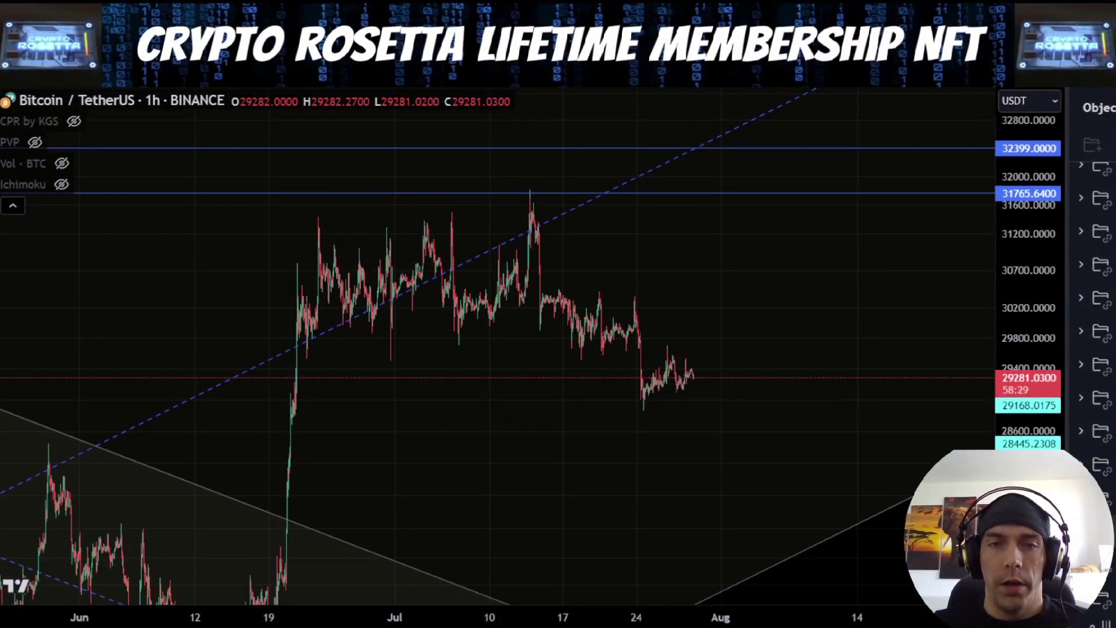
Show the i–ii wave count with its green Fibonacci retracement zone on the 1h Bitcoin chart.
click(1110, 465)
drag(847, 438, 816, 326)
drag(1014, 321, 1027, 433)
drag(823, 295, 811, 315)
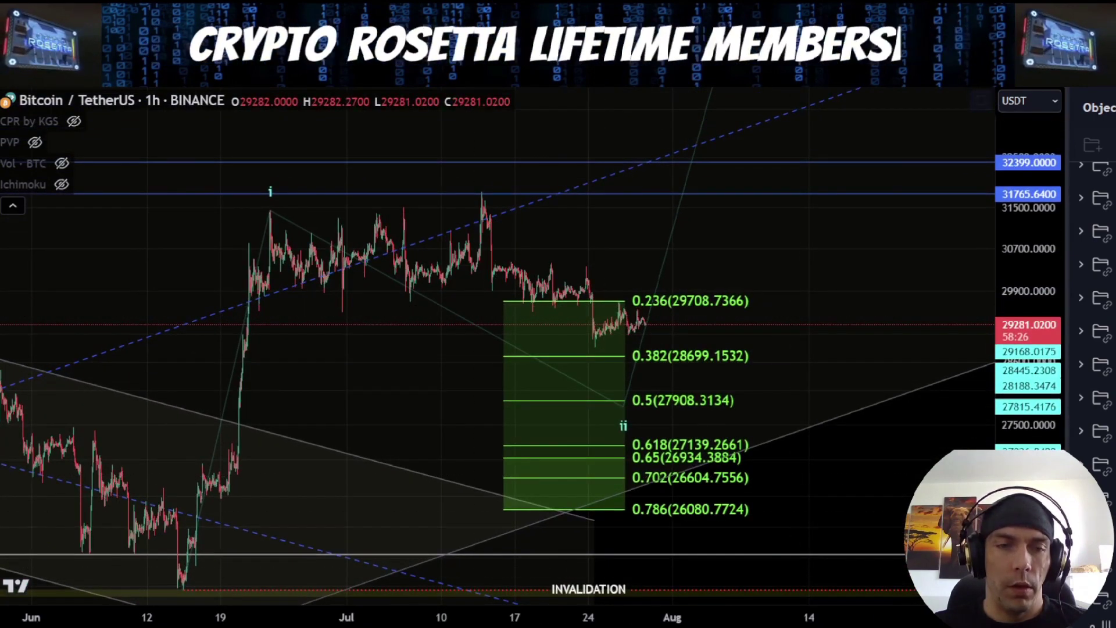
Examine the pullback after wave i against the green retracement levels from 0.236 to 0.786.
mouse_move(256, 336)
mouse_down()
mouse_move(274, 192)
mouse_move(560, 424)
mouse_up()
key(Delete)
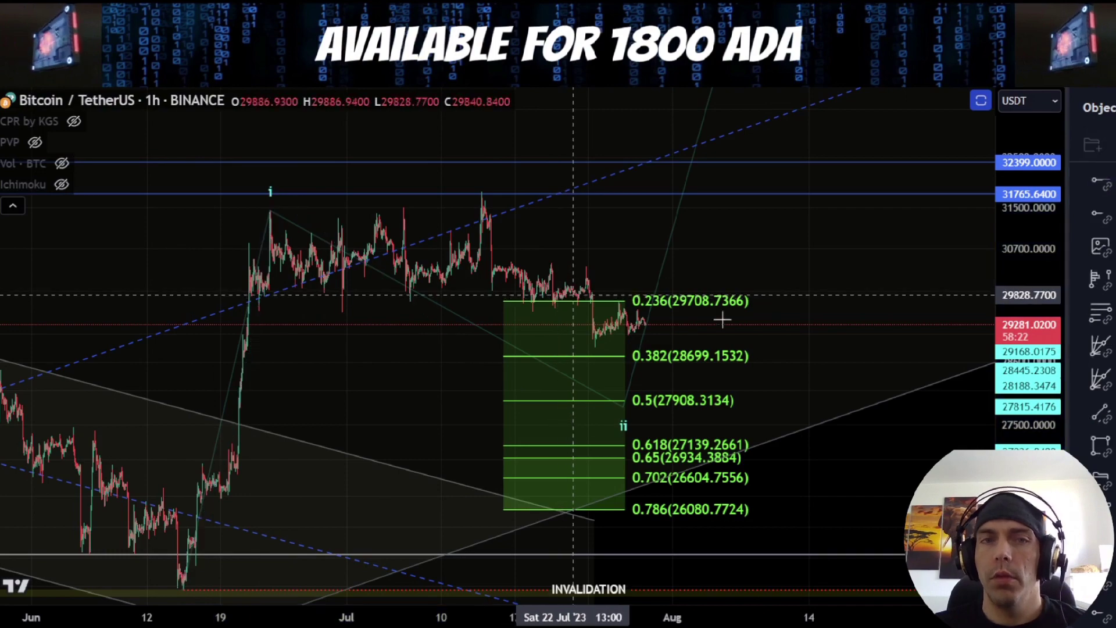
drag(1014, 190, 1046, 334)
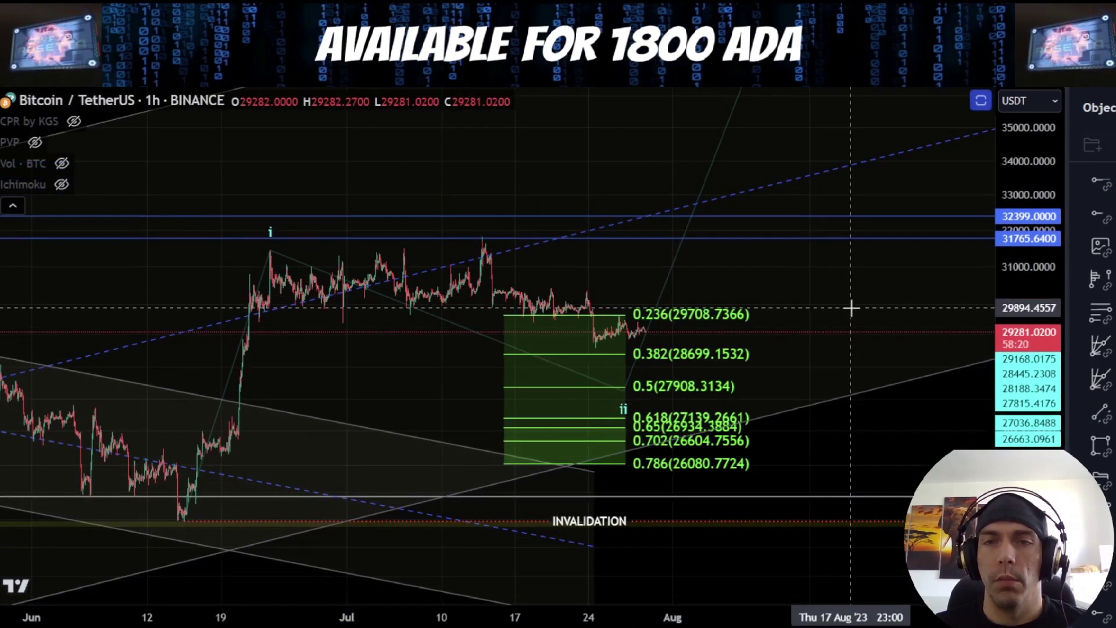
drag(774, 331, 767, 219)
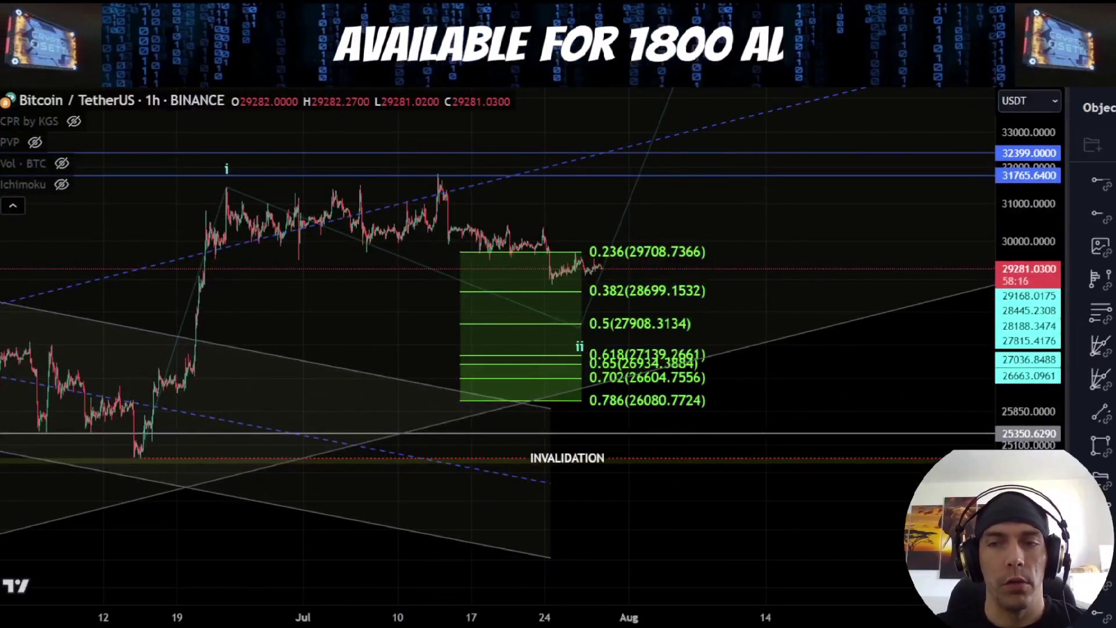
drag(1026, 314, 1024, 282)
mouse_move(765, 276)
mouse_down()
mouse_move(765, 374)
mouse_move(768, 297)
mouse_up()
scroll(765, 373, up, 4)
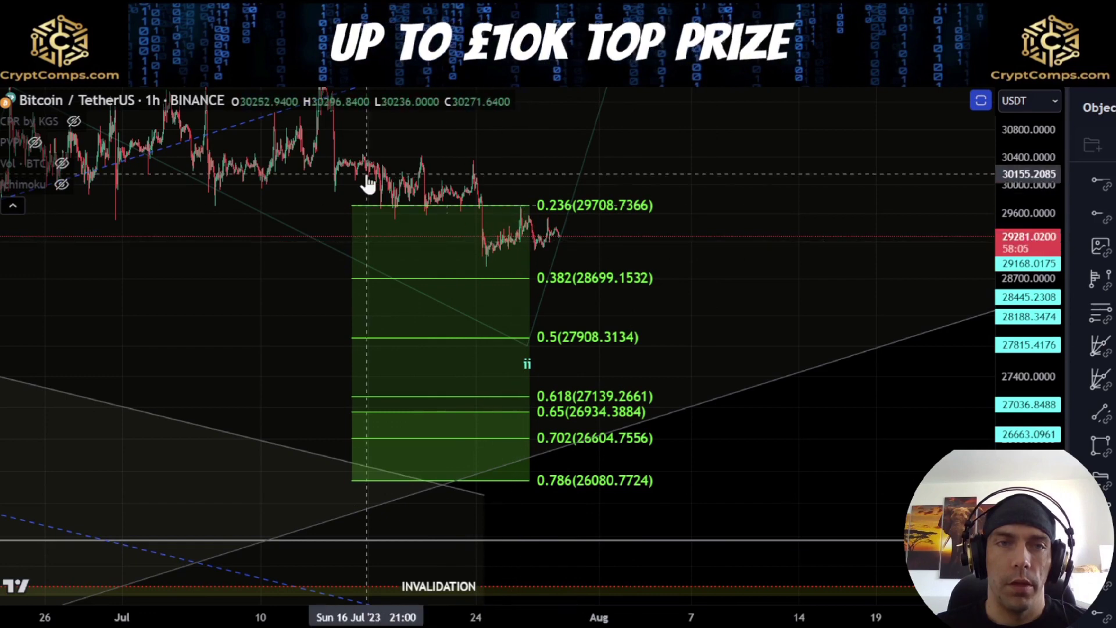
scroll(452, 195, down, 2)
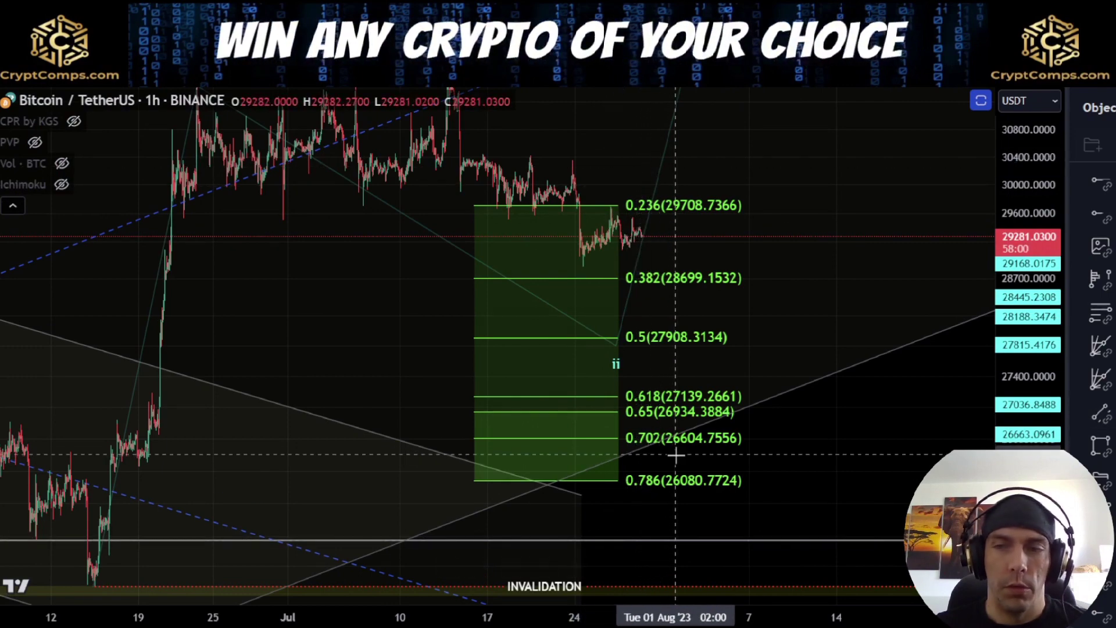
Move the wave i point to the 3 July high and return it to the 23 June peak.
drag(775, 284, 831, 424)
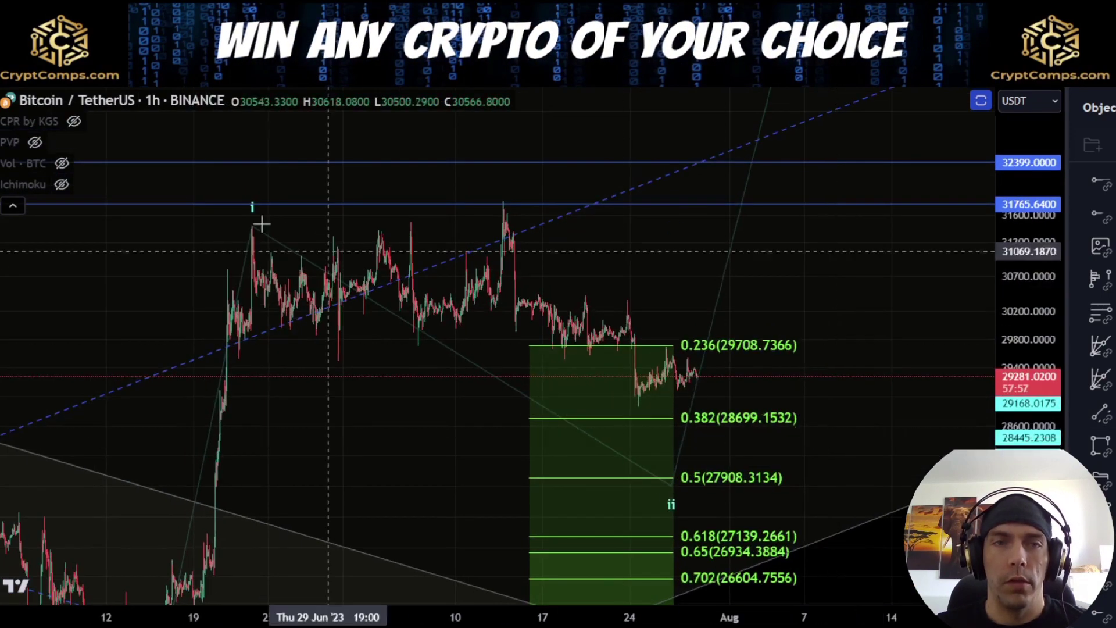
drag(253, 226, 378, 233)
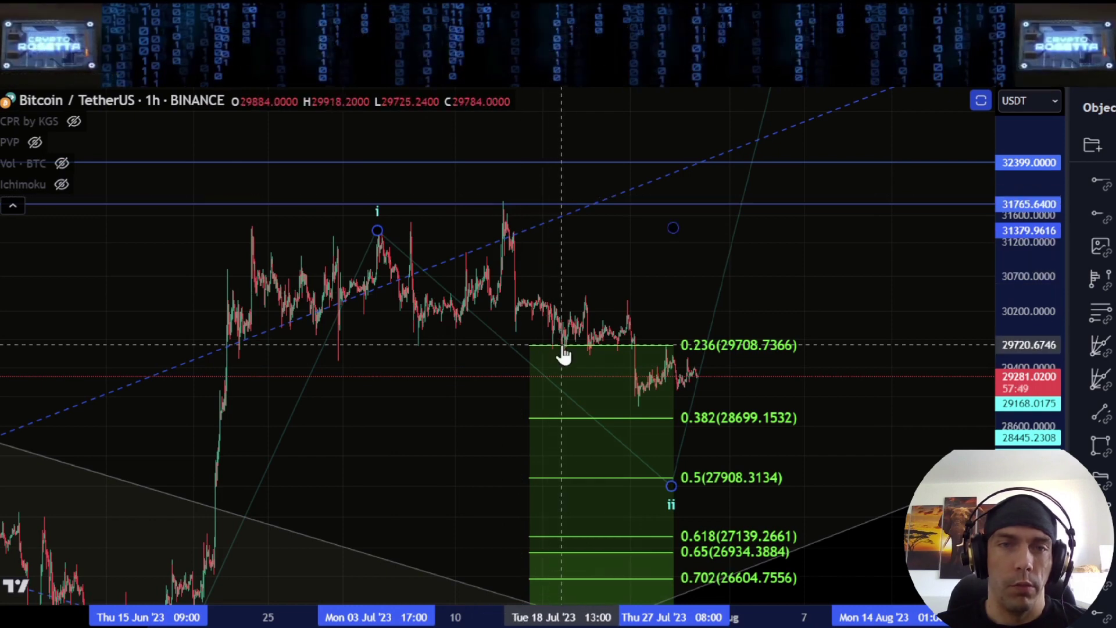
drag(379, 230, 252, 224)
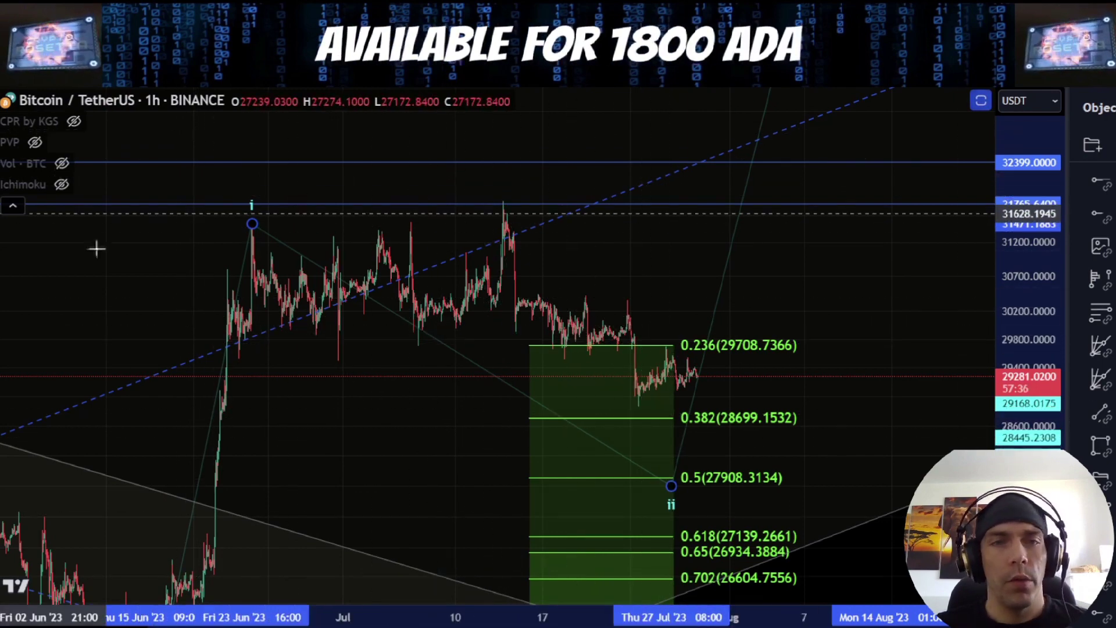
Hide the i–ii count and show the w-x-y count with its blue Fibonacci extension targets.
mouse_move(862, 455)
mouse_down()
mouse_move(793, 375)
mouse_move(736, 396)
mouse_up()
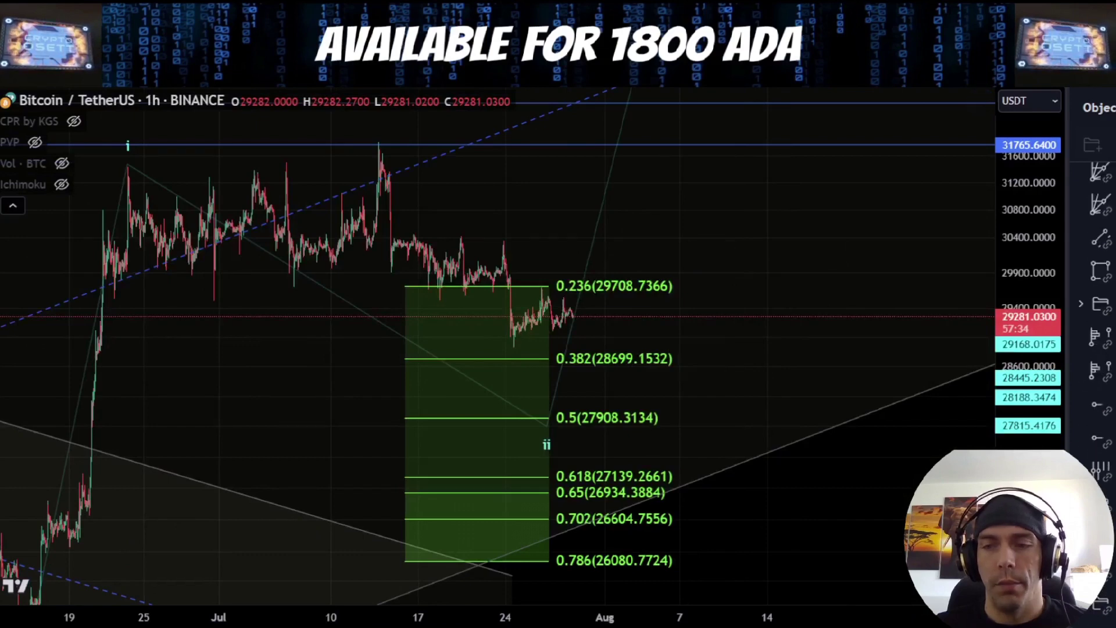
scroll(1096, 396, down, 3)
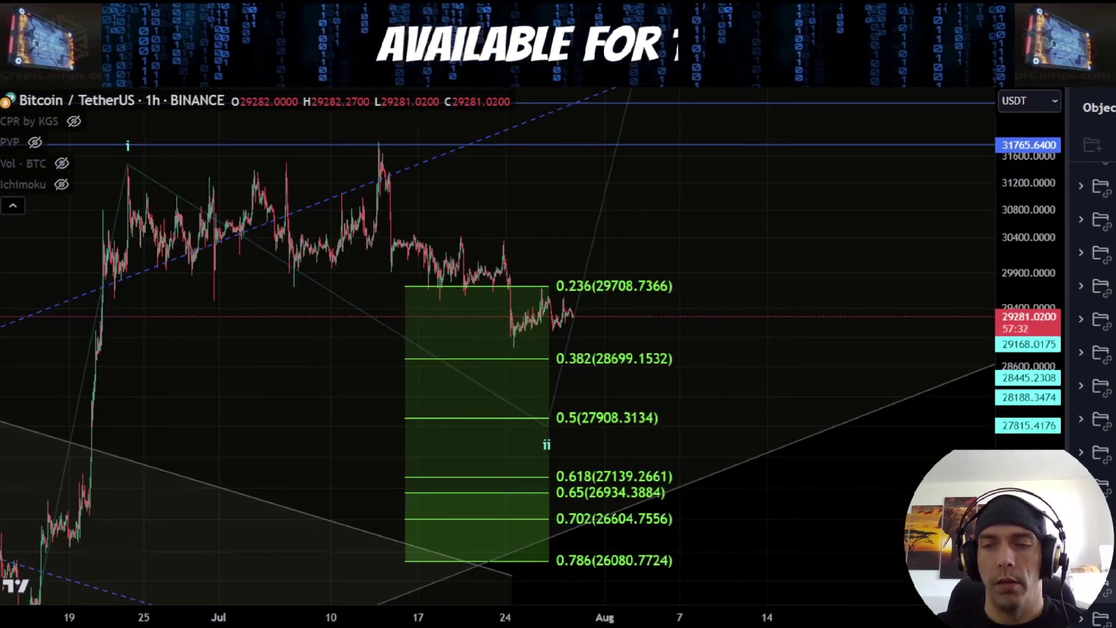
click(1114, 618)
key(ctrl+z)
scroll(761, 461, down, 1)
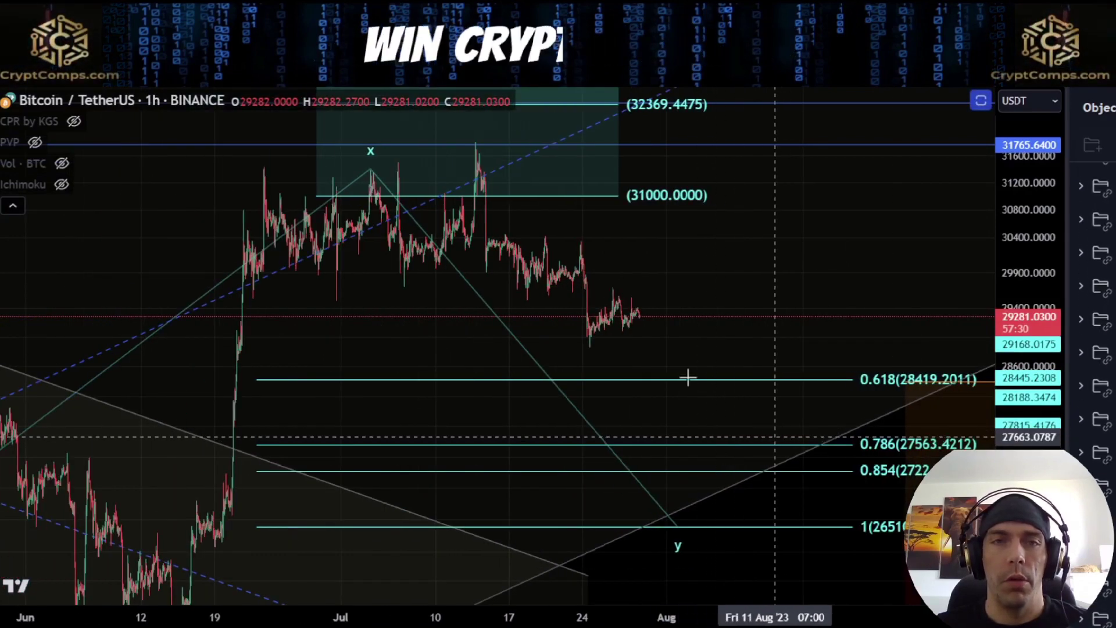
Switch the Bitcoin chart to the 4h interval and frame the w-x-y structure with its target levels.
click(296, 80)
scroll(602, 454, up, 5)
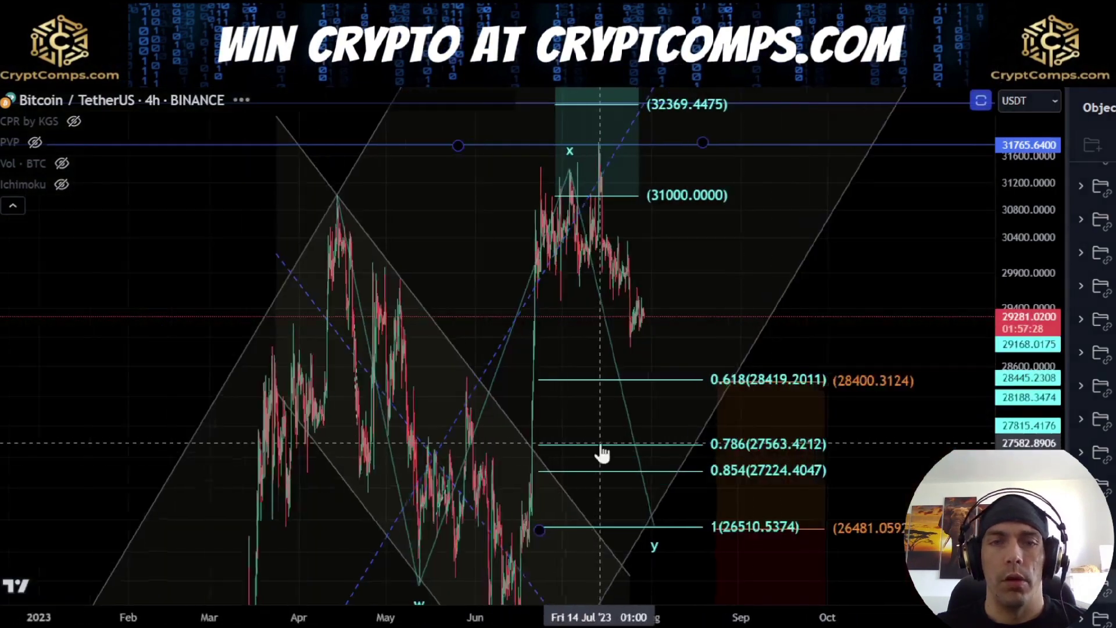
drag(1035, 360, 1035, 419)
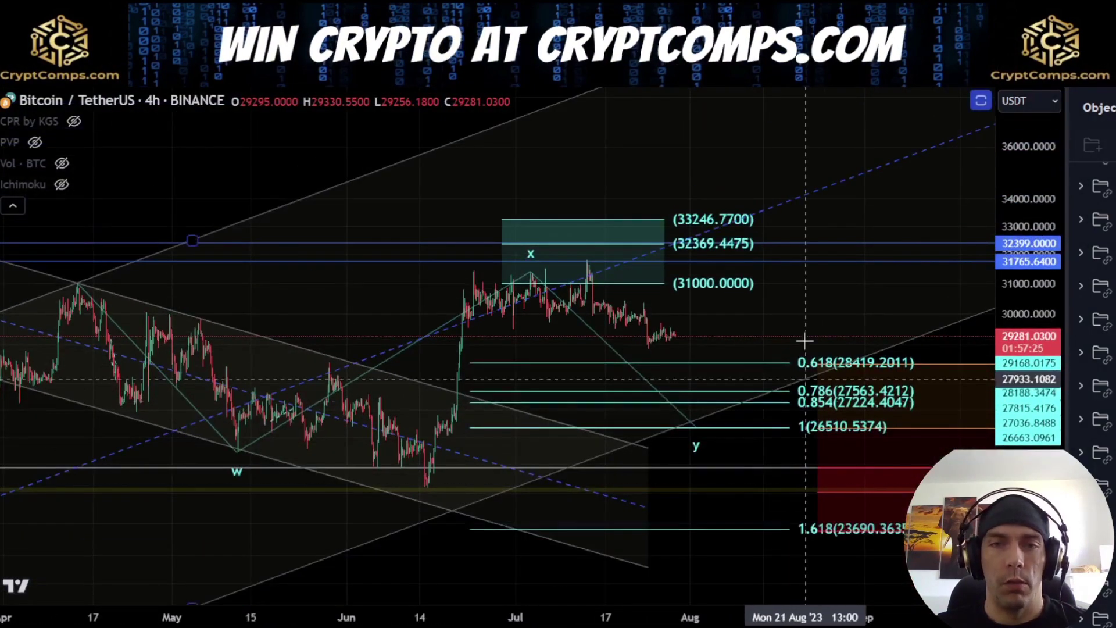
drag(802, 337, 675, 331)
click(981, 100)
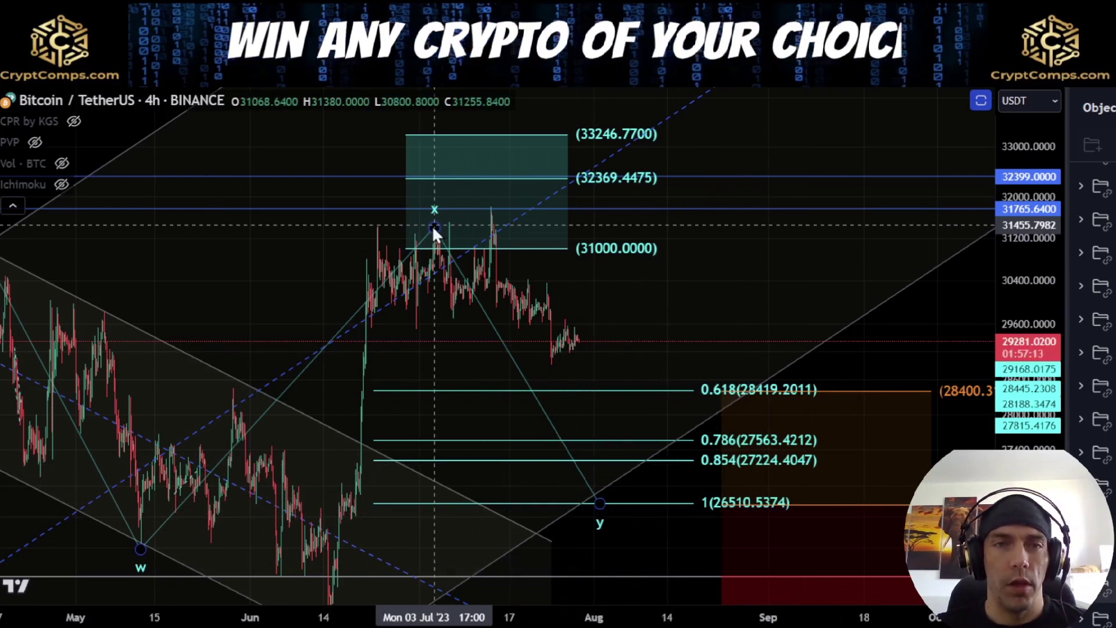
Try the wave x point on the mid-July high and place it on the 23 June high.
mouse_move(385, 228)
mouse_down()
mouse_move(466, 229)
mouse_move(429, 235)
mouse_move(492, 216)
mouse_up()
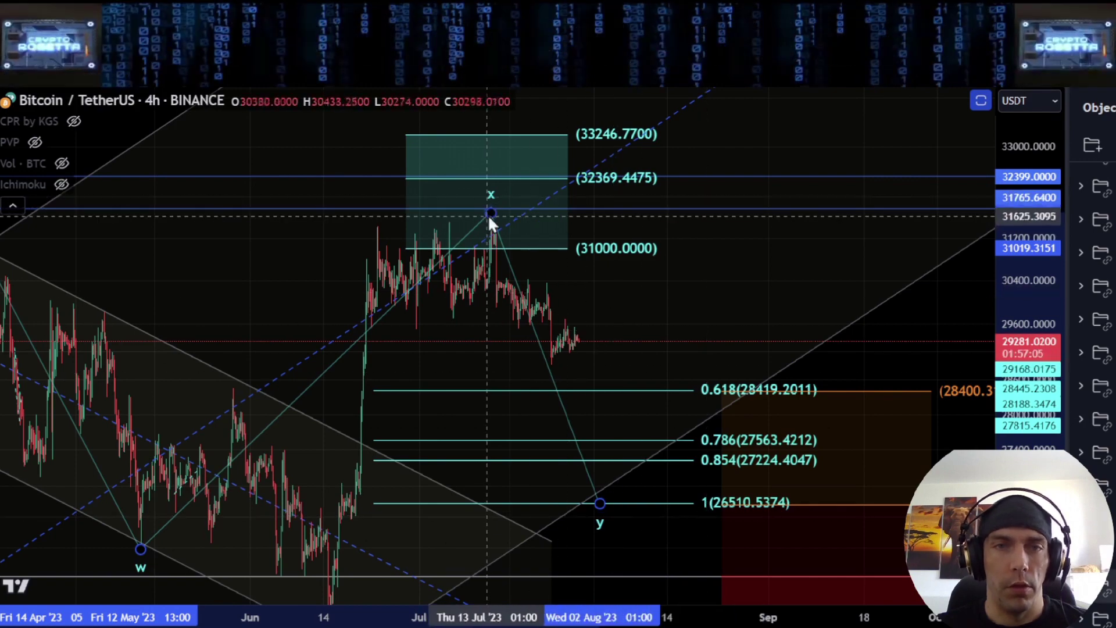
drag(490, 216, 381, 223)
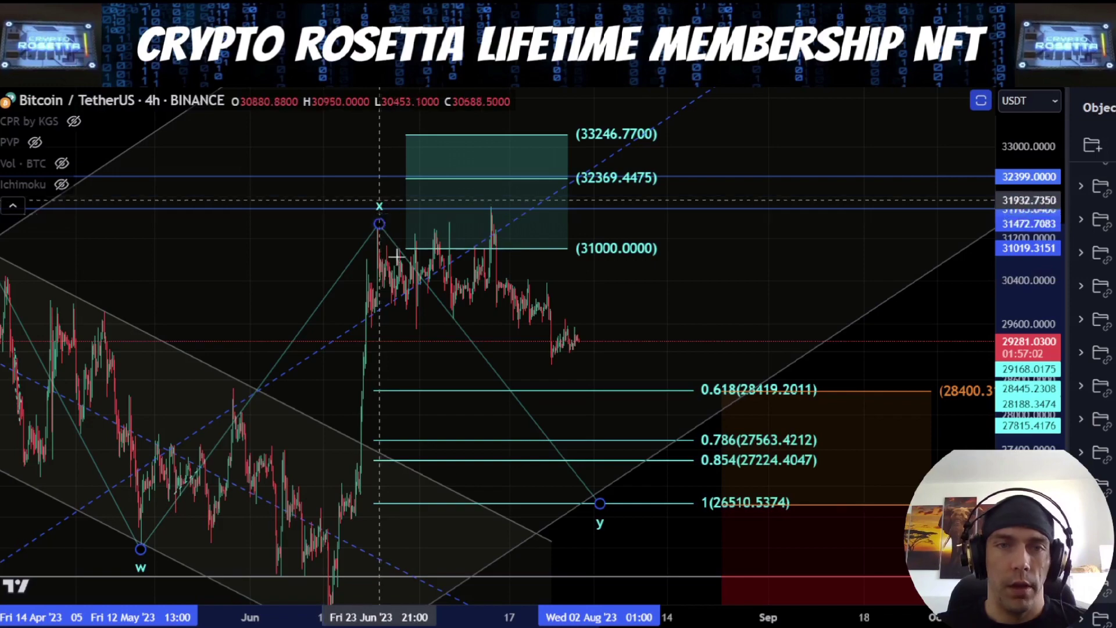
Hide the w-x-y count and show the A-B-C count with its red and orange target zones.
key(Delete)
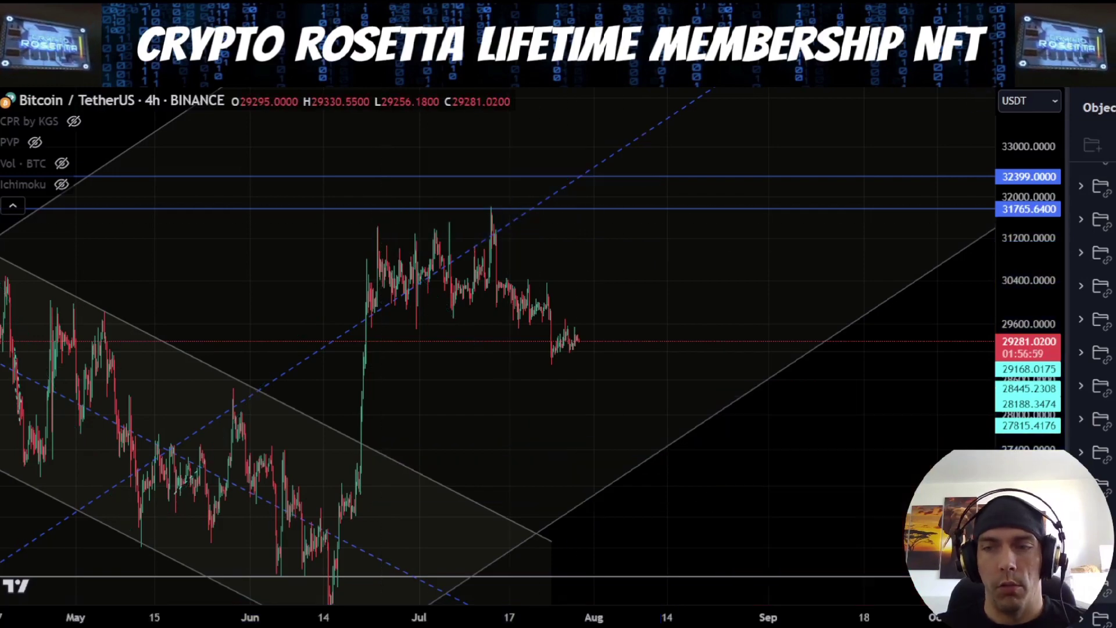
key(ctrl+z)
scroll(573, 465, up, 3)
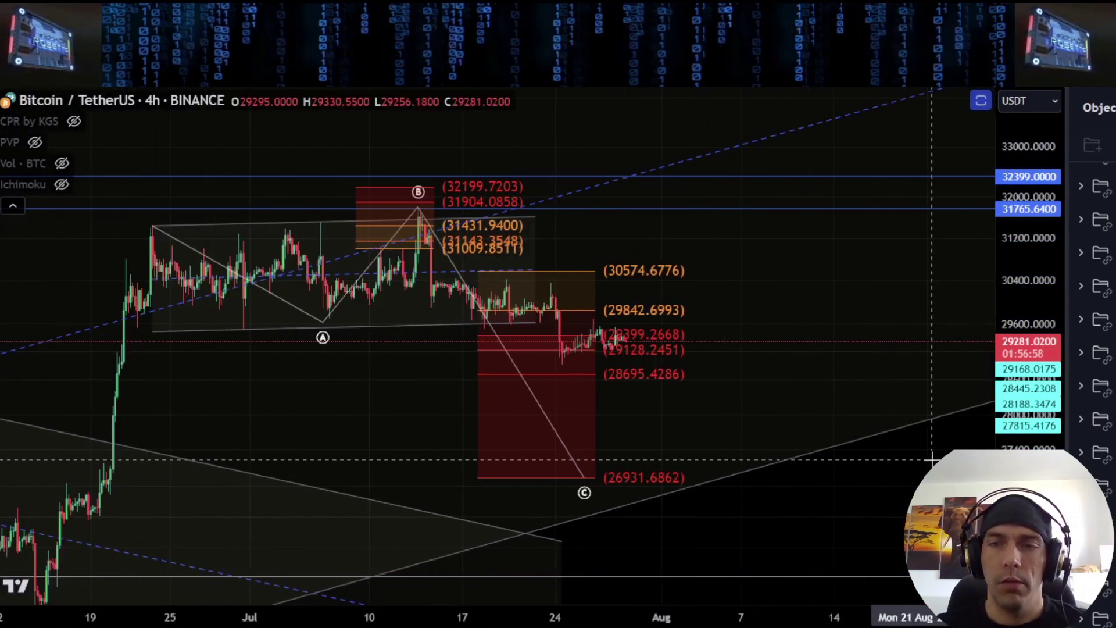
drag(1029, 465, 1028, 410)
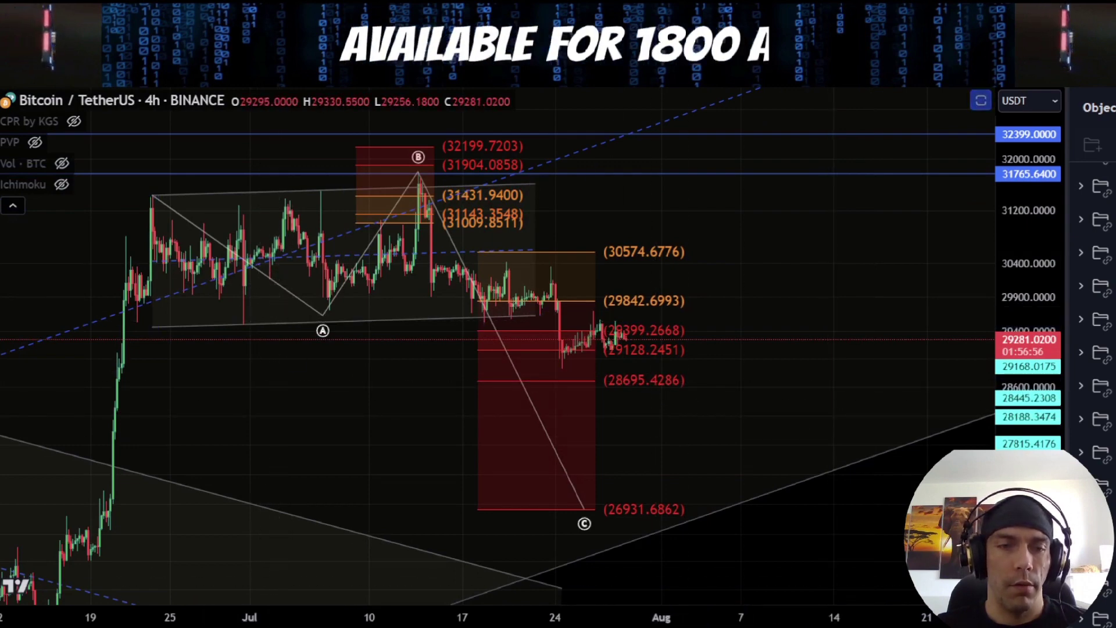
Sketch a freehand mark across the A-B-C correction and undo it.
mouse_move(195, 225)
mouse_down()
mouse_move(334, 323)
mouse_move(421, 180)
mouse_move(599, 503)
mouse_up()
key(ctrl+z)
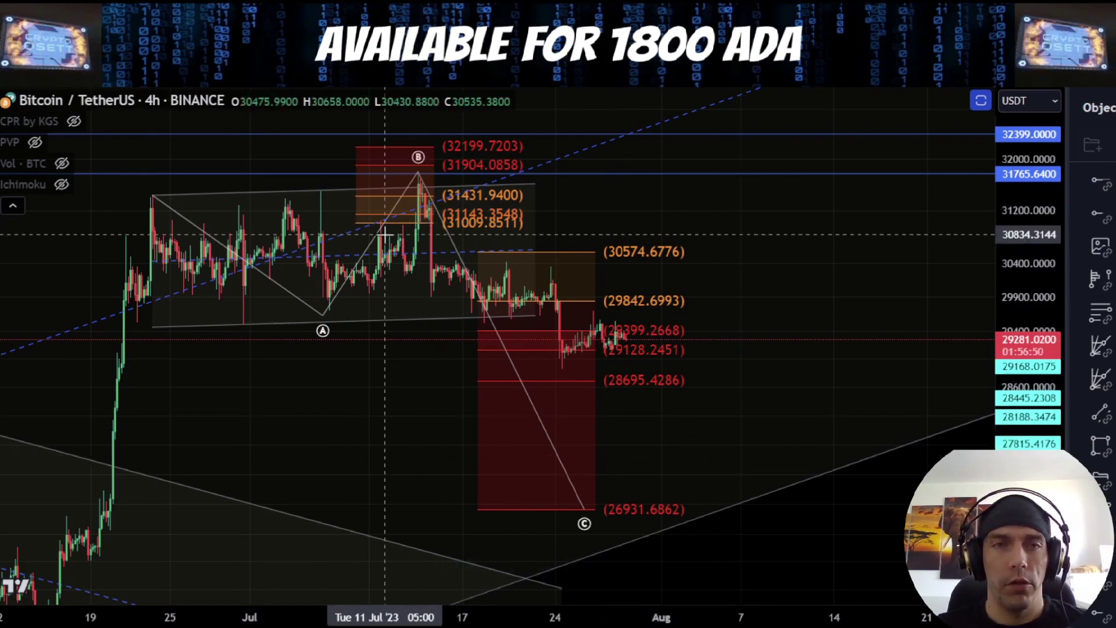
Outline the latest candles and the 29399.2668 to 28695.4286 levels with a freehand brush box.
drag(1029, 349, 1029, 259)
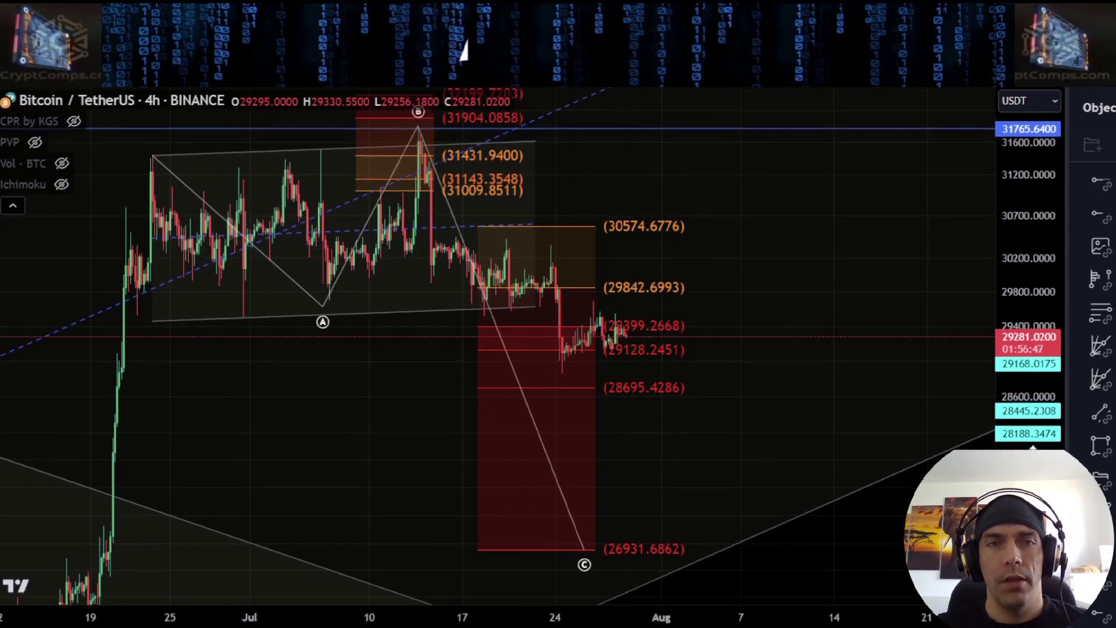
mouse_move(719, 314)
mouse_down()
mouse_move(604, 309)
mouse_move(590, 361)
mouse_move(602, 401)
mouse_move(707, 402)
mouse_up()
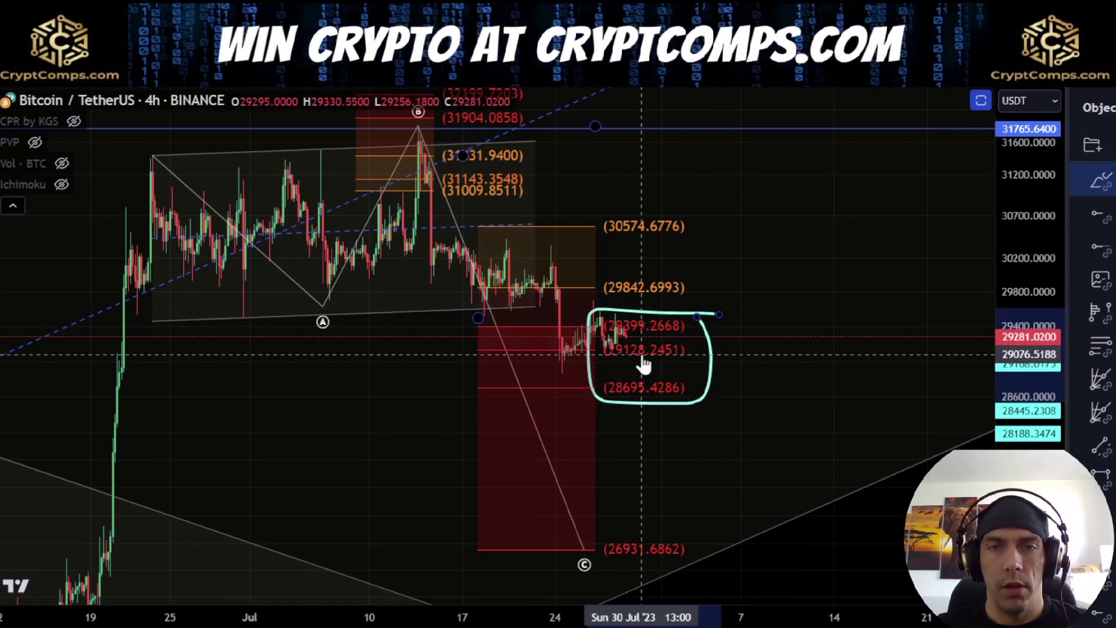
Shift the wave C target zone later in time to start on 23 July, and delete the freehand box.
drag(646, 363, 715, 364)
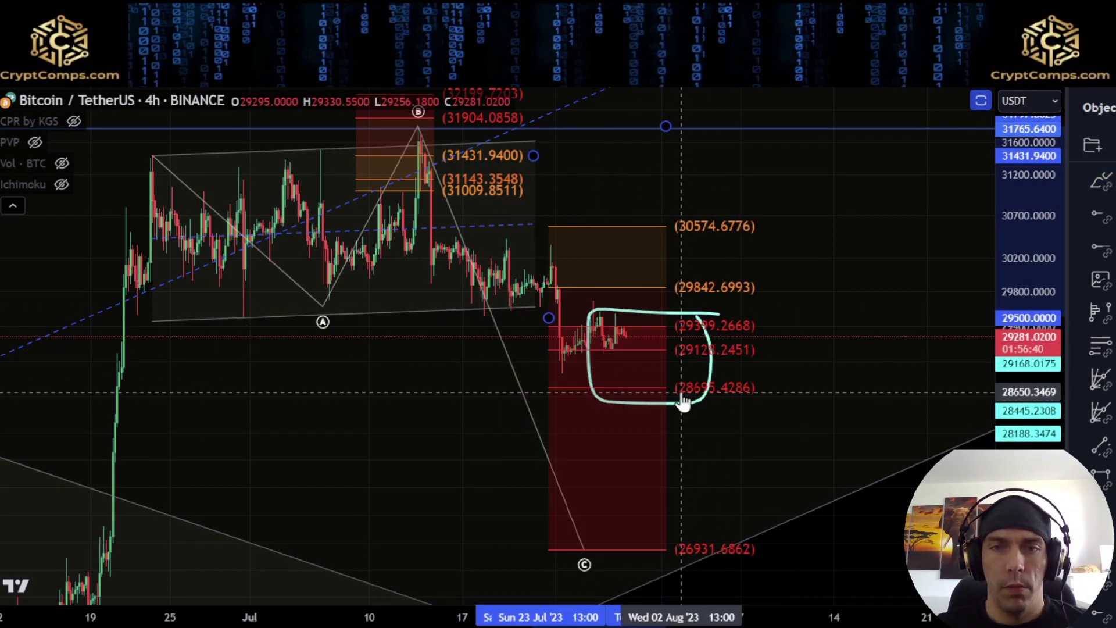
click(647, 400)
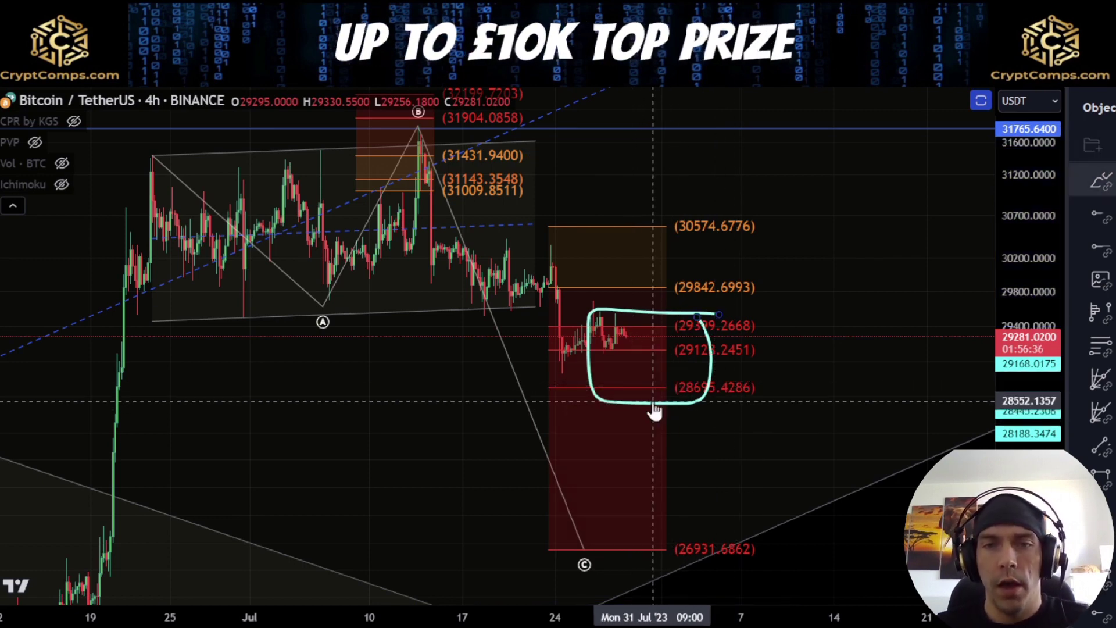
click(653, 402)
key(Delete)
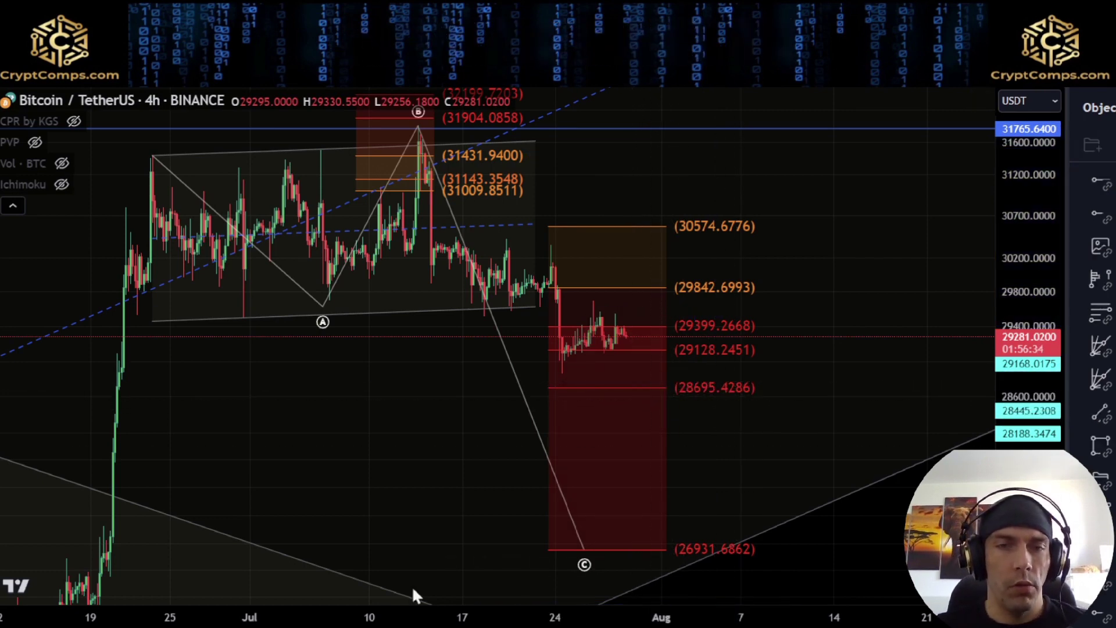
Sketch a falling stroke to the 28695.4286 level and a circle around its label, and undo both strokes.
drag(621, 314, 647, 387)
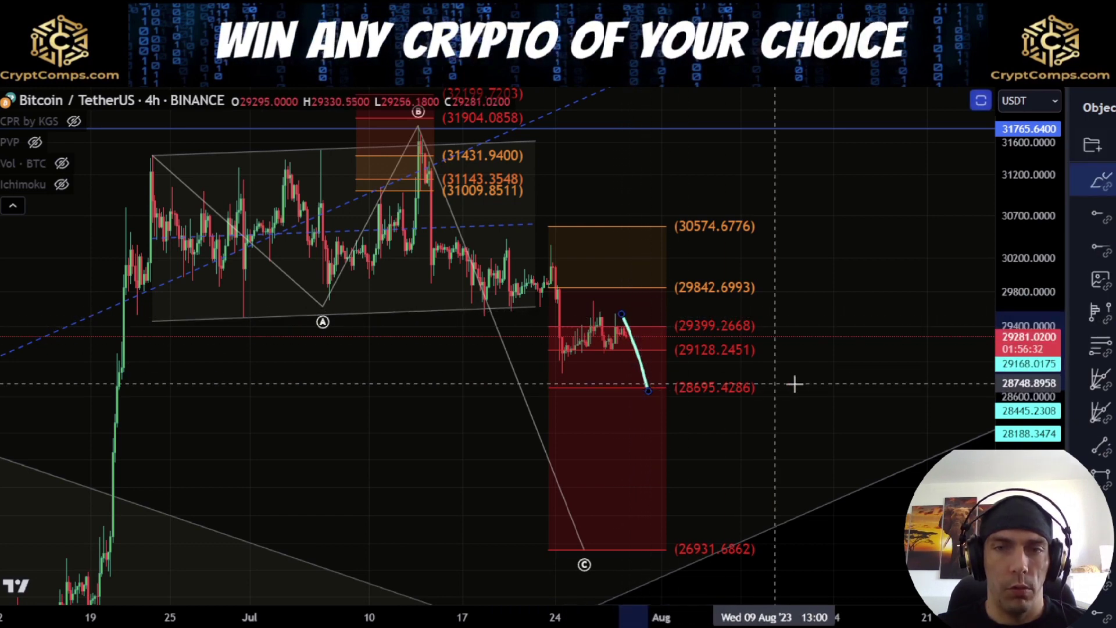
drag(792, 382, 649, 369)
scroll(634, 418, down, 3)
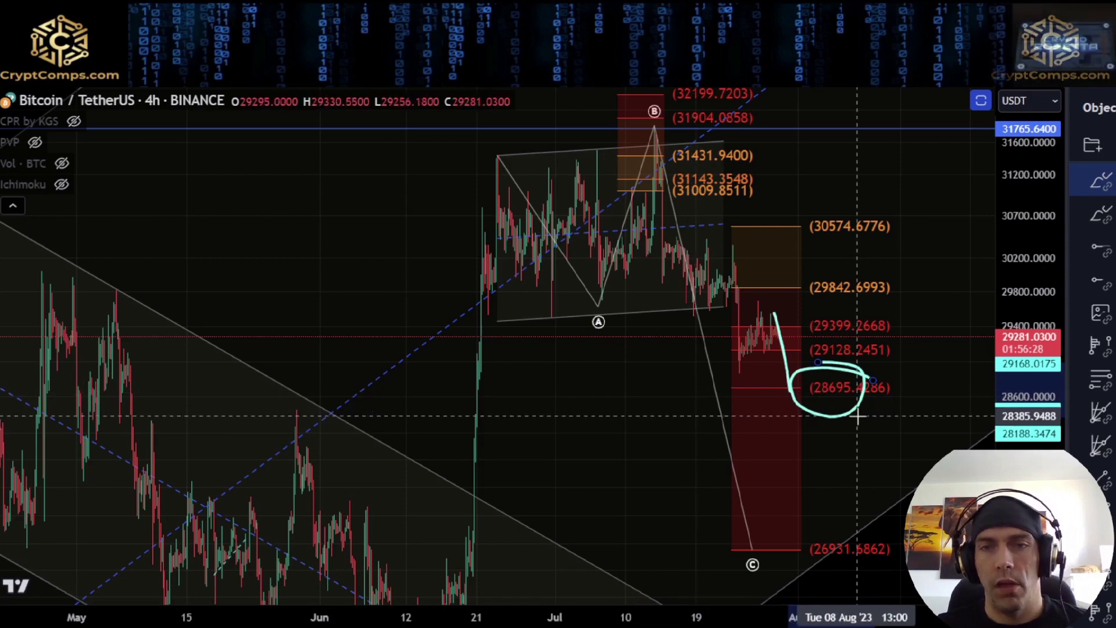
key(ctrl+z)
key(ctrl+z)
Sketch a five-leg zigzag from point B down to the 28695.4286 level, and delete it.
scroll(855, 416, up, 4)
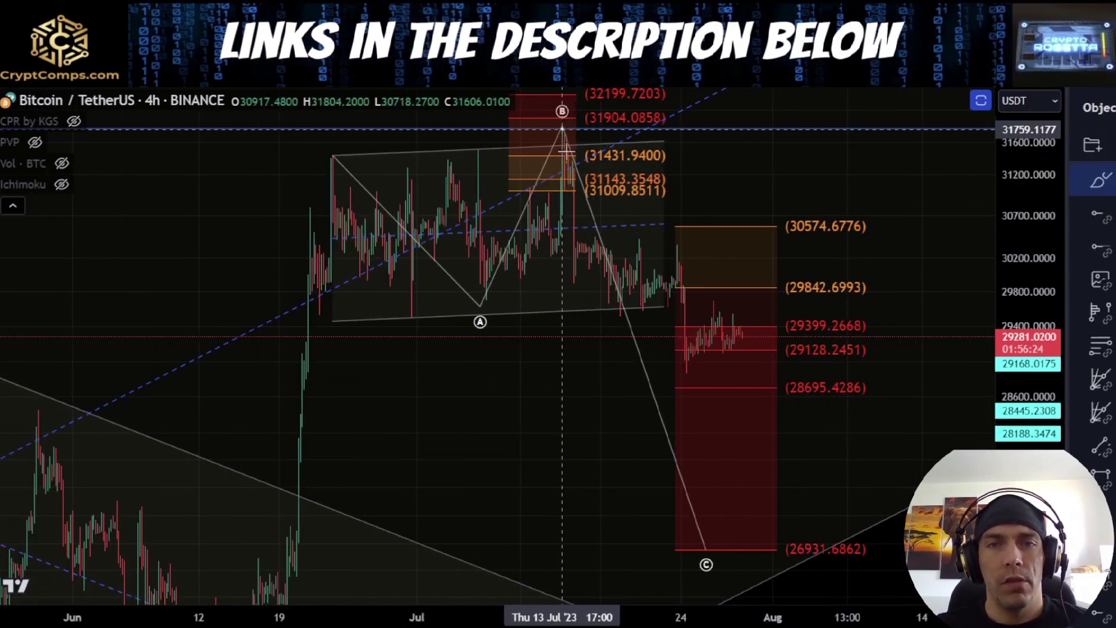
mouse_move(563, 135)
mouse_down()
mouse_move(608, 318)
mouse_move(651, 268)
mouse_move(687, 355)
mouse_move(741, 331)
mouse_up()
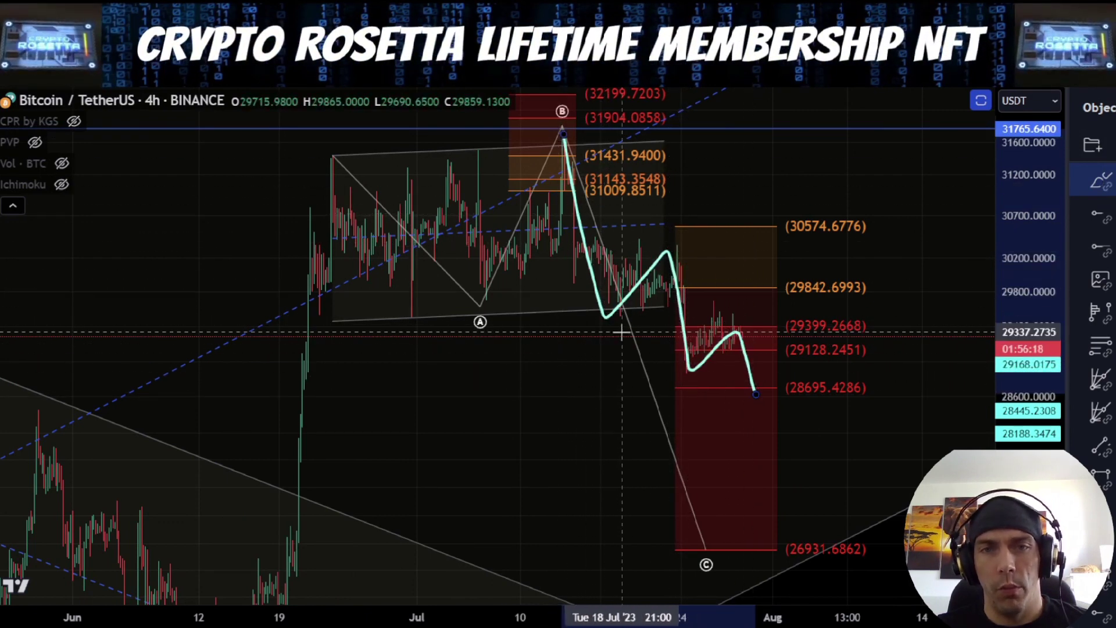
key(Delete)
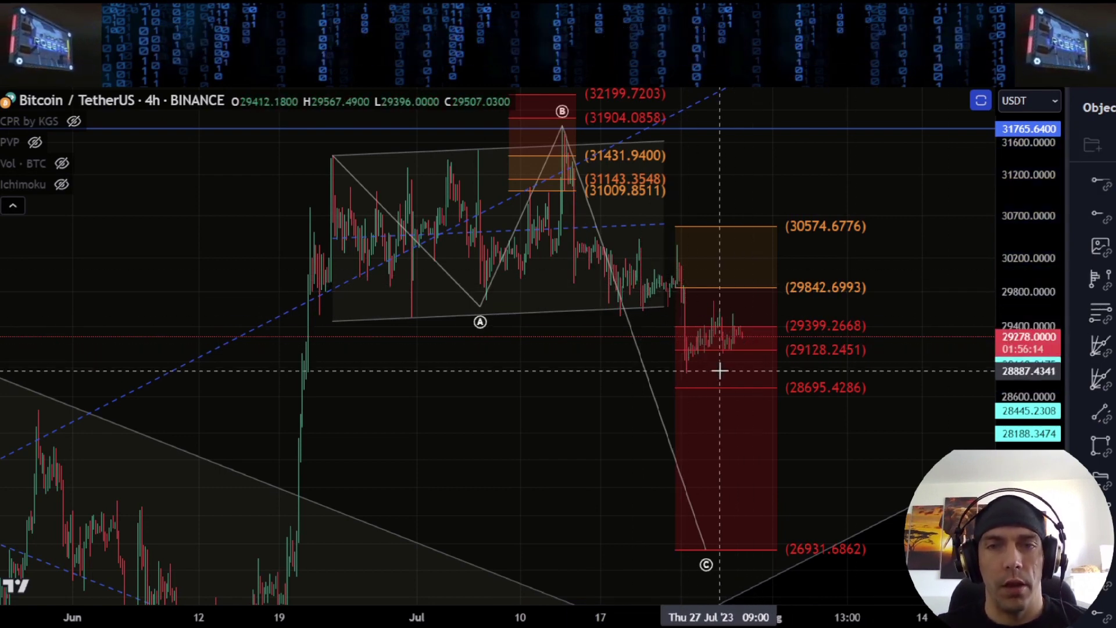
Sketch two converging brush lines below and above the late-July candles, and delete them.
drag(686, 371, 764, 344)
drag(702, 288, 750, 320)
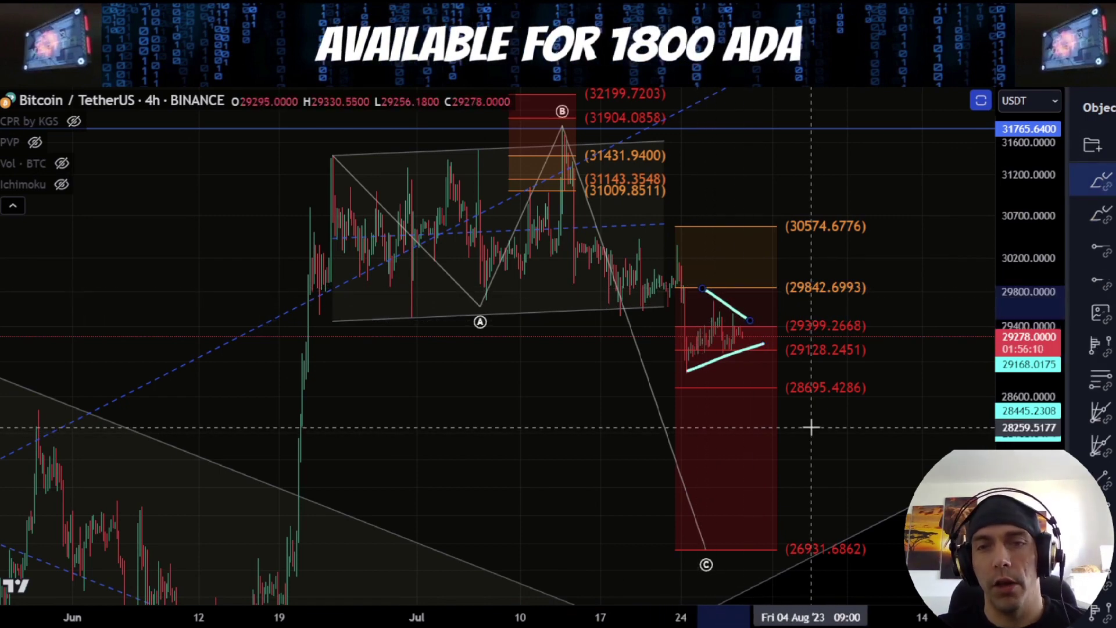
key(Delete)
Circle the 28695.4286 target label with the brush, and delete the circle.
drag(756, 381, 879, 403)
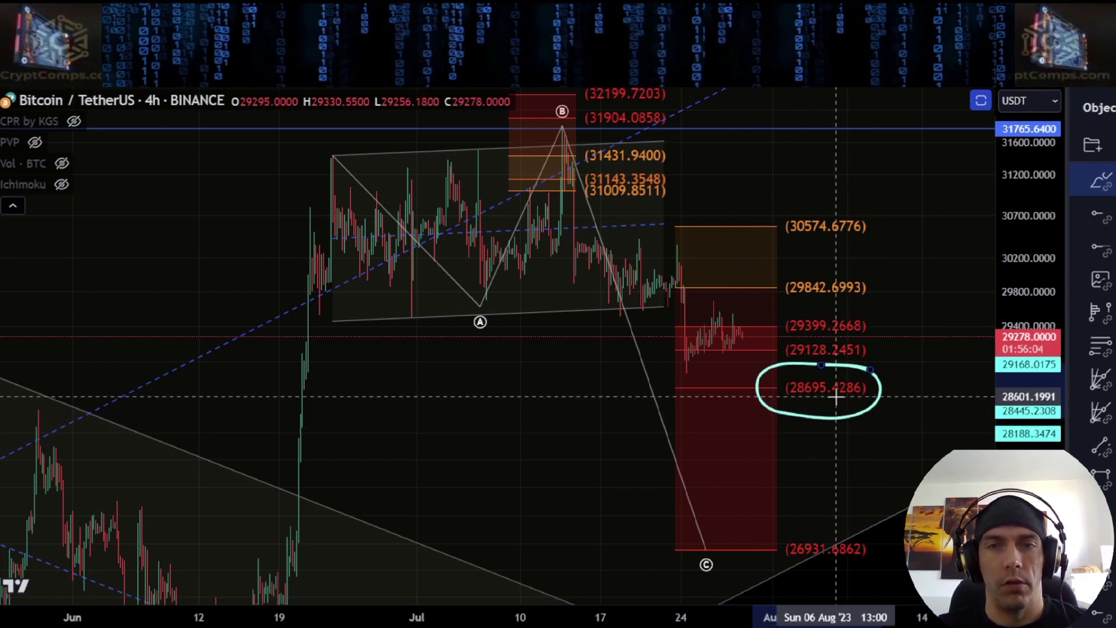
key(Delete)
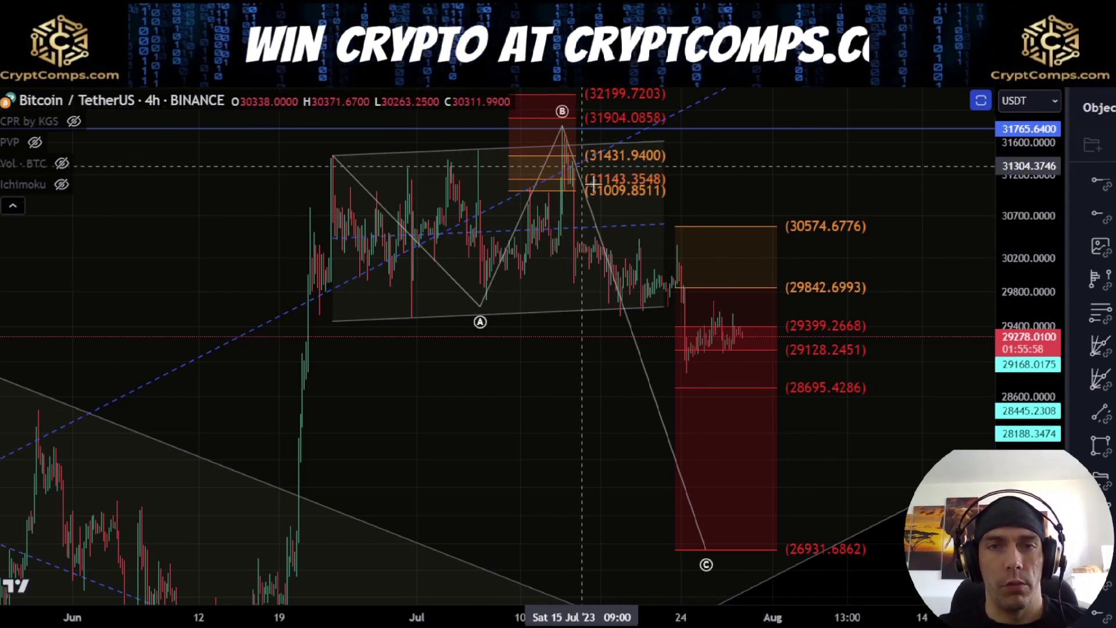
Sketch a falling zigzag path from point B through the late-July lows, and delete it.
drag(586, 201, 617, 312)
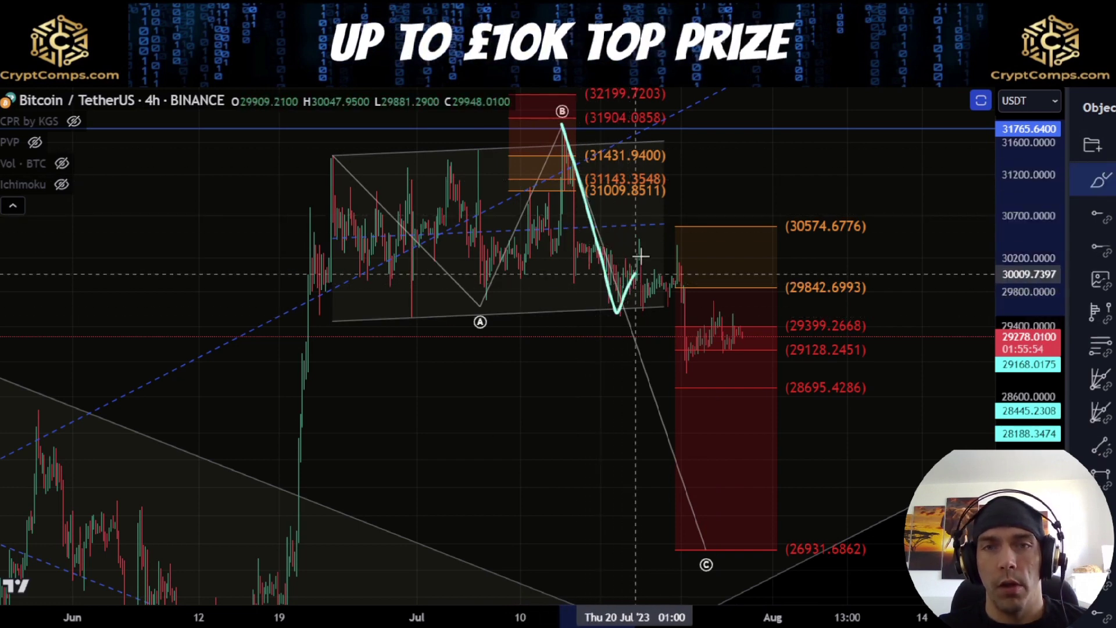
drag(649, 235, 757, 434)
key(Delete)
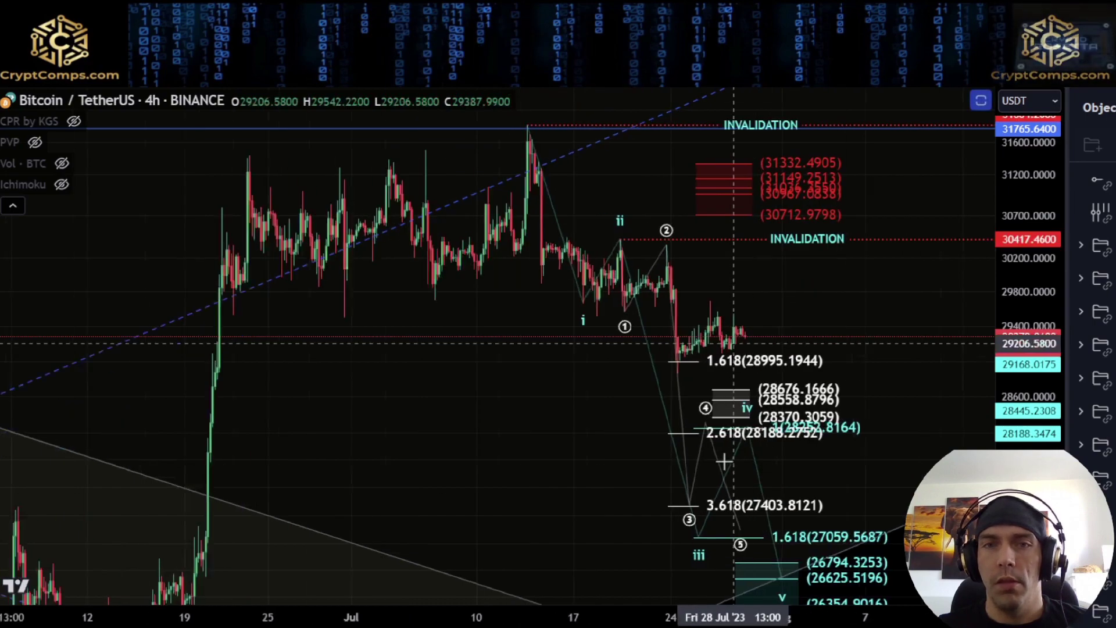
Try to move the white Fibonacci zone near circled wave 4, and undo the move.
scroll(724, 462, up, 3)
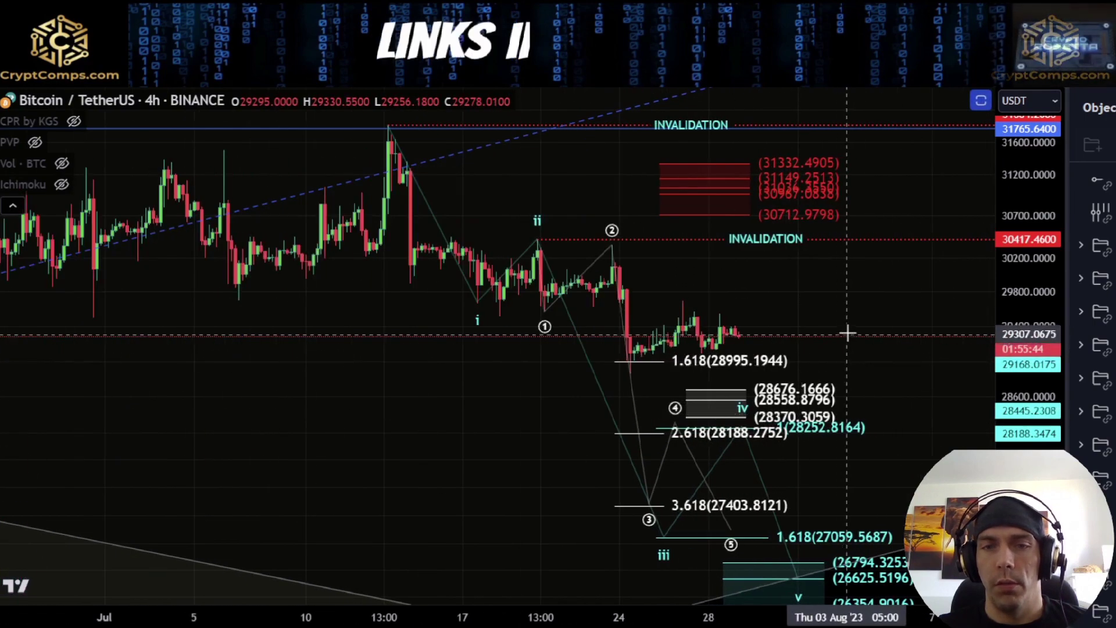
drag(835, 402, 746, 372)
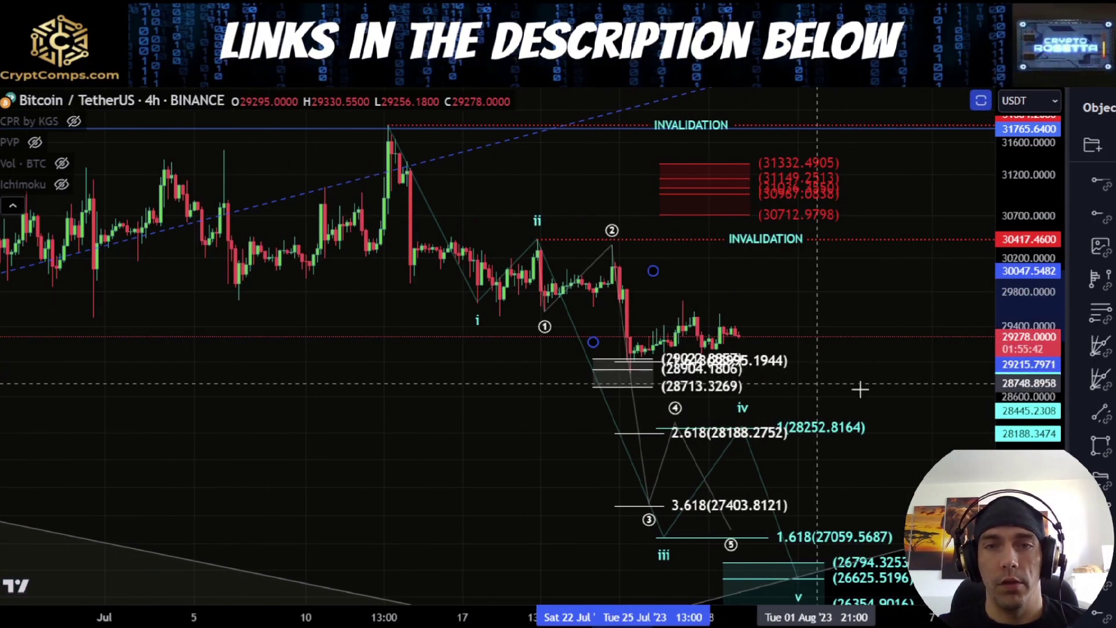
key(ctrl+z)
Sketch a brush stroke from the mid-July high down to wave i and up to wave ii, and undo it.
drag(936, 391, 854, 308)
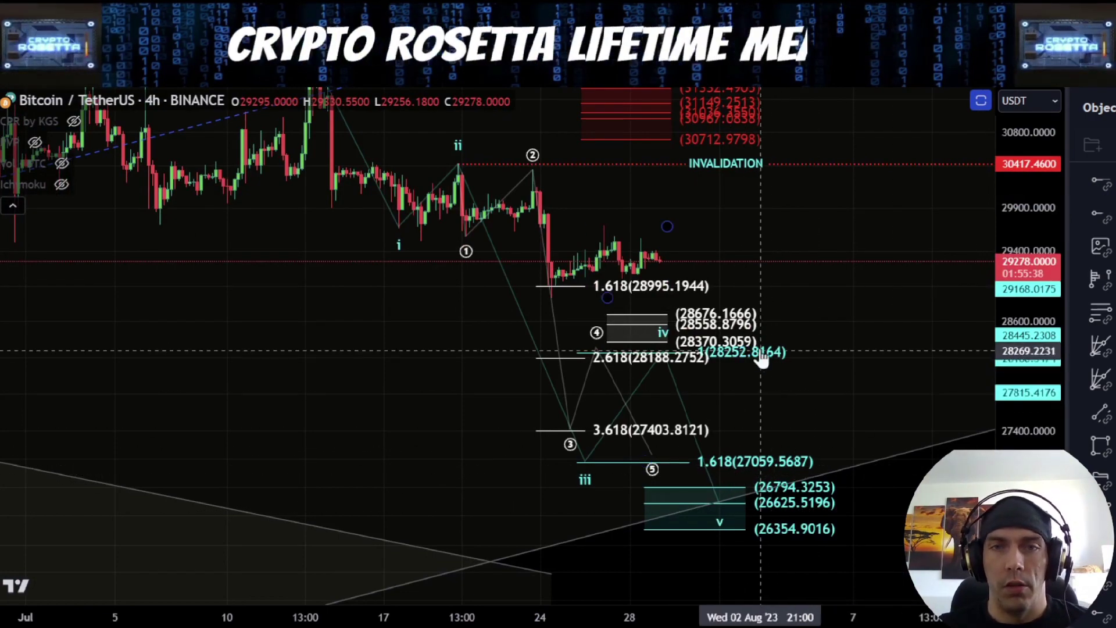
drag(813, 347, 812, 367)
drag(1059, 347, 1059, 398)
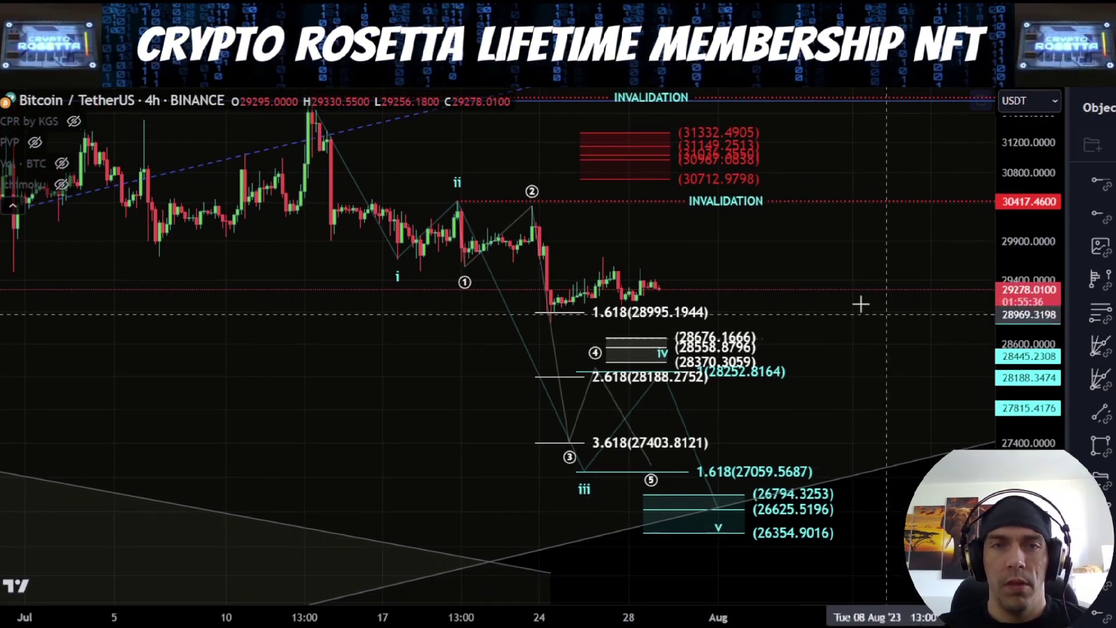
drag(834, 324, 832, 372)
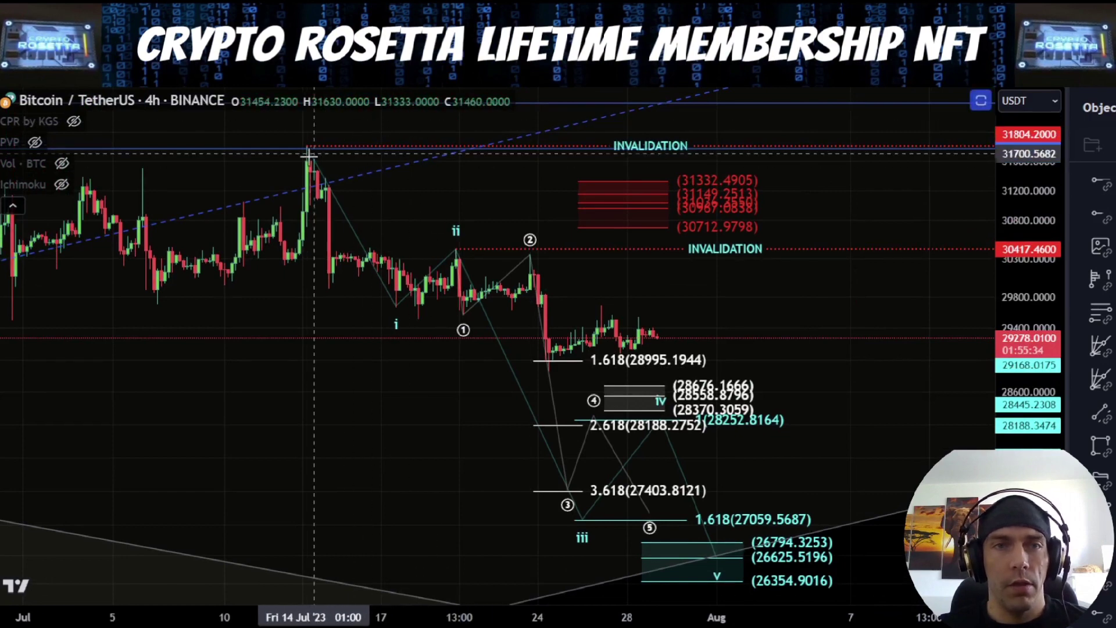
drag(308, 154, 389, 308)
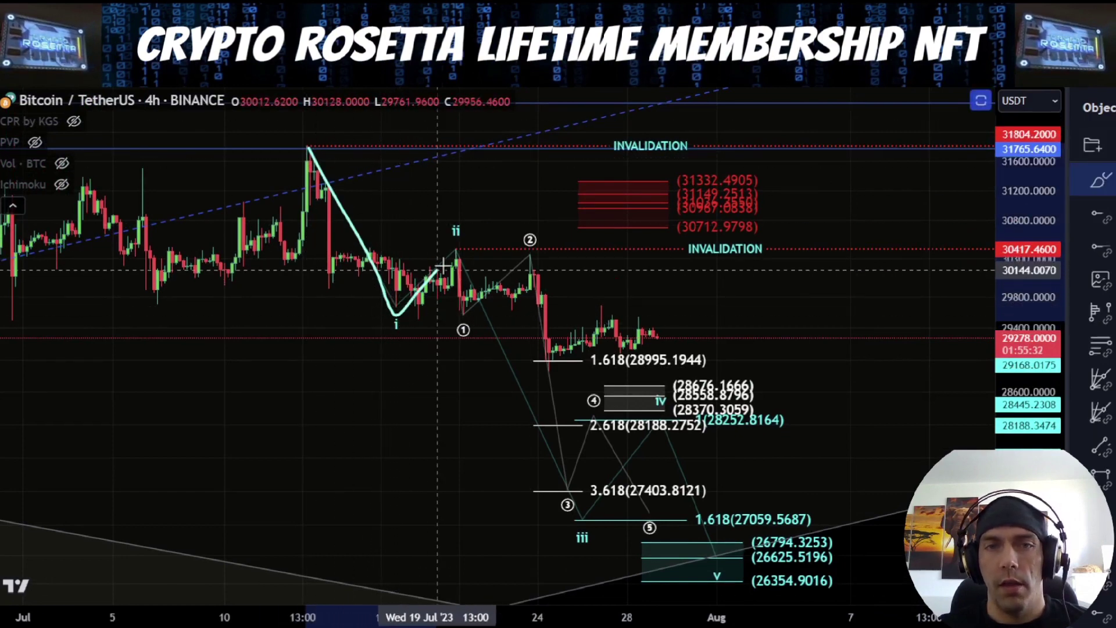
drag(443, 265, 458, 250)
key(ctrl+z)
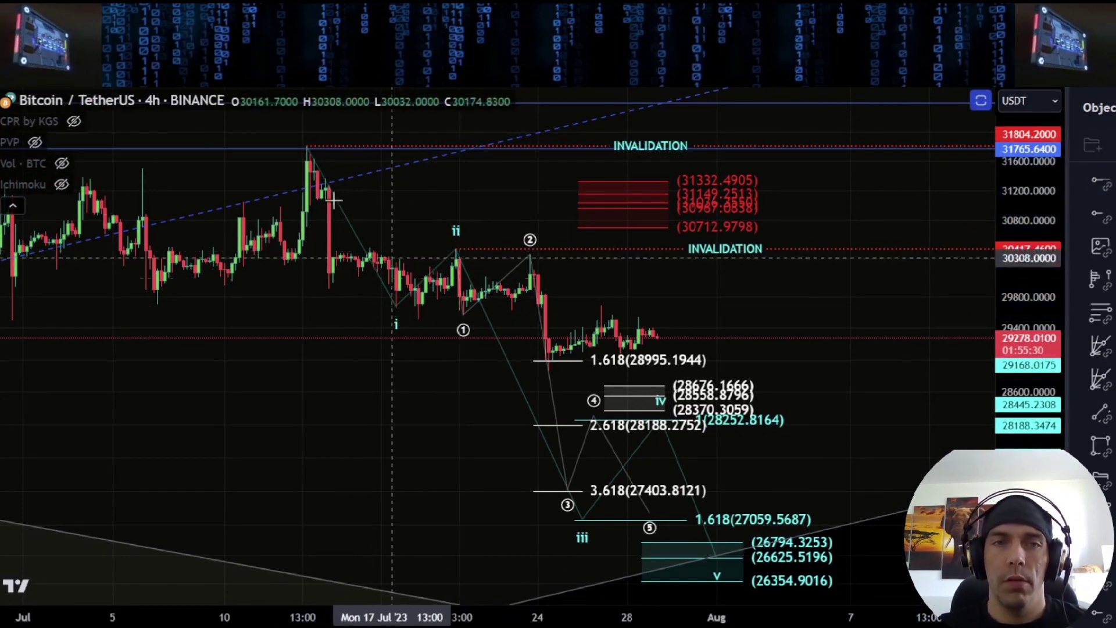
Sketch two alternative falls from the mid-July high with rebounds toward circled wave 2, and undo each one.
mouse_move(311, 152)
mouse_down()
mouse_move(410, 317)
mouse_move(535, 242)
mouse_up()
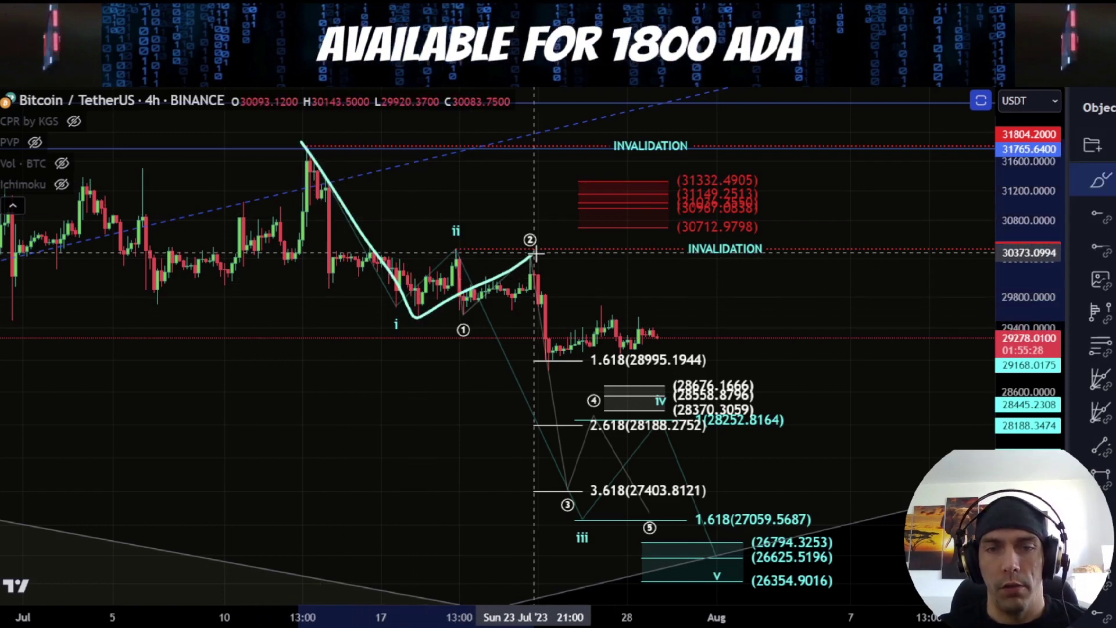
key(ctrl+z)
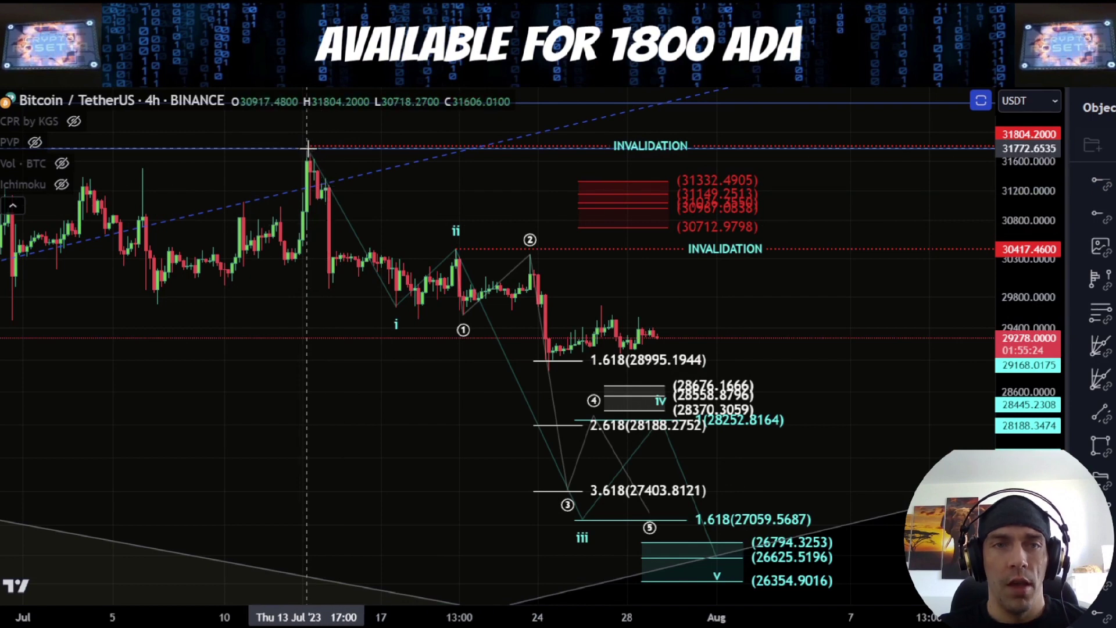
drag(309, 148, 400, 284)
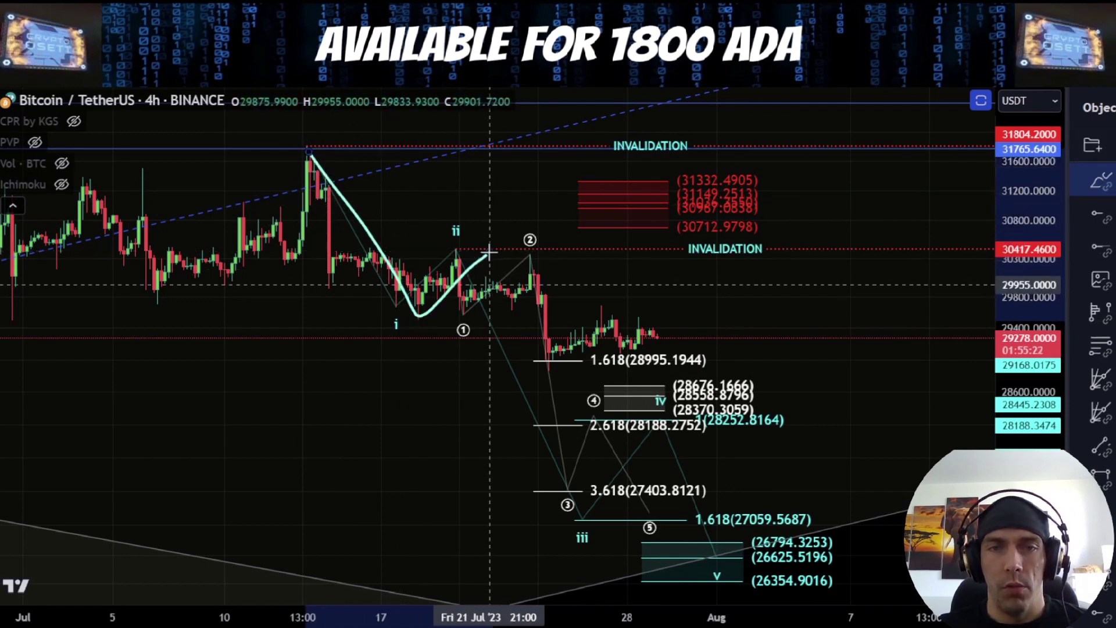
key(ctrl+z)
Sketch a multi-leg zigzag decline from wave ii through the recent candles to the 26354.9016 level, and remove it.
scroll(501, 263, down, 2)
drag(469, 247, 478, 342)
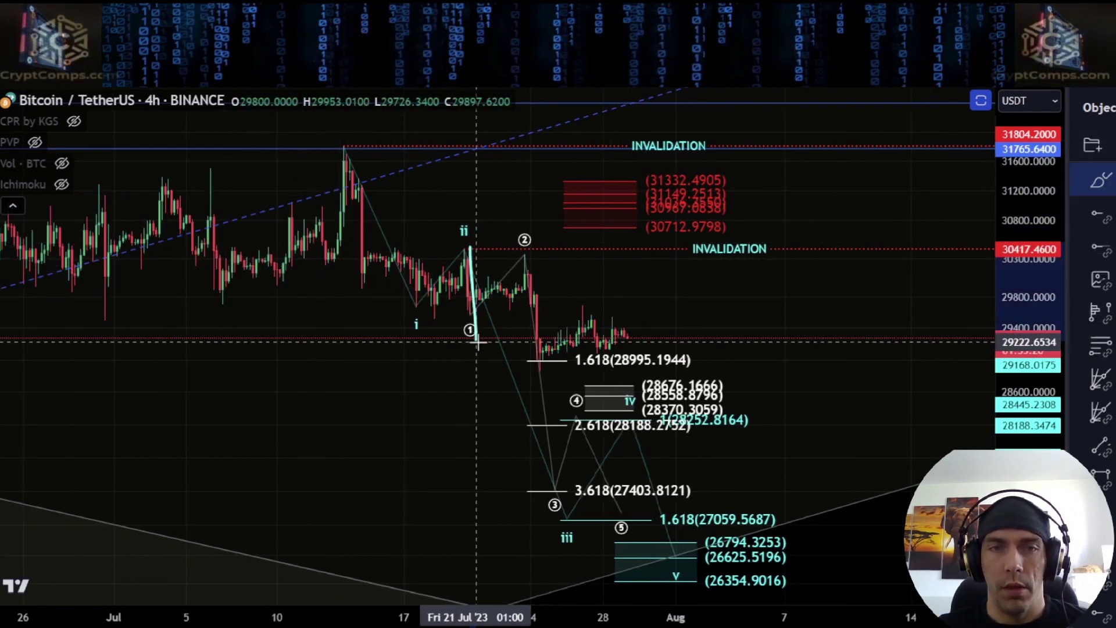
mouse_move(545, 378)
mouse_down()
mouse_move(588, 323)
mouse_move(664, 458)
mouse_up()
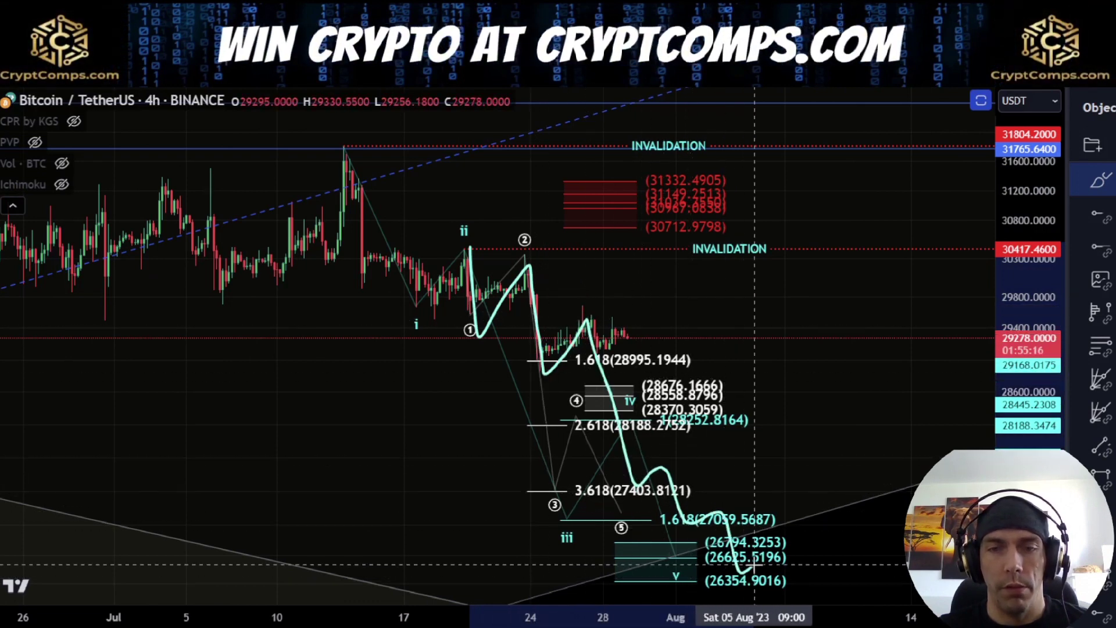
Sketch a three-leg path from the mid-July high via a rebound at circled wave 2 to the 27059.5687 level, and remove it.
drag(347, 163, 434, 320)
drag(523, 251, 629, 523)
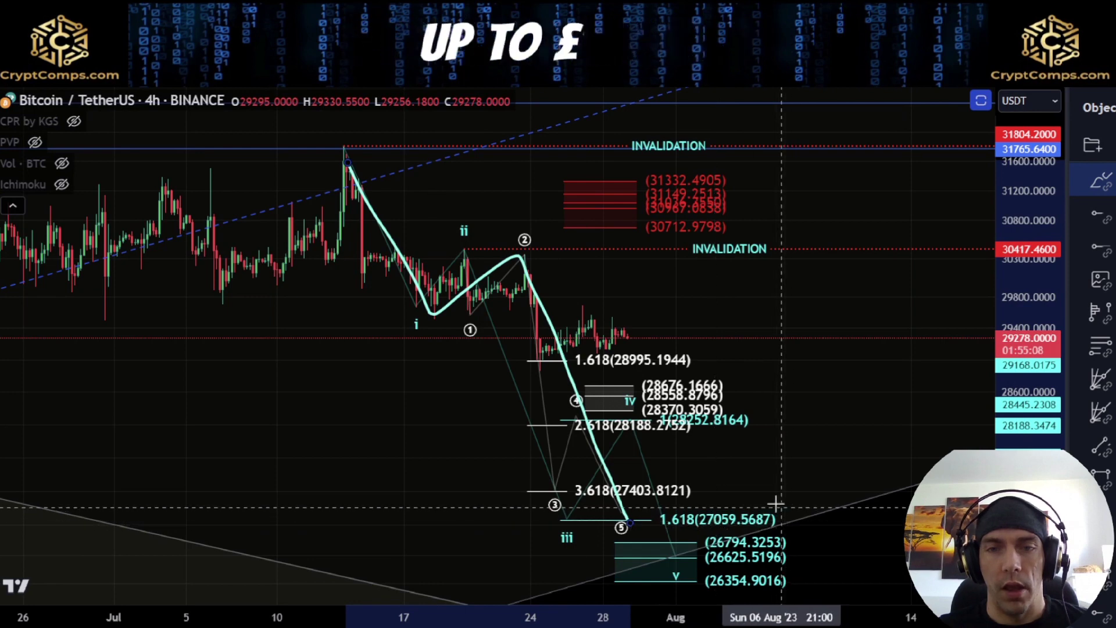
drag(775, 503, 760, 551)
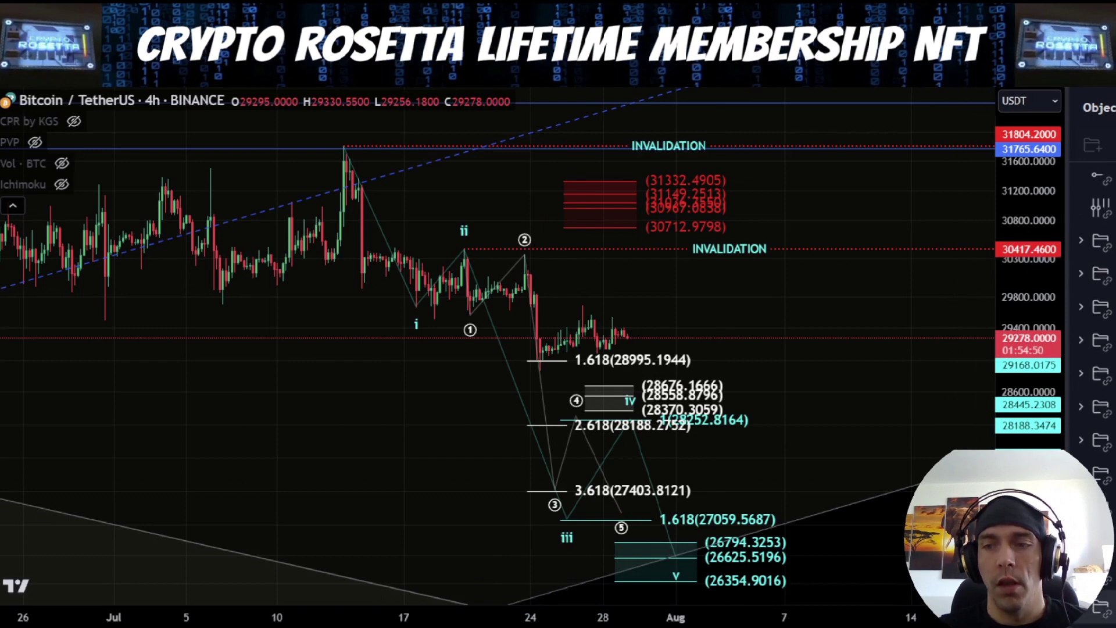
Hide the current cyan and white wave count and show the white and yellow count with the 30350.0000 invalidation.
key(ctrl+alt+h)
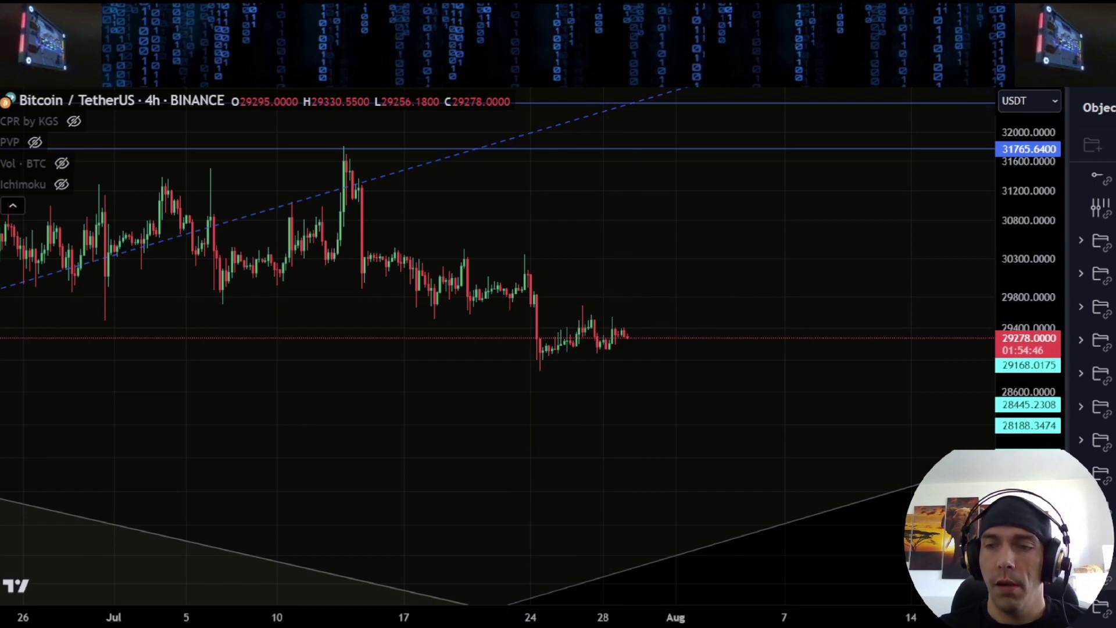
key(ctrl+alt+h)
scroll(822, 429, up, 5)
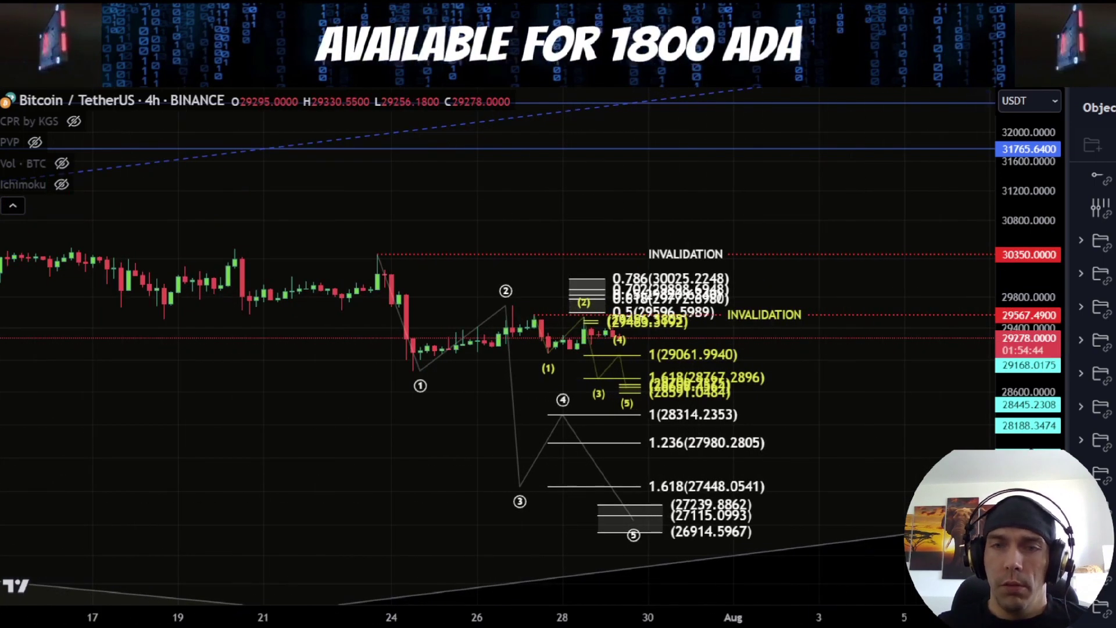
Move point 3 of the white wave pattern along the 1.618 (27448.0541) level to just before point 4.
drag(1028, 512, 1028, 308)
drag(857, 404, 830, 227)
key(Delete)
drag(841, 359, 839, 252)
drag(1023, 243, 1024, 393)
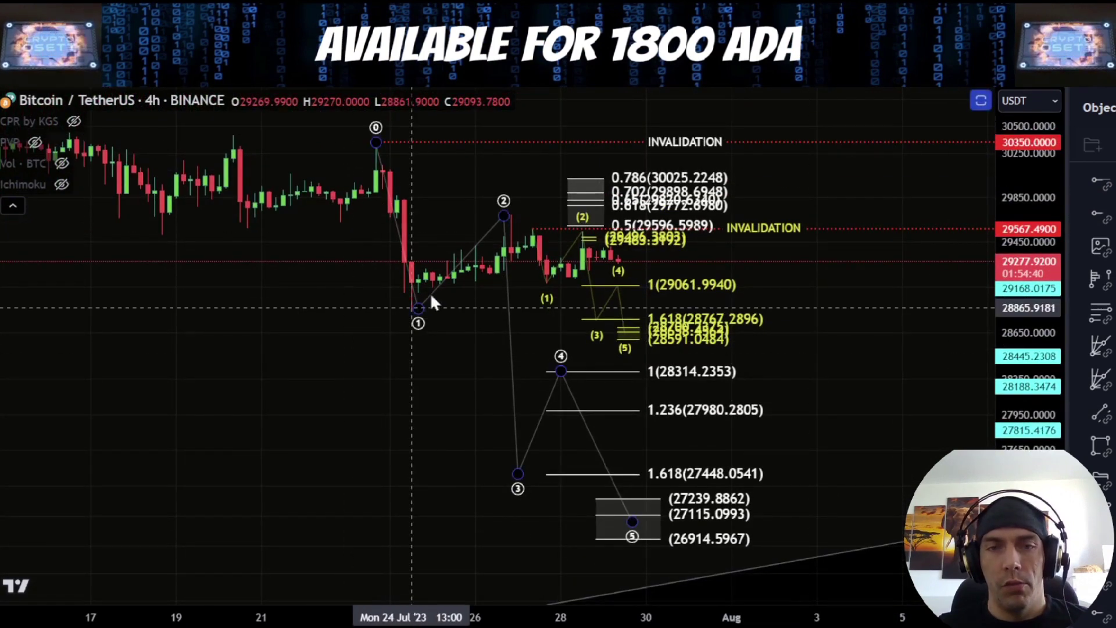
drag(526, 478, 554, 474)
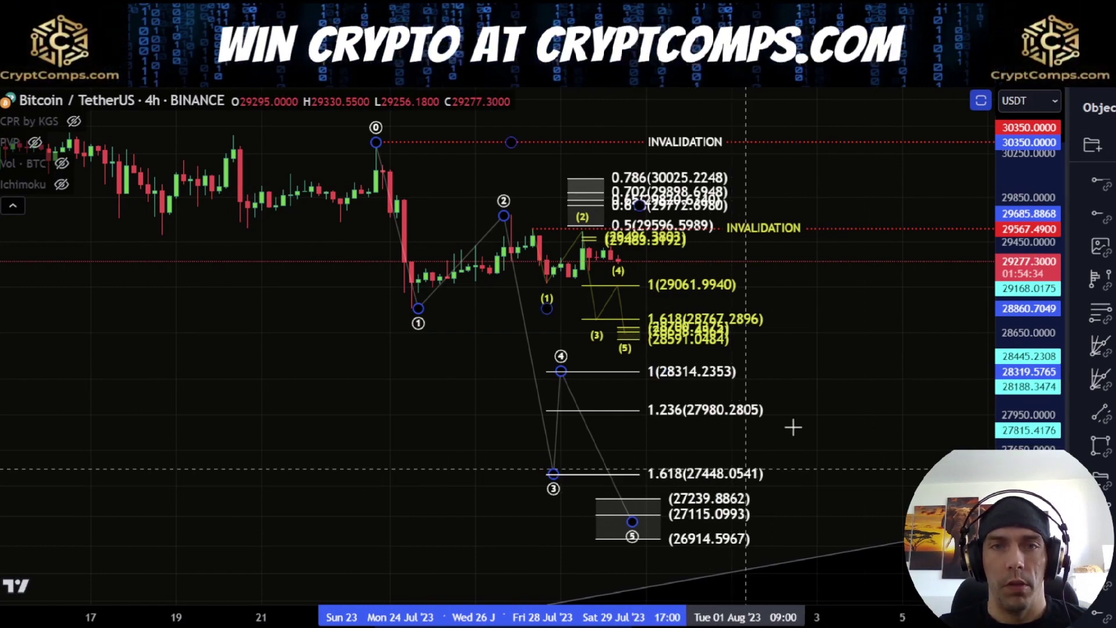
Sketch a zigzag from circled wave 2 through yellow wave (1) up to yellow wave (2), and undo it.
drag(1025, 445, 1026, 271)
drag(784, 269, 797, 434)
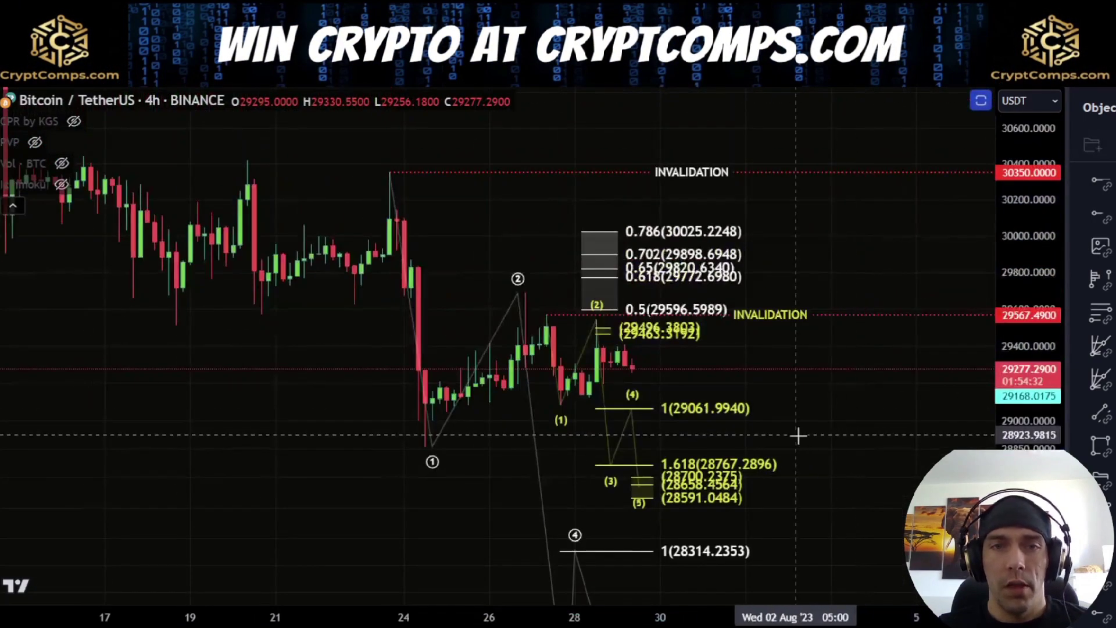
scroll(785, 433, up, 4)
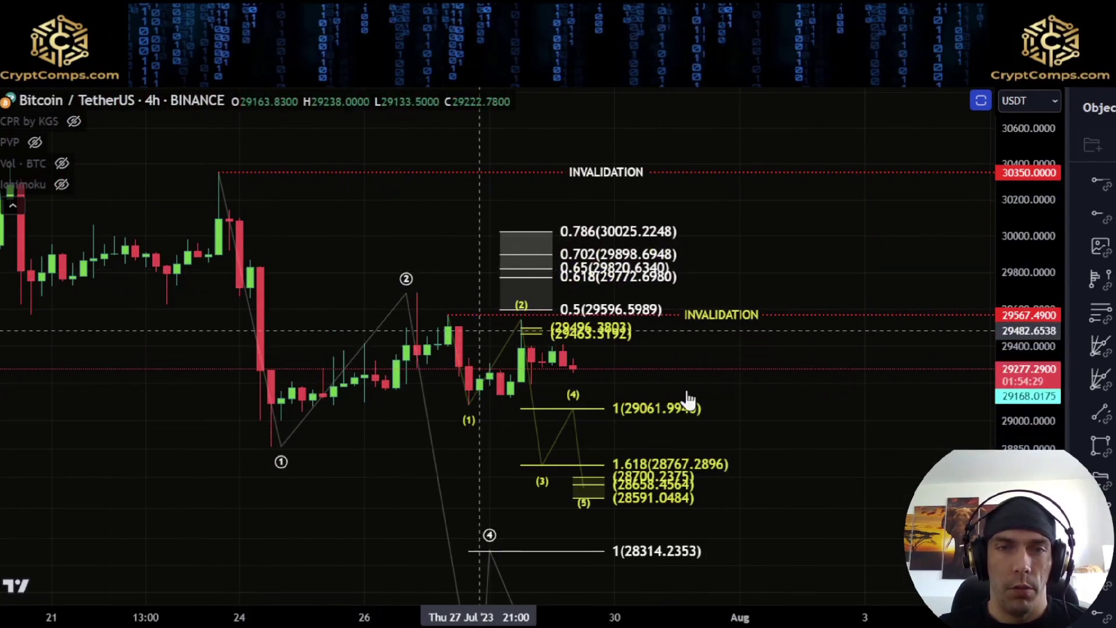
drag(1025, 512, 1024, 301)
scroll(523, 320, up, 3)
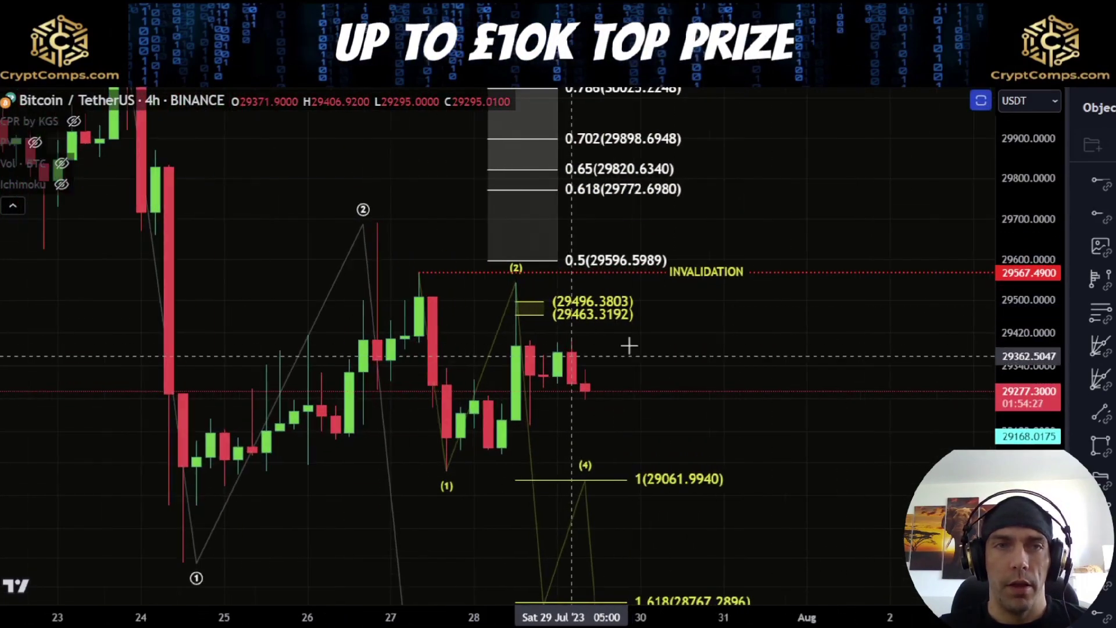
drag(779, 336, 732, 262)
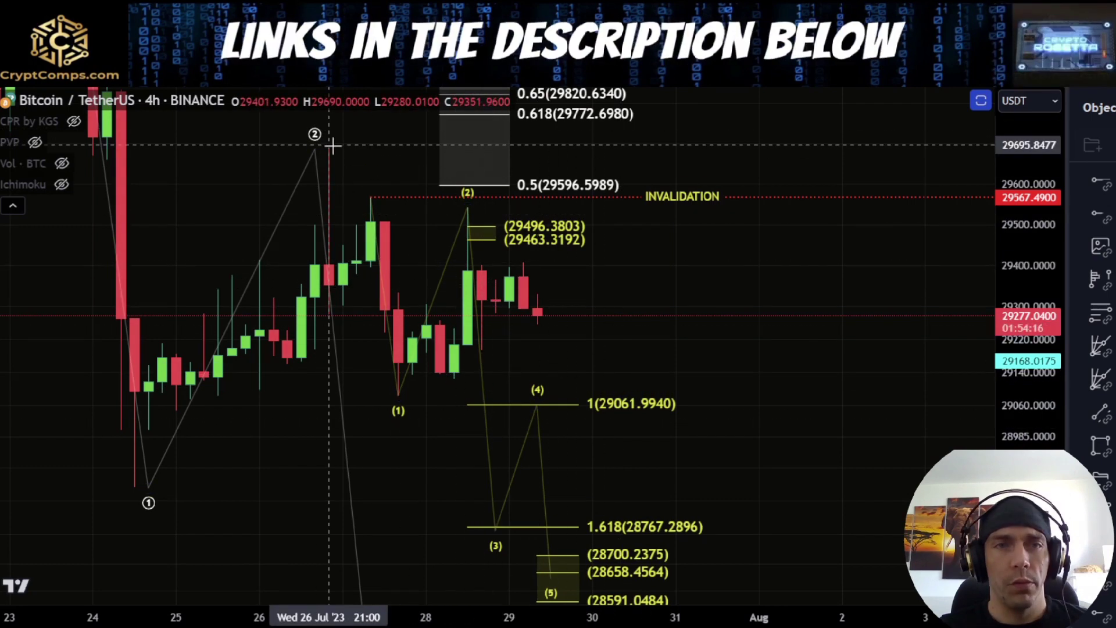
drag(331, 147, 345, 313)
drag(375, 185, 413, 410)
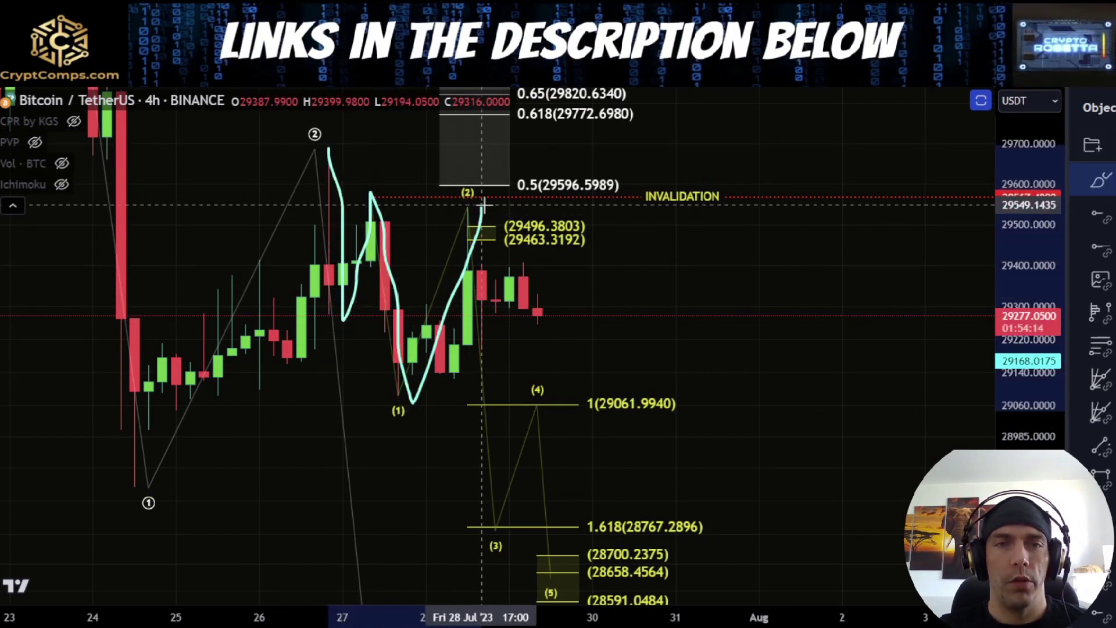
key(ctrl+z)
Switch the Bitcoin chart to the 1h interval.
click(204, 71)
scroll(640, 307, down, 6)
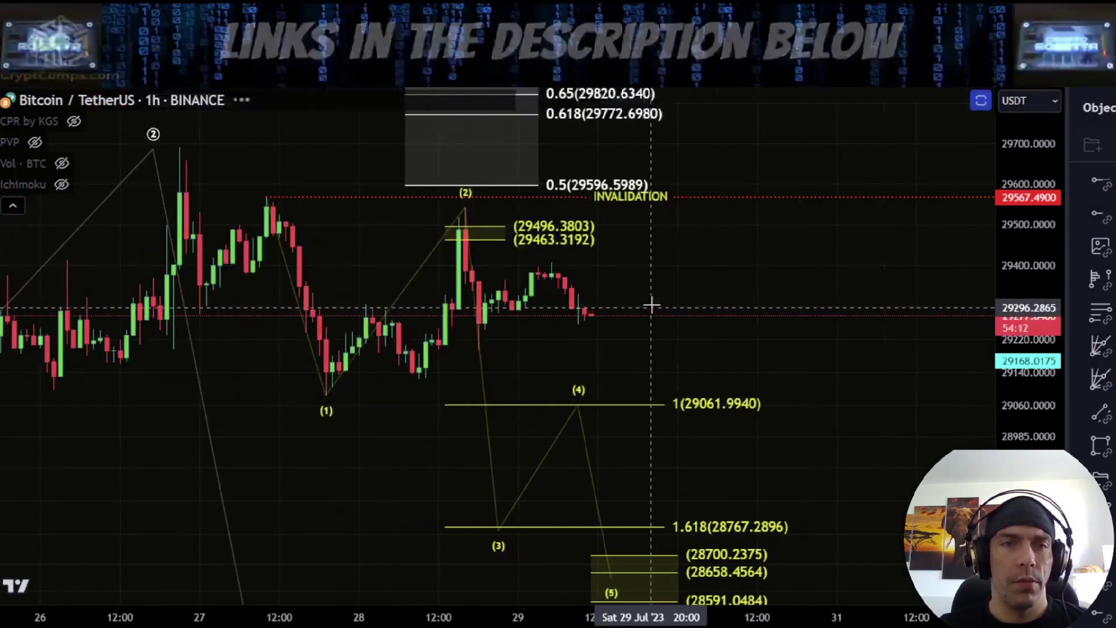
drag(1051, 285, 1050, 428)
Sketch a falling stroke from circled wave 2 and a circle beside yellow wave (2), and undo both.
scroll(491, 326, down, 3)
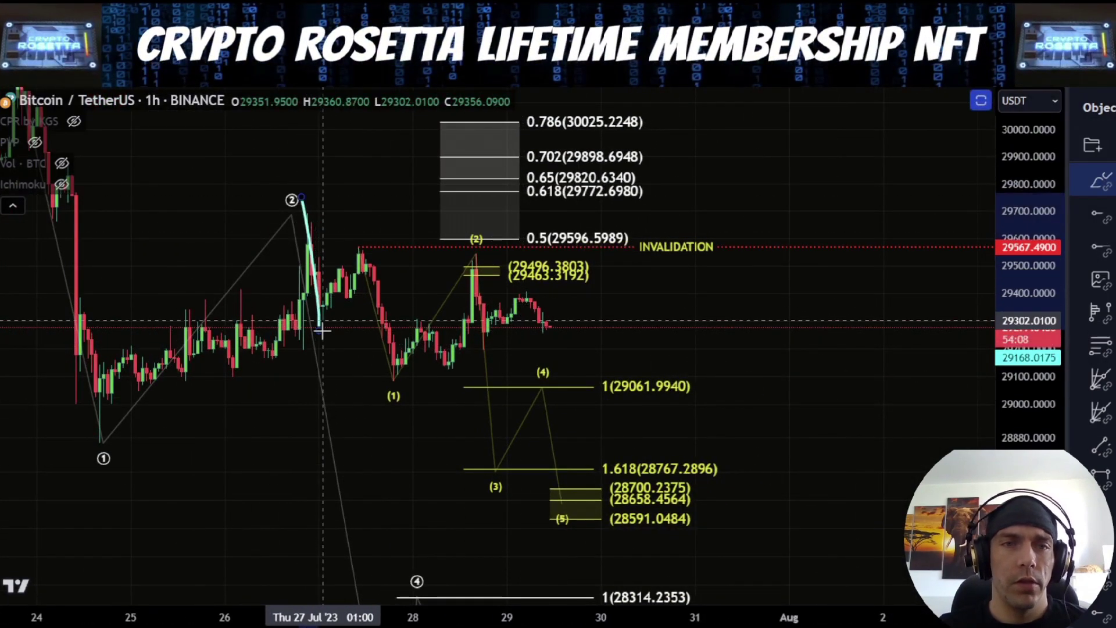
key(ctrl+z)
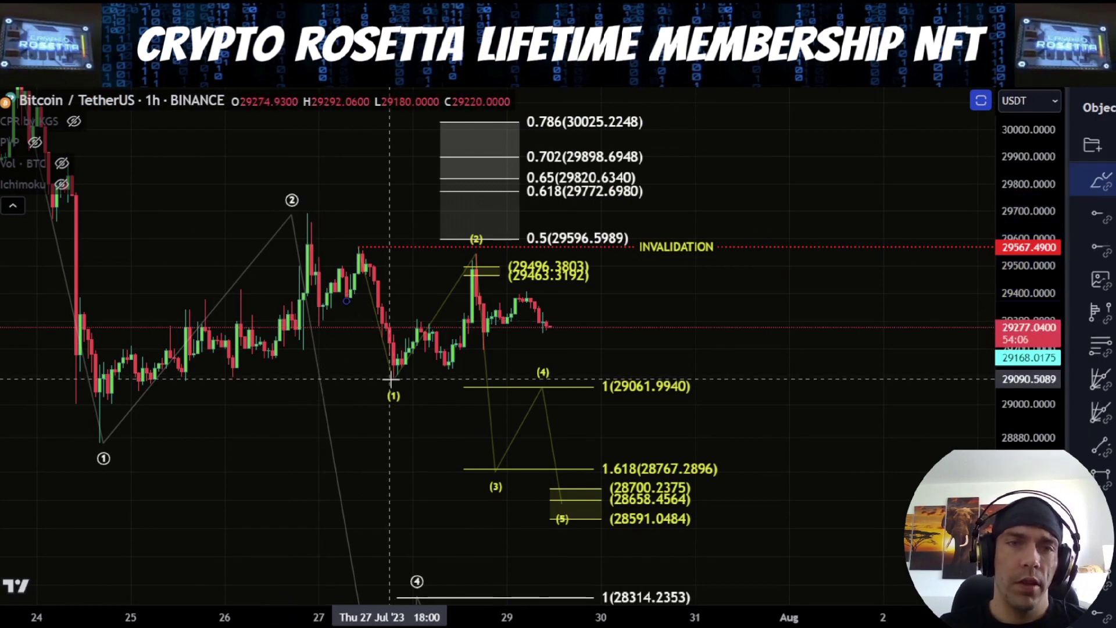
mouse_move(455, 351)
mouse_down()
mouse_move(474, 254)
mouse_move(421, 292)
mouse_move(486, 261)
mouse_up()
key(ctrl+z)
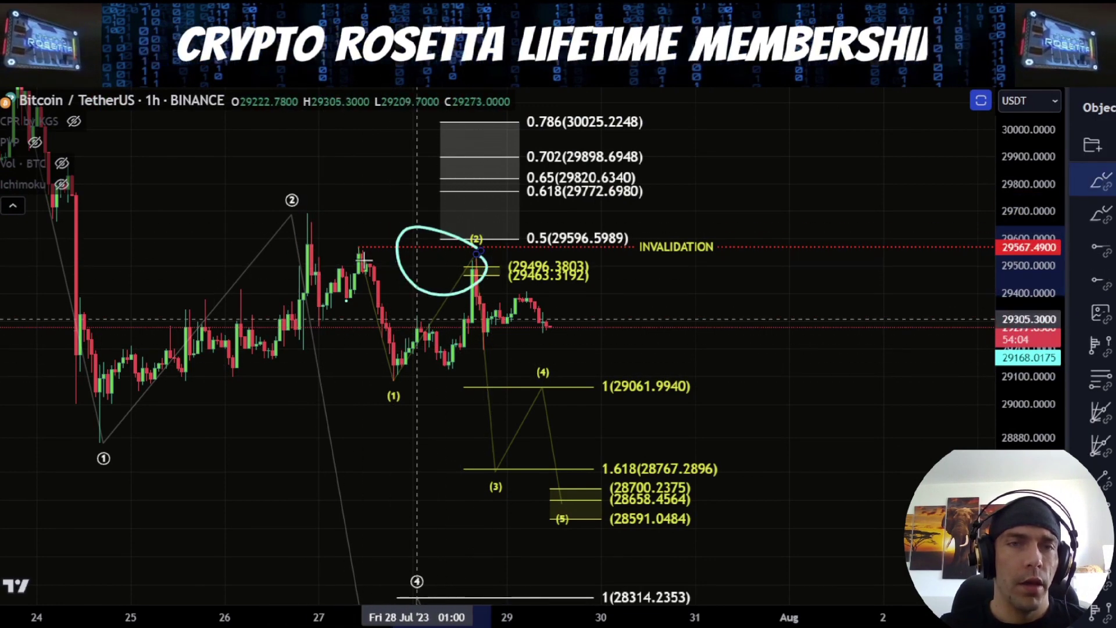
key(ctrl+z)
Circle the high at the yellow invalidation line, sketch a declining path from yellow wave (2), and delete both sketches.
mouse_move(349, 250)
mouse_down()
mouse_move(299, 317)
mouse_move(347, 241)
mouse_up()
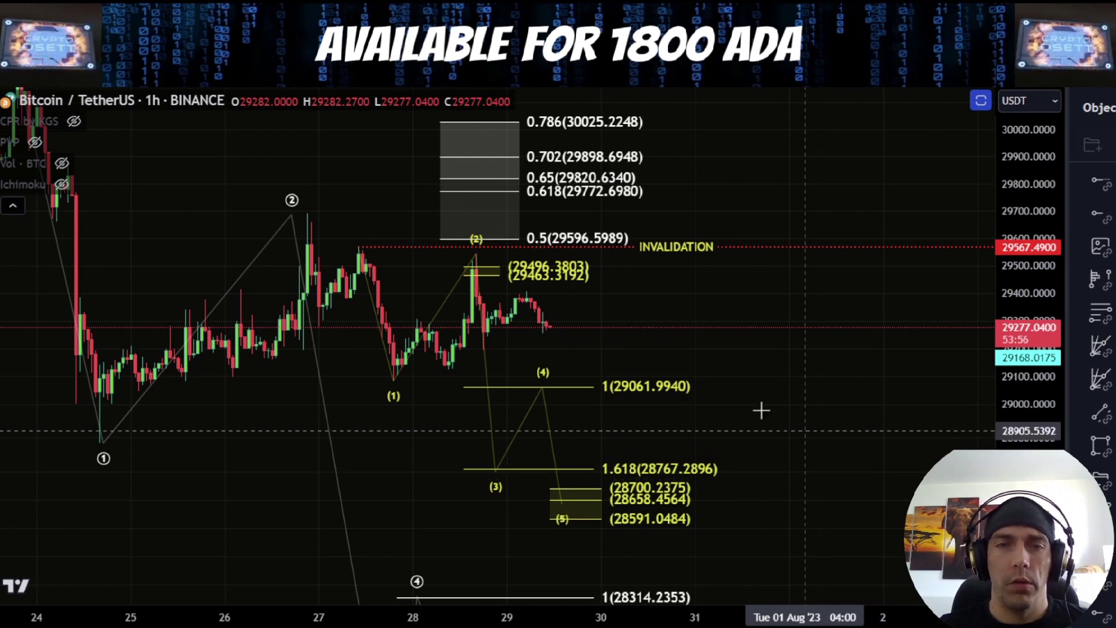
mouse_move(473, 249)
mouse_down()
mouse_move(489, 342)
mouse_move(525, 294)
mouse_move(544, 357)
mouse_move(563, 337)
mouse_move(586, 439)
mouse_move(671, 453)
mouse_move(710, 583)
mouse_up()
key(Delete)
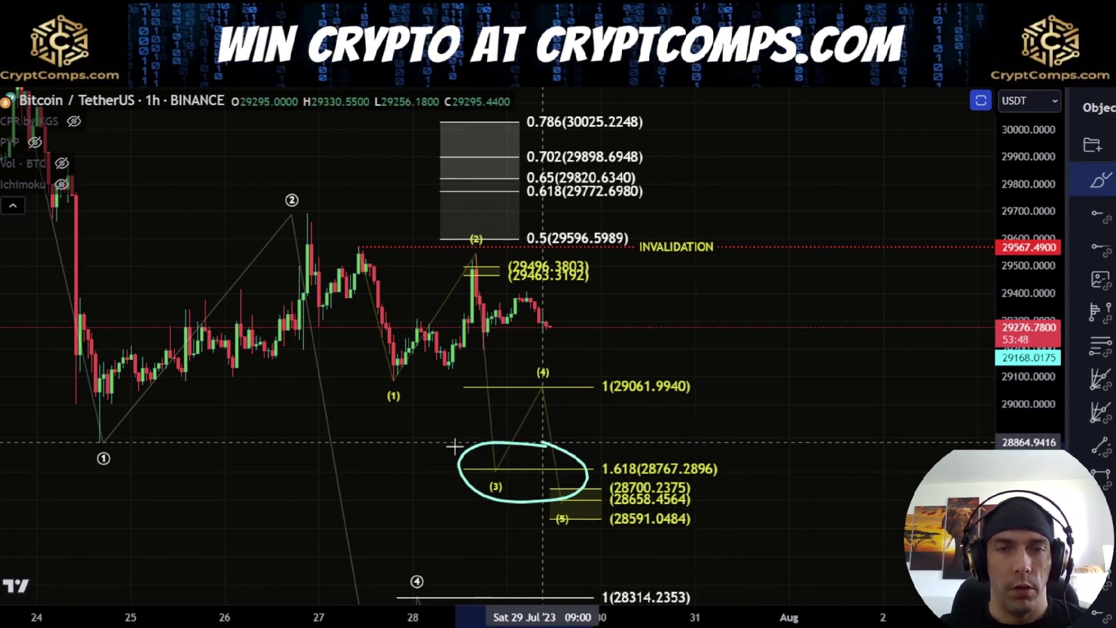
Examine the yellow and white wave targets between the 30350.0000 invalidation and the 1.618 (27448.0541) level.
drag(785, 390, 774, 290)
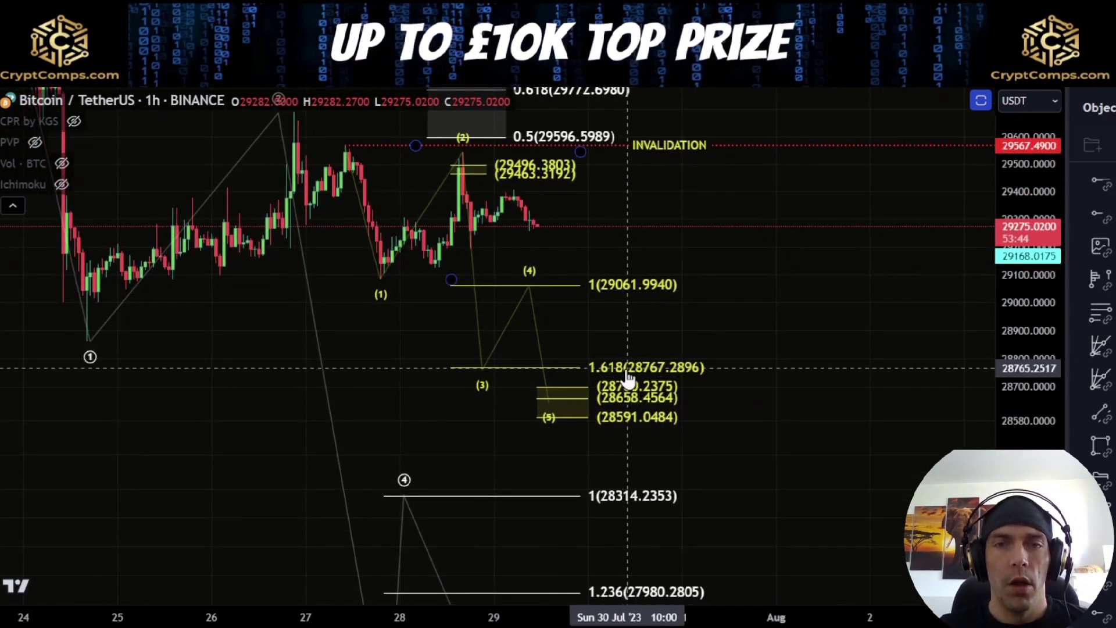
scroll(843, 372, down, 5)
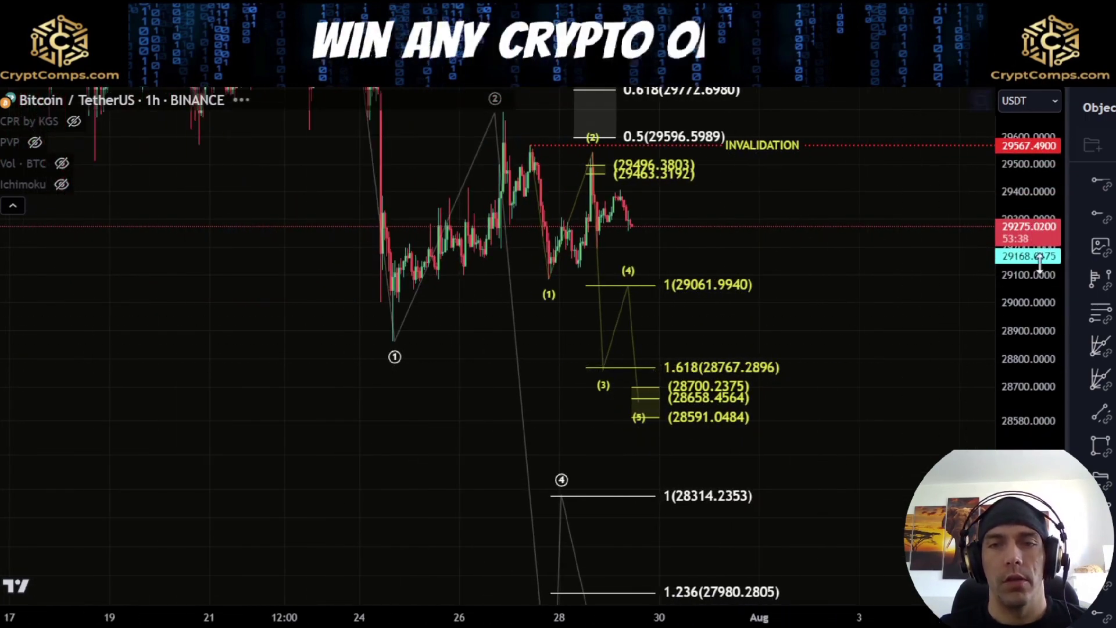
right_click(824, 361)
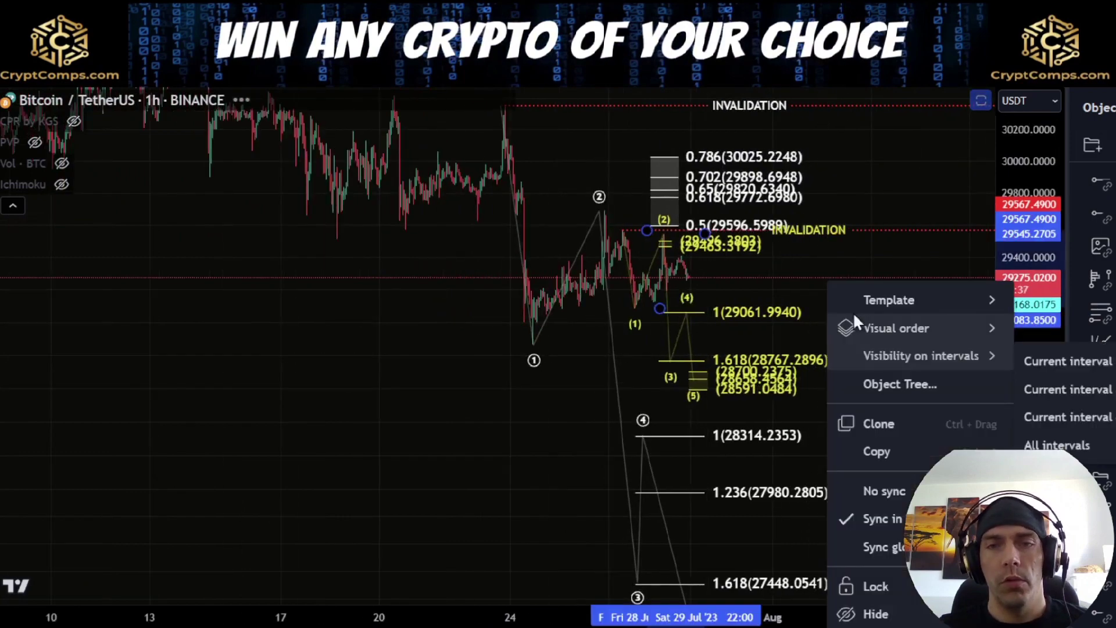
click(829, 246)
drag(840, 249, 777, 281)
click(449, 568)
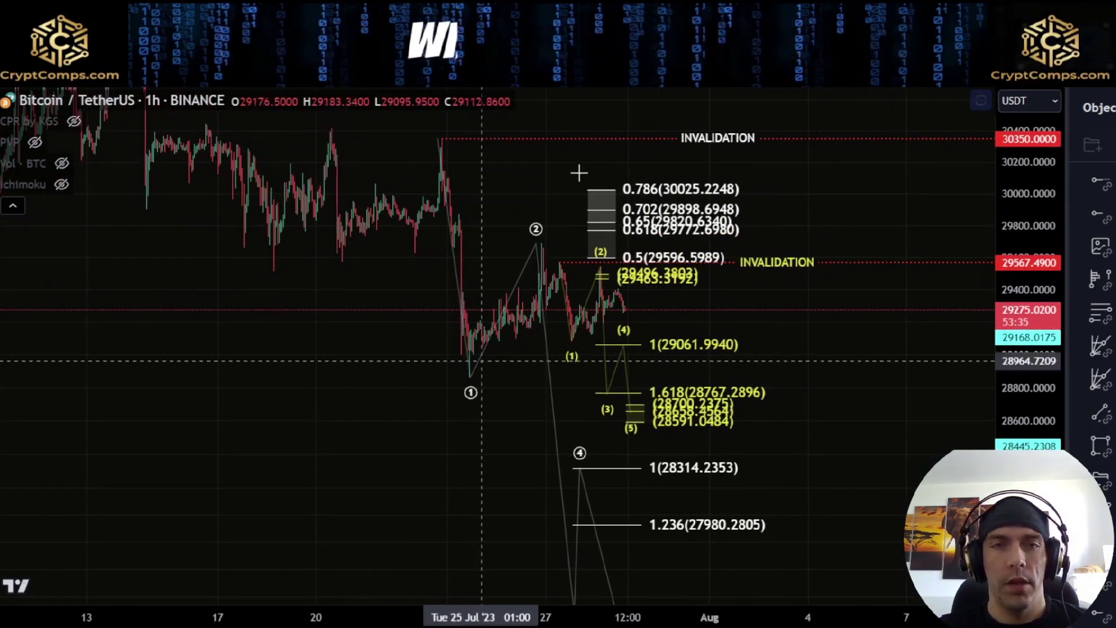
Sketch a decline from the 30350.0000 high and underline the 1 (28314.2353) and 1.236 (27980.2805) targets, removing each mark.
mouse_move(439, 134)
mouse_down()
mouse_move(481, 372)
mouse_move(558, 244)
mouse_move(622, 444)
mouse_move(719, 468)
mouse_move(730, 446)
mouse_up()
key(Delete)
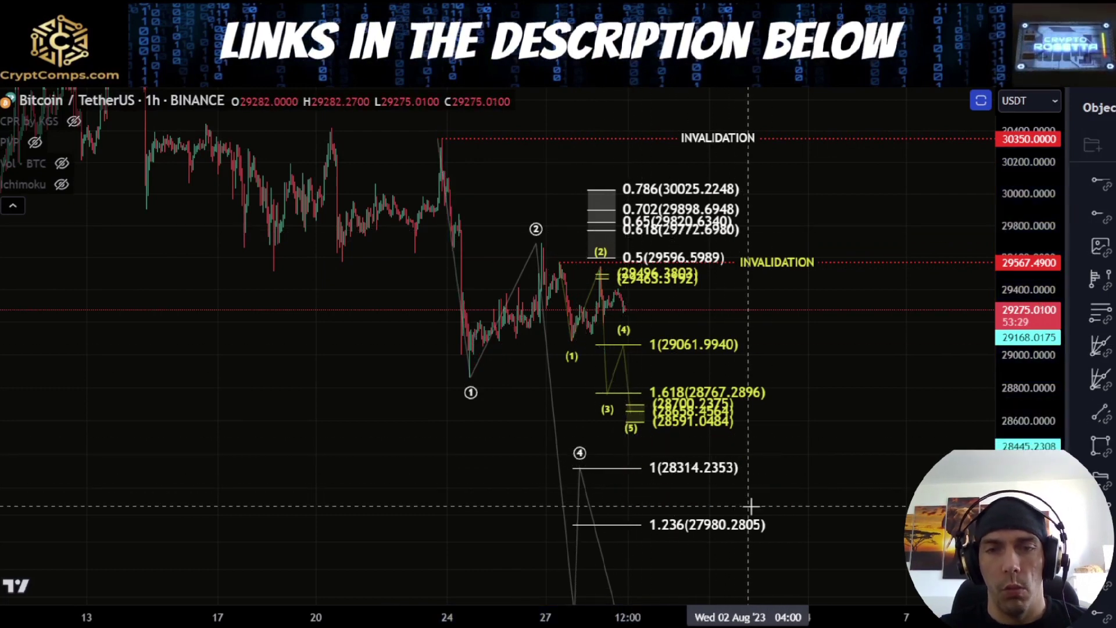
drag(646, 480, 735, 479)
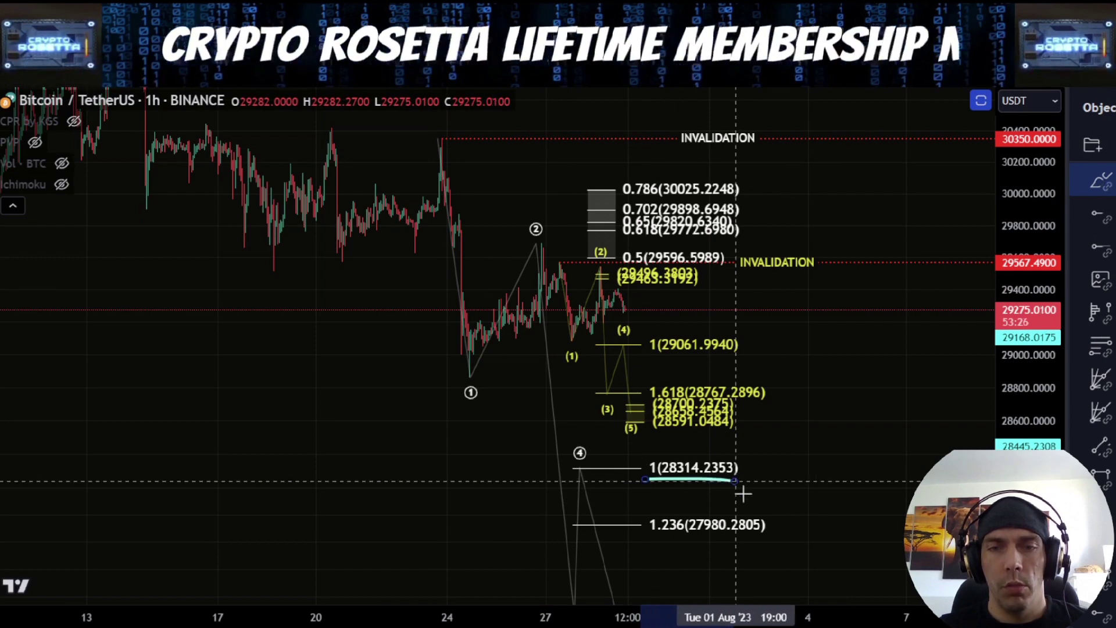
key(ctrl+z)
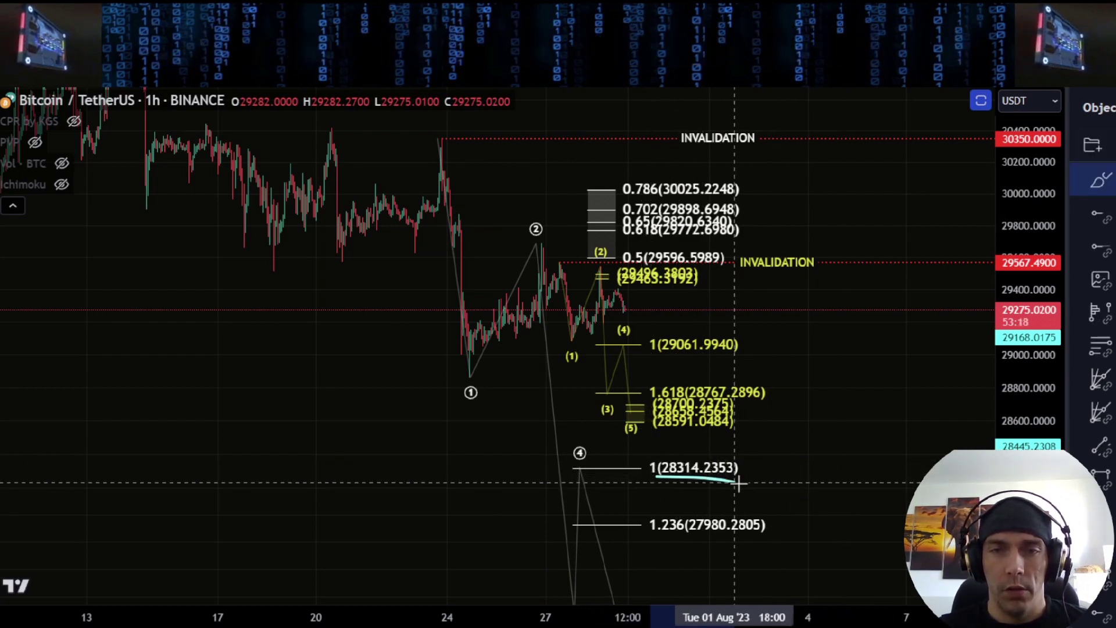
key(ctrl+z)
drag(647, 535, 762, 535)
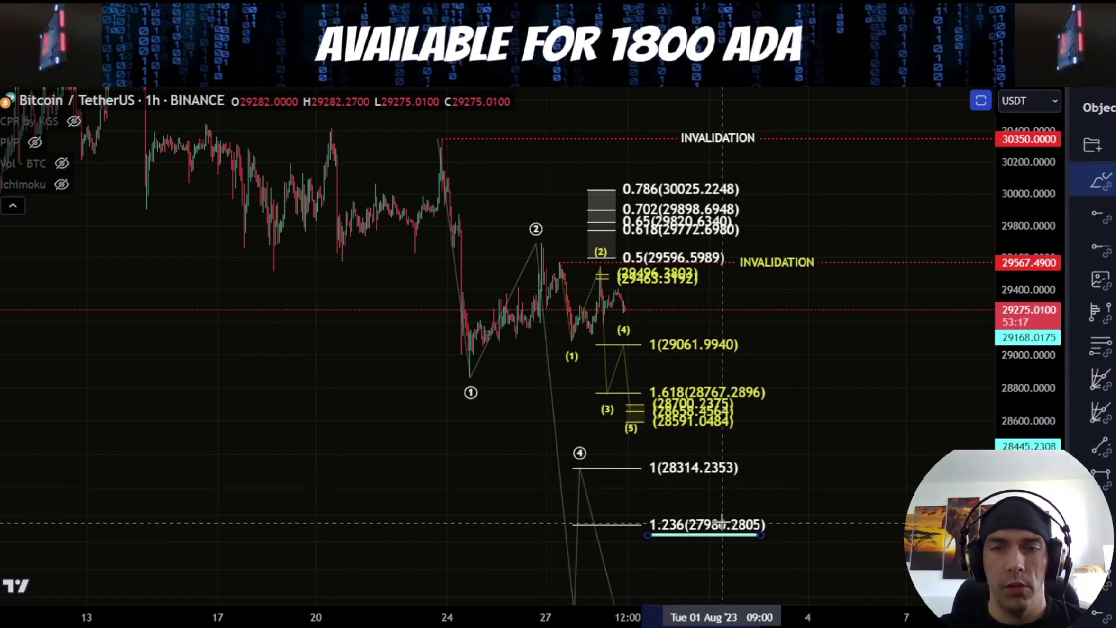
Sketch a path from the 30350.0000 high through circled waves 1 and 2 down to the 1.236 (27980.2805) level, and delete it.
scroll(772, 504, down, 2)
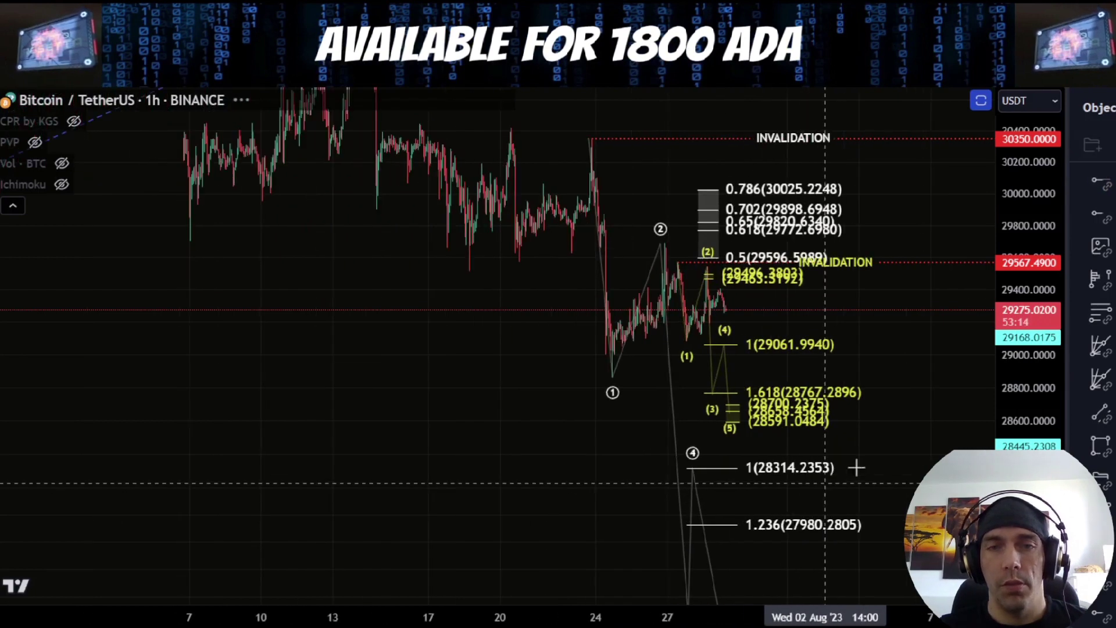
drag(1025, 340, 1025, 384)
drag(588, 232, 609, 361)
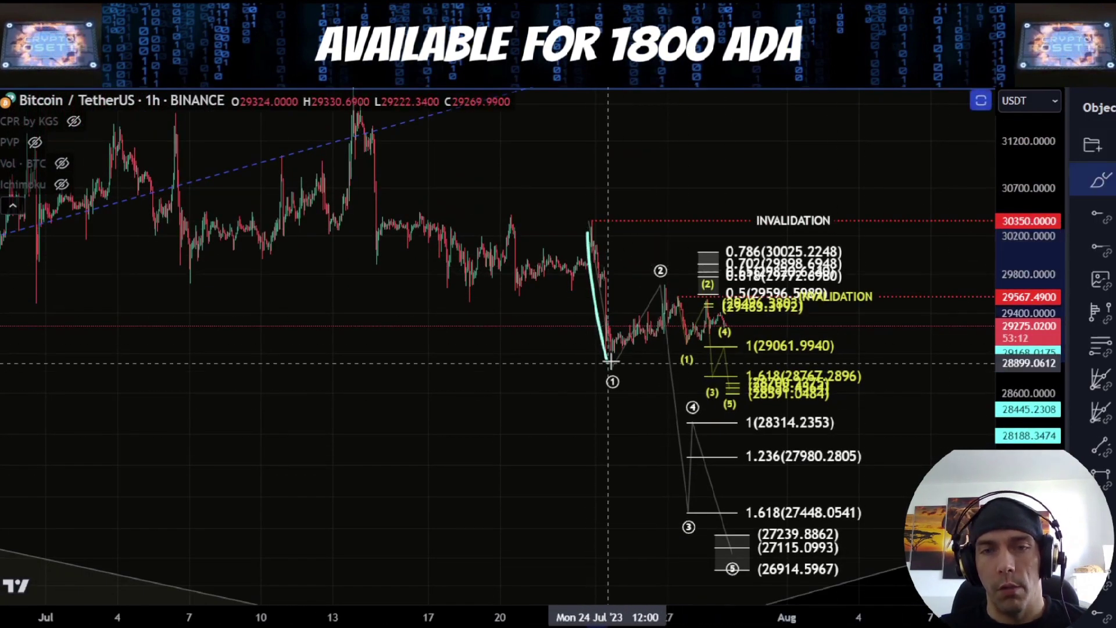
drag(668, 267, 707, 457)
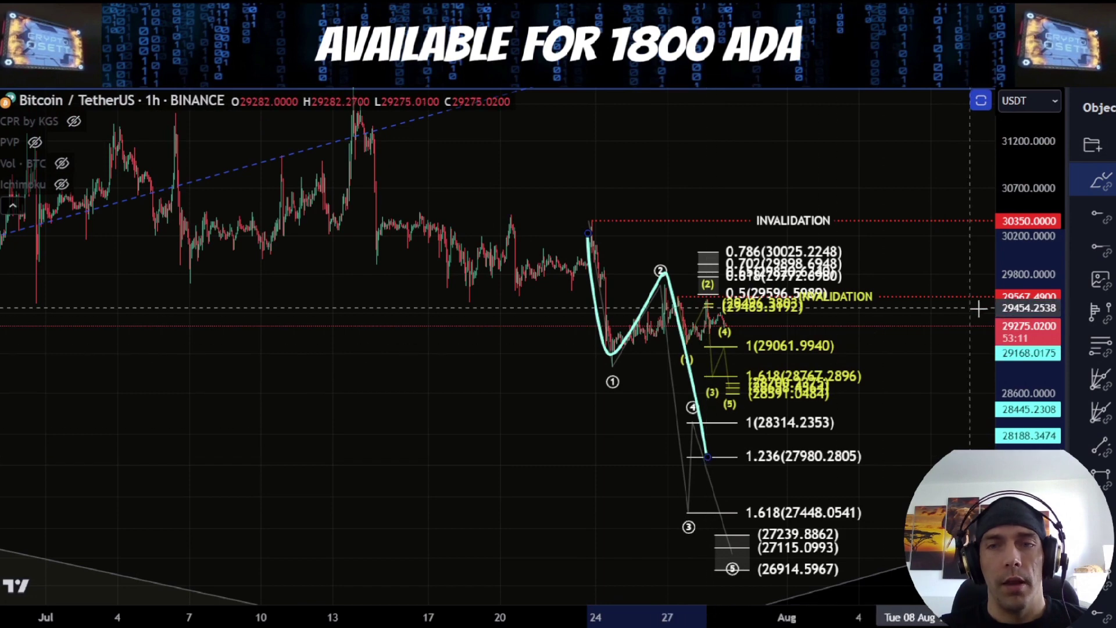
scroll(647, 323, down, 5)
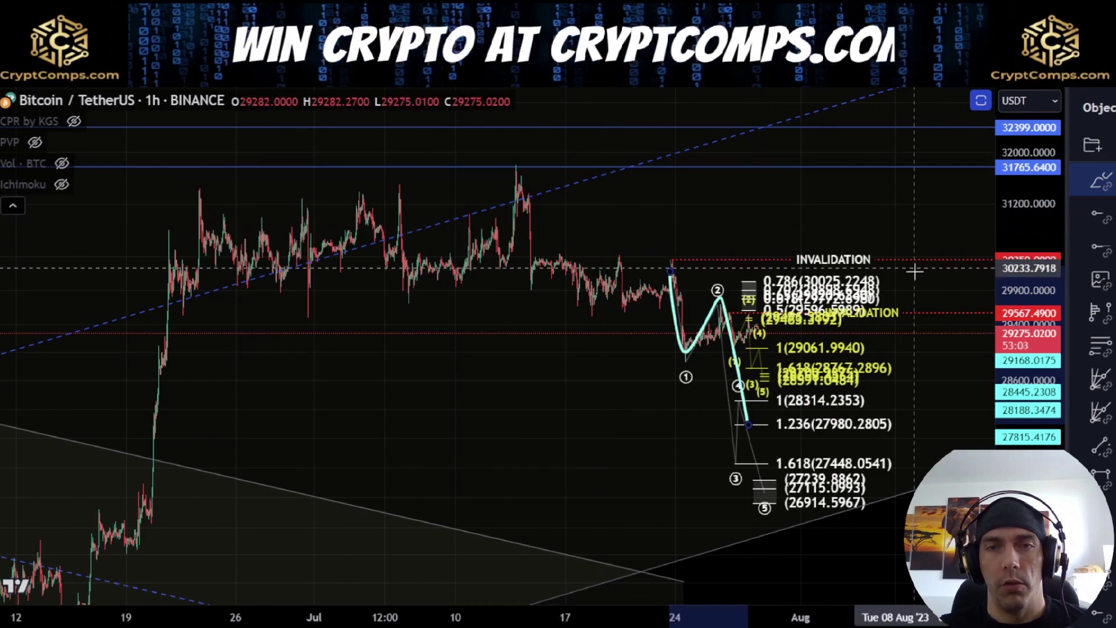
drag(904, 384, 759, 414)
scroll(593, 462, up, 5)
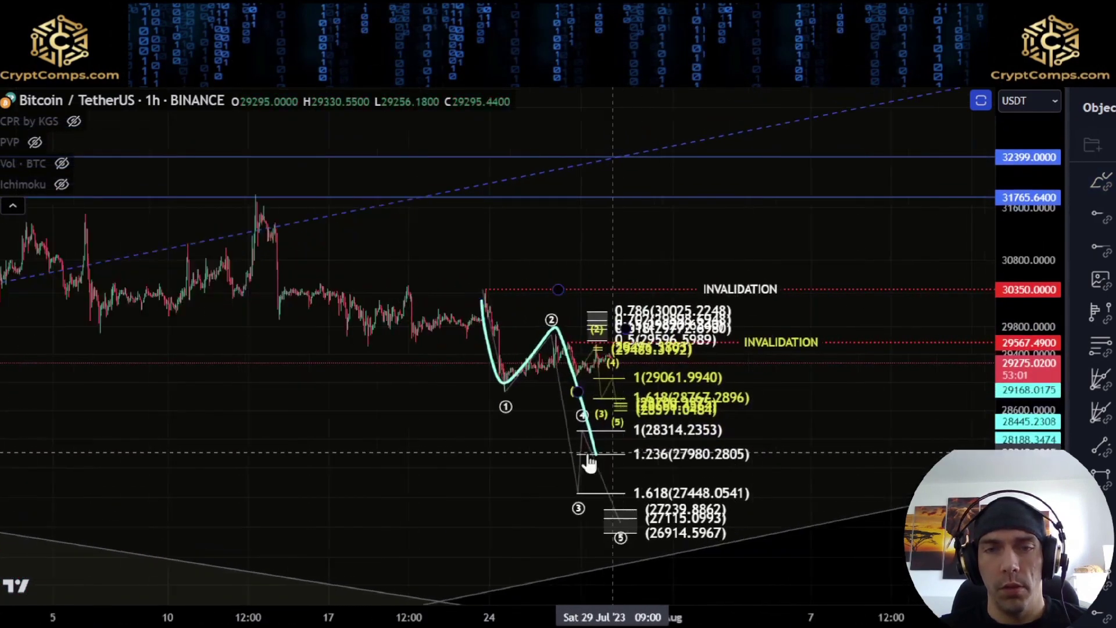
drag(1038, 474, 1039, 269)
scroll(817, 453, up, 4)
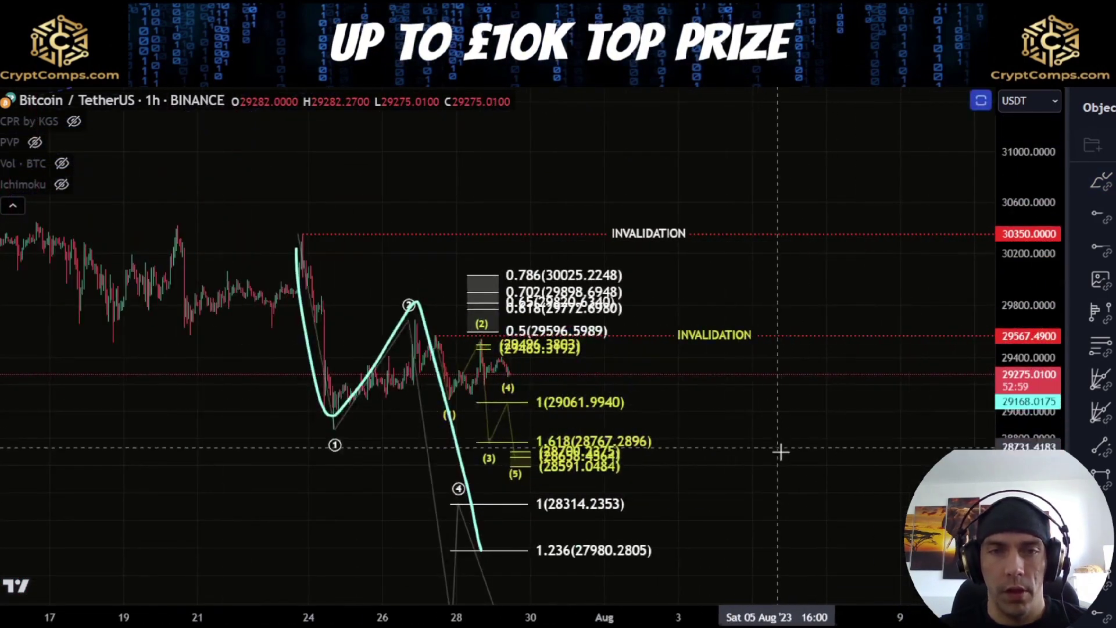
drag(675, 445, 773, 429)
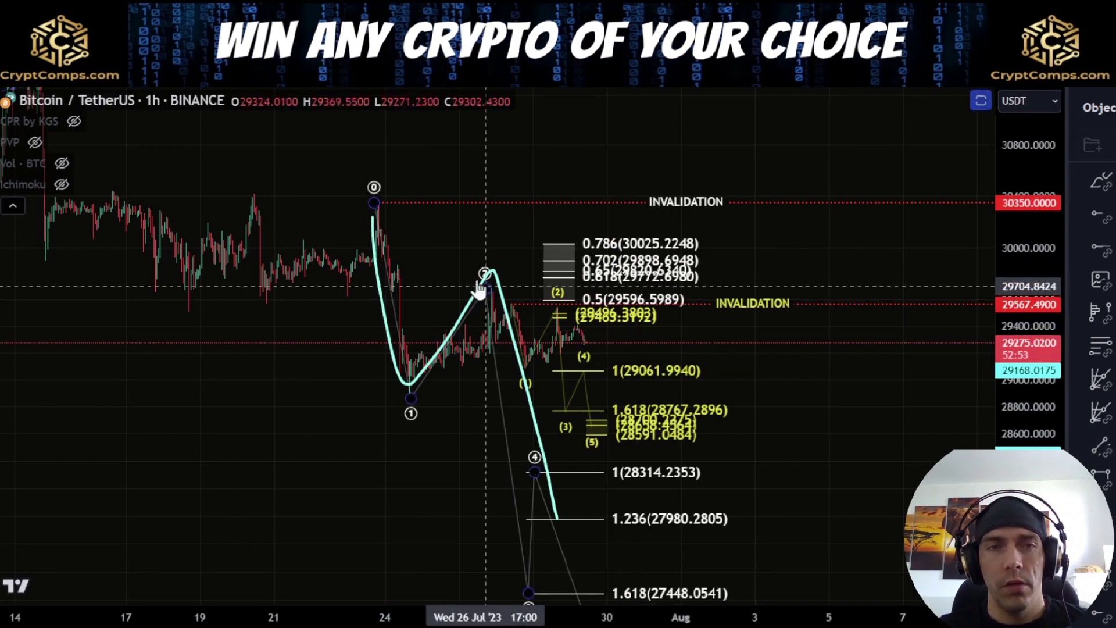
scroll(478, 289, down, 2)
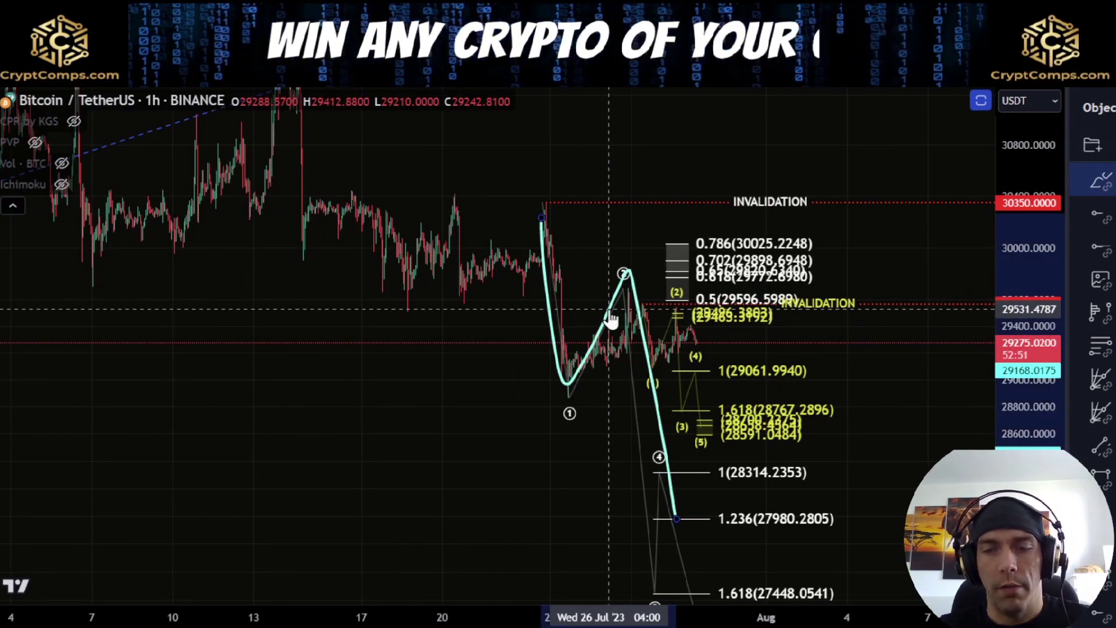
key(Delete)
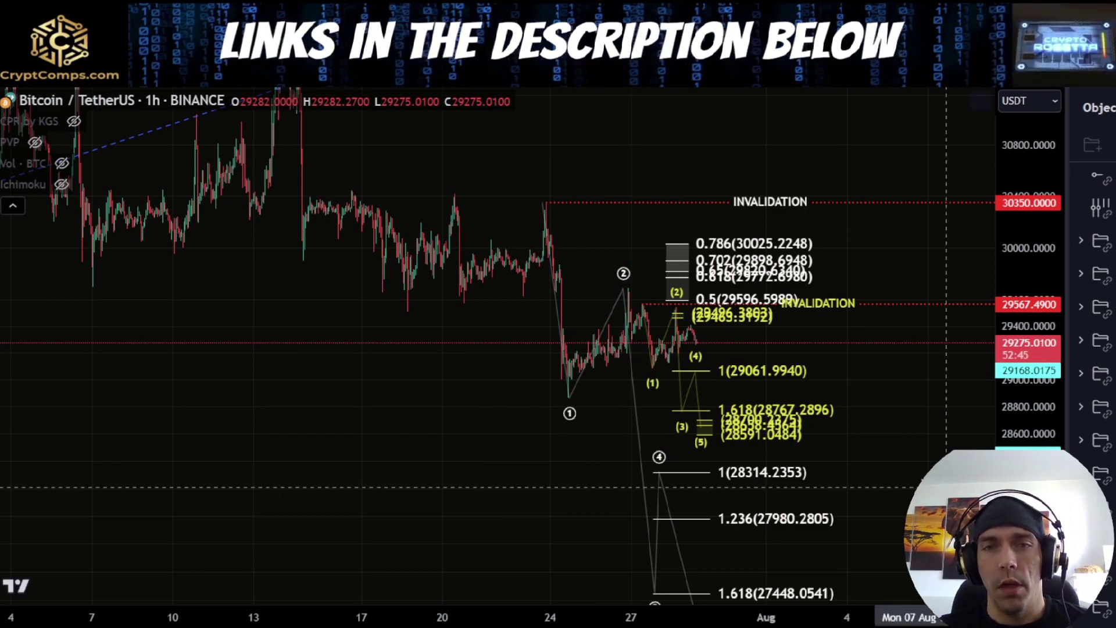
Move the circled wave 2 point up to about 29804.8781 at Fri 28 Jul '23, 01:00.
scroll(946, 488, up, 5)
scroll(554, 413, up, 3)
drag(1008, 536, 1010, 334)
scroll(773, 433, up, 3)
drag(774, 463, 804, 546)
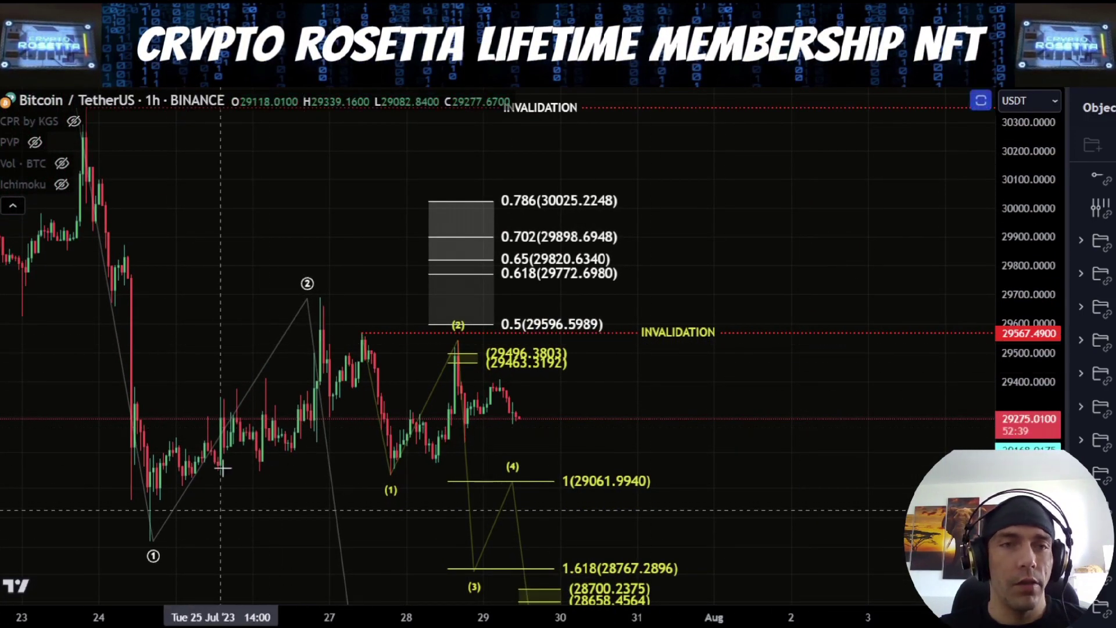
drag(307, 298, 317, 295)
drag(423, 273, 404, 264)
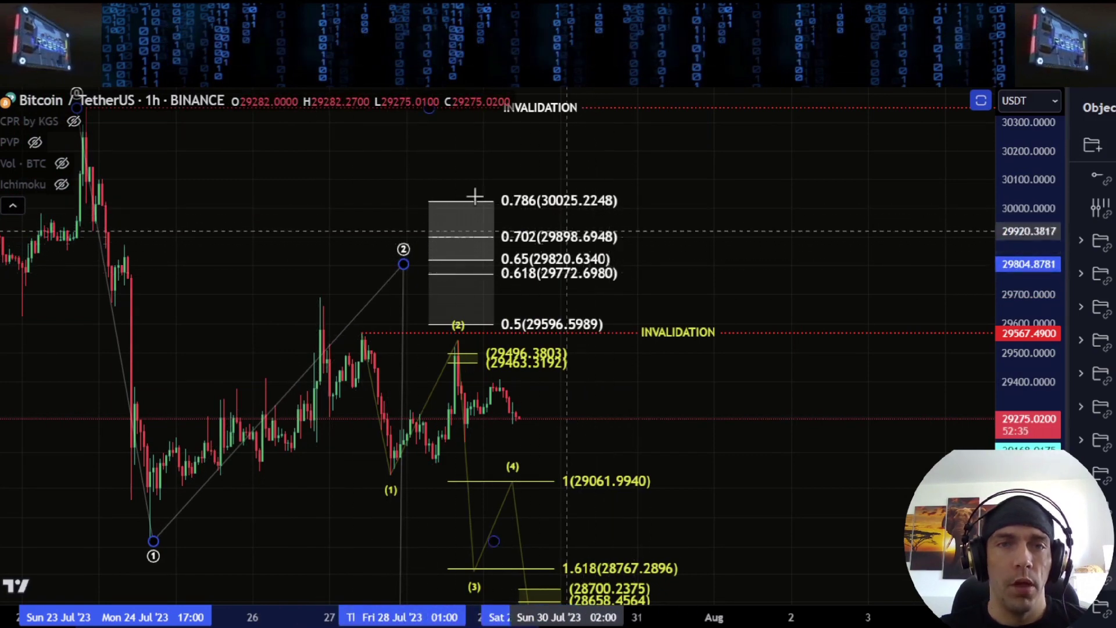
Hide the bearish white and yellow five-wave count and show the (A)(B)(C) count with the W-X-Y waves and its Fibonacci targets.
drag(720, 232, 745, 285)
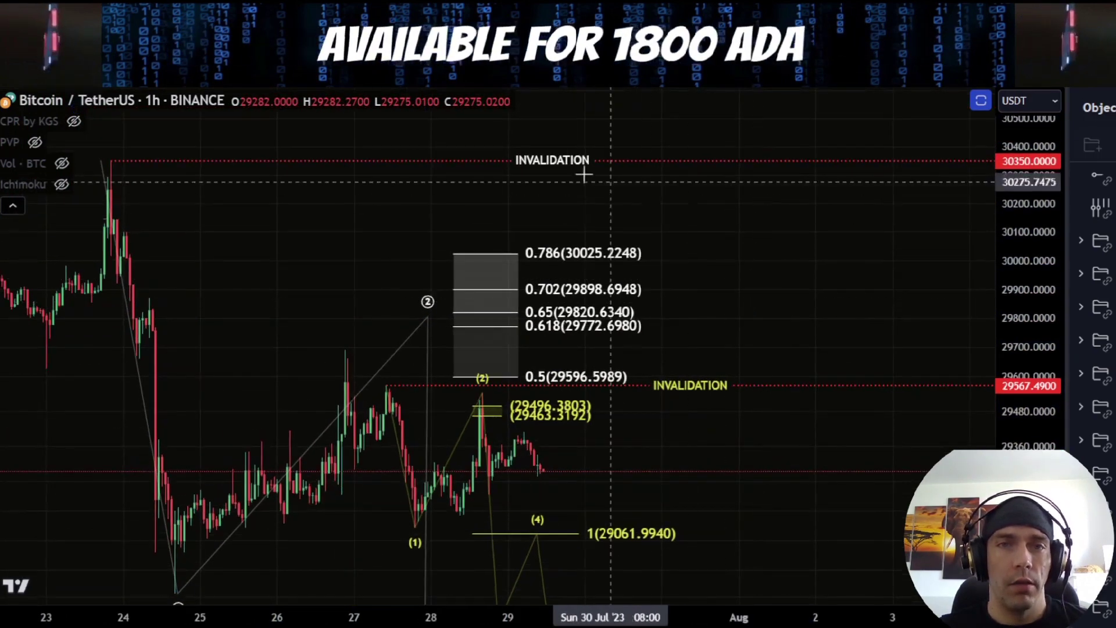
drag(862, 203, 885, 155)
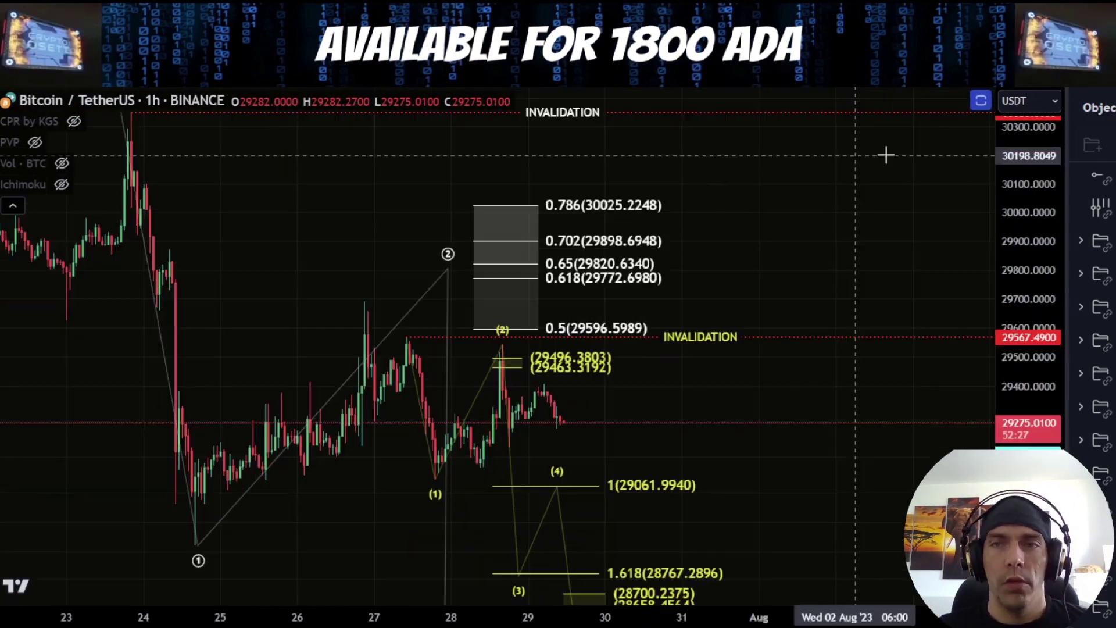
drag(850, 229, 850, 288)
drag(898, 195, 839, 125)
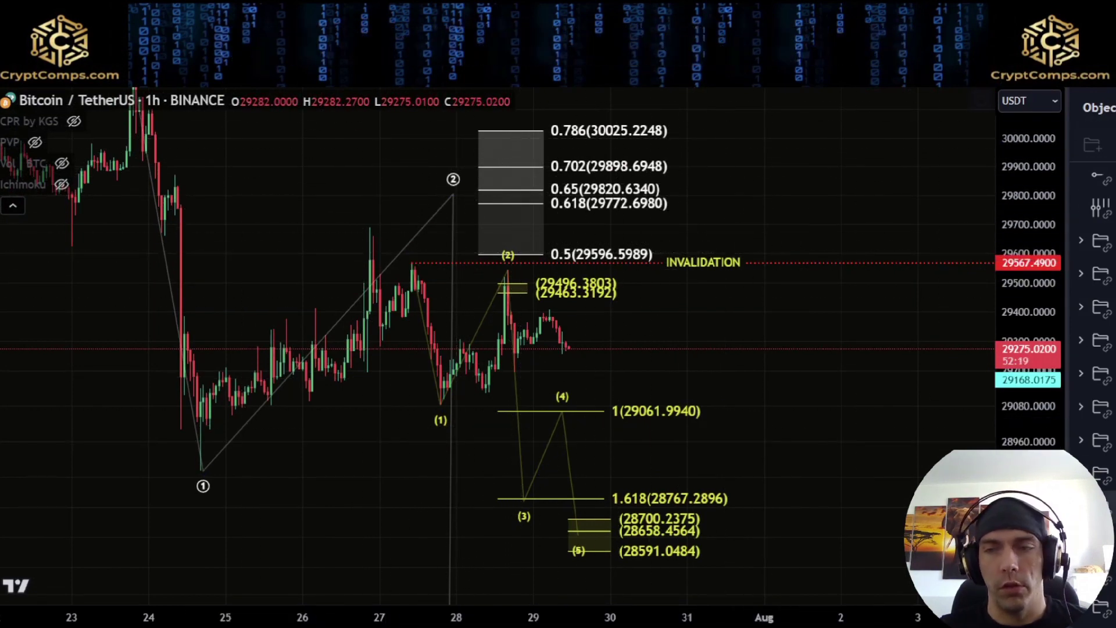
click(1112, 407)
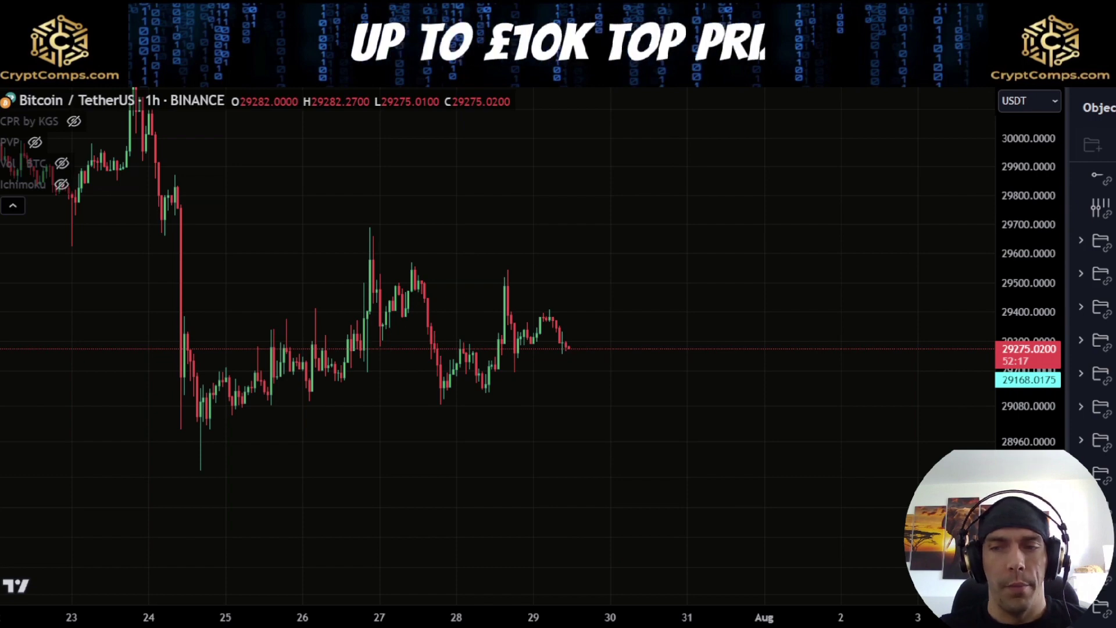
click(1112, 440)
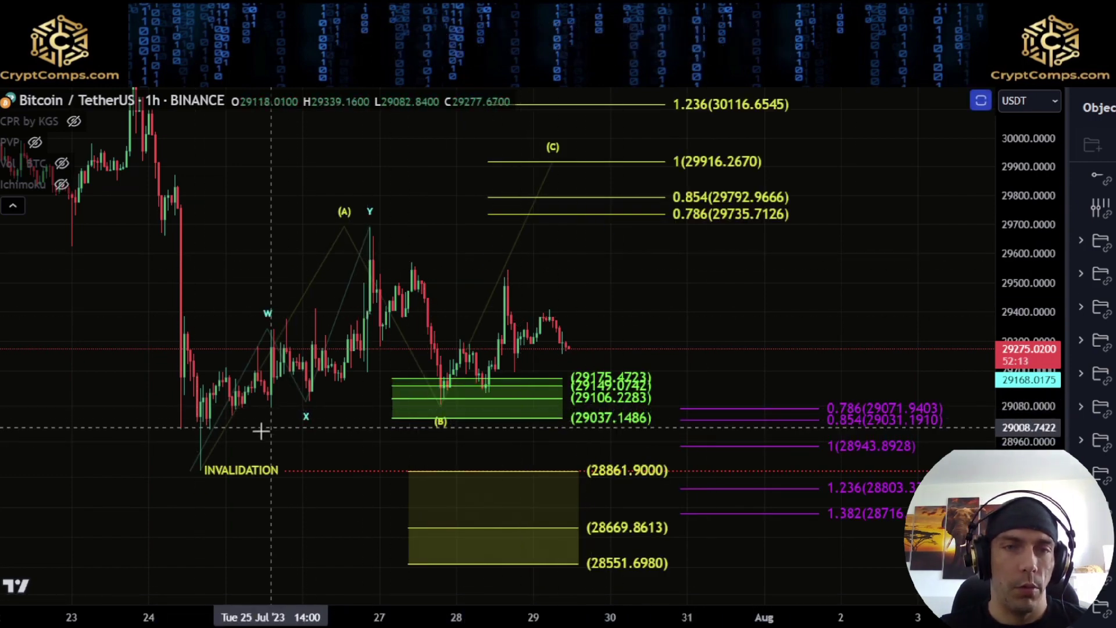
Sketch price paths from the 28861.9000 invalidation low through waves (A) and (B) toward (C), and remove them.
mouse_move(206, 465)
mouse_down()
mouse_move(346, 250)
mouse_move(419, 326)
mouse_move(450, 401)
mouse_up()
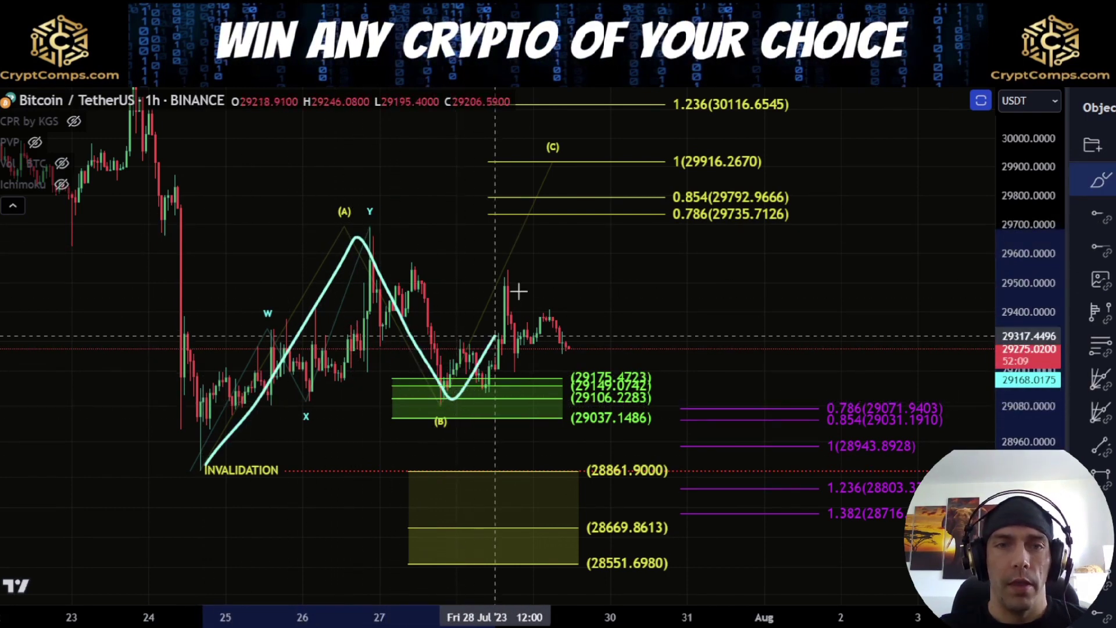
drag(546, 299, 587, 367)
key(ctrl+z)
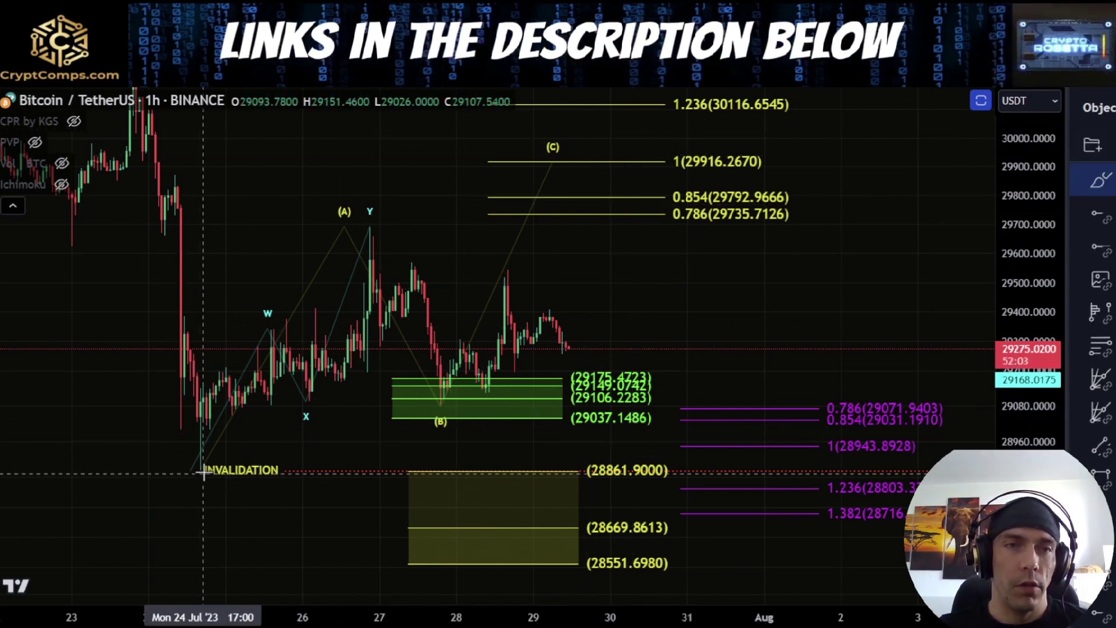
mouse_move(206, 465)
mouse_down()
mouse_move(369, 232)
mouse_move(460, 408)
mouse_move(618, 177)
mouse_up()
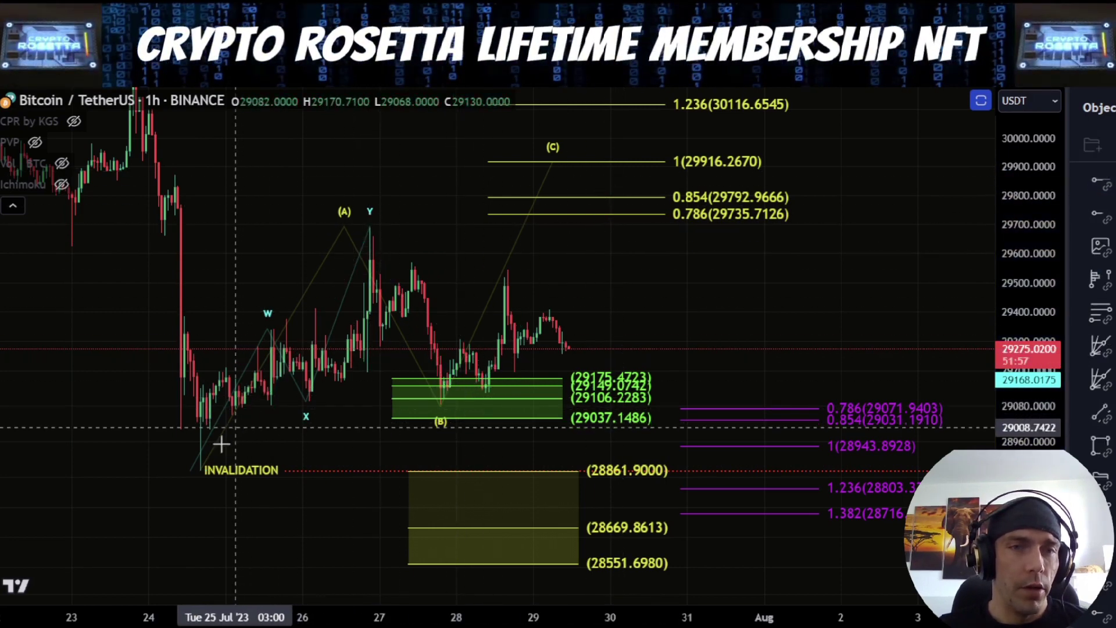
Sketch a path from wave Y through (B) up past the 1 (29916.2670) target, circle that target, and delete both sketches.
drag(377, 211, 393, 270)
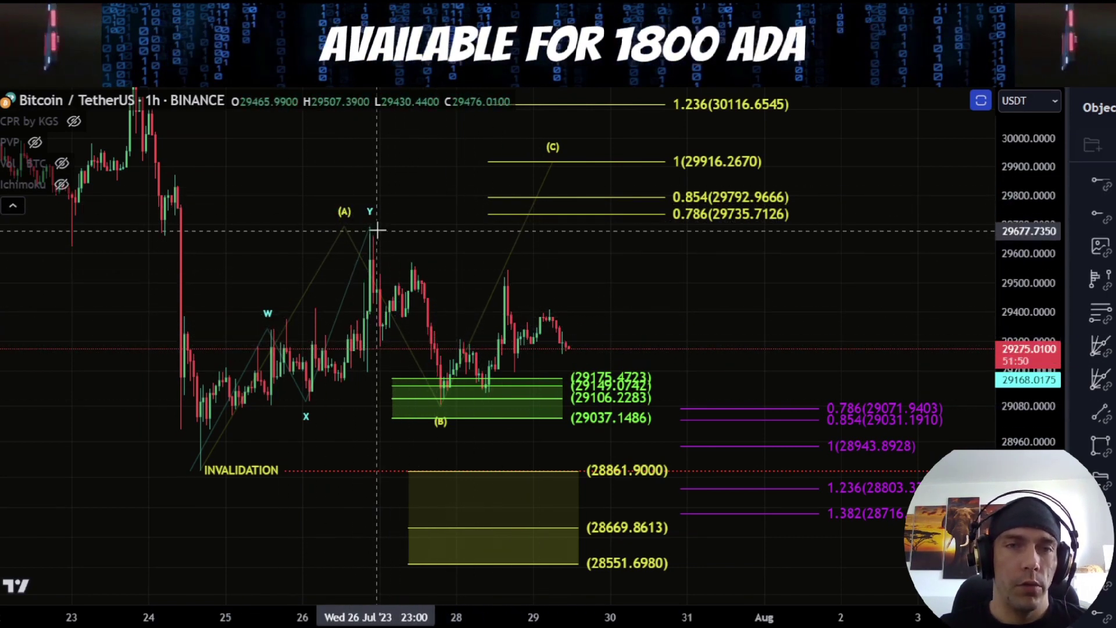
drag(374, 230, 412, 330)
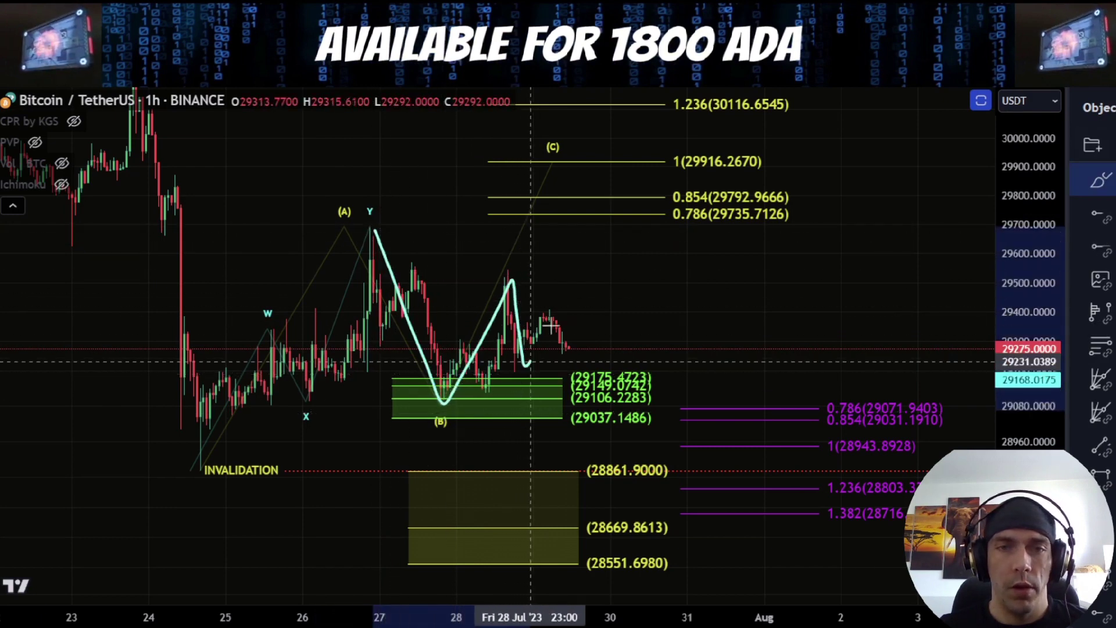
drag(572, 353, 640, 188)
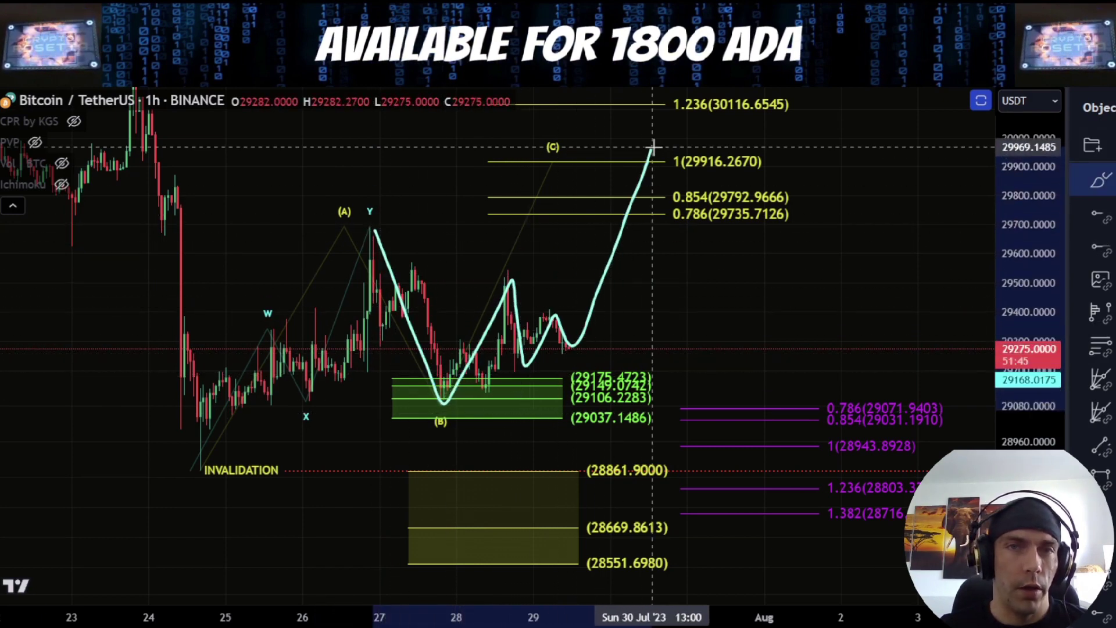
key(Delete)
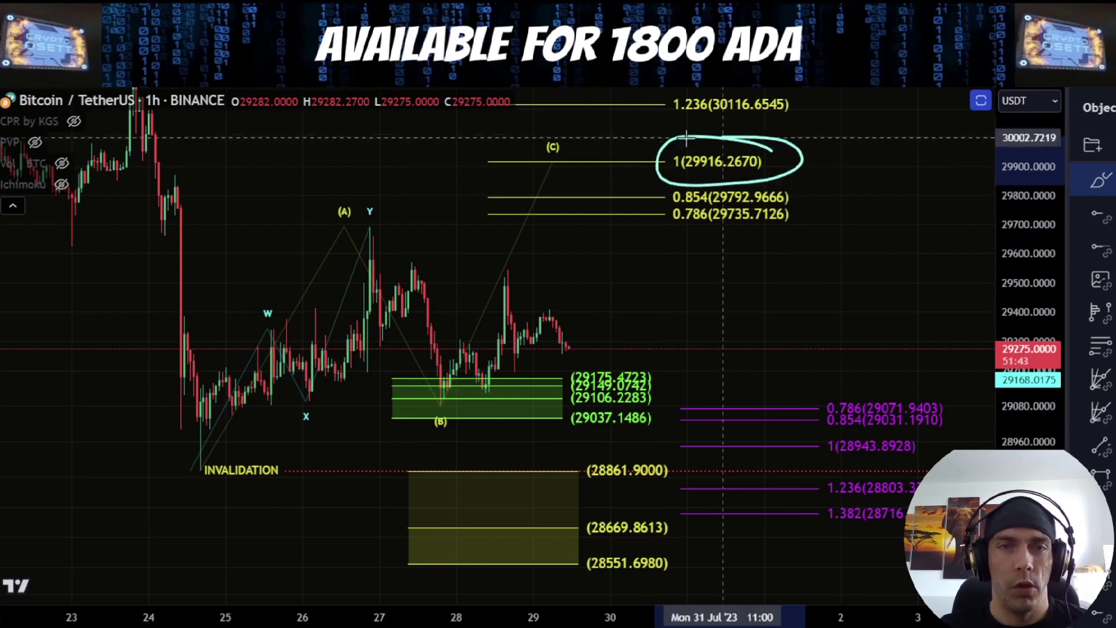
key(Delete)
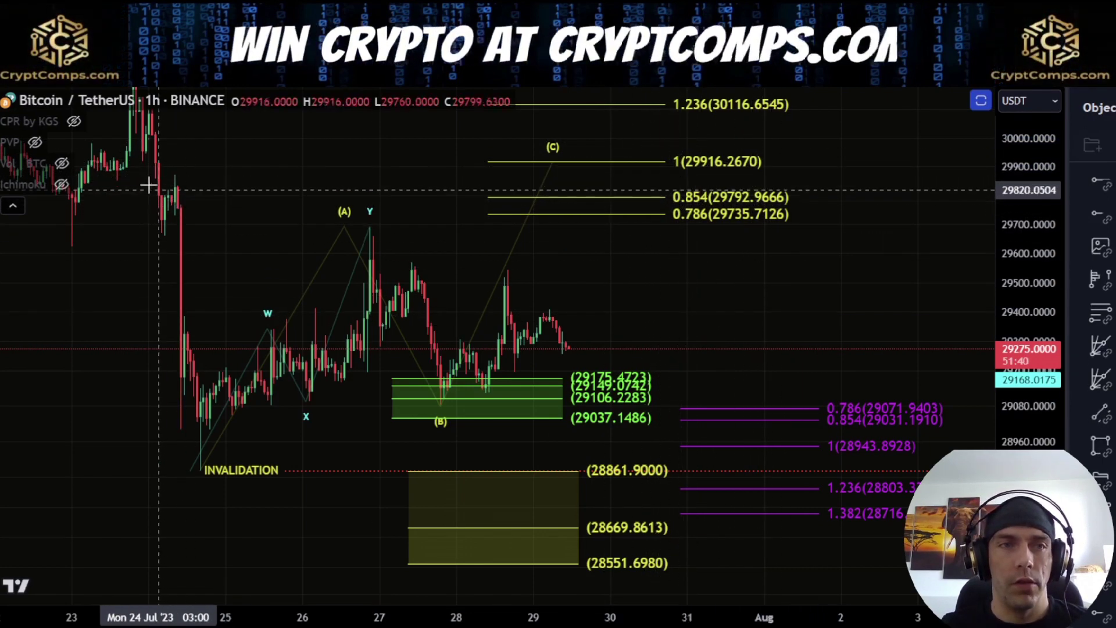
Outline the earlier lows between about 29700 and 29800, underline the 0.854 and 0.786 targets, and delete these marks.
scroll(364, 209, down, 3)
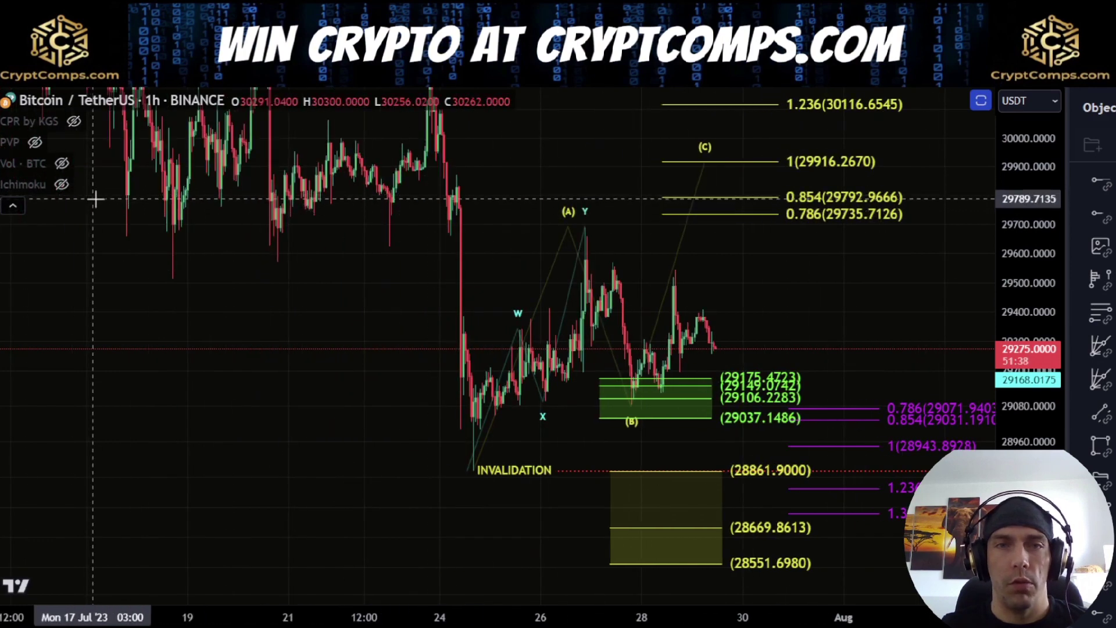
mouse_move(103, 199)
mouse_down()
mouse_move(584, 185)
mouse_move(113, 130)
mouse_move(232, 206)
mouse_move(398, 205)
mouse_up()
key(Delete)
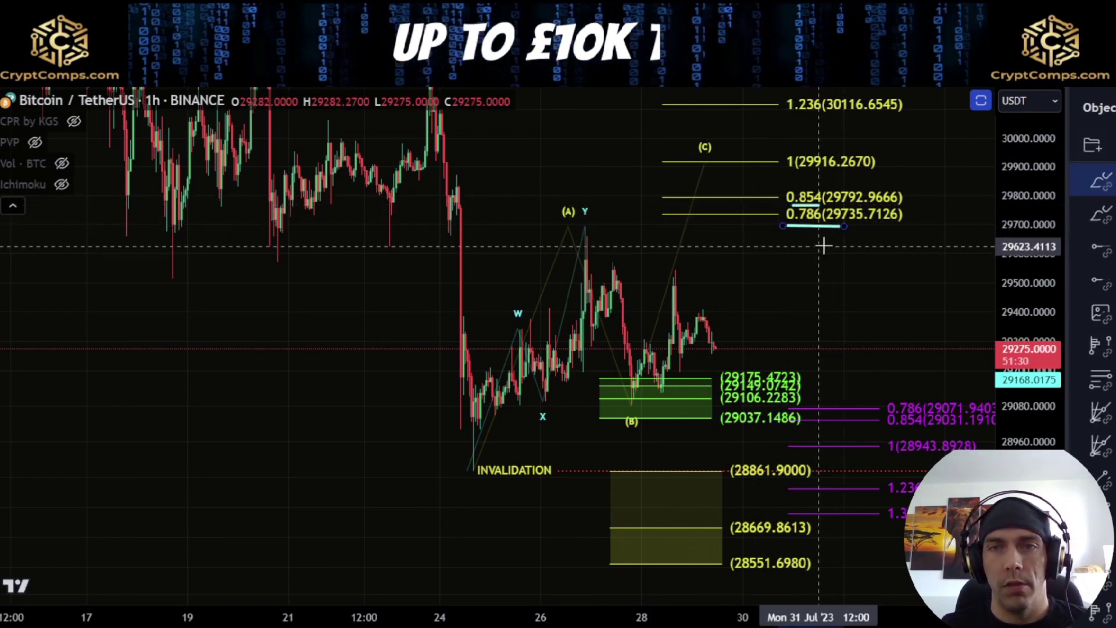
drag(477, 196, 233, 220)
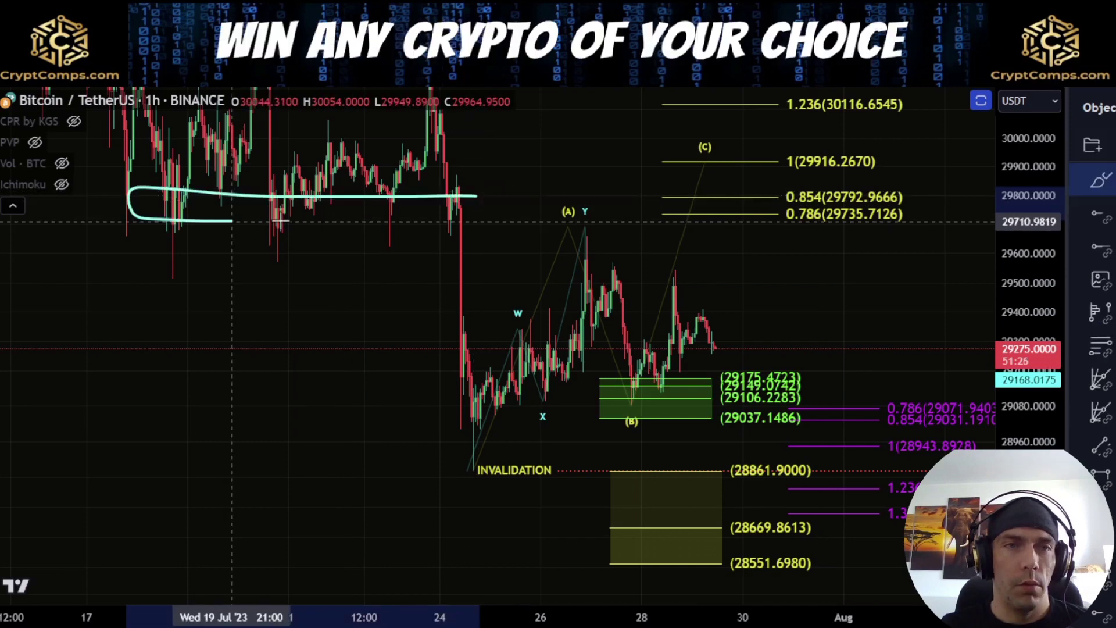
drag(474, 195, 407, 185)
key(Delete)
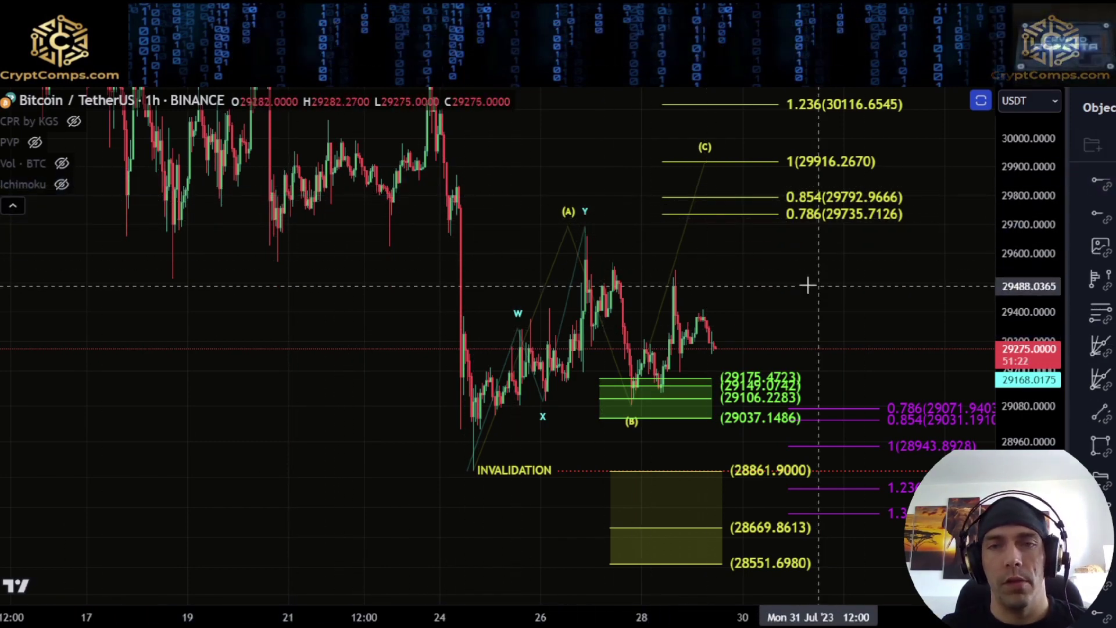
Examine the yellow wave (C) targets from 0.786 (29735.7126) up to 1.618 (30443.8591) against the earlier highs.
drag(809, 285, 653, 301)
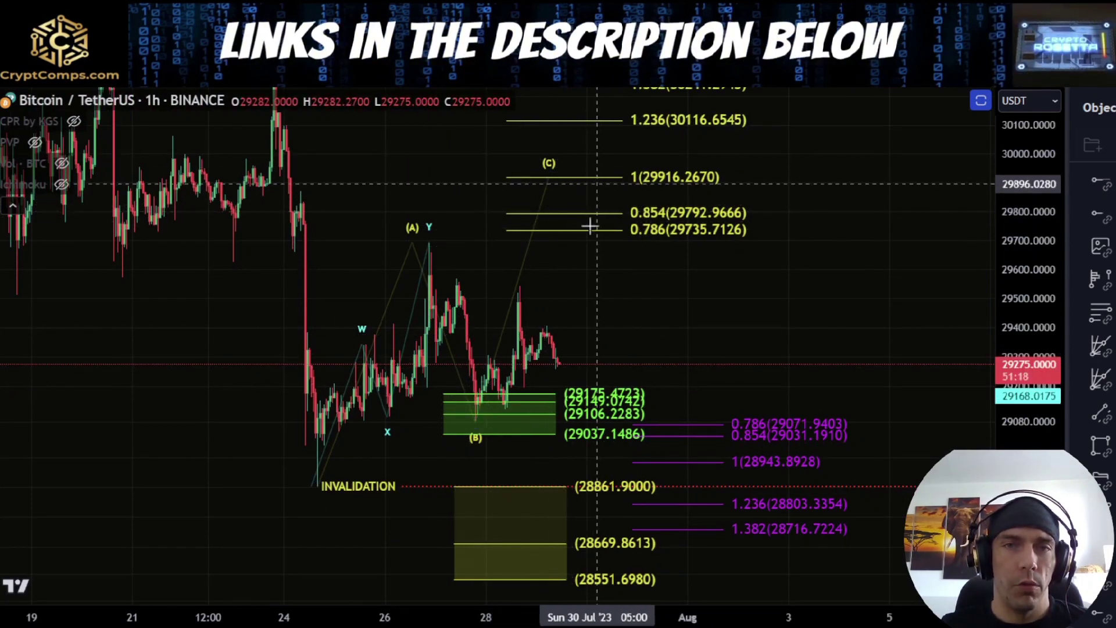
drag(1004, 253, 1004, 291)
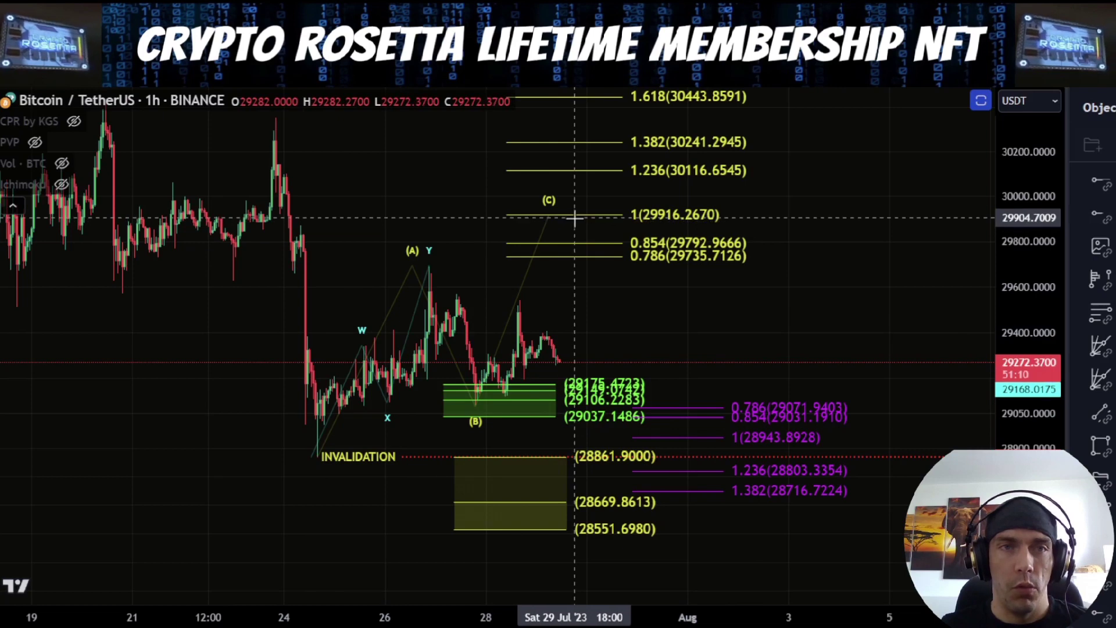
drag(378, 164, 442, 229)
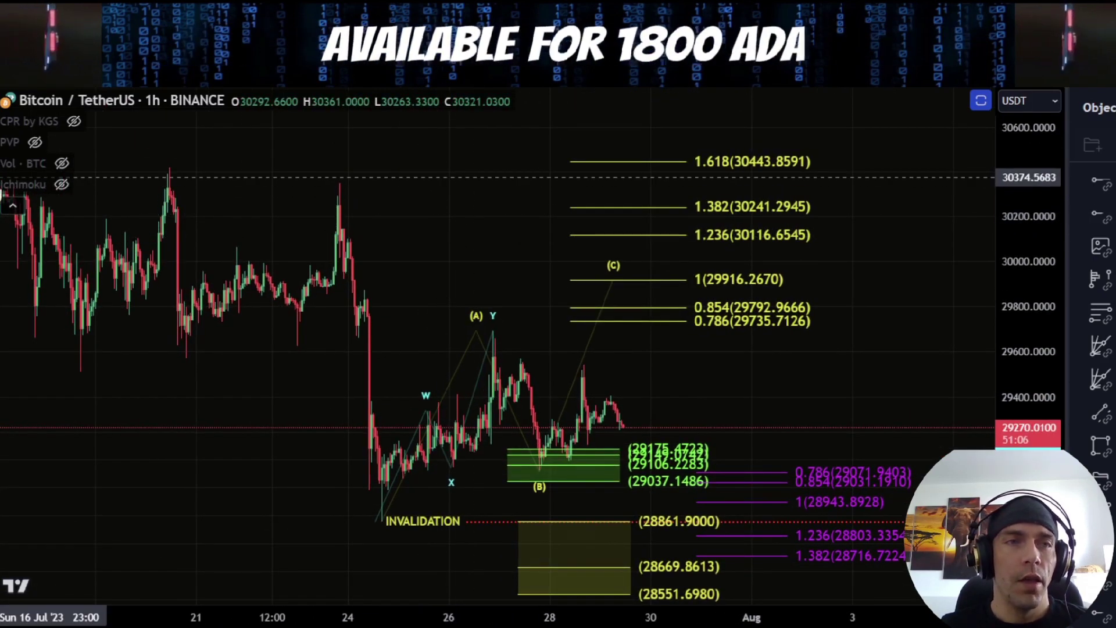
Show the A-B-C-D-E triangle count, sketch a path from the 24 July low through D and a drop below it, and remove the sketches.
drag(505, 292, 396, 158)
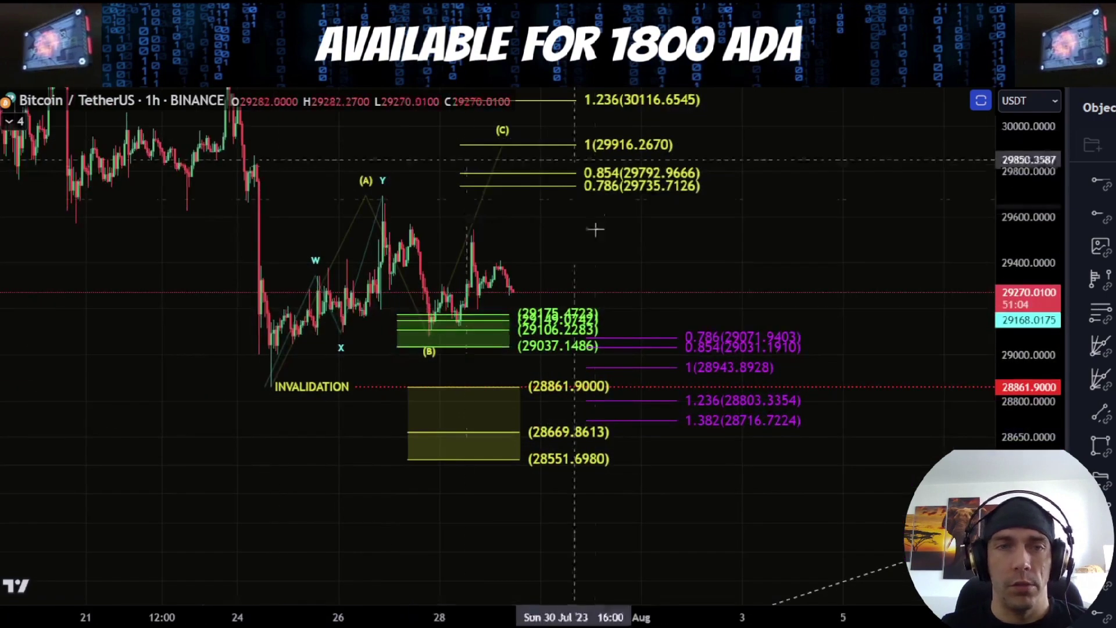
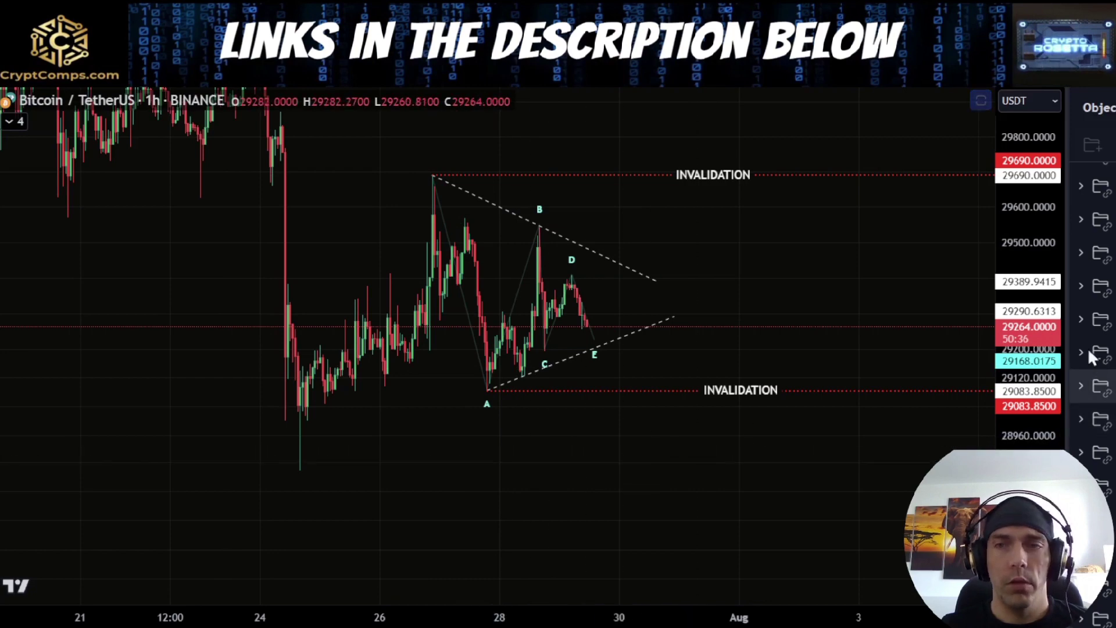
drag(1014, 378, 1015, 407)
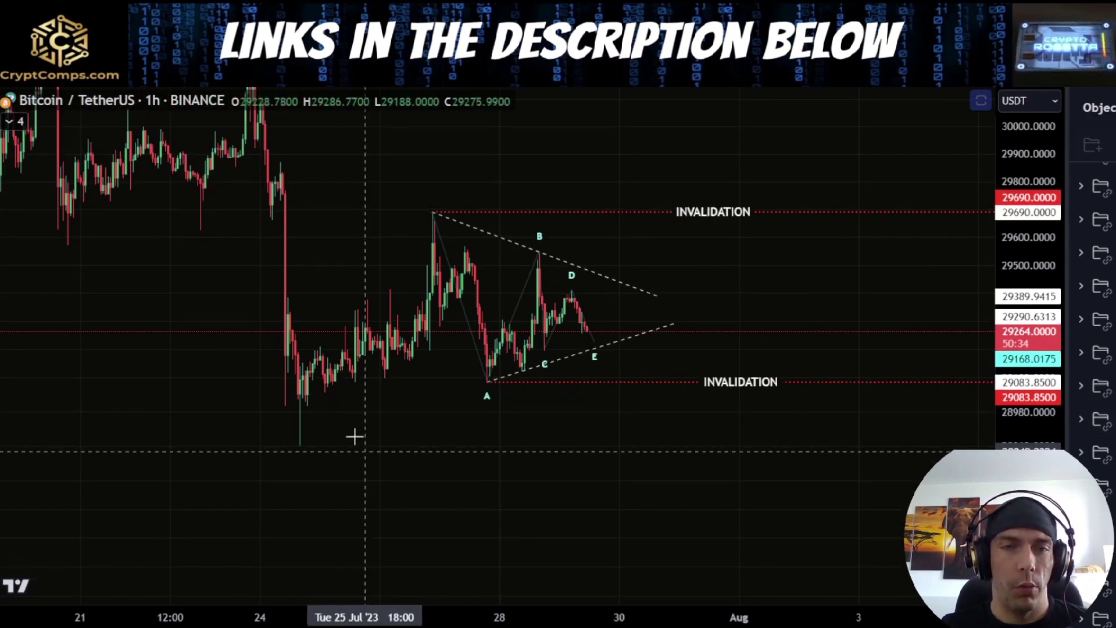
mouse_move(302, 444)
mouse_down()
mouse_move(436, 229)
mouse_move(488, 384)
mouse_move(532, 239)
mouse_up()
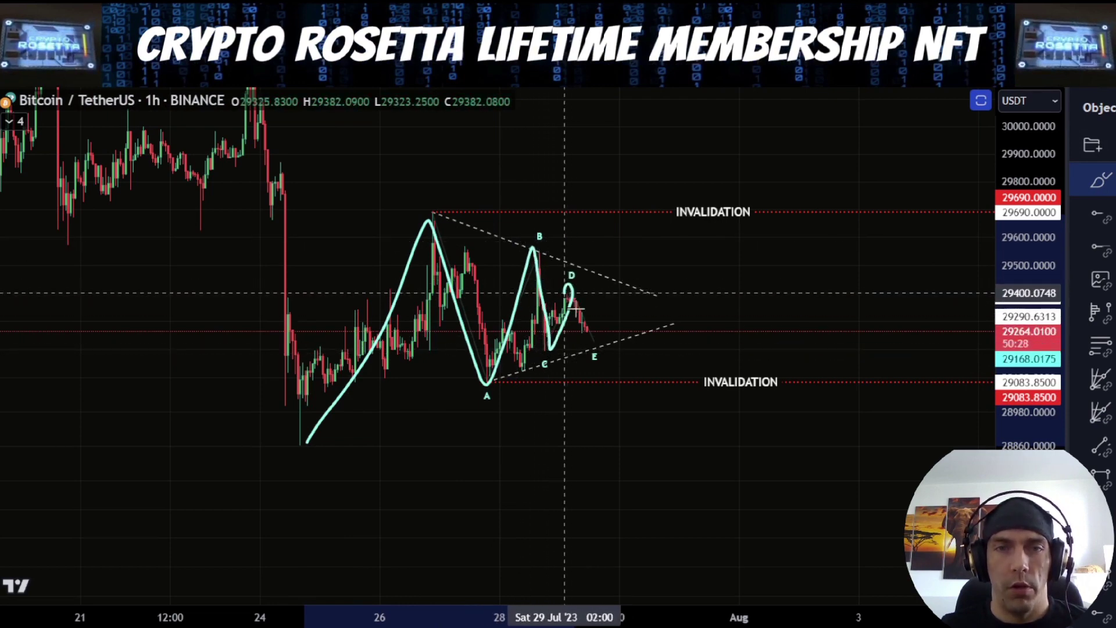
drag(578, 305, 638, 479)
drag(578, 299, 673, 518)
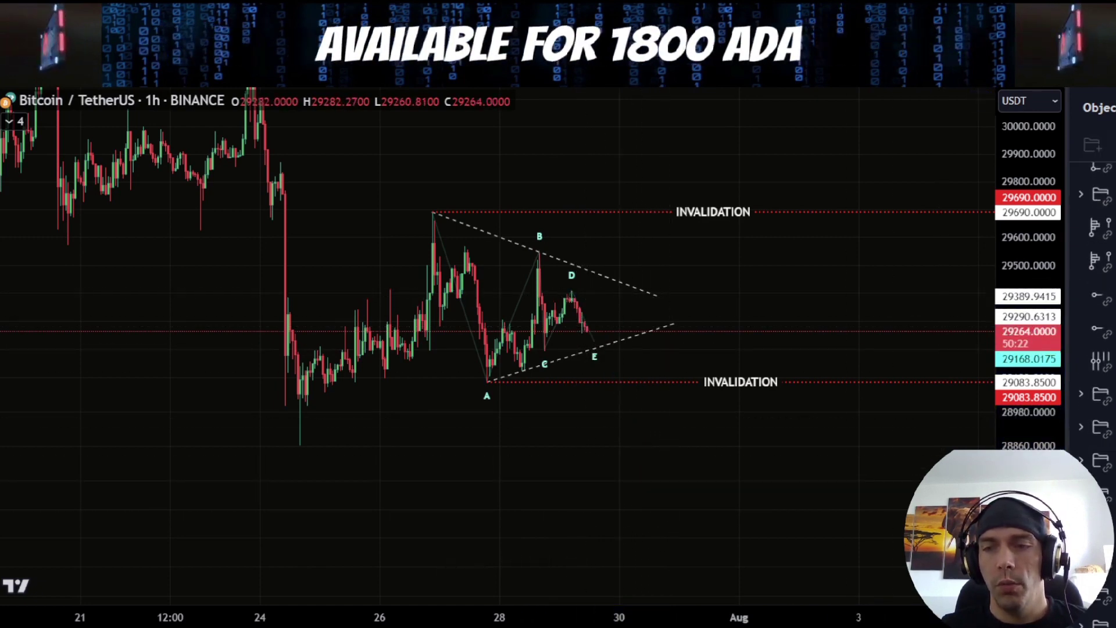
Show the circled 1-2-3-4-5 decline count, sketch its path down into the green 28734.7555–28530.1399 target zone, and delete the sketch.
scroll(673, 421, down, 6)
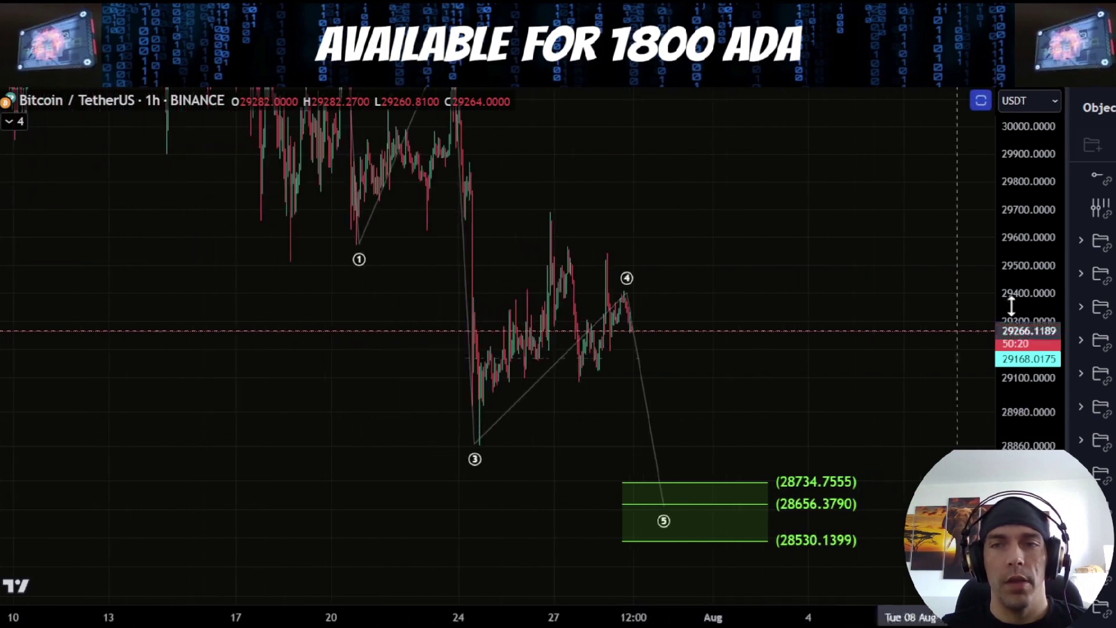
drag(1012, 307, 1033, 420)
mouse_move(345, 152)
mouse_down()
mouse_move(352, 221)
mouse_move(412, 201)
mouse_move(453, 153)
mouse_move(486, 413)
mouse_move(625, 318)
mouse_move(670, 447)
mouse_up()
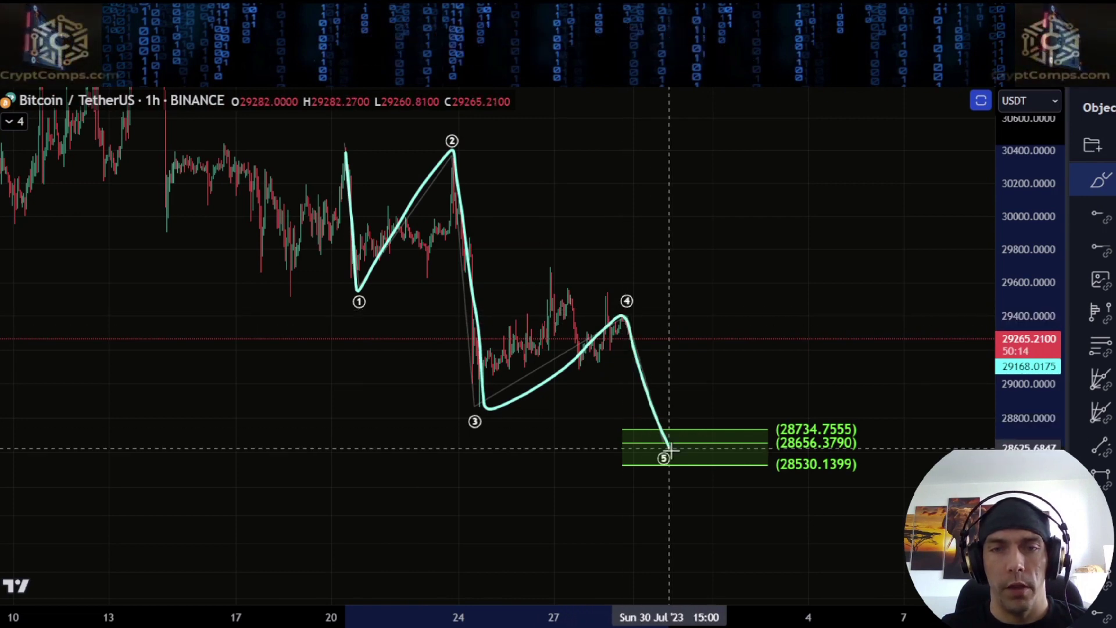
key(Delete)
Sketch a descending line over the late-July highs, a line beneath the lows and an underline at wave 1's low, and undo them.
mouse_move(576, 263)
mouse_down()
mouse_move(540, 286)
mouse_move(550, 254)
mouse_move(543, 264)
mouse_move(649, 312)
mouse_up()
key(Delete)
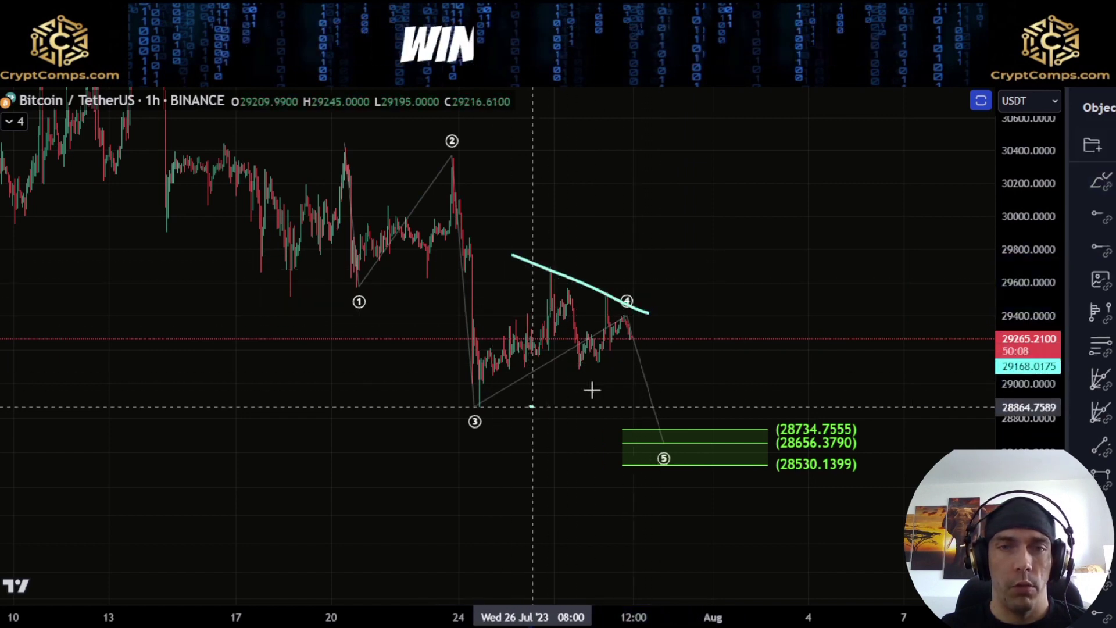
drag(533, 406, 657, 357)
key(ctrl+z)
drag(325, 286, 396, 283)
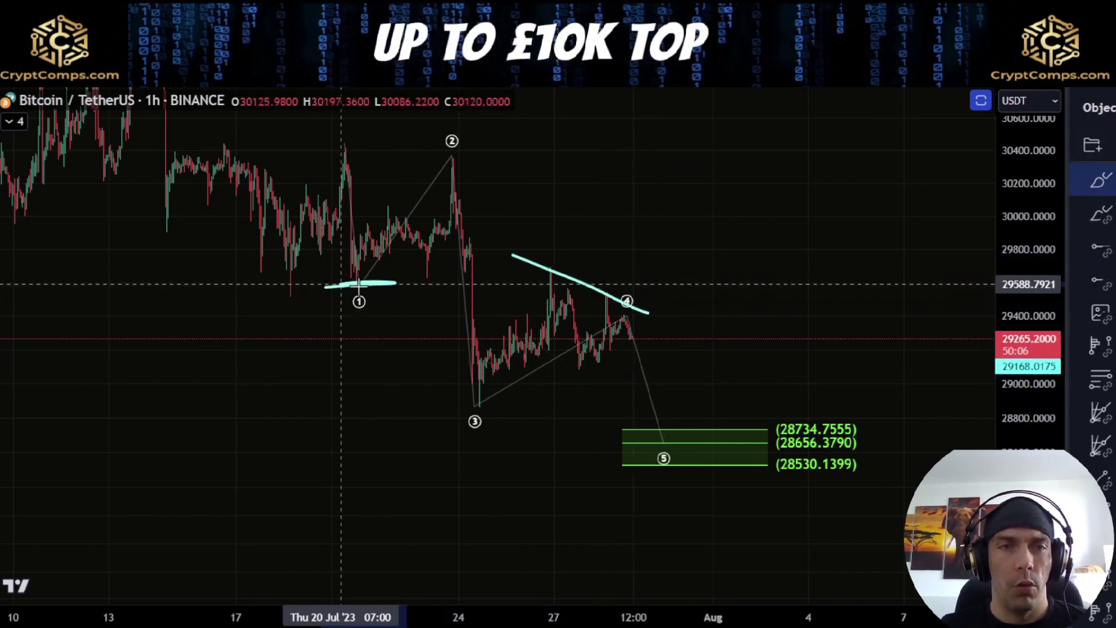
key(ctrl+z)
key(ctrl+z)
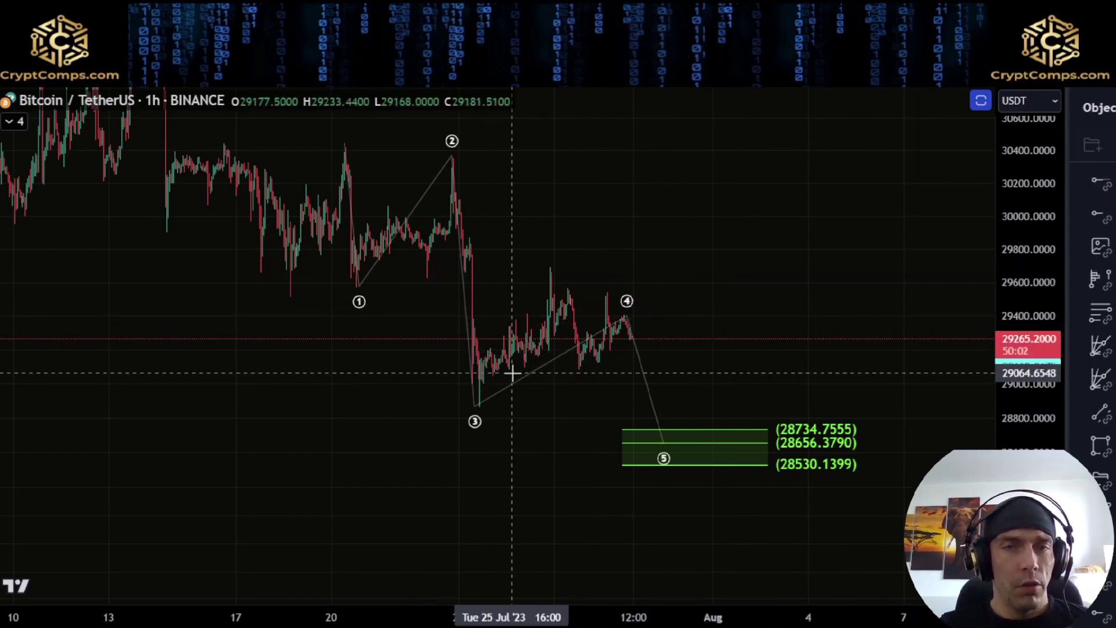
Sketch a path from the mid-July peak through a rebound near wave 1's start into the green target zone, and delete it.
click(351, 142)
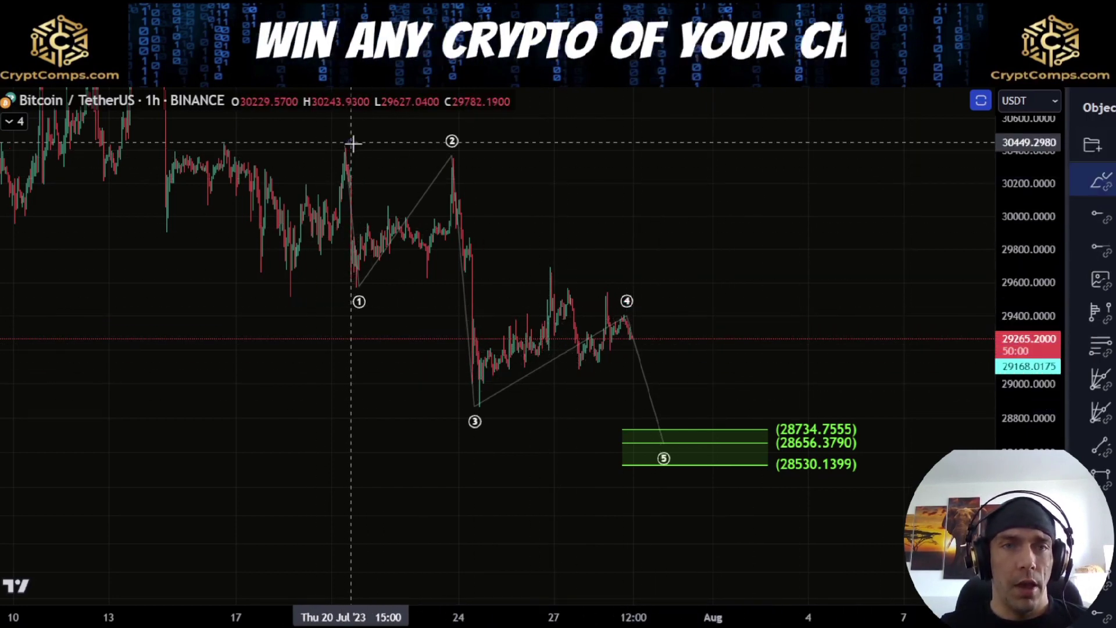
drag(1057, 284, 1057, 371)
scroll(882, 333, down, 3)
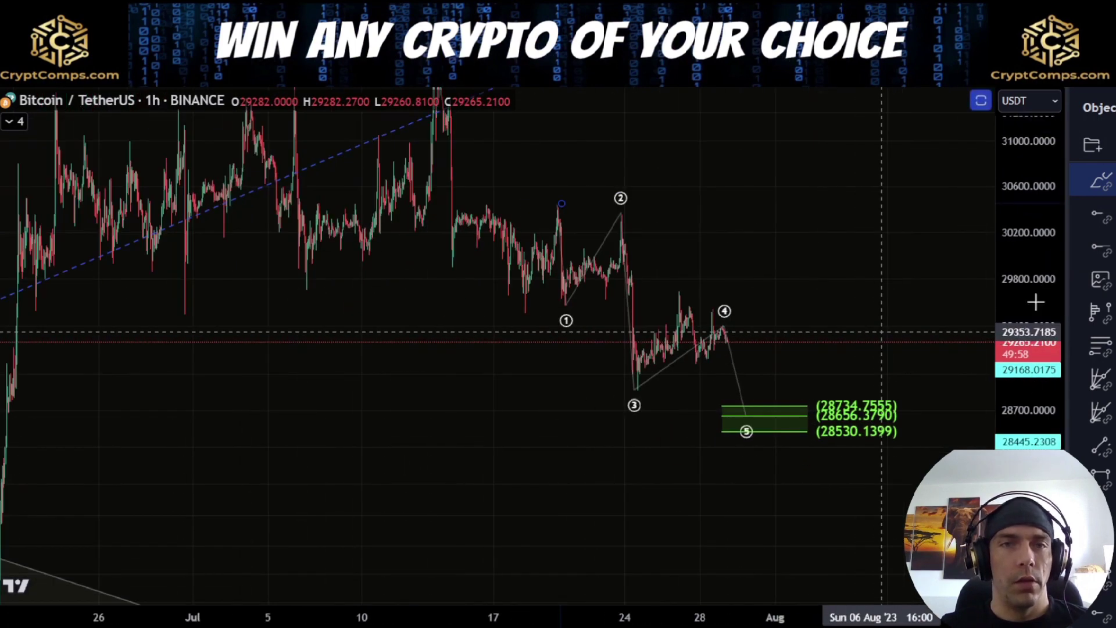
drag(1035, 306, 1034, 325)
mouse_move(423, 133)
mouse_down()
mouse_move(524, 314)
mouse_move(571, 236)
mouse_move(734, 400)
mouse_up()
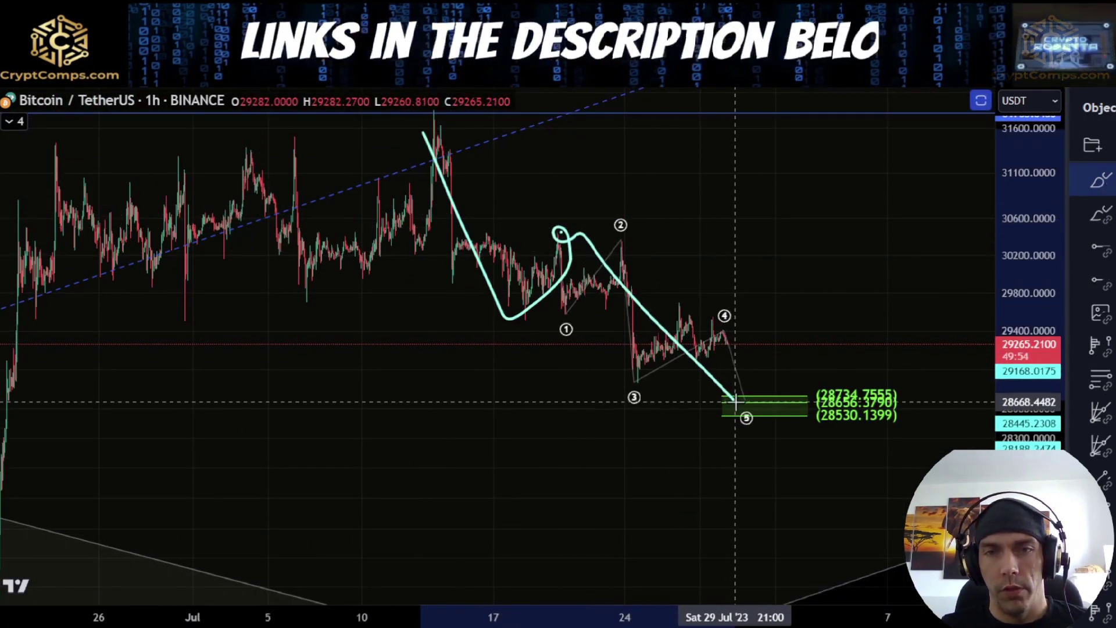
key(Delete)
Sketch the decline from wave 2 through 3 and 4 toward 5, then a short drop from wave 4, and remove both sketches.
scroll(853, 434, up, 1)
scroll(853, 433, up, 1)
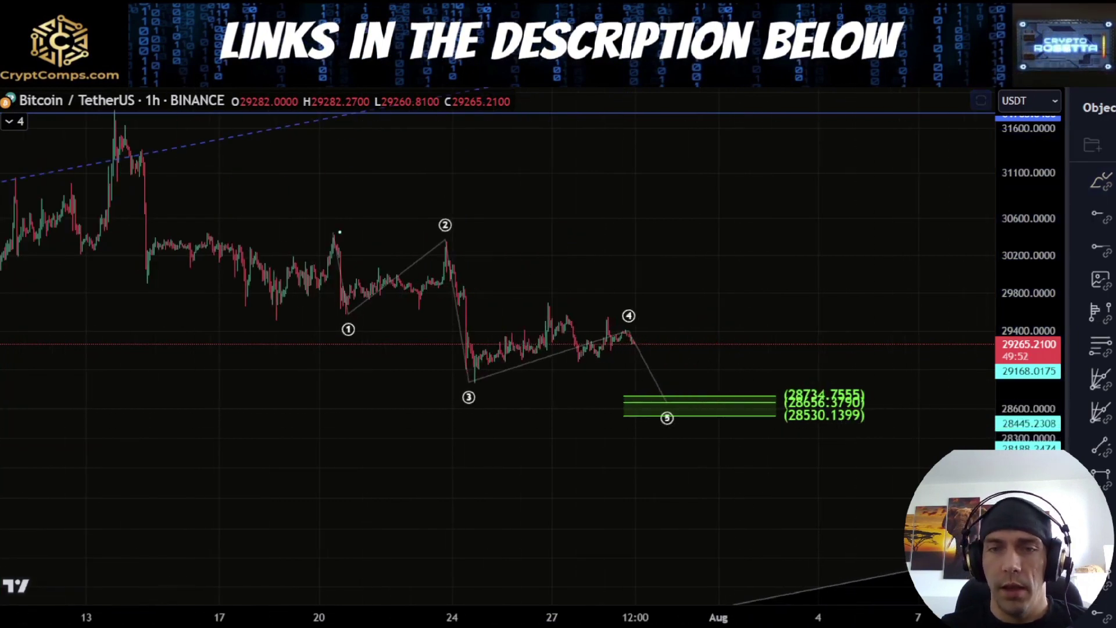
drag(1032, 489, 1030, 326)
drag(794, 334, 756, 273)
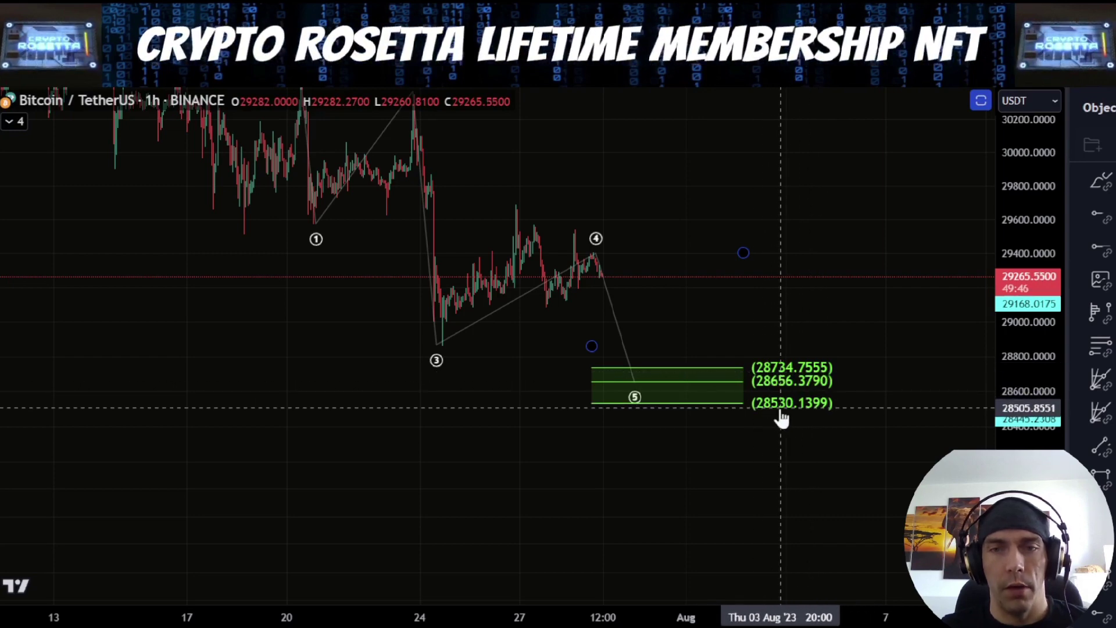
drag(737, 325, 717, 384)
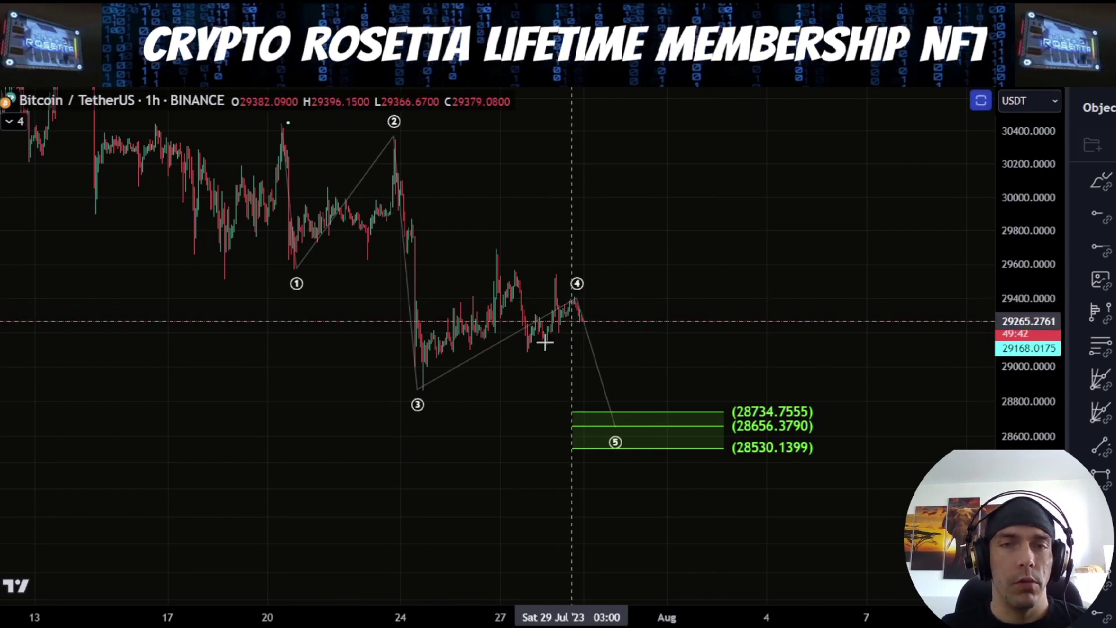
mouse_move(411, 156)
mouse_down()
mouse_move(447, 377)
mouse_move(584, 294)
mouse_move(615, 422)
mouse_up()
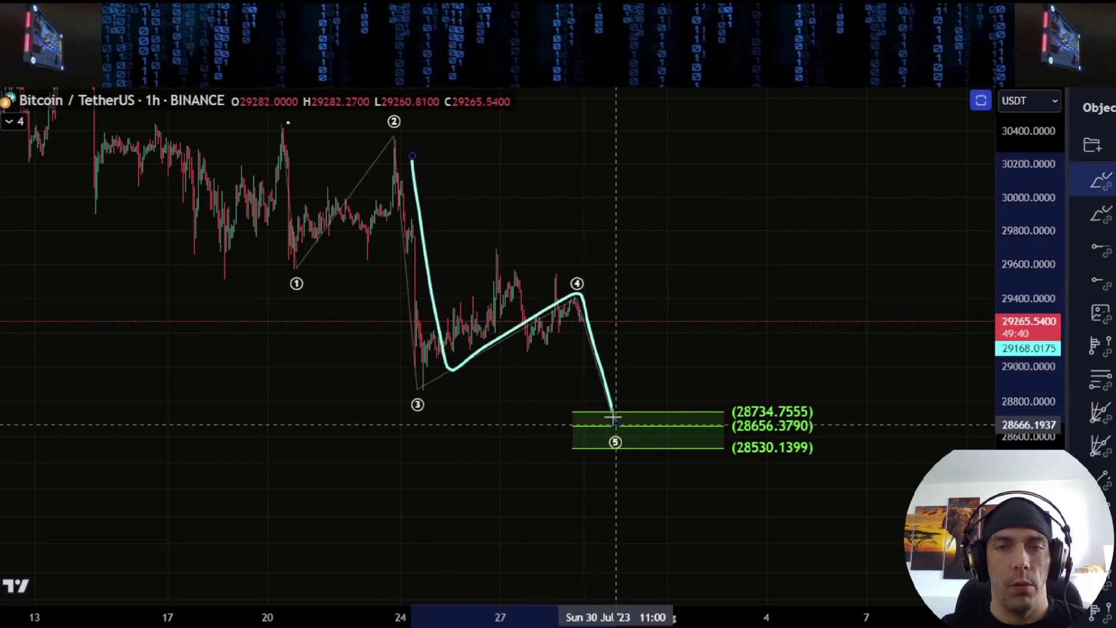
key(ctrl+z)
drag(577, 295, 592, 360)
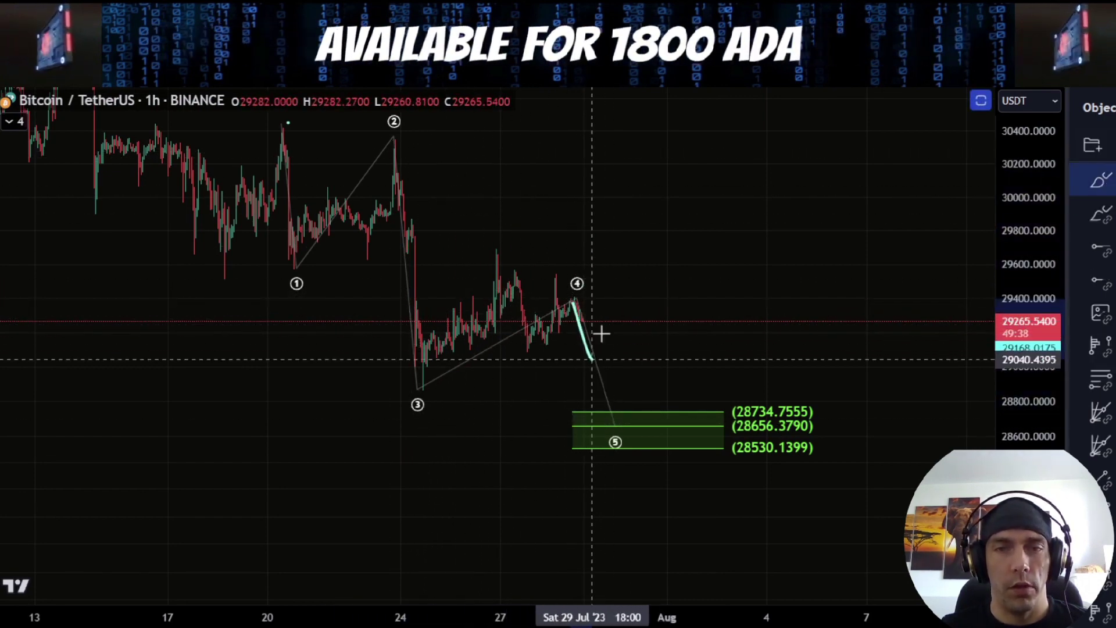
drag(644, 429, 643, 449)
key(Delete)
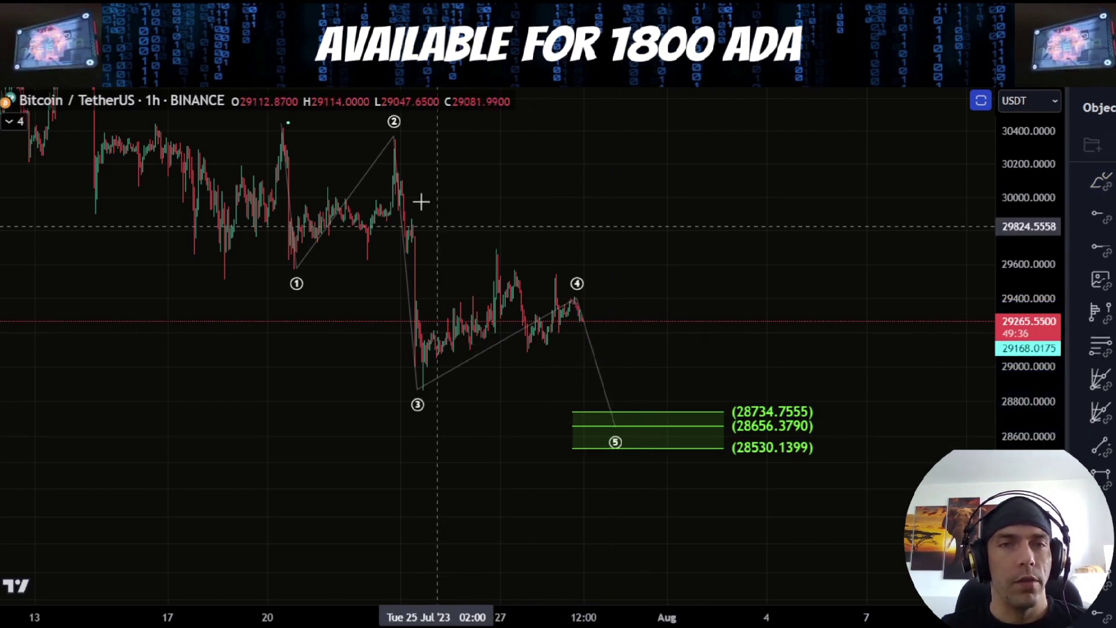
Sketch the drop from wave 2 to 3, the swings up to wave 4 and the fall to wave 5 in three strokes, and undo them.
drag(402, 138, 444, 390)
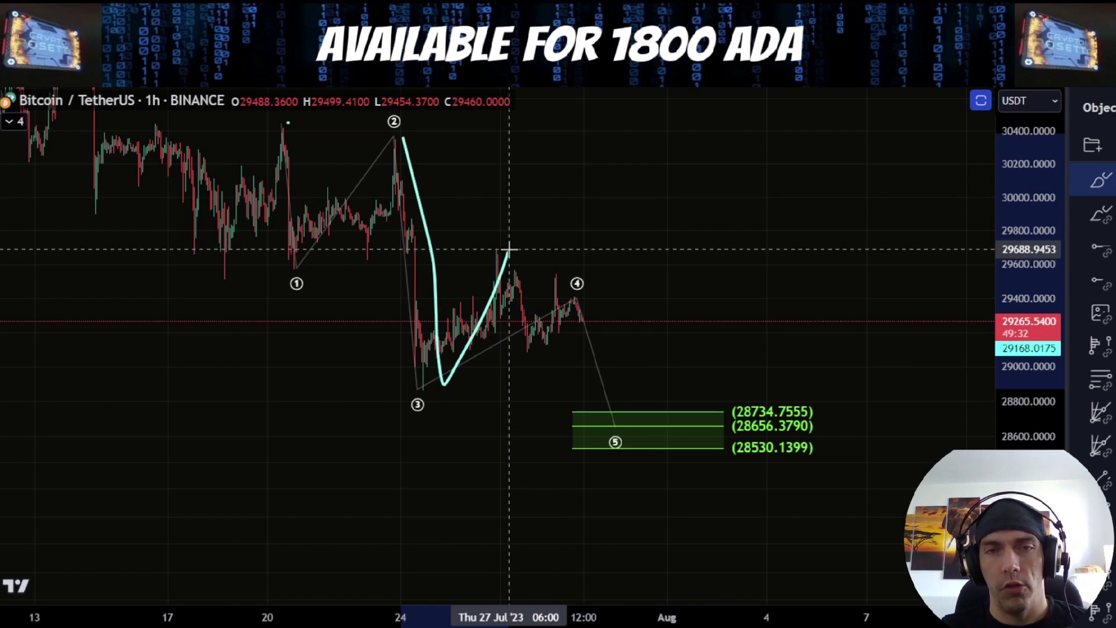
drag(511, 274, 520, 314)
drag(560, 275, 618, 435)
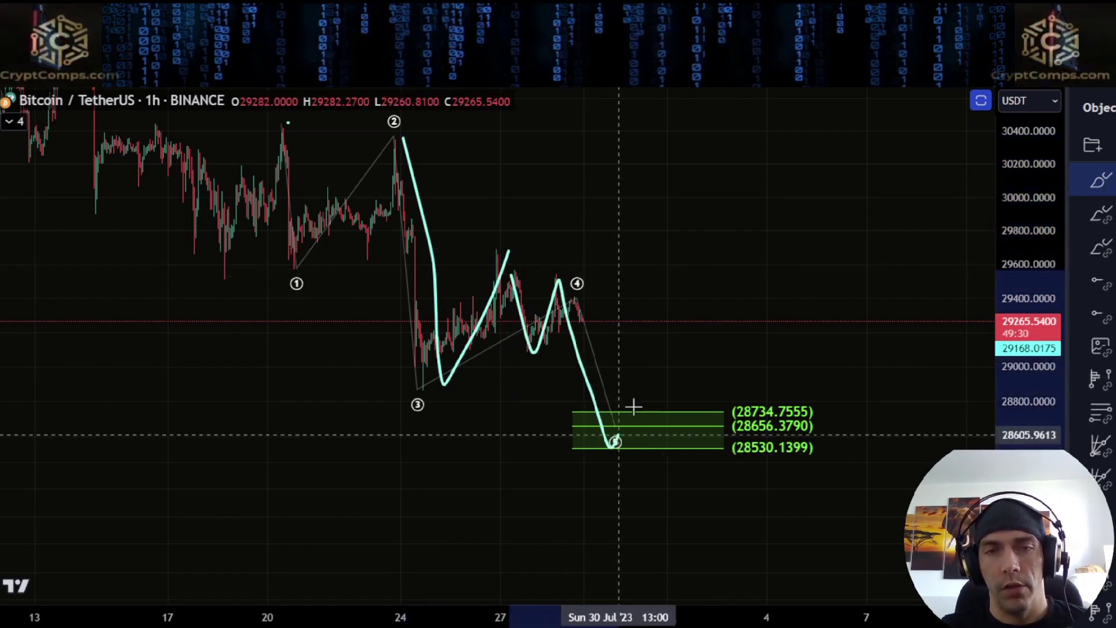
key(ctrl+z)
key(ctrl+z)
key(ctrl+z)
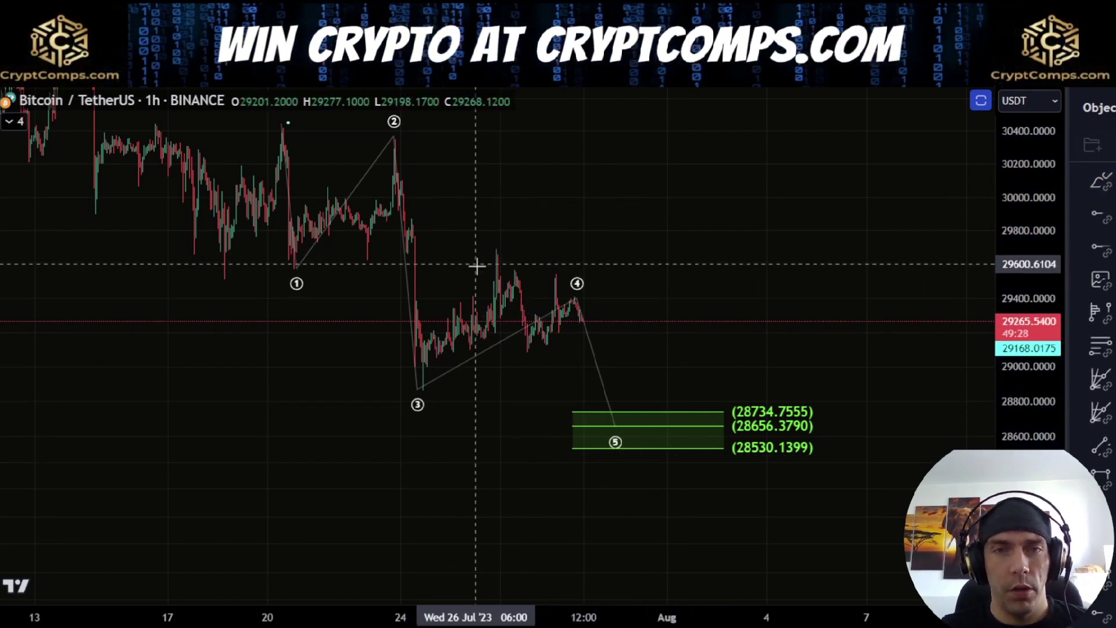
Mark the highs before wave 4 with two horizontal lines, sketch two V-shaped swings there, and undo all these marks.
drag(478, 269, 553, 270)
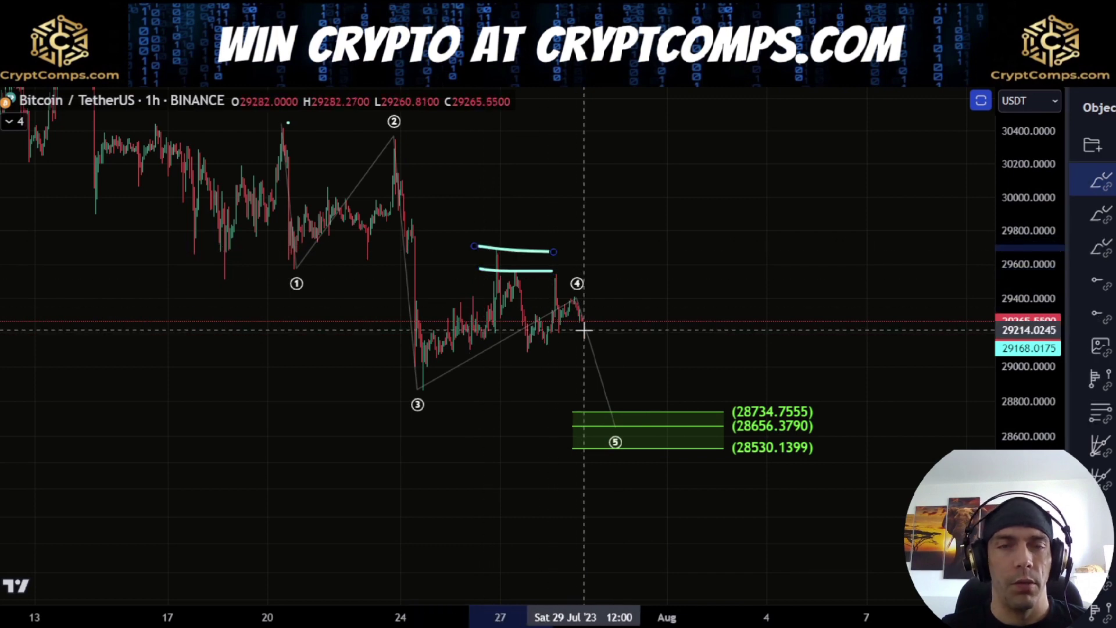
key(ctrl+z)
key(ctrl+z)
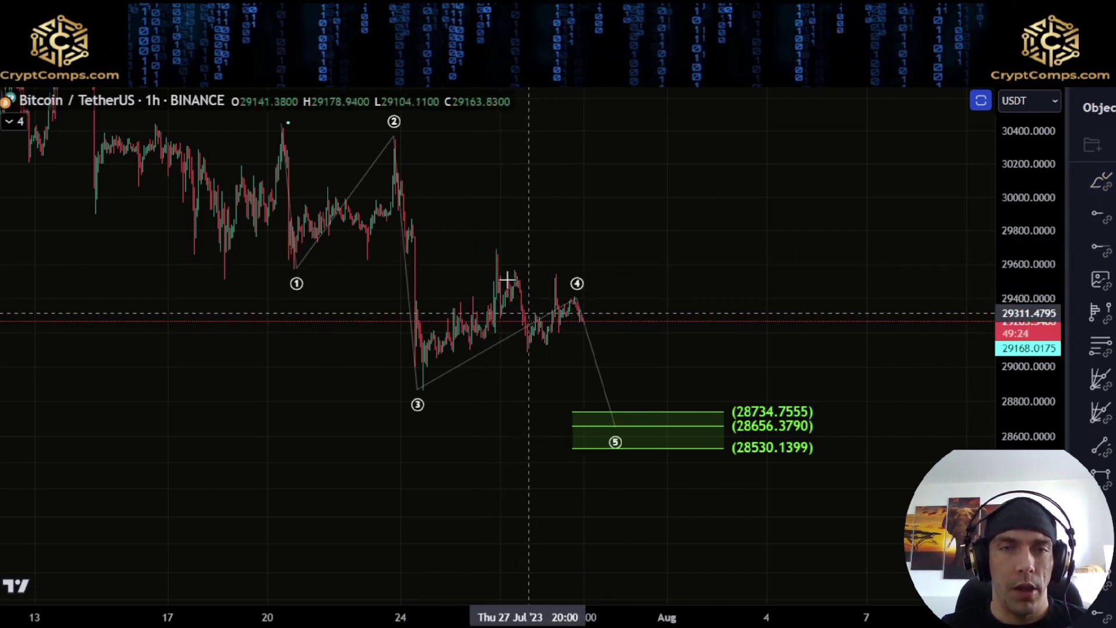
drag(511, 275, 528, 335)
mouse_move(477, 243)
mouse_down()
mouse_move(486, 276)
mouse_move(519, 265)
mouse_up()
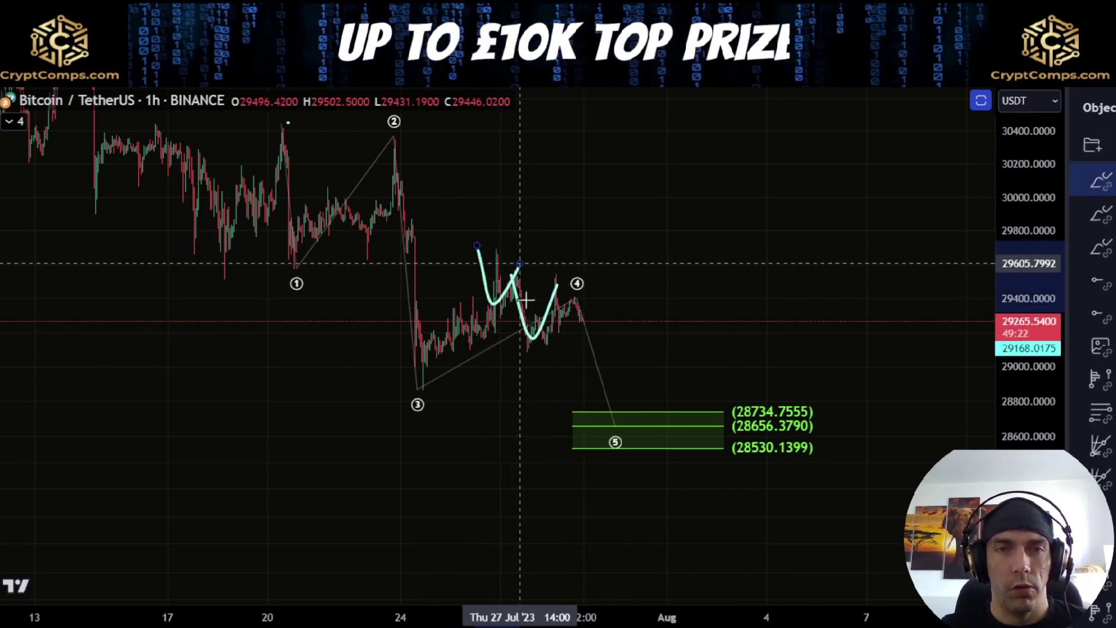
key(ctrl+z)
key(ctrl+z)
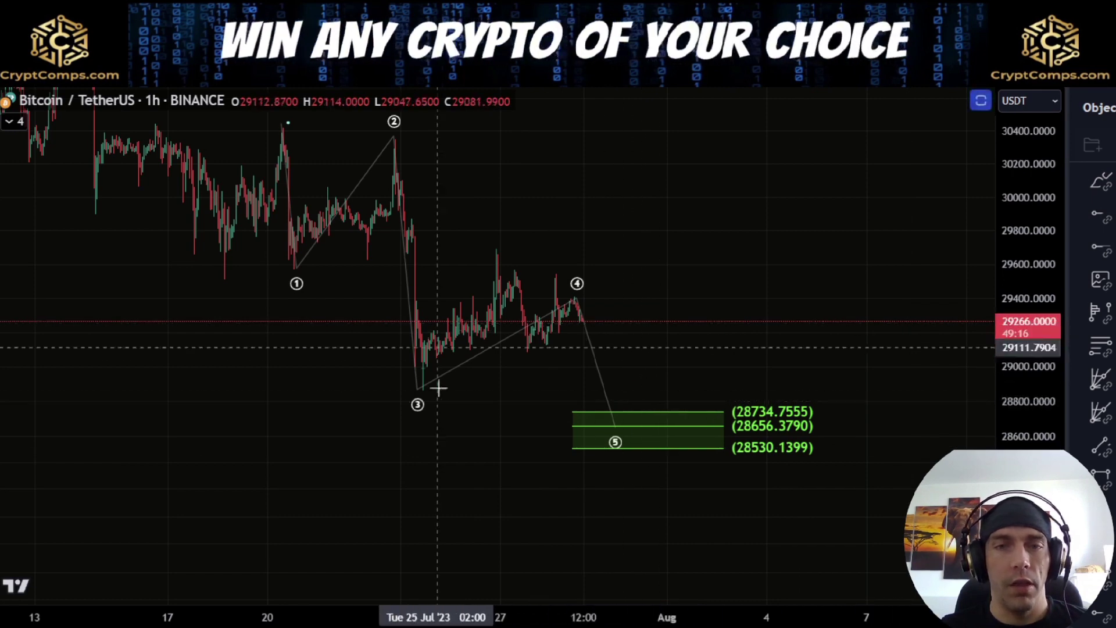
Show the circled A-B-C correction with its descending channel and white Fibonacci targets alongside the five-wave count.
scroll(620, 391, down, 2)
drag(1032, 268, 1031, 402)
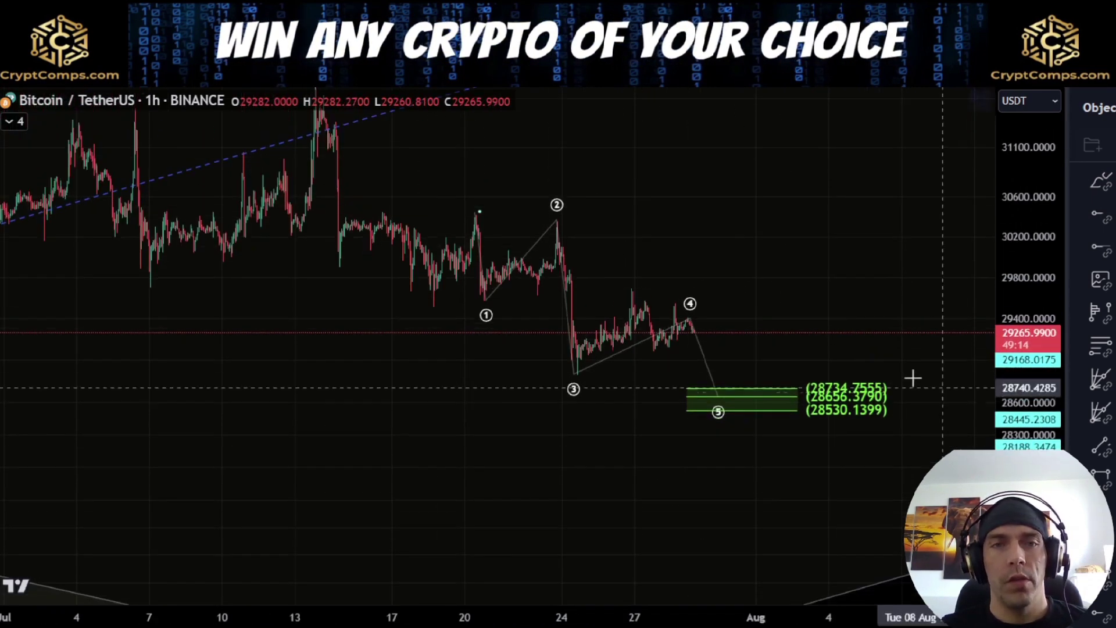
scroll(913, 379, down, 3)
drag(889, 284, 800, 314)
scroll(1096, 349, down, 4)
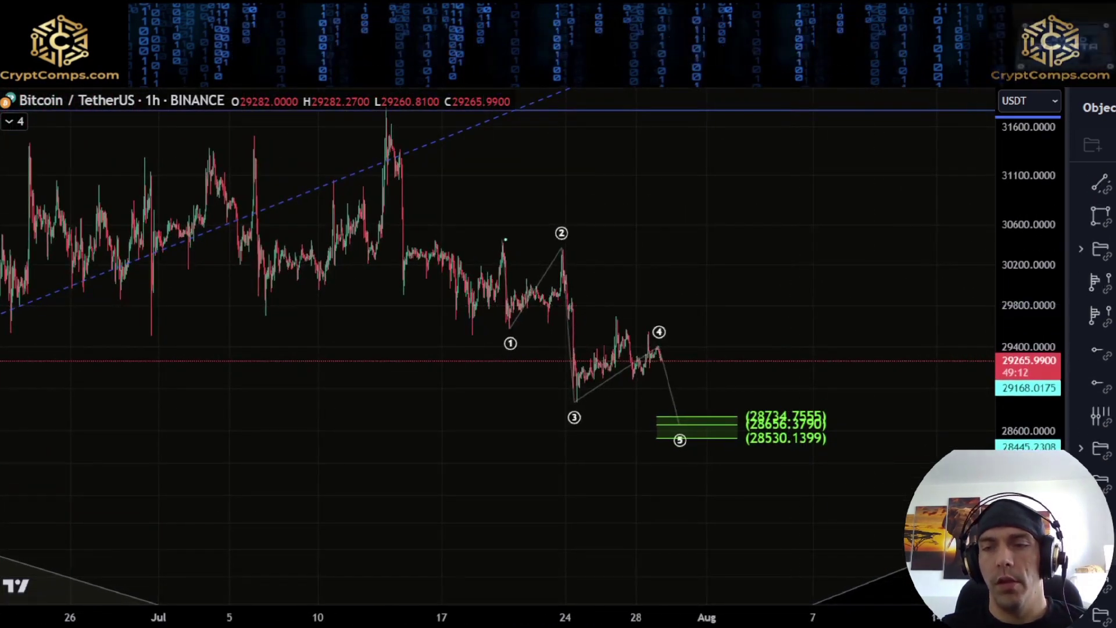
click(1111, 528)
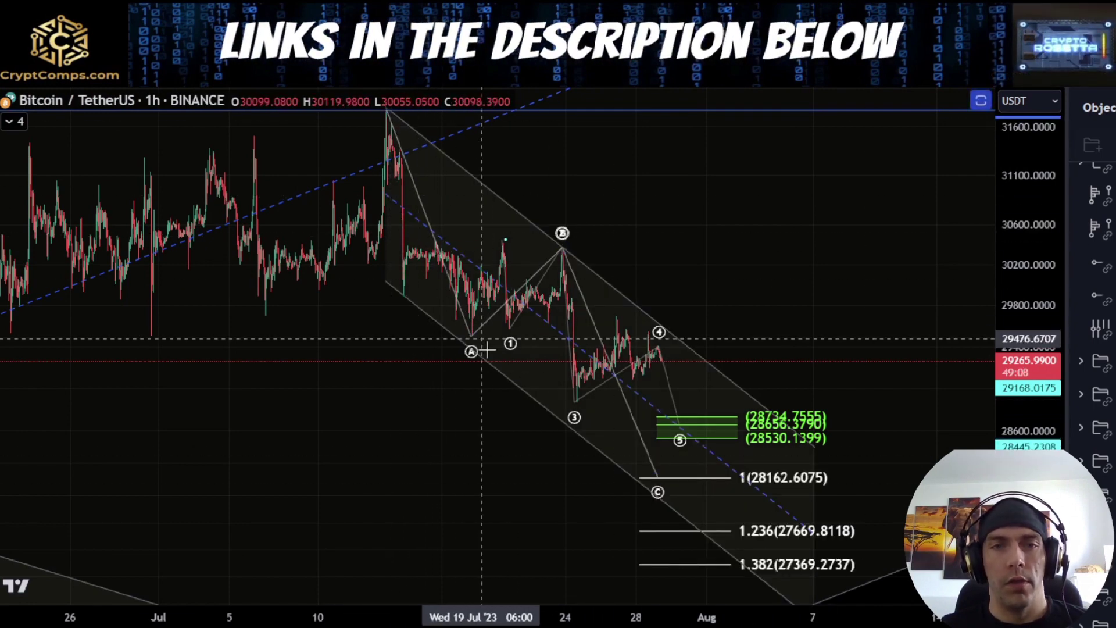
Sketch a price path from the 20 July high through waves 1, B, 3 and 4 into the wave 5 target zone.
scroll(704, 468, up, 5)
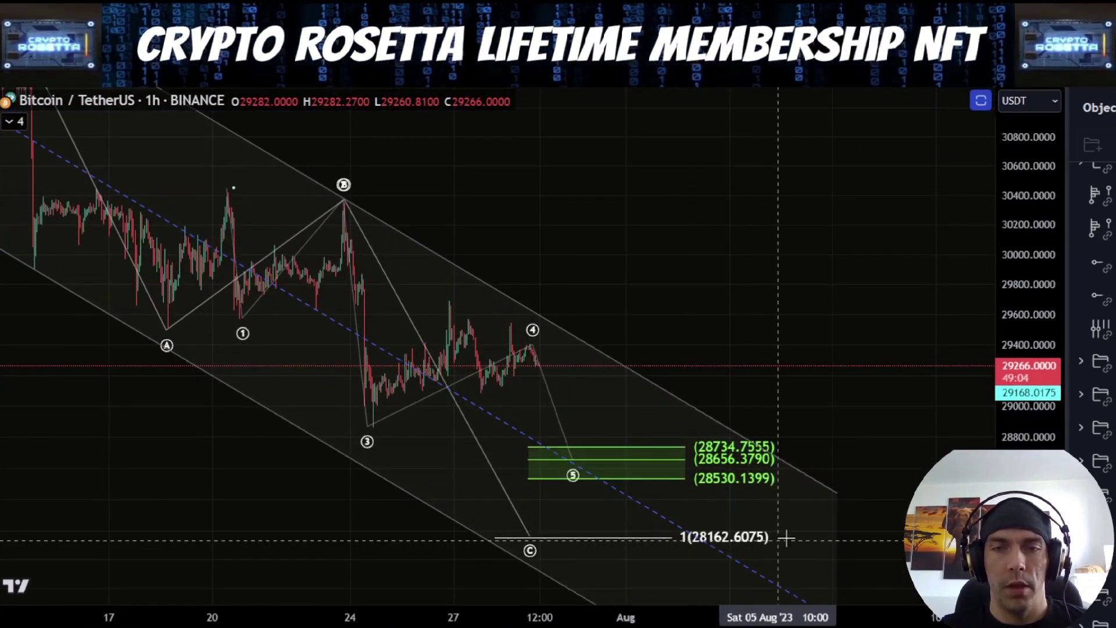
scroll(707, 547, down, 2)
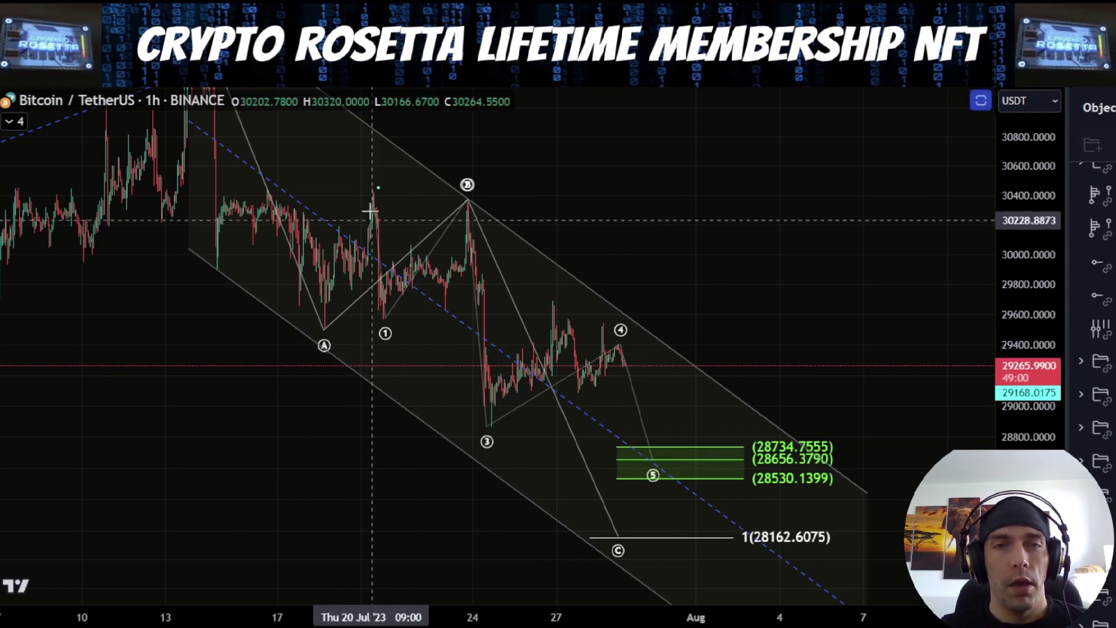
mouse_move(369, 215)
mouse_down()
mouse_move(384, 329)
mouse_move(465, 204)
mouse_move(503, 420)
mouse_move(554, 310)
mouse_move(584, 384)
mouse_move(604, 321)
mouse_move(631, 358)
mouse_move(655, 443)
mouse_up()
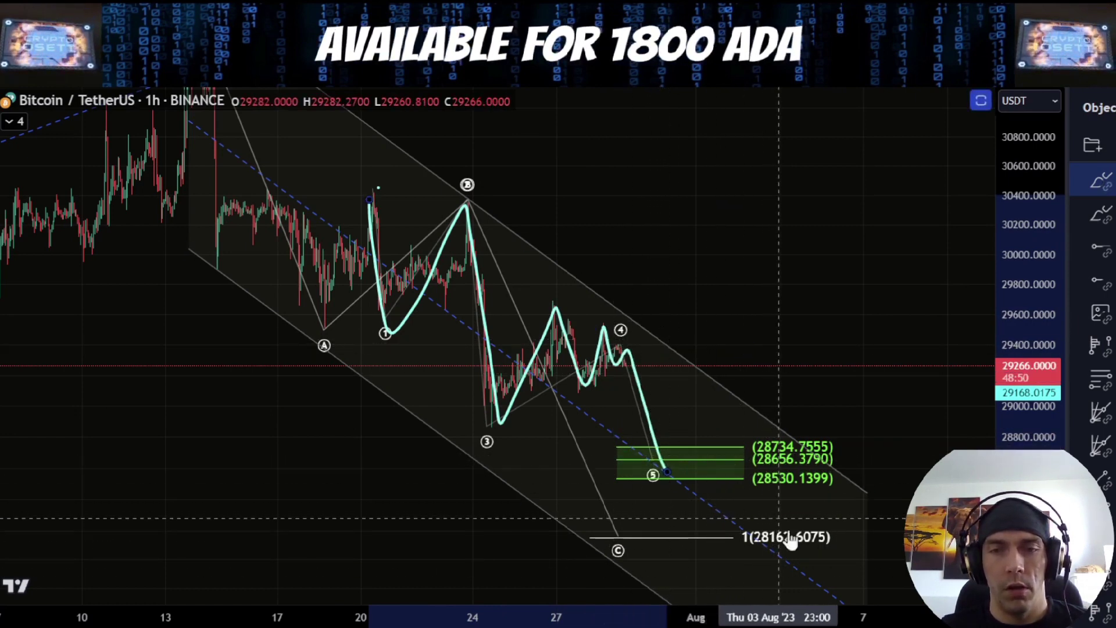
Enable the 0.786 and 0.854 levels in the white trend-based Fibonacci extension.
double_click(792, 540)
scroll(550, 421, down, 2)
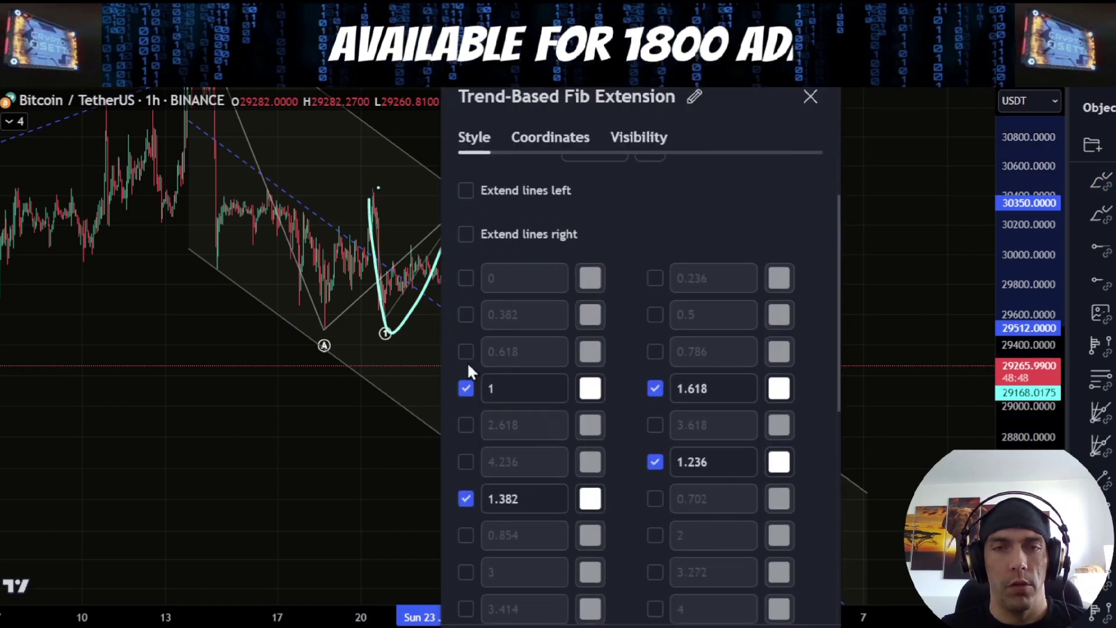
click(654, 352)
scroll(611, 524, down, 3)
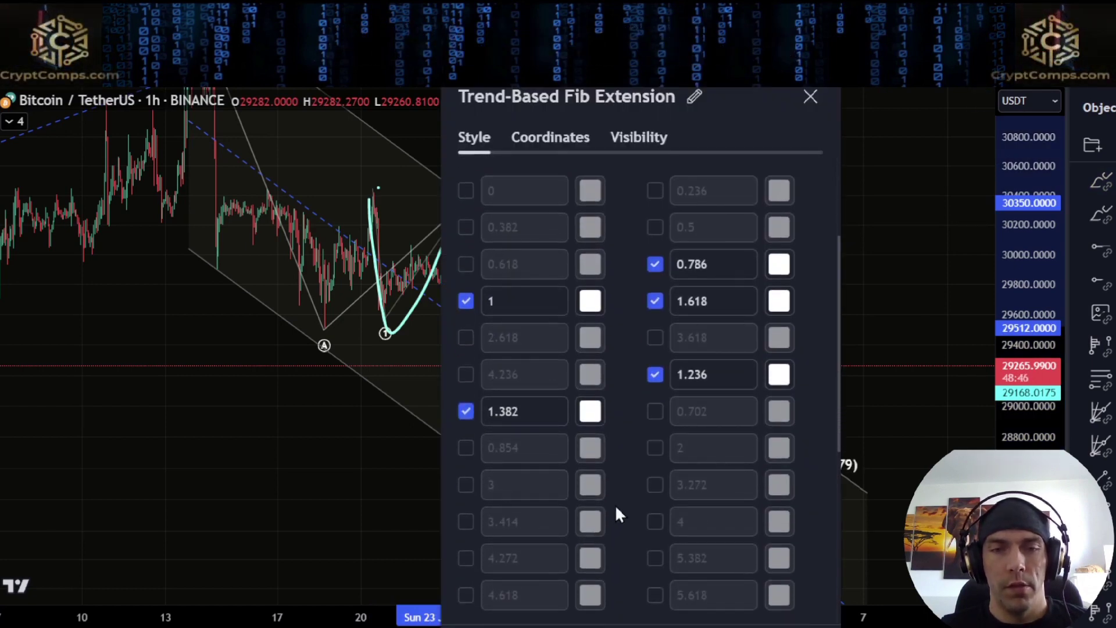
scroll(615, 504, down, 3)
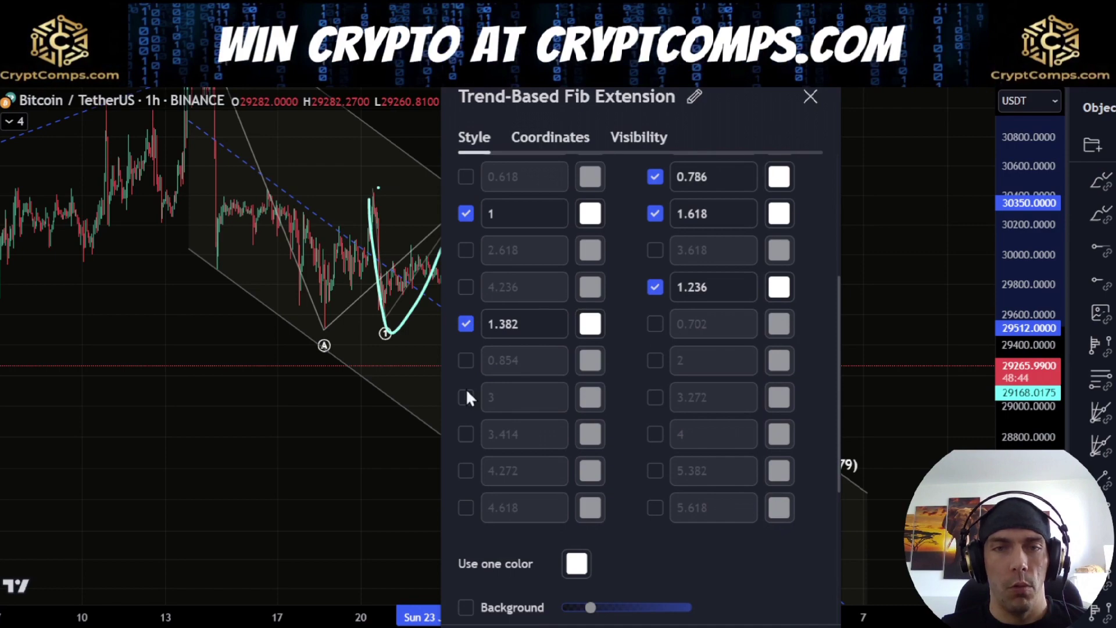
click(807, 627)
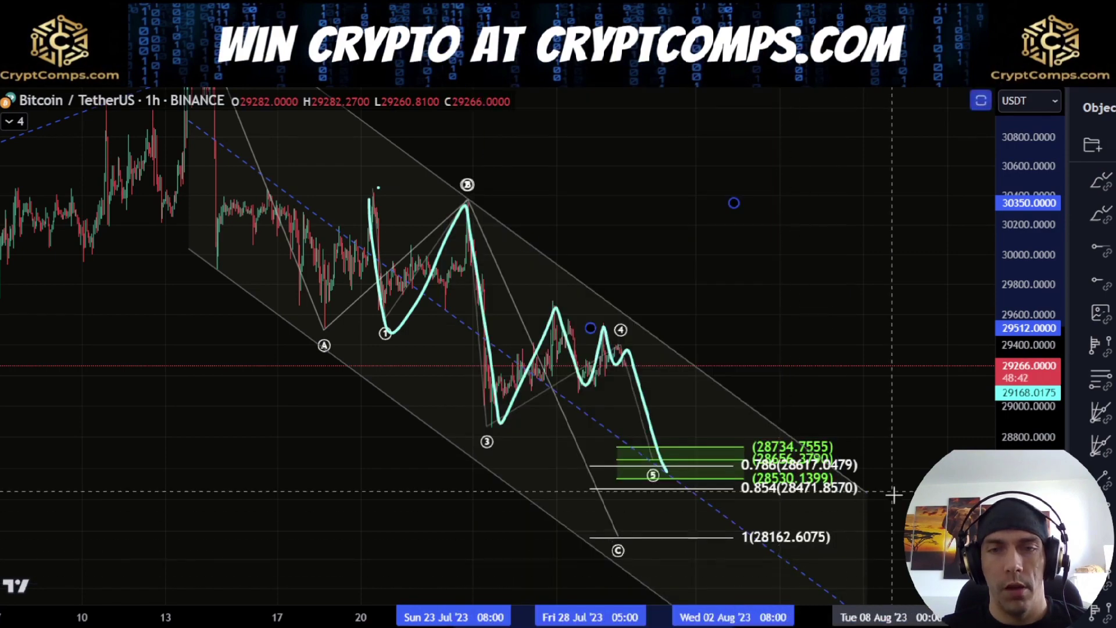
Shift the white Fibonacci extension about 2.5 days to the right, clear of the green target labels, and delete the sketched price path.
drag(1026, 503, 1024, 410)
mouse_move(857, 436)
mouse_down()
mouse_move(835, 389)
mouse_move(769, 453)
mouse_move(817, 424)
mouse_up()
key(ctrl+z)
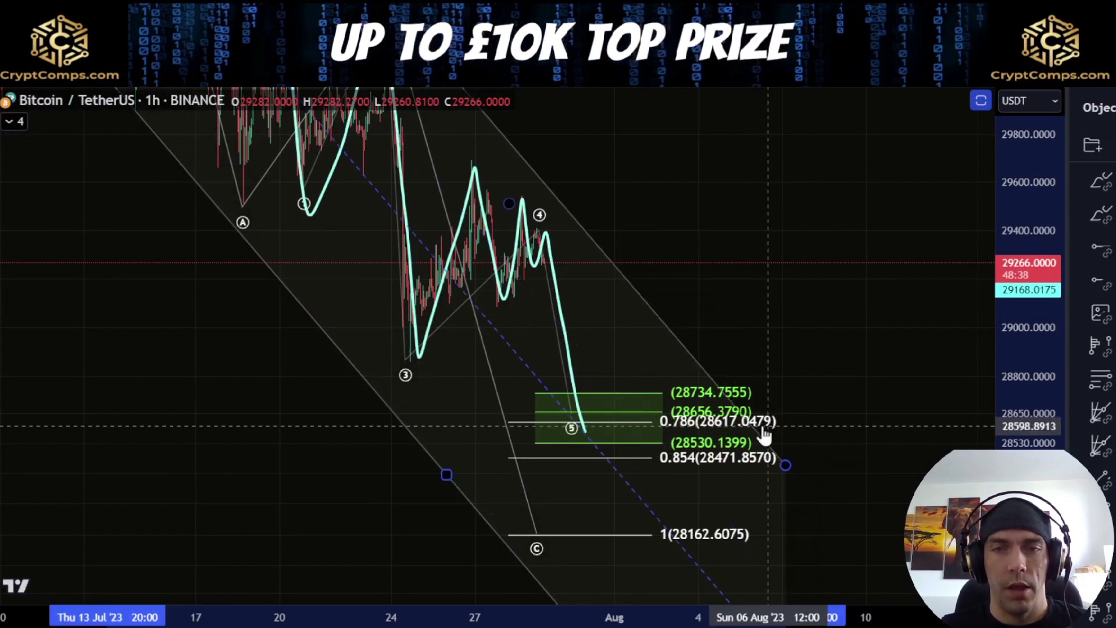
click(721, 424)
drag(722, 433, 792, 438)
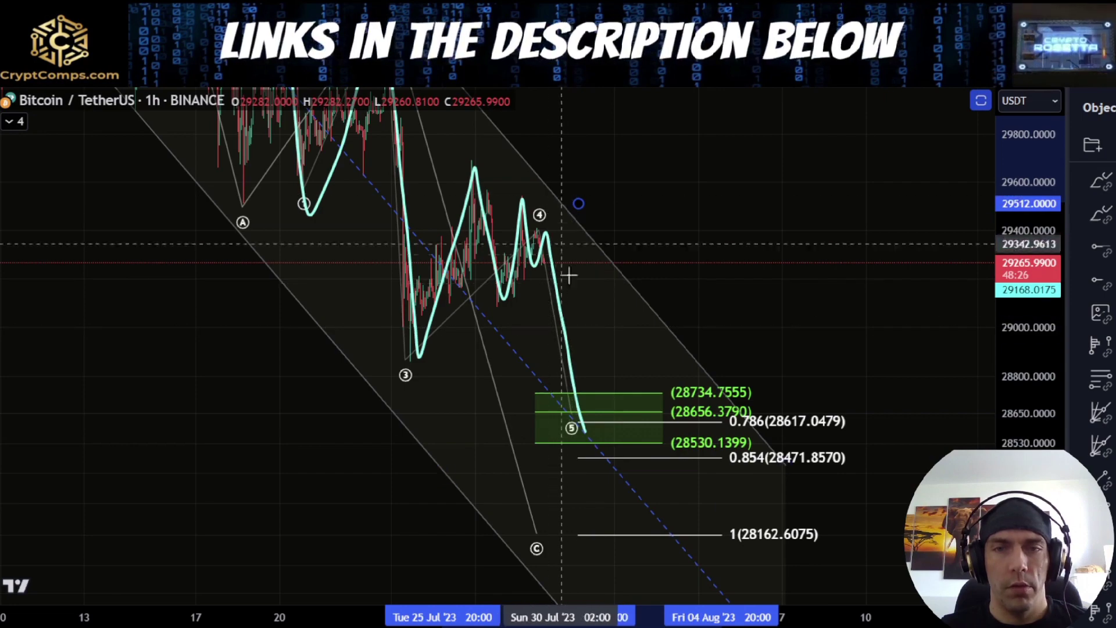
click(561, 313)
key(Delete)
Sketch the fall from wave 4 to wave 5 and an A-B-C path into the target zone, and delete the A-B-C path.
drag(665, 205, 730, 364)
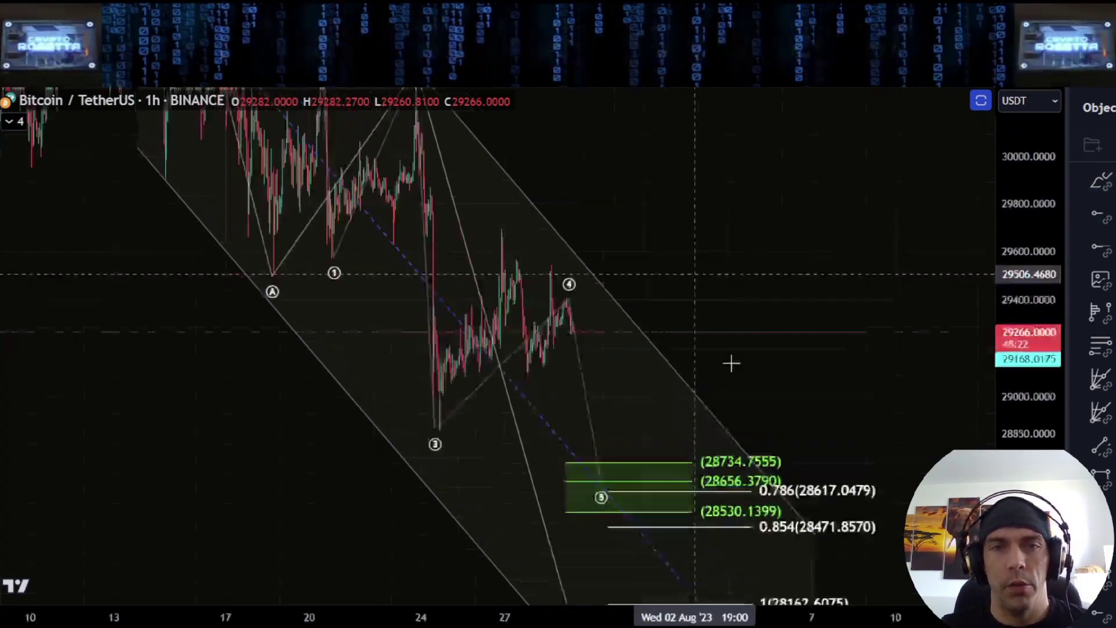
drag(1028, 352, 1062, 530)
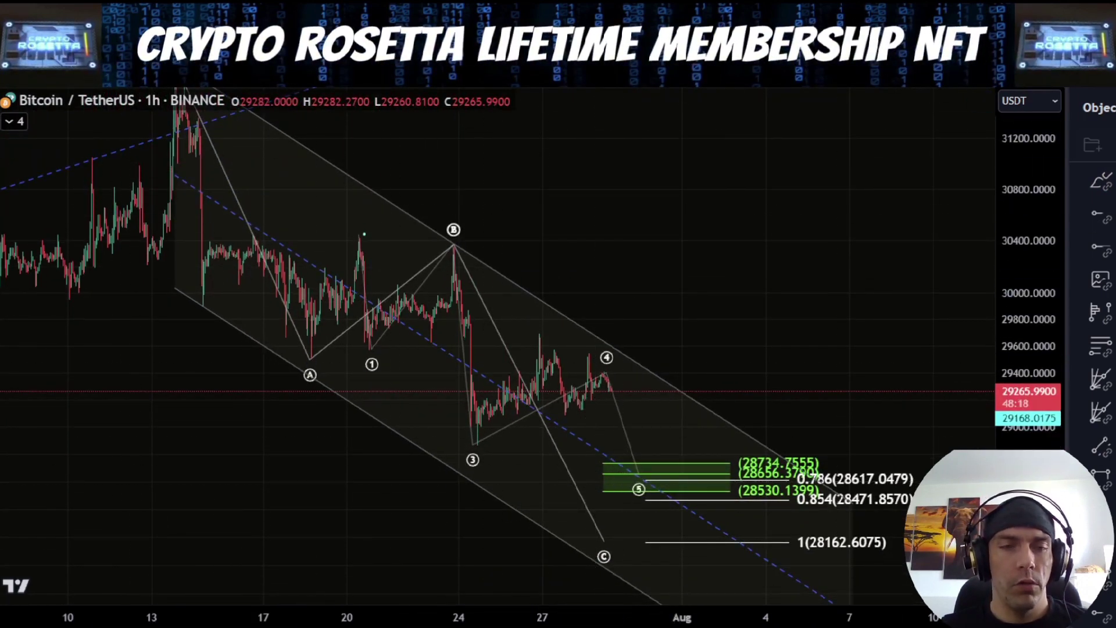
drag(614, 388, 626, 430)
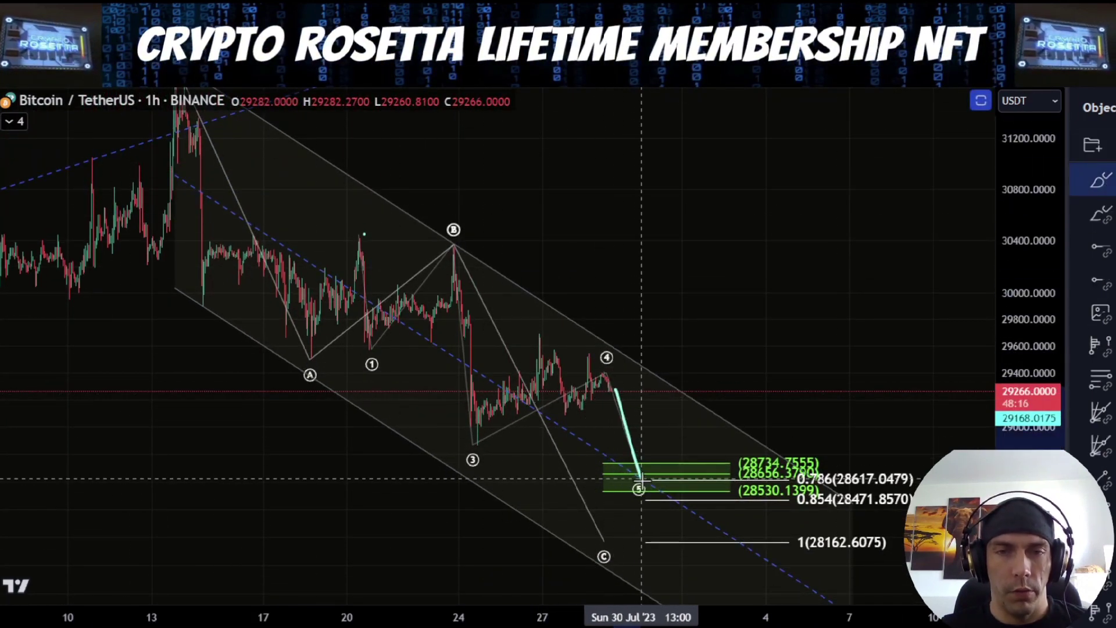
scroll(643, 479, down, 2)
mouse_move(324, 119)
mouse_down()
mouse_move(375, 207)
mouse_move(447, 389)
mouse_move(586, 225)
mouse_move(697, 472)
mouse_up()
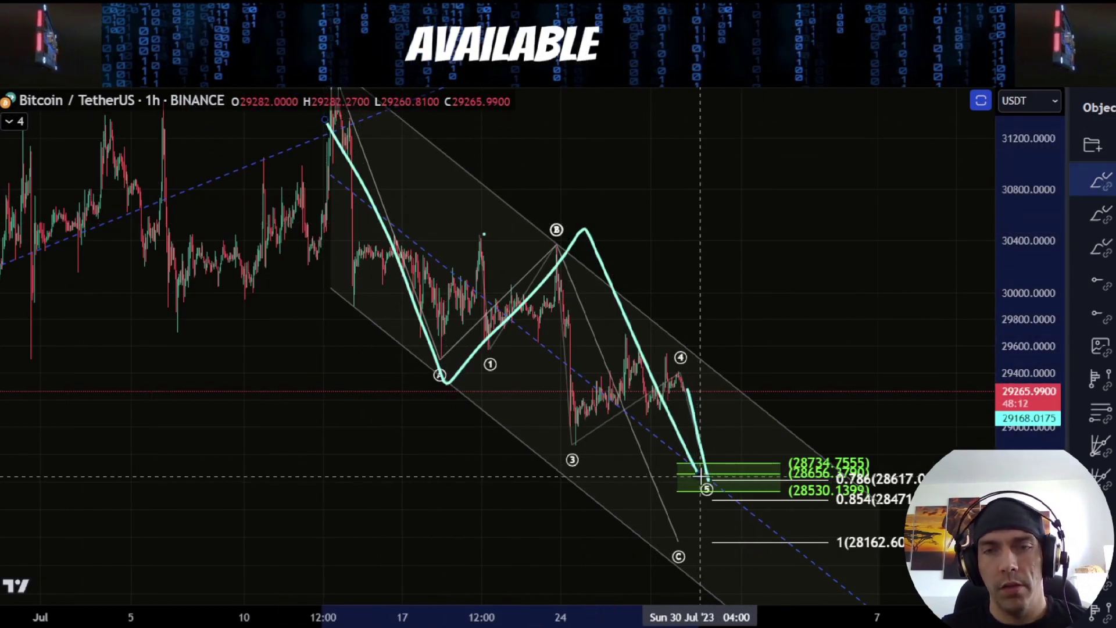
key(Delete)
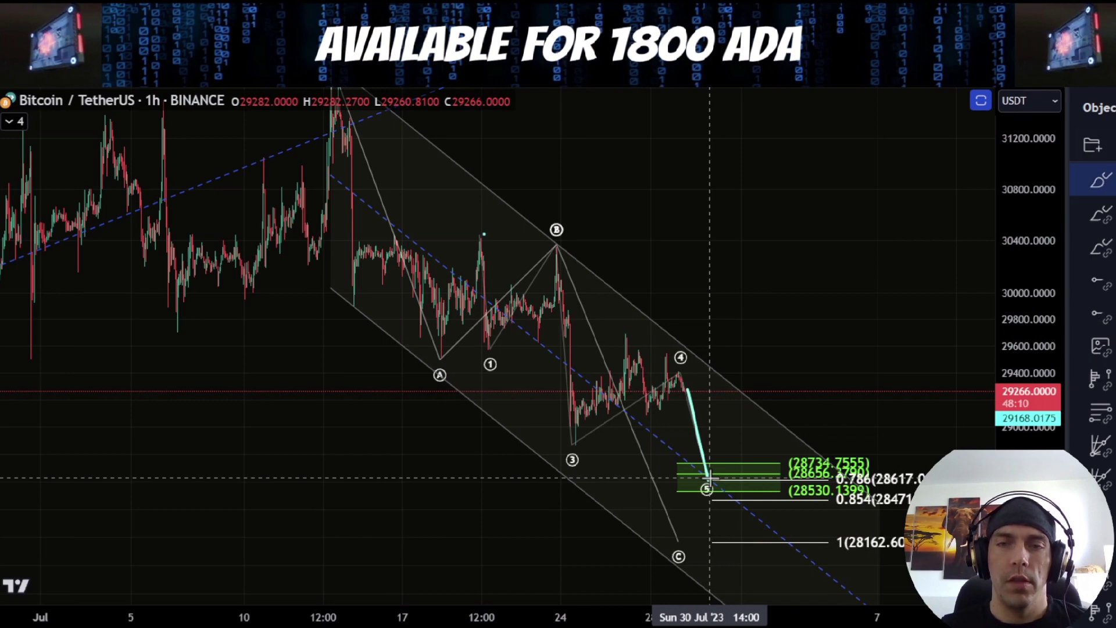
Sketch alternative rally paths from wave 5 up out of the descending channel and remove all the strokes.
drag(740, 440, 808, 192)
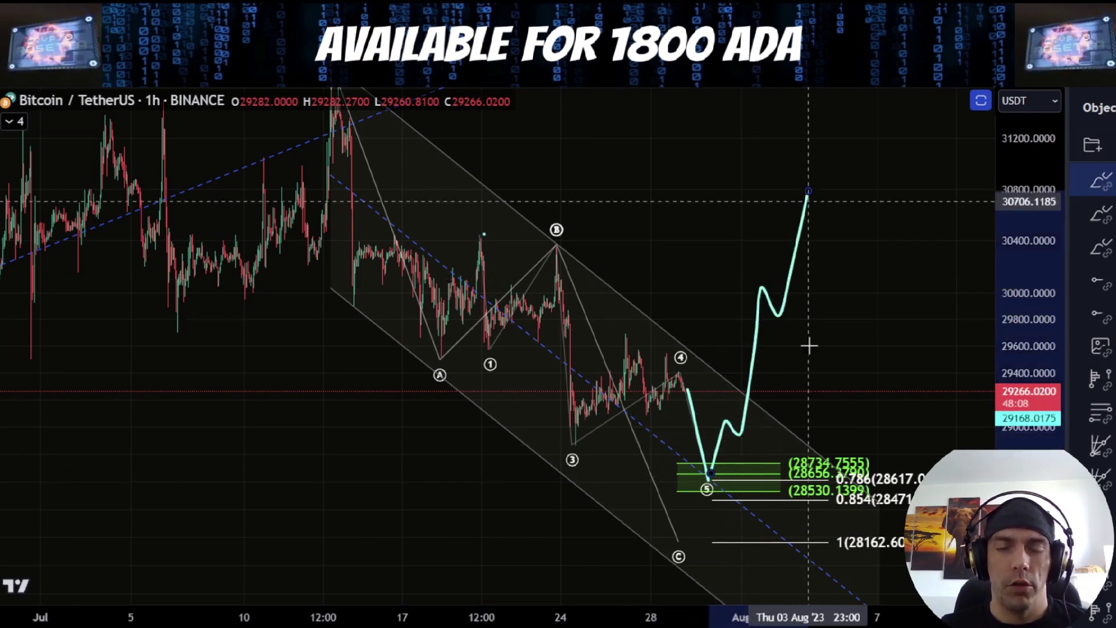
key(ctrl+z)
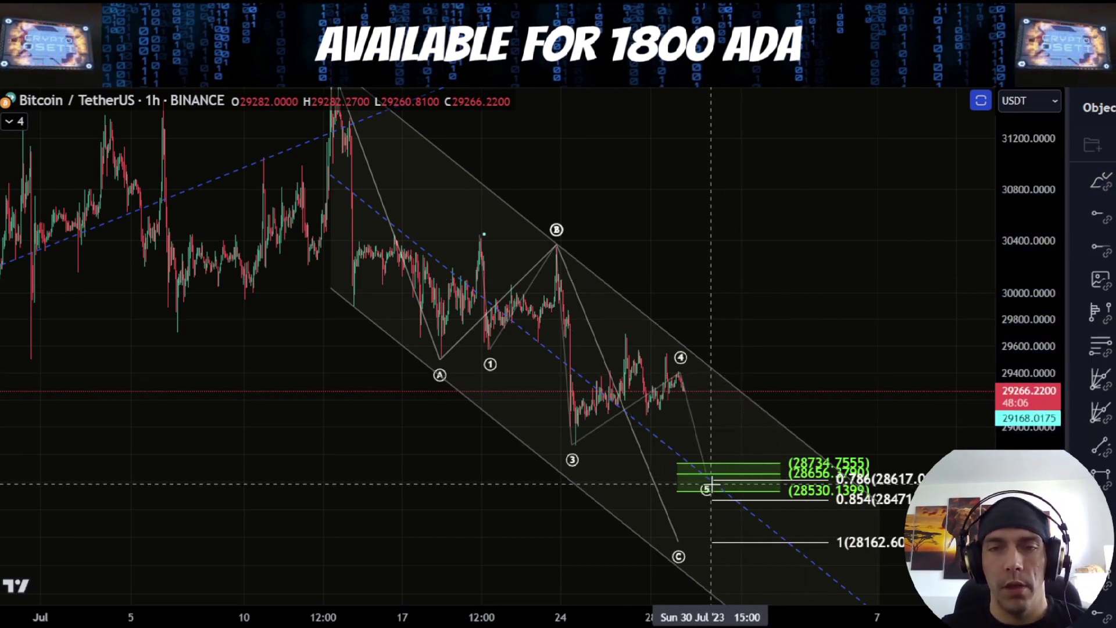
mouse_move(710, 482)
mouse_down()
mouse_move(755, 404)
mouse_move(793, 243)
mouse_up()
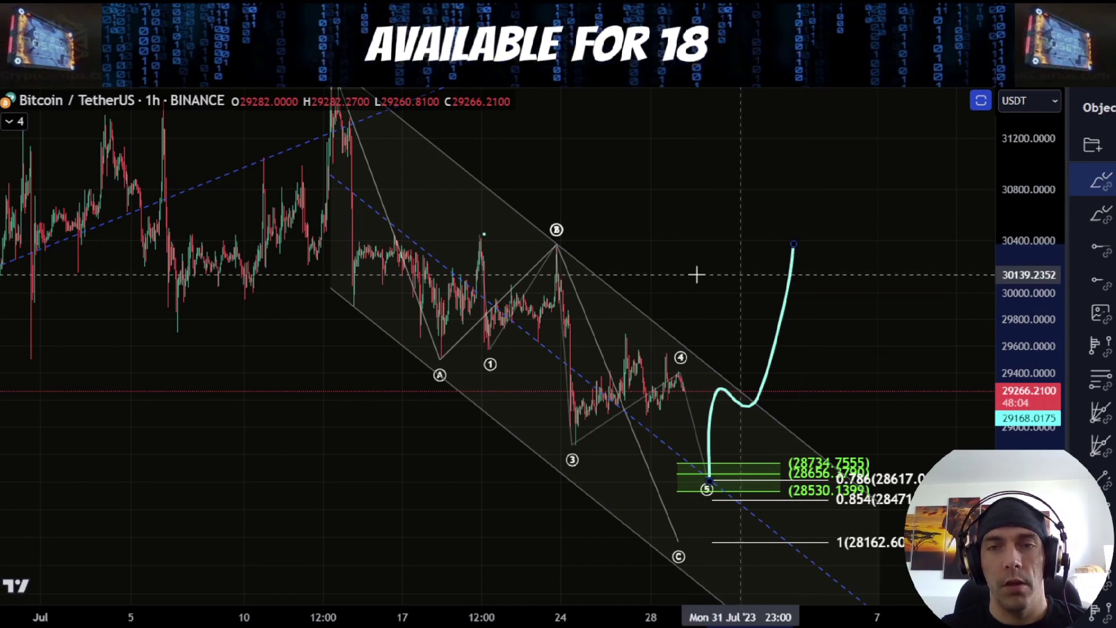
scroll(716, 276, down, 2)
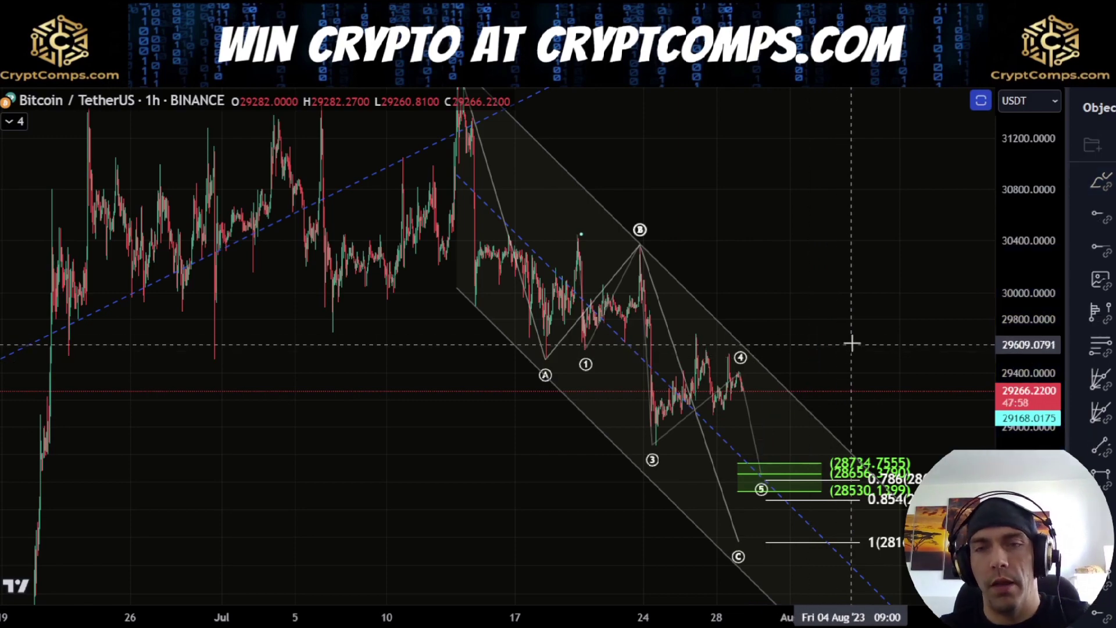
Hide the five-wave and circled A-B-C counts and show the yellow (A)-(B)-(C) count with its invalidation level and targets.
drag(854, 339, 682, 355)
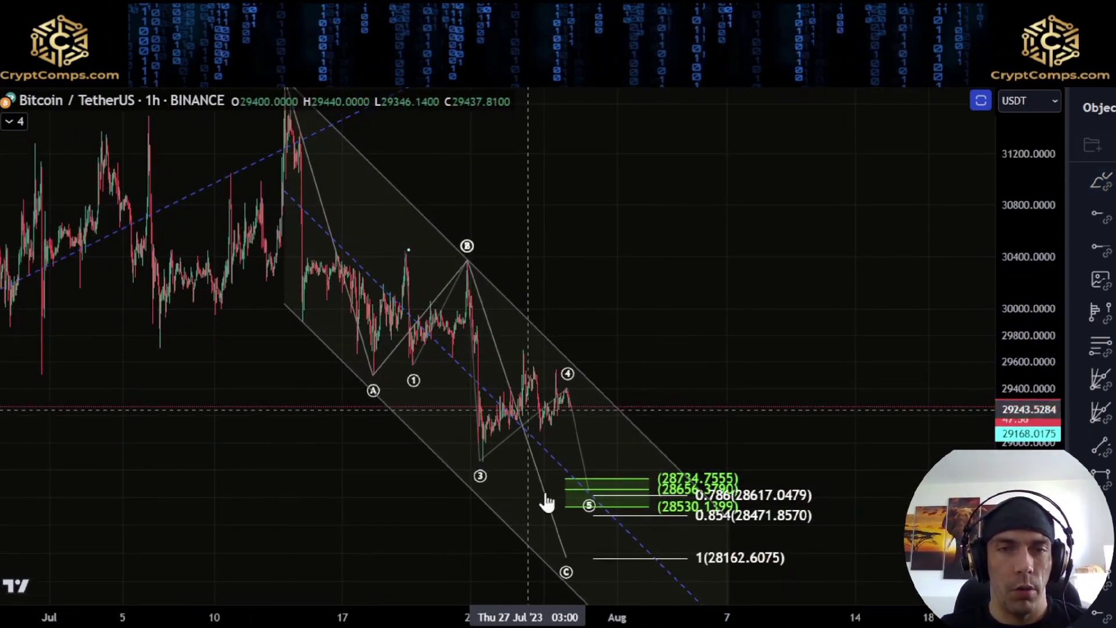
scroll(547, 501, up, 3)
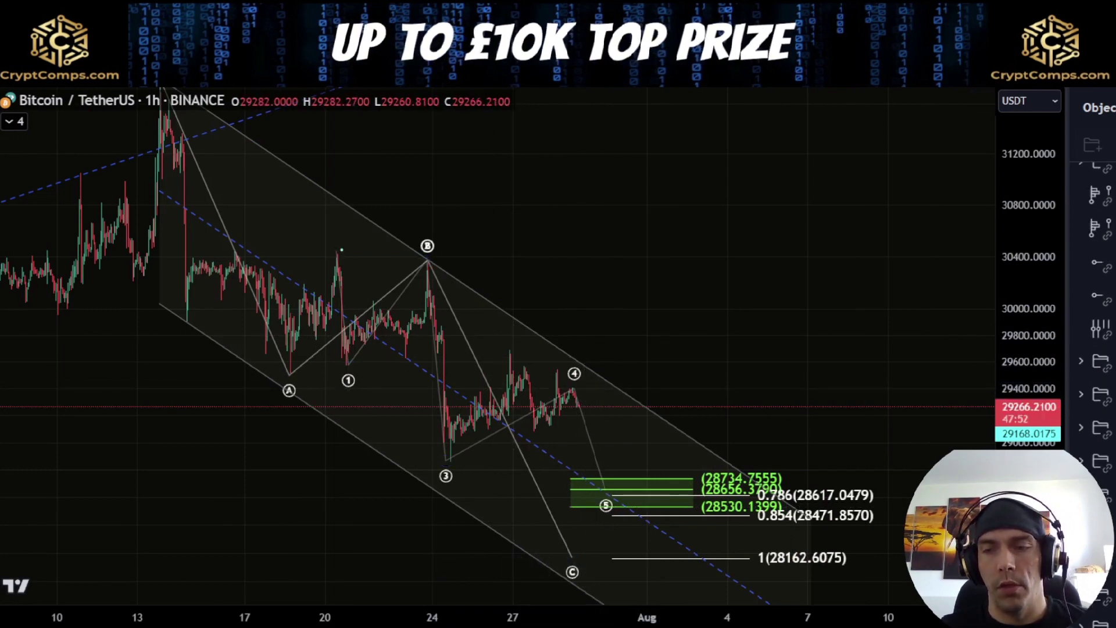
scroll(1094, 396, down, 3)
click(1105, 462)
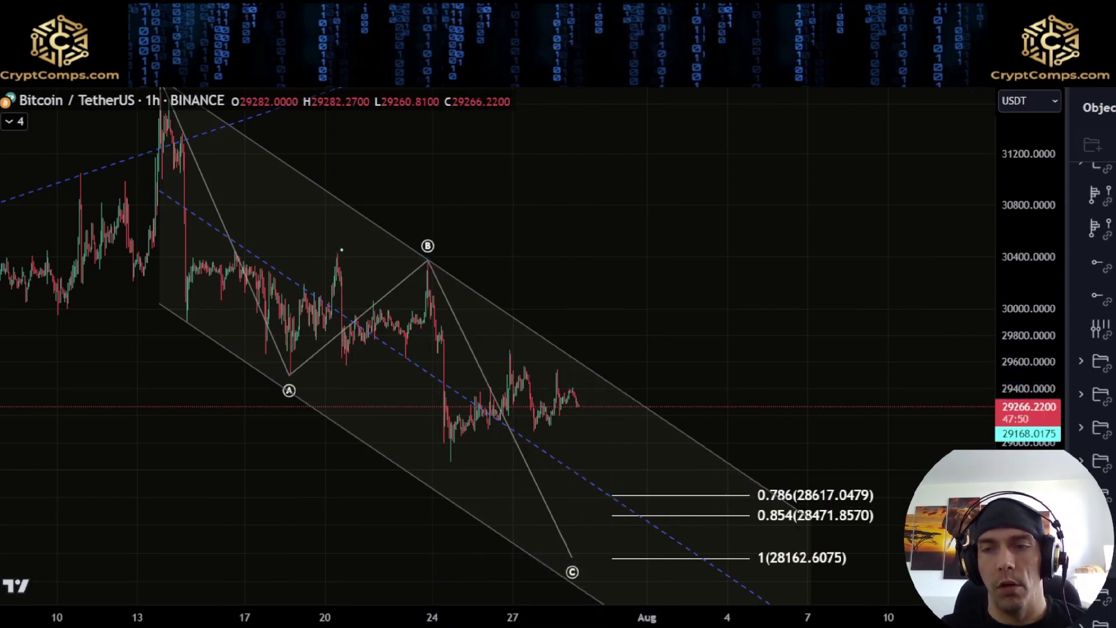
click(1105, 494)
click(1104, 528)
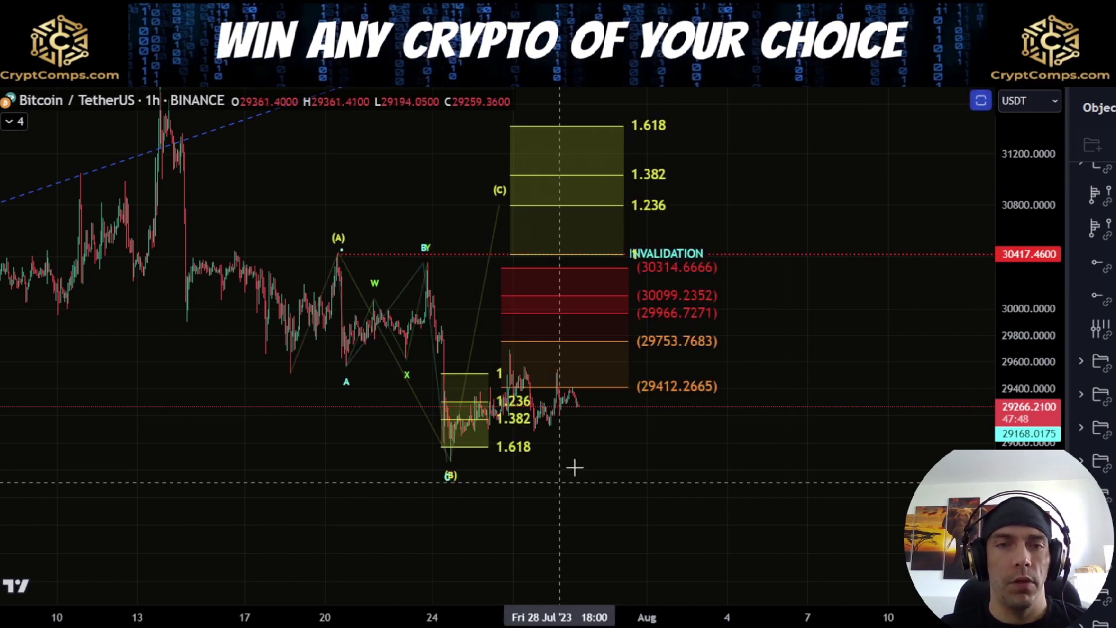
Sketch a path from the low before (A), circle the stretch between (A) and (B), and delete these marks.
drag(627, 476, 648, 497)
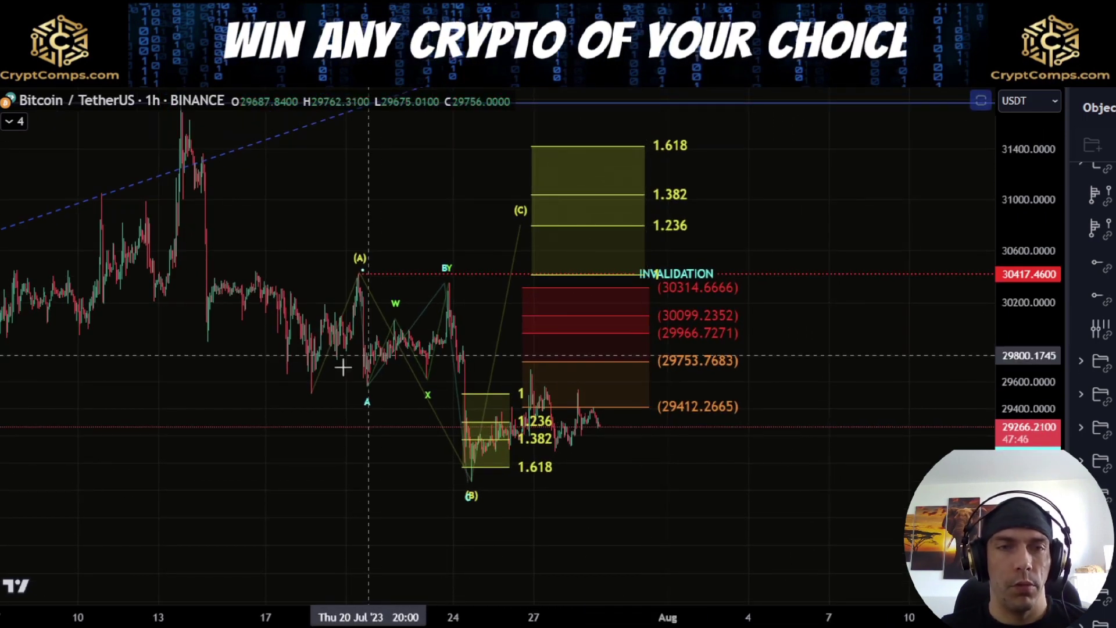
mouse_move(314, 389)
mouse_down()
mouse_move(376, 269)
mouse_move(472, 480)
mouse_move(538, 321)
mouse_up()
key(Delete)
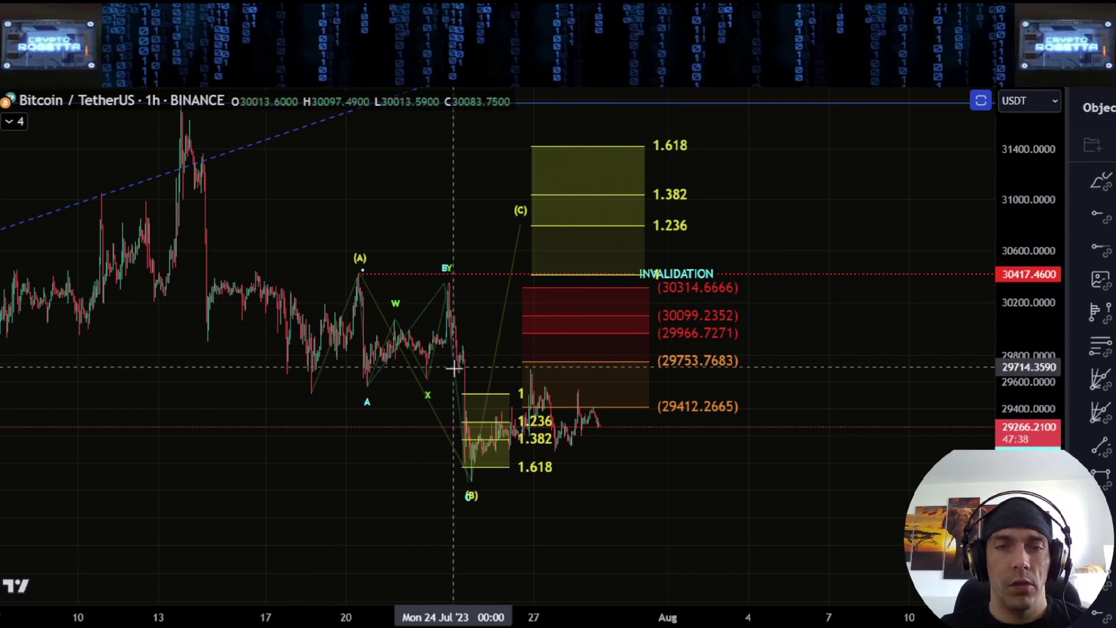
mouse_move(381, 266)
mouse_down()
mouse_move(322, 260)
mouse_move(352, 263)
mouse_move(377, 440)
mouse_up()
key(Delete)
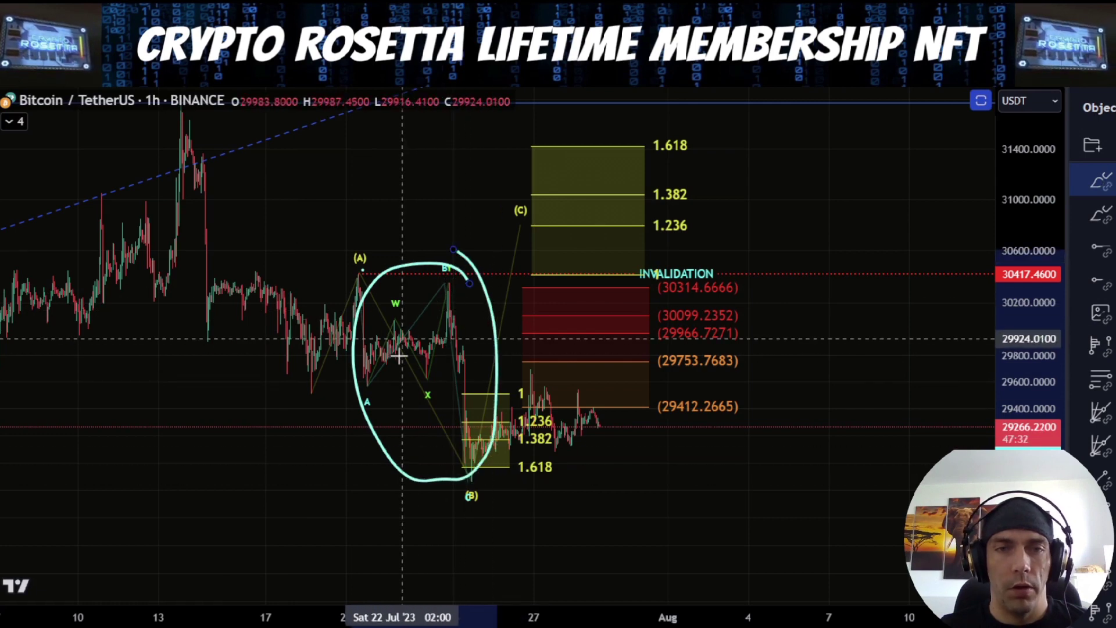
key(Delete)
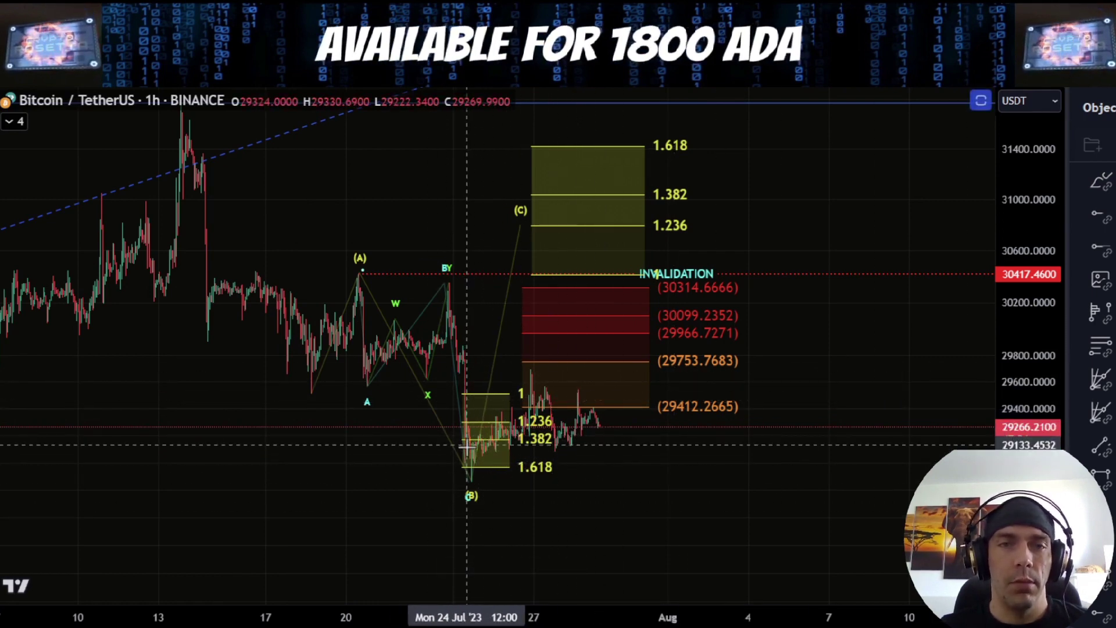
Brush a three-leg path from the mid-July high via the low before (A) and wave (C) to a new low, and delete it.
key(alt+b)
mouse_move(179, 133)
mouse_down()
mouse_move(306, 391)
mouse_move(522, 229)
mouse_move(706, 558)
mouse_up()
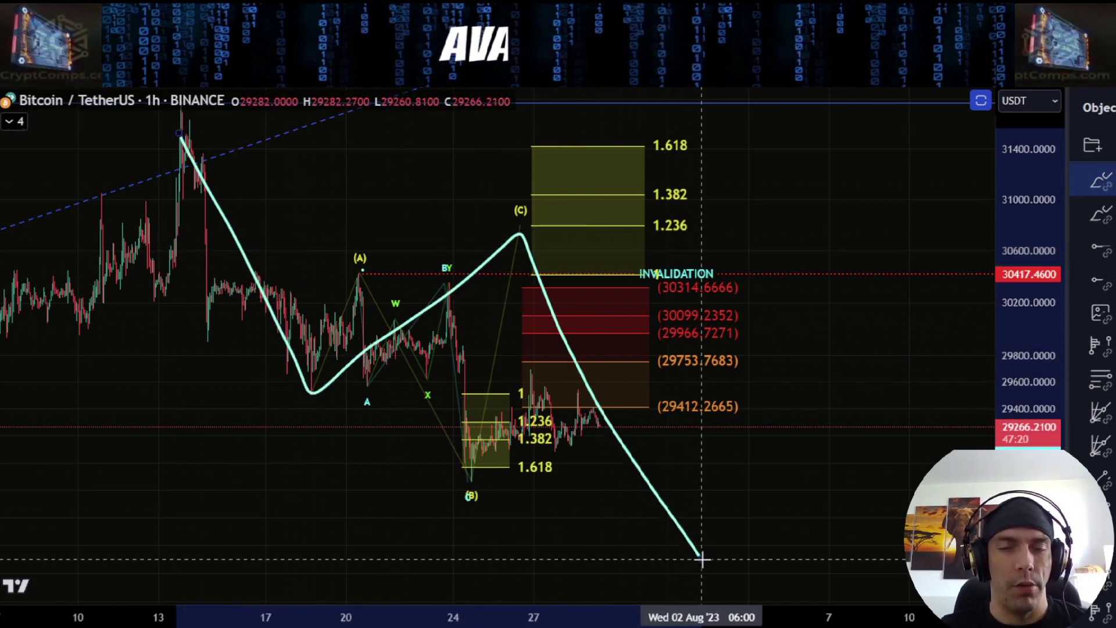
key(Delete)
Switch from the invalidation count to the larger circled A-B-C count with its red target zone.
scroll(926, 421, down, 1)
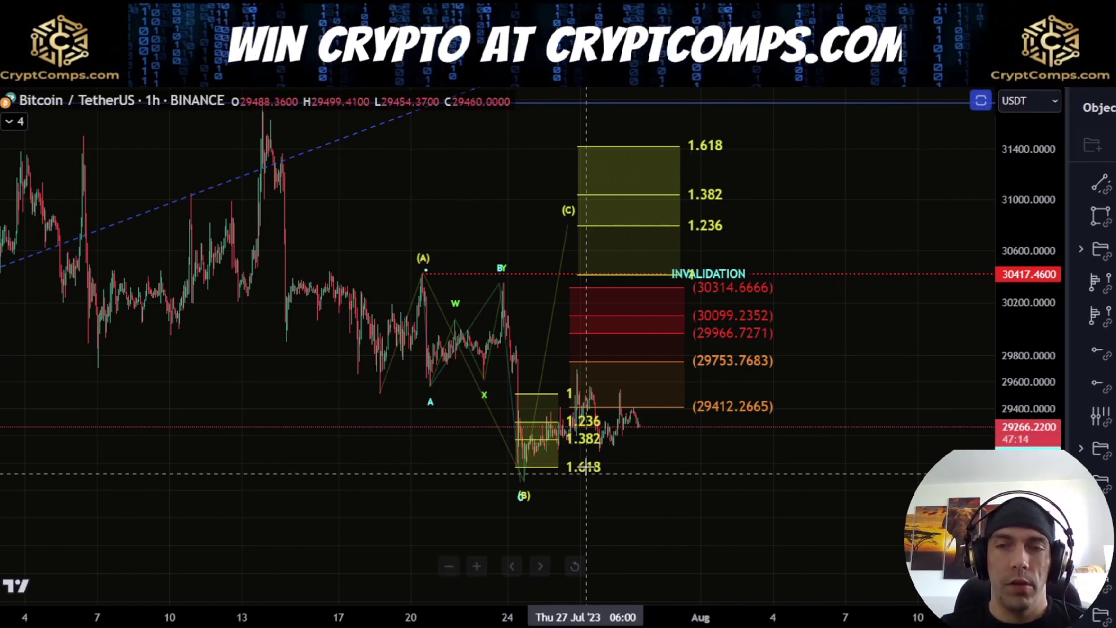
key(ctrl+alt+h)
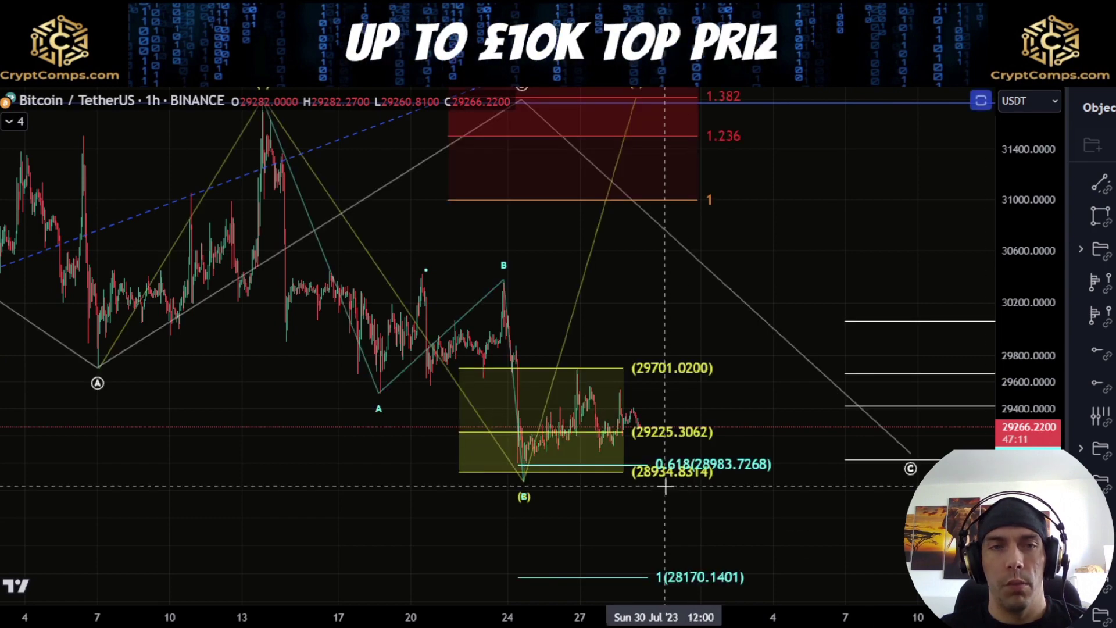
scroll(559, 314, down, 3)
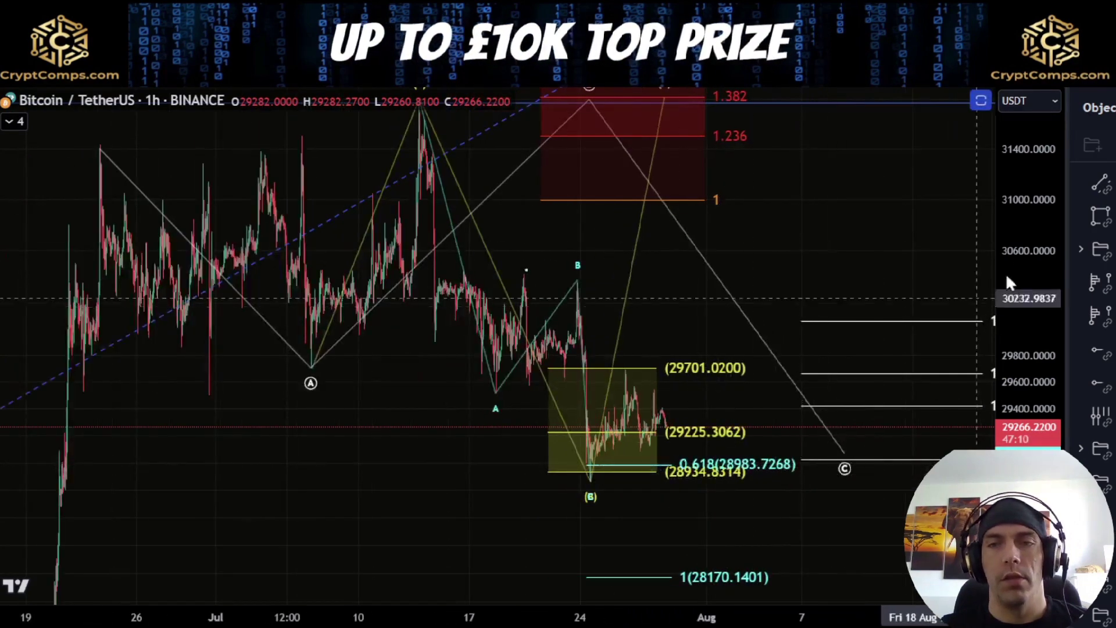
drag(1028, 401, 1028, 414)
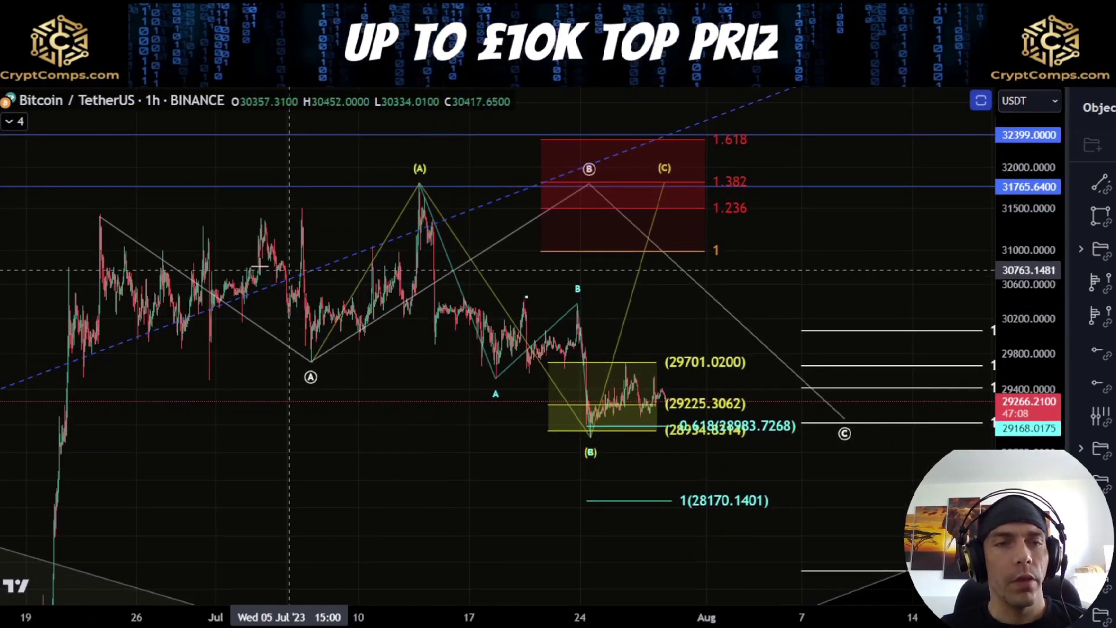
Sketch a path through circled A, (A) and (B) up into the red target zone, and delete it.
drag(168, 234, 309, 376)
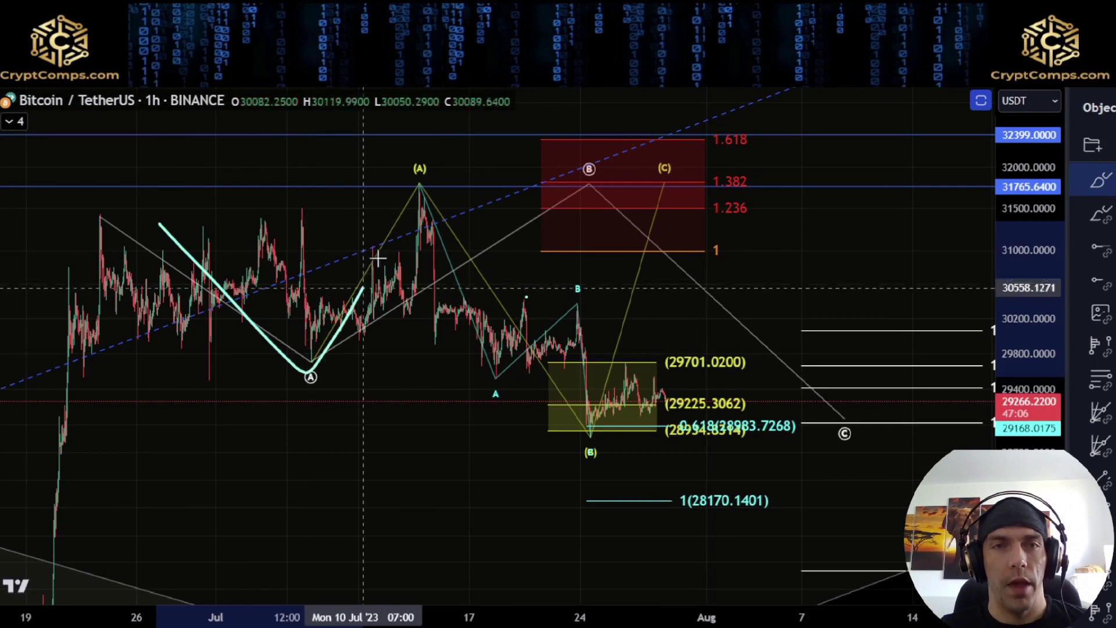
click(419, 184)
click(597, 433)
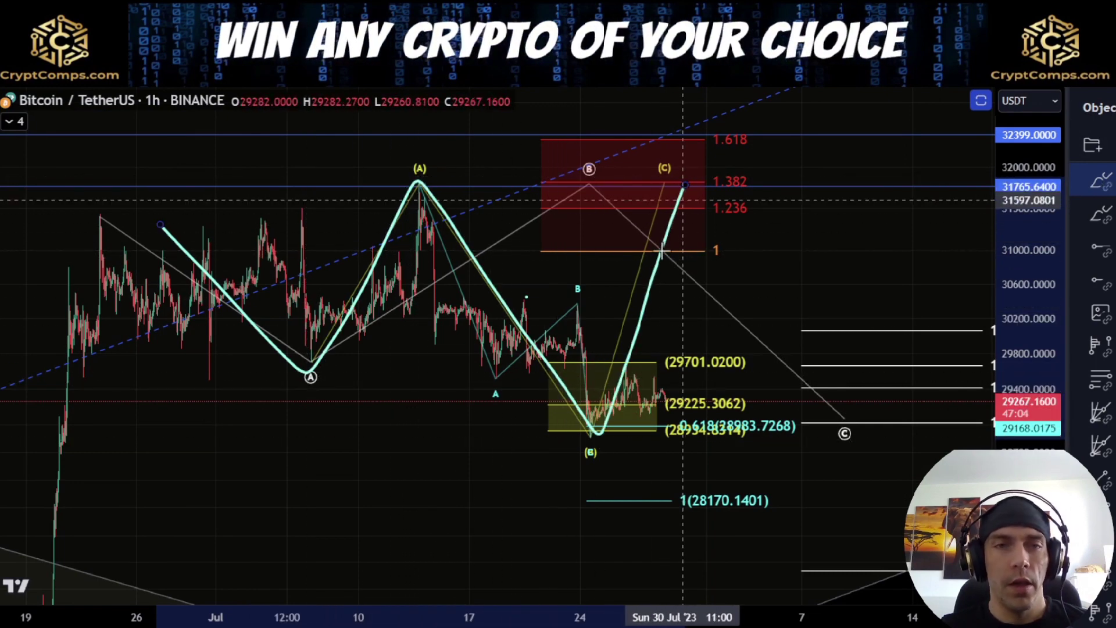
key(Delete)
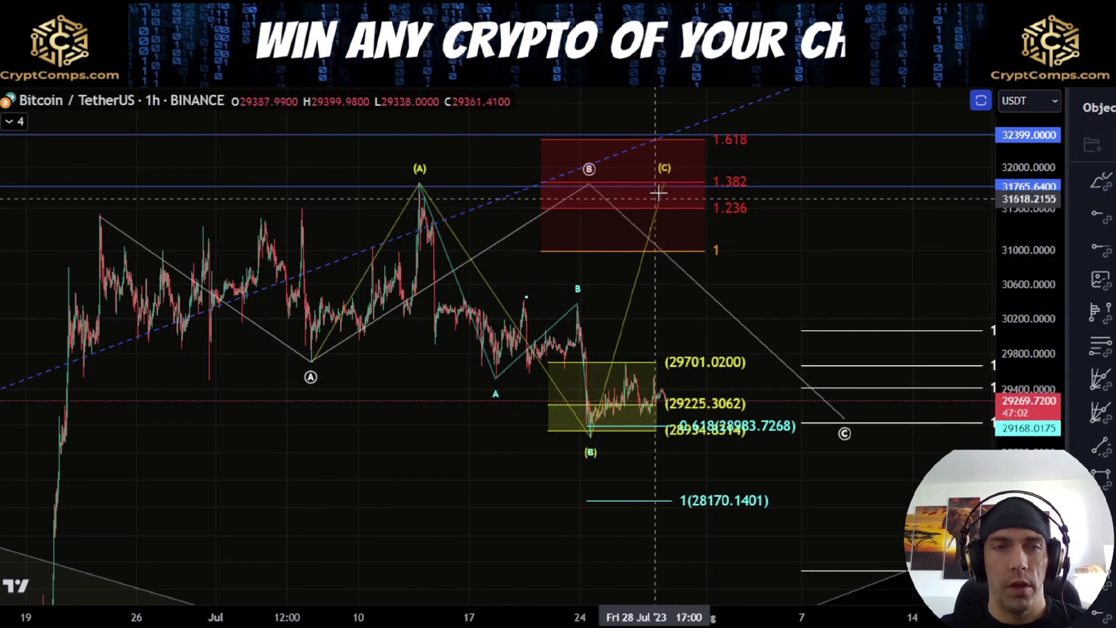
Sketch a zigzag recovery path from the (B) low, rising above the 29701.0200 level and pulling back.
drag(591, 438, 629, 367)
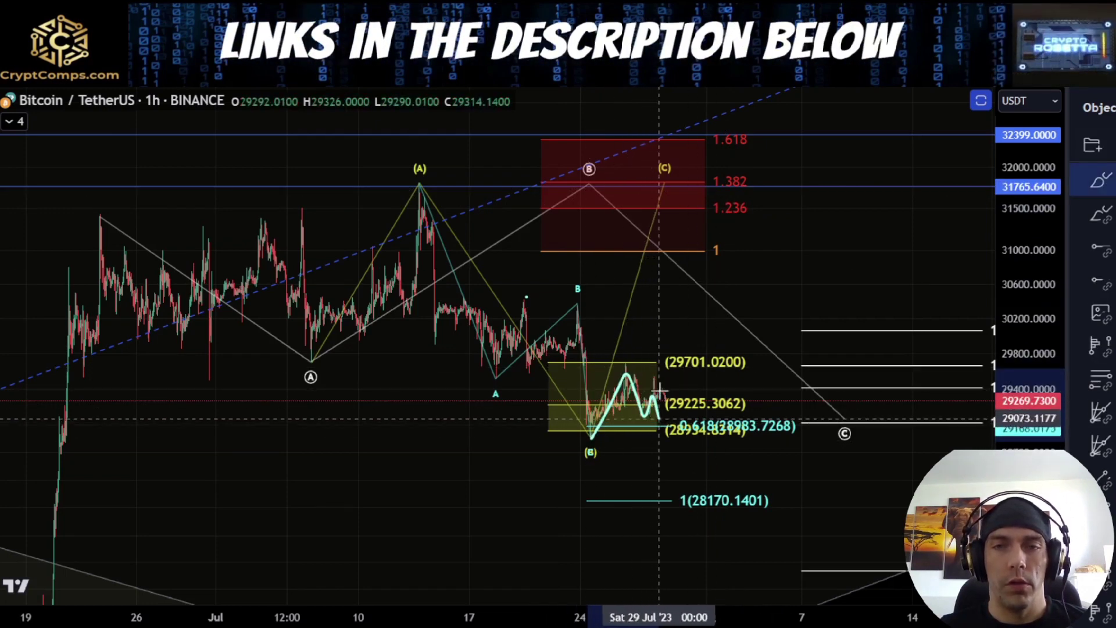
click(684, 330)
double_click(692, 377)
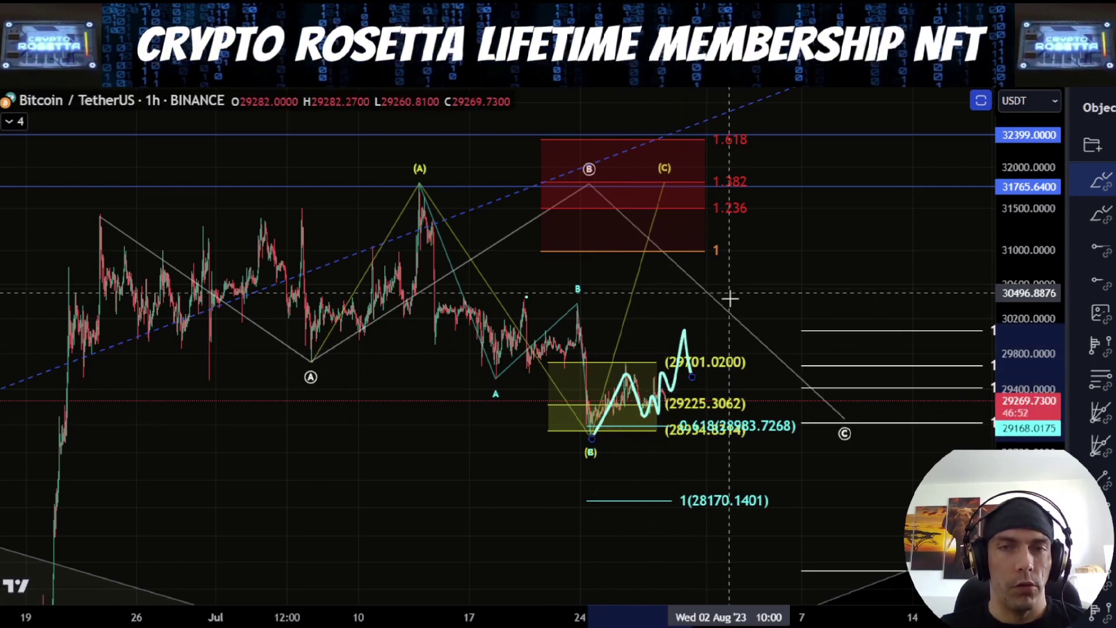
Circle the red target zone around circled B and (C), and delete the circle.
drag(781, 135, 766, 129)
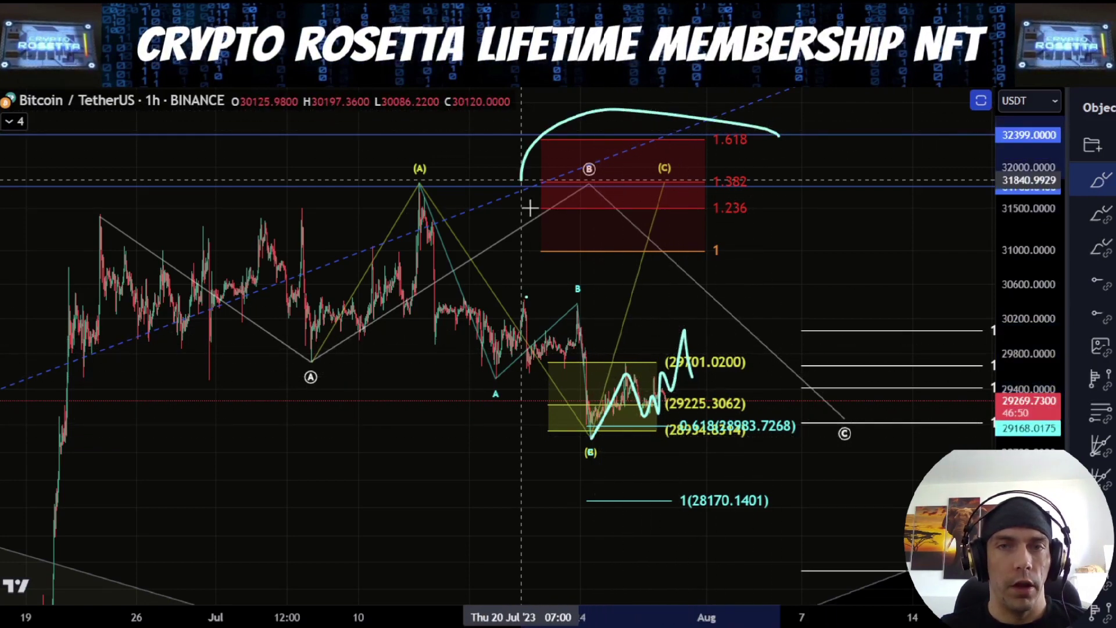
mouse_move(529, 208)
mouse_down()
mouse_move(785, 125)
mouse_move(605, 124)
mouse_up()
key(Delete)
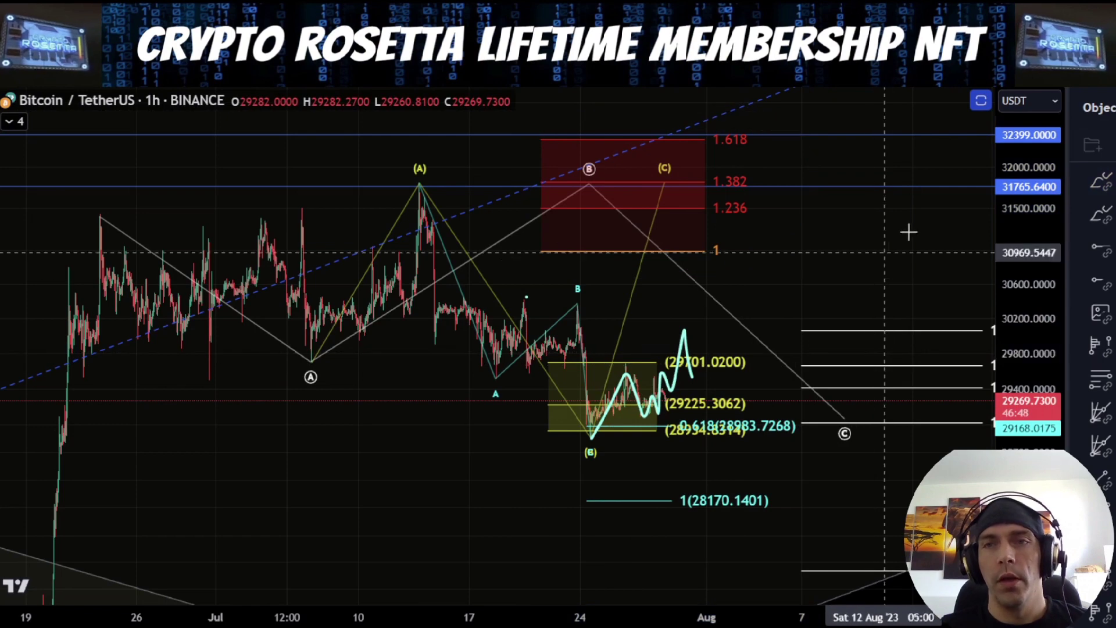
Delete the sketched zigzag recovery path that rises from the (B) low.
drag(909, 231, 810, 261)
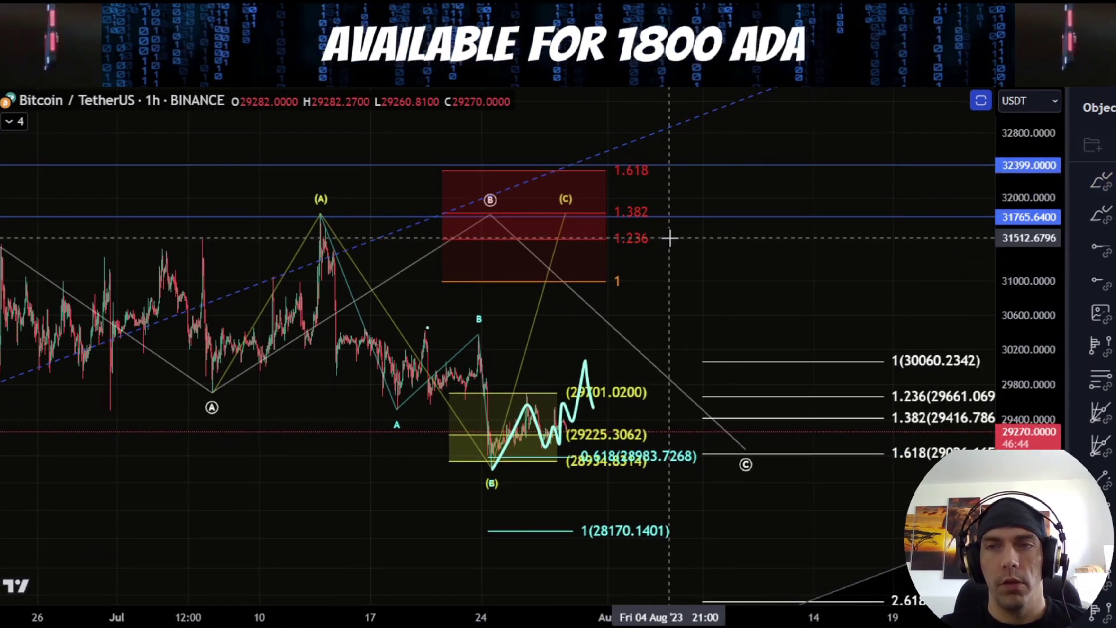
drag(694, 311, 683, 231)
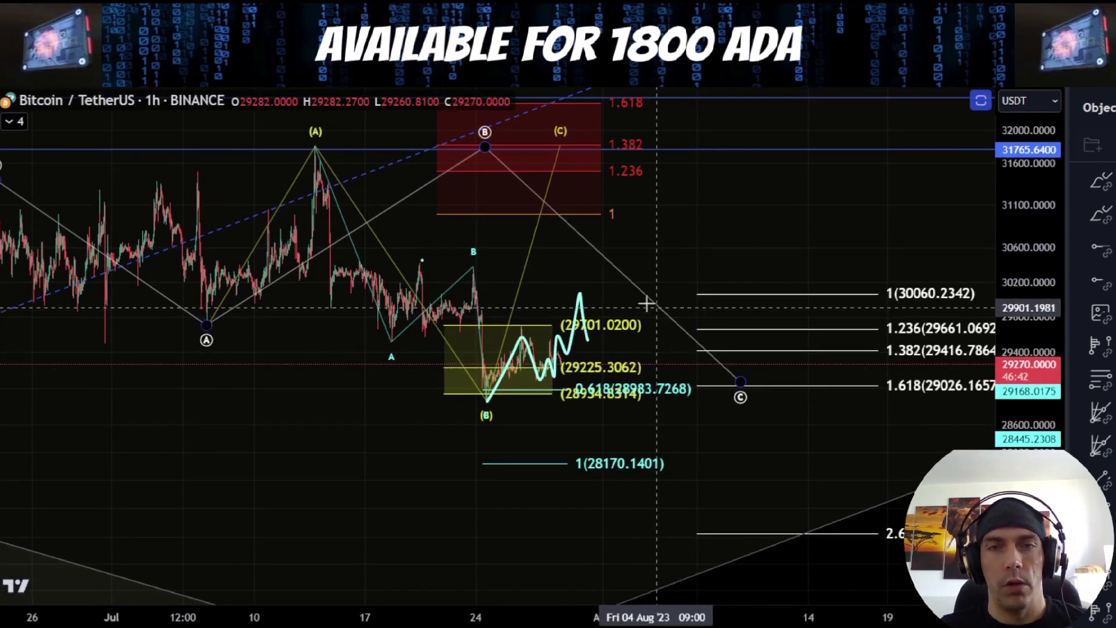
key(Delete)
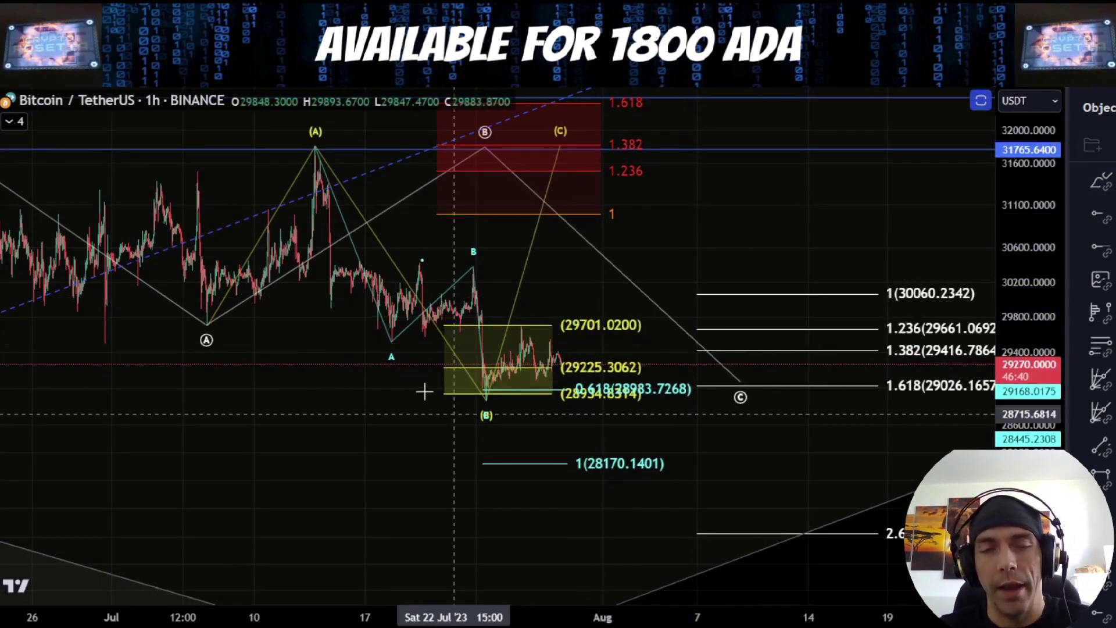
Switch from the larger circled A-B-C count to the circled 1-5 count with the green support zone and invalidation line.
scroll(483, 456, up, 4)
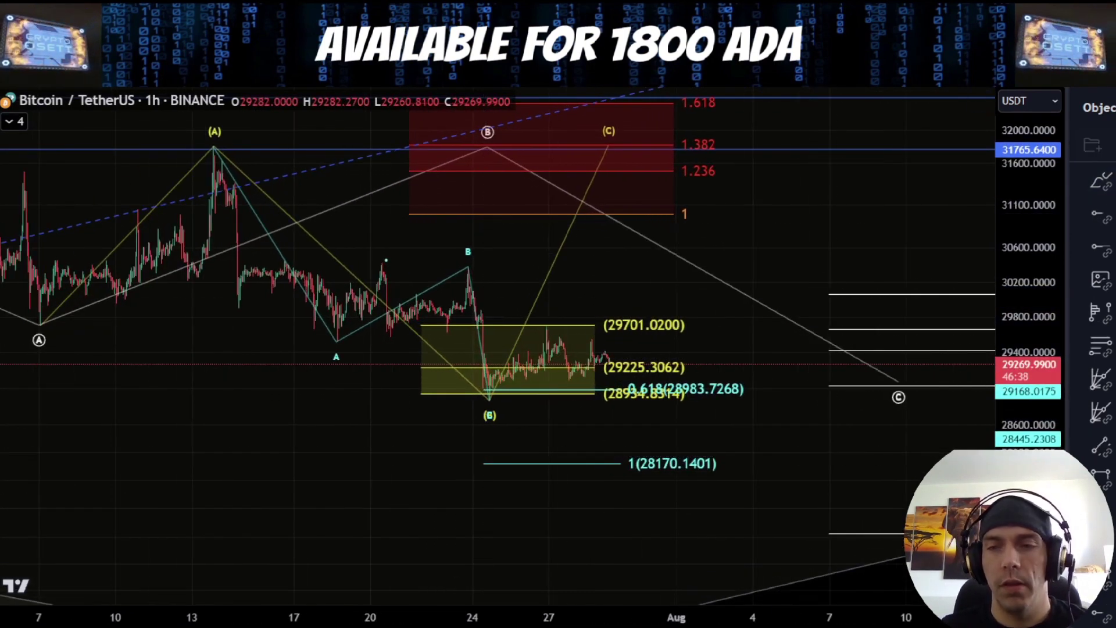
drag(1026, 511, 1021, 262)
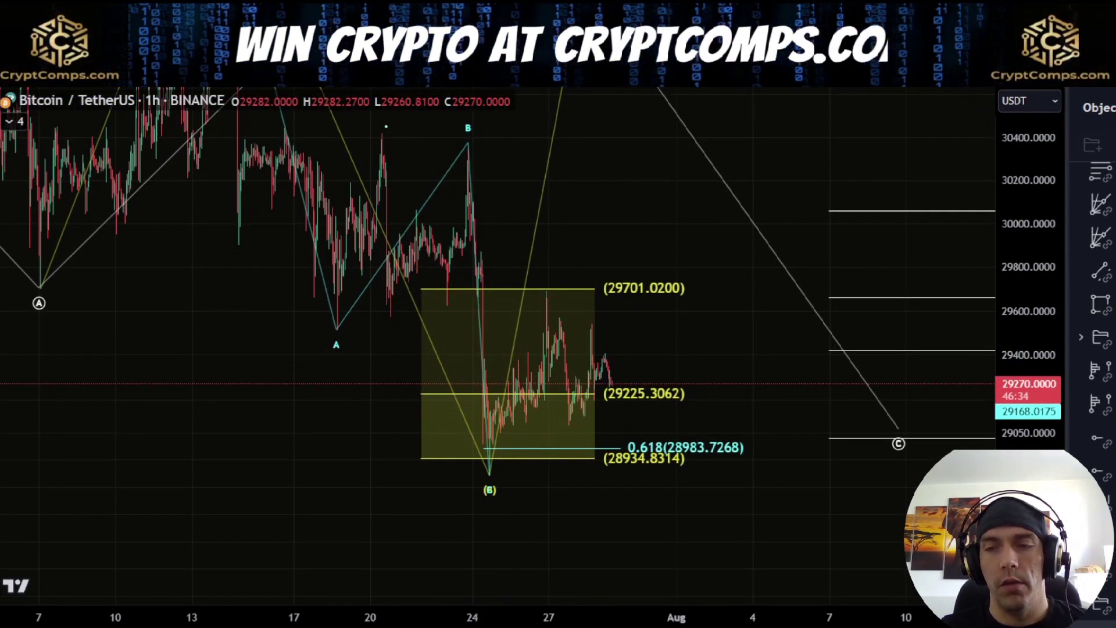
key(ctrl+alt+h)
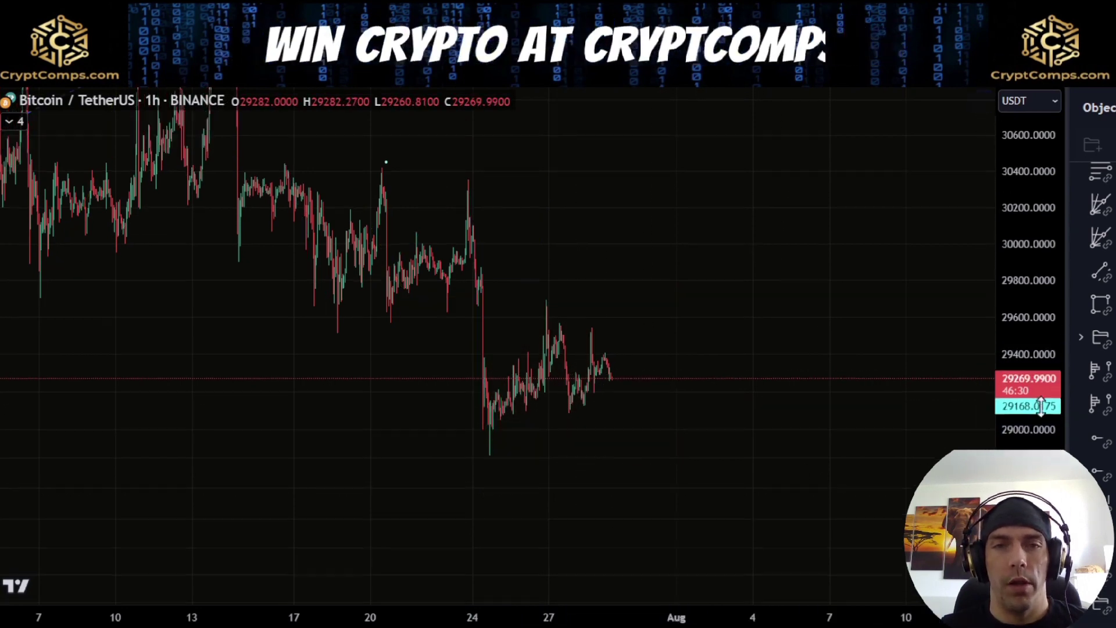
scroll(695, 224, down, 1)
scroll(696, 224, down, 2)
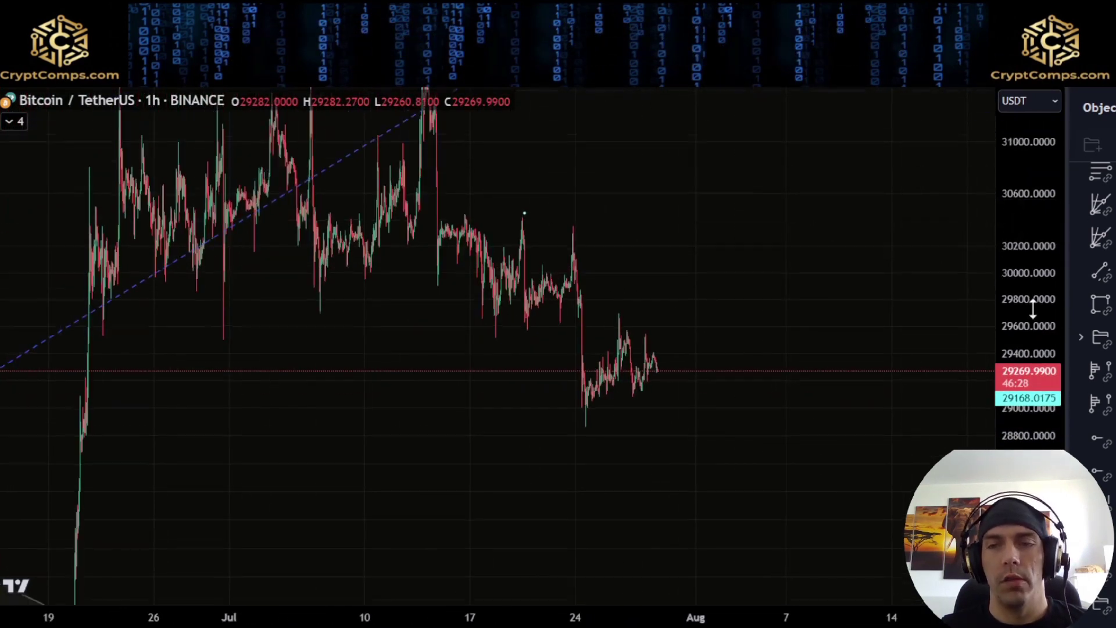
key(ctrl+alt+h)
scroll(568, 491, up, 5)
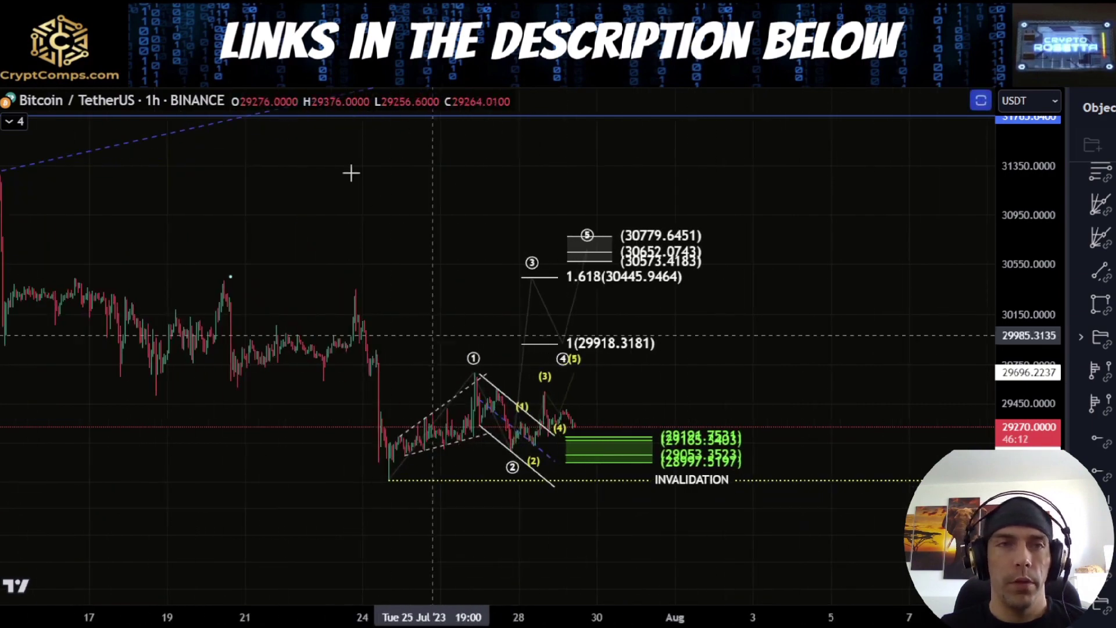
scroll(558, 498, up, 4)
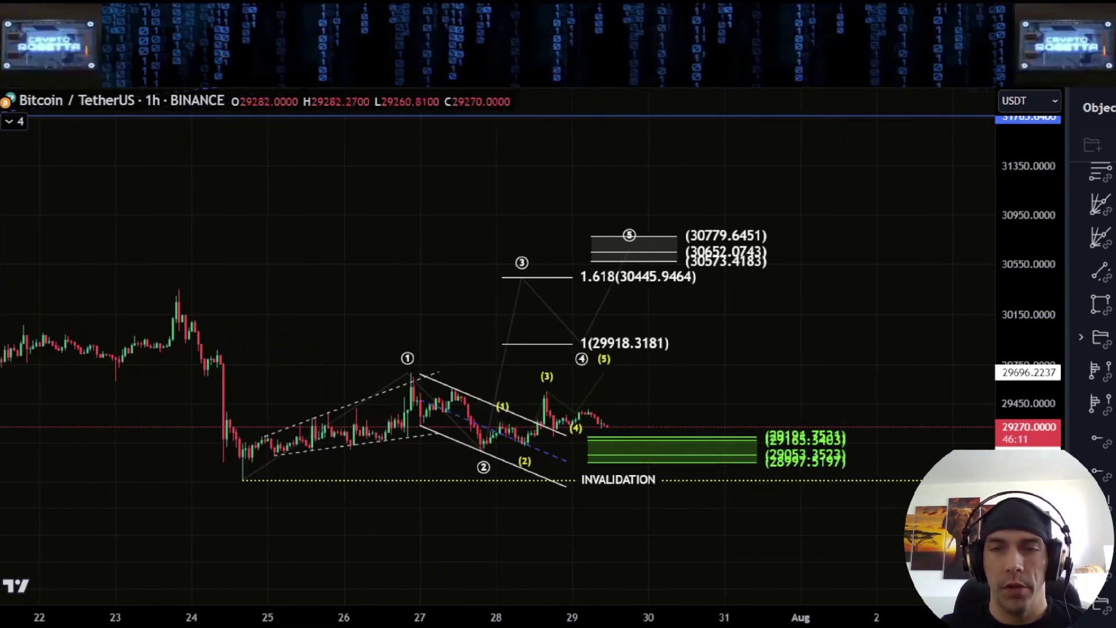
drag(1026, 553, 1026, 186)
drag(754, 343, 789, 100)
scroll(655, 465, up, 3)
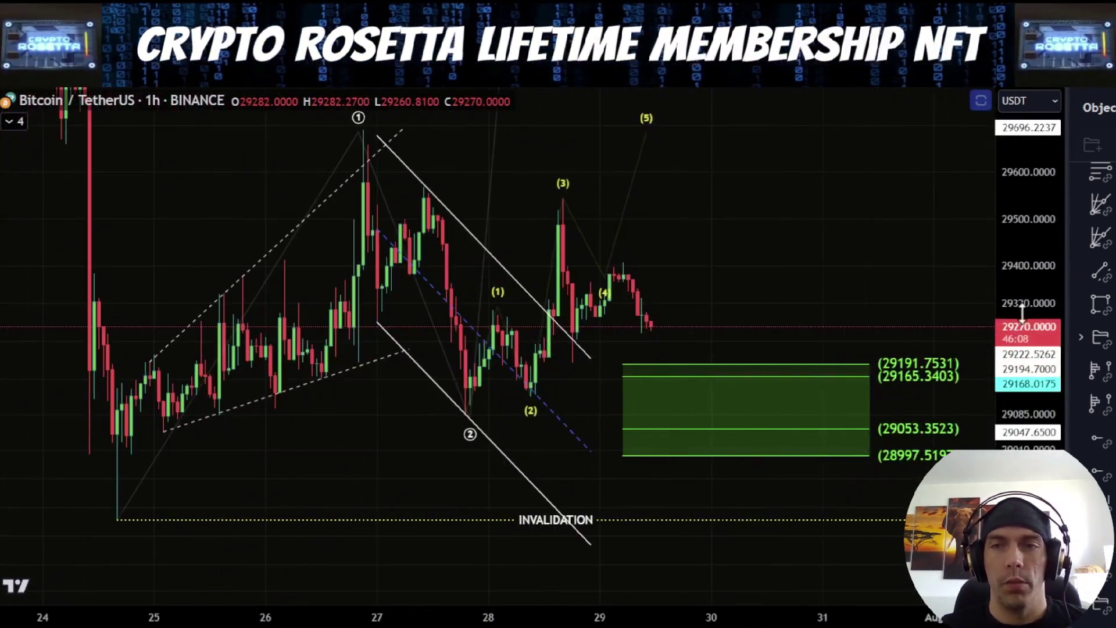
Sketch a path from the invalidation low over circled 1 and a line under the 29918.3181 level, and delete the sketches.
click(120, 448)
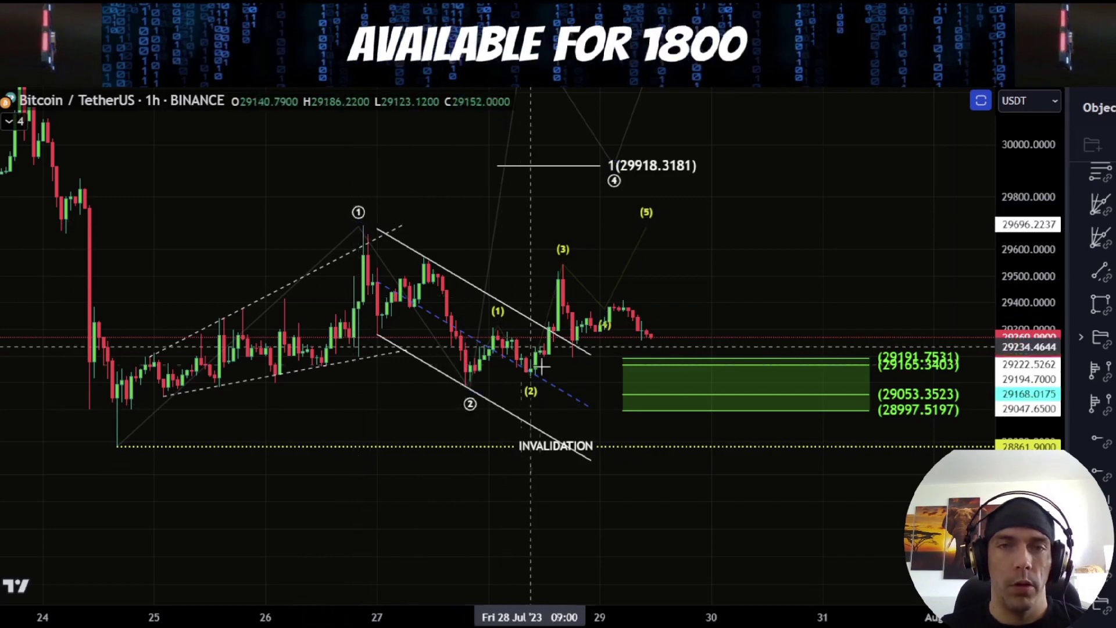
drag(778, 245, 753, 313)
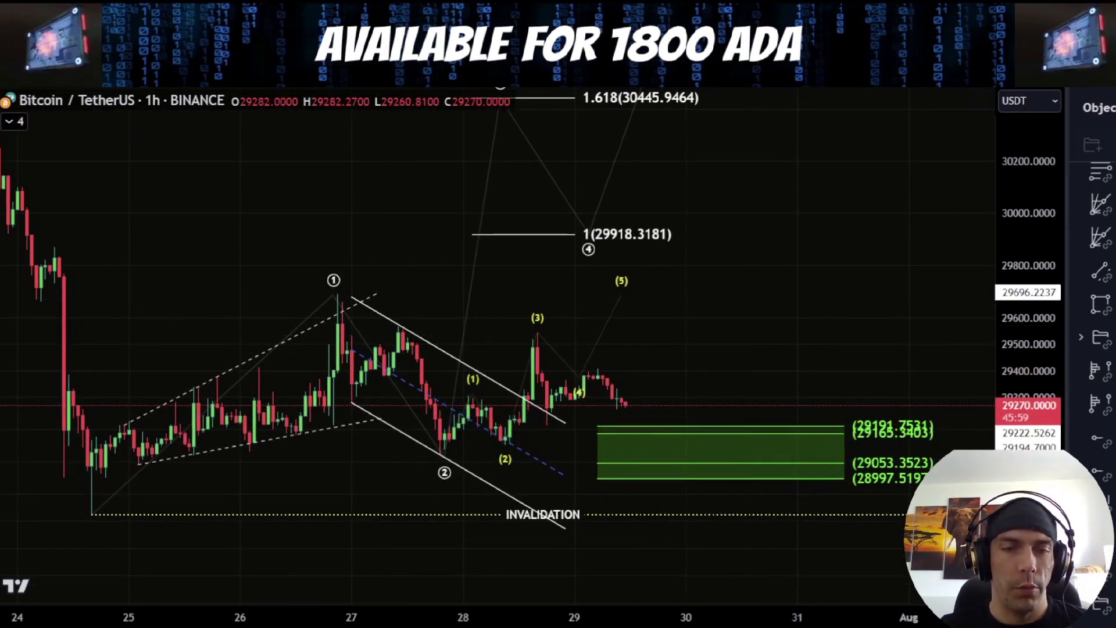
mouse_move(92, 515)
mouse_down()
mouse_move(314, 294)
mouse_move(403, 367)
mouse_up()
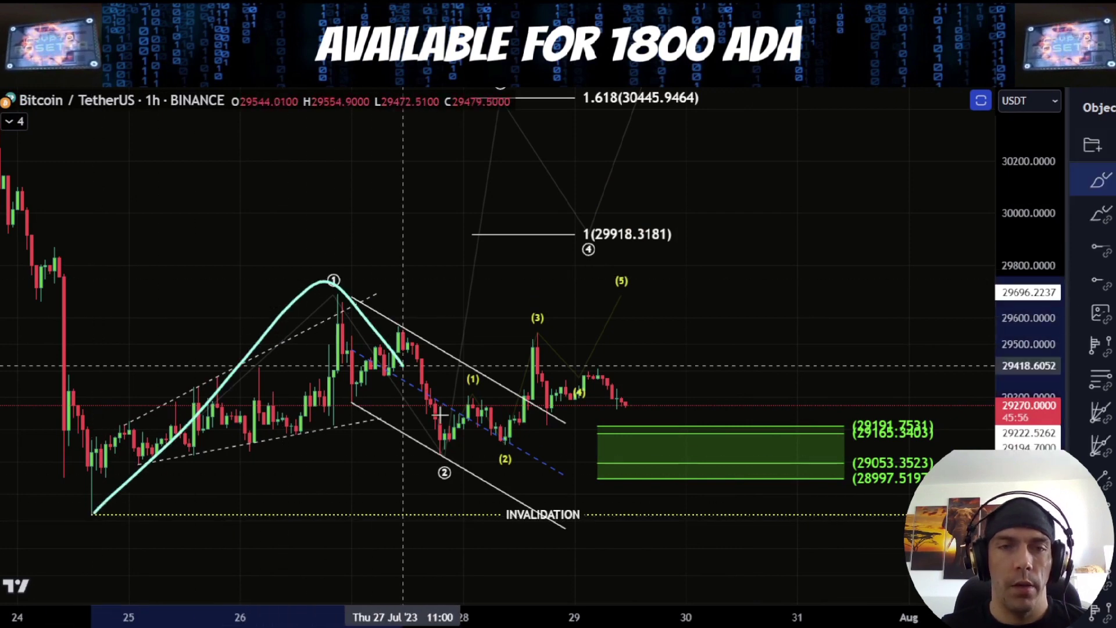
drag(517, 337, 543, 236)
mouse_move(692, 212)
mouse_down()
mouse_move(506, 219)
mouse_move(730, 237)
mouse_up()
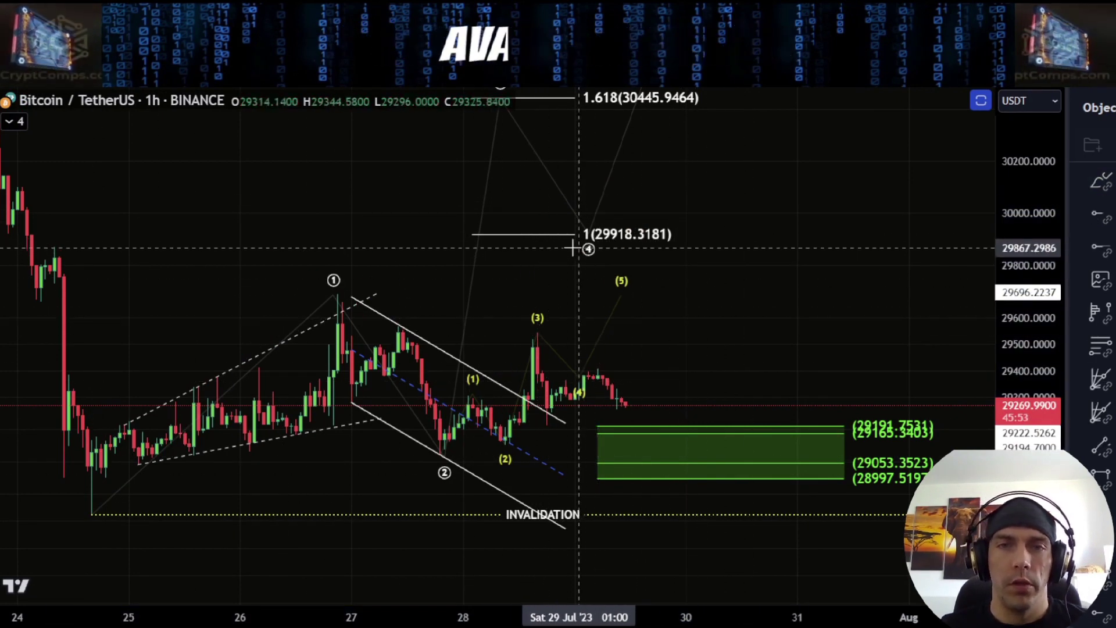
drag(575, 249, 695, 253)
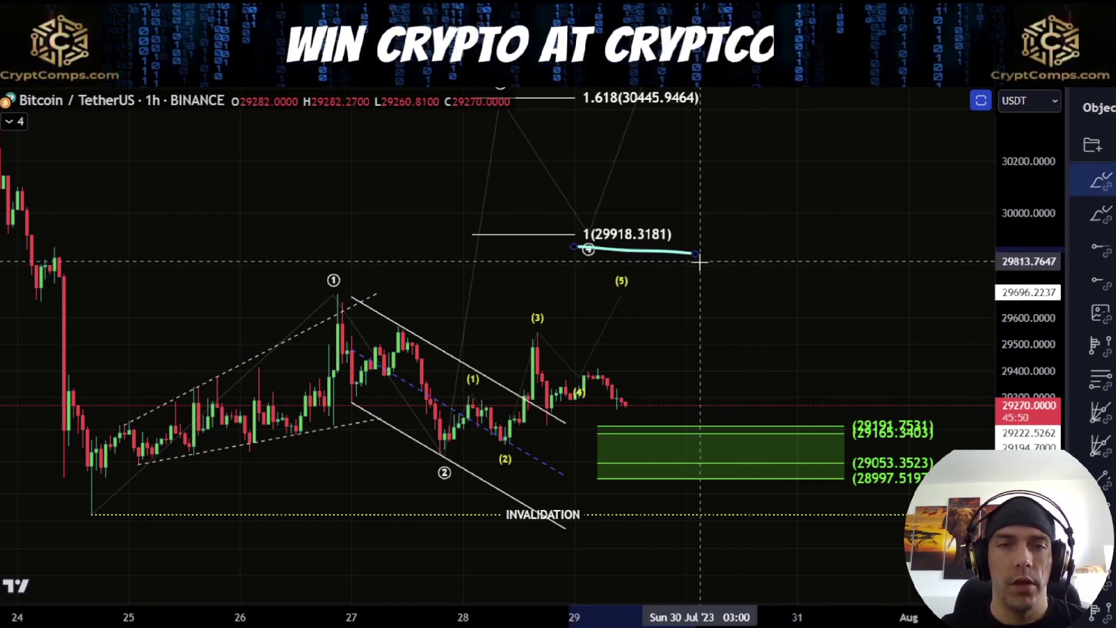
key(Delete)
Sketch a path through circled 1 and 2 up to the 1.618 target, mark around 30445.9464, and undo the strokes.
scroll(700, 262, down, 4)
drag(1031, 194, 1037, 266)
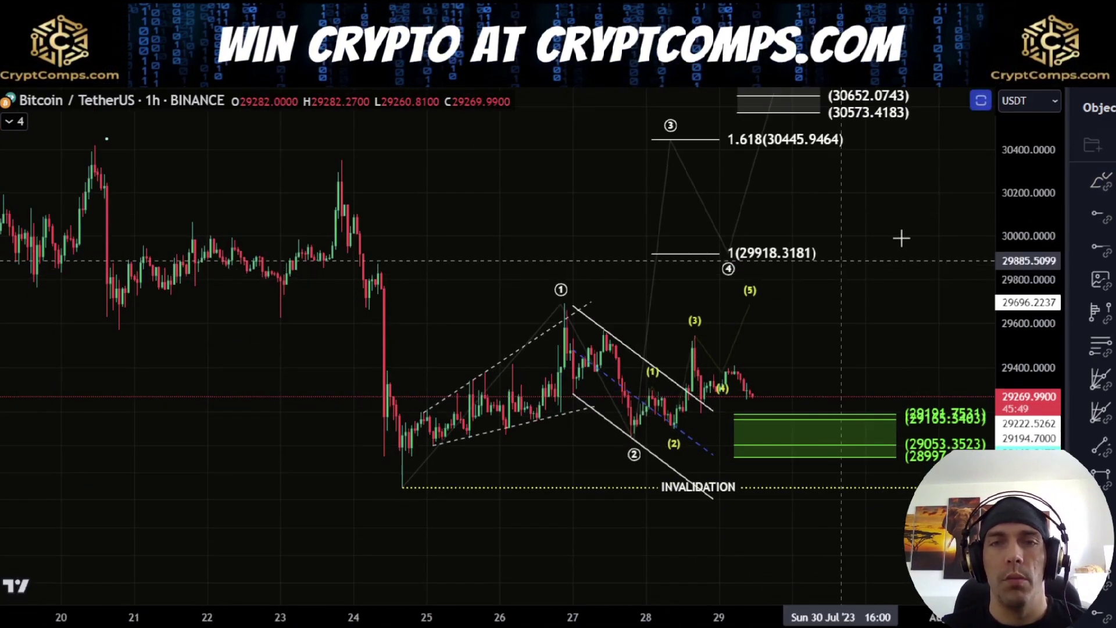
drag(902, 239, 744, 252)
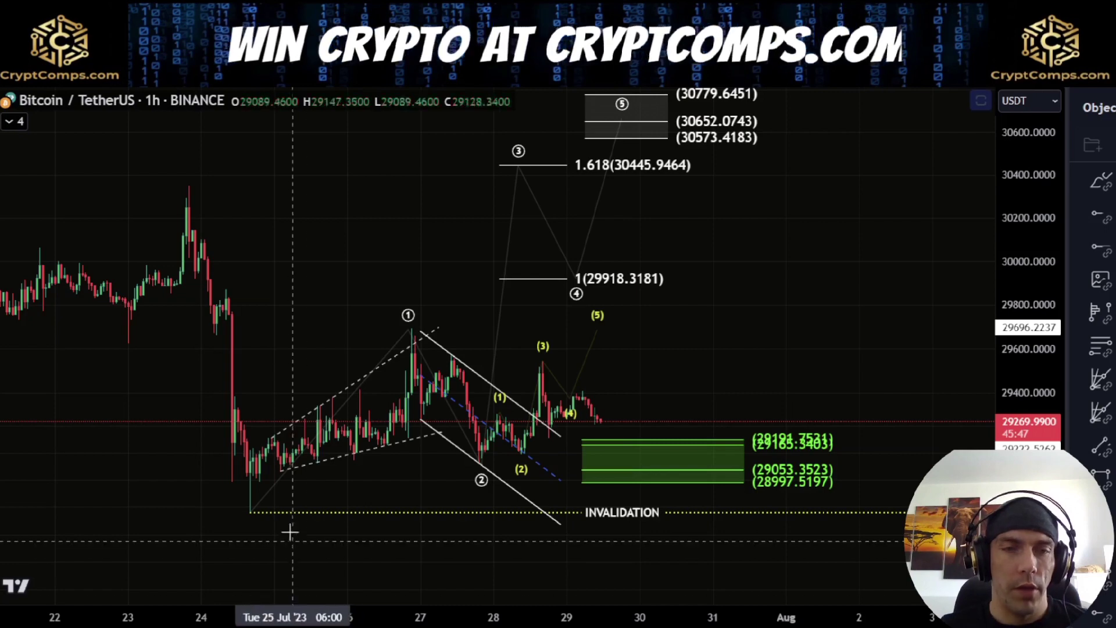
drag(248, 508, 372, 348)
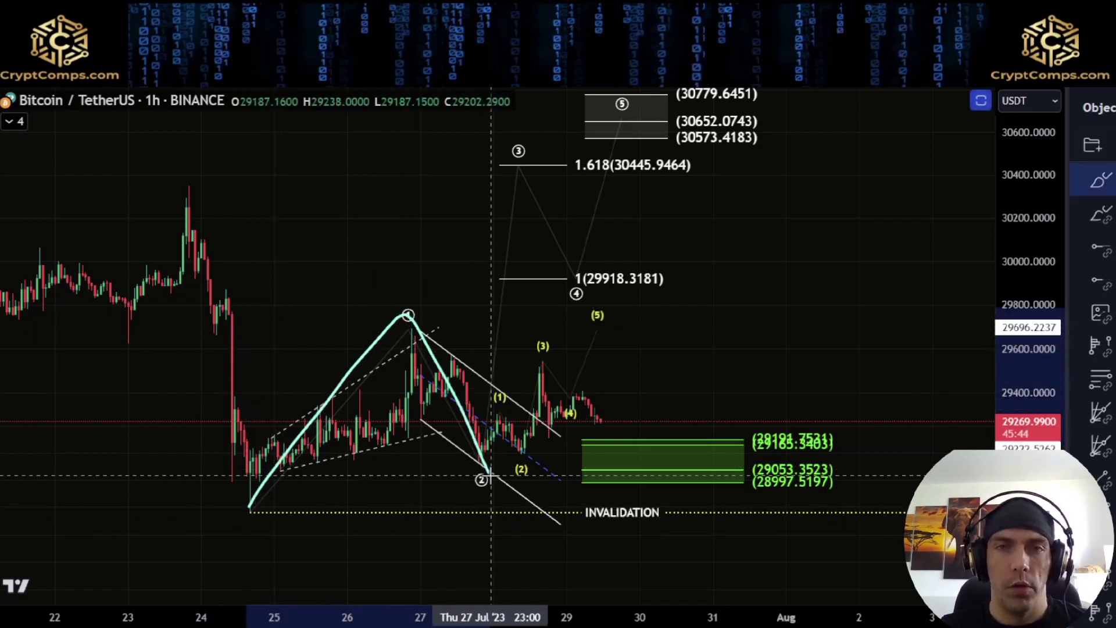
drag(491, 475, 598, 157)
drag(703, 149, 584, 150)
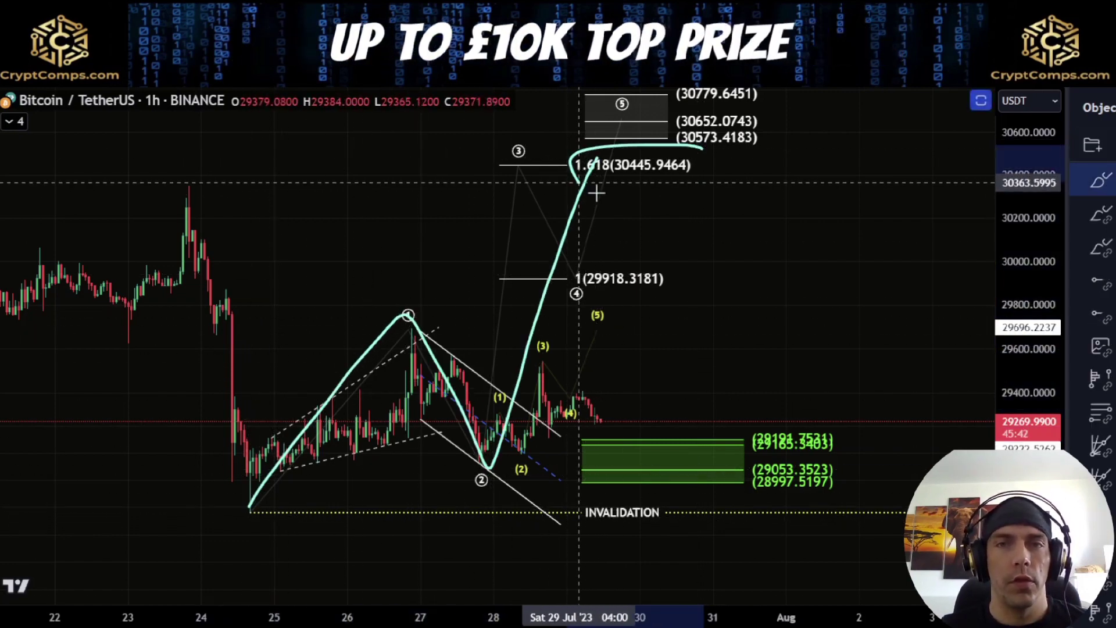
drag(596, 193, 724, 155)
key(ctrl+z)
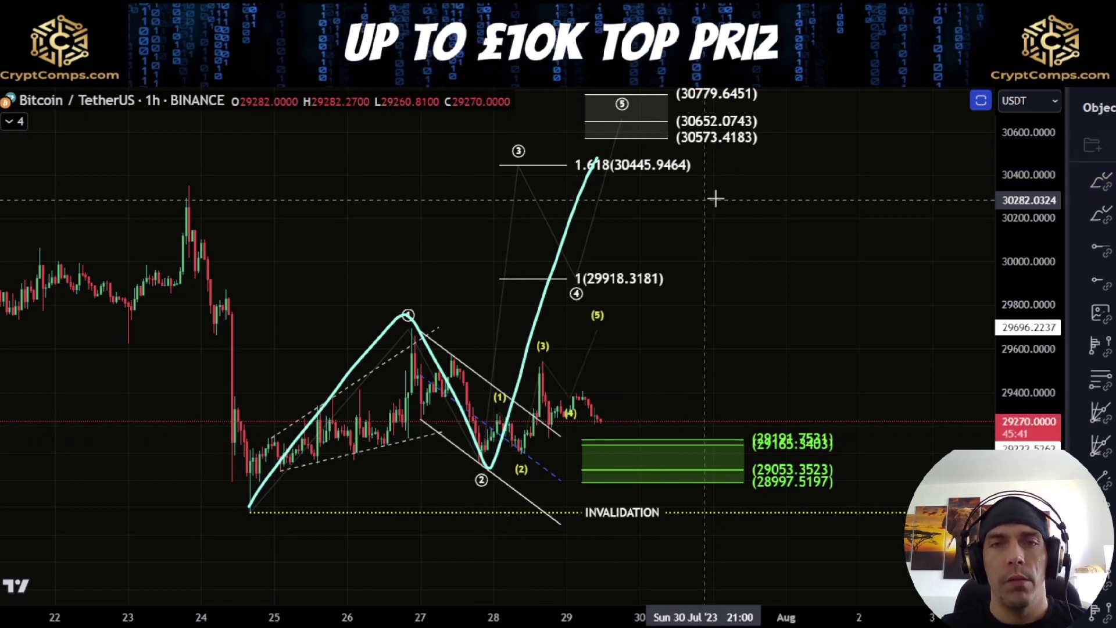
key(ctrl+z)
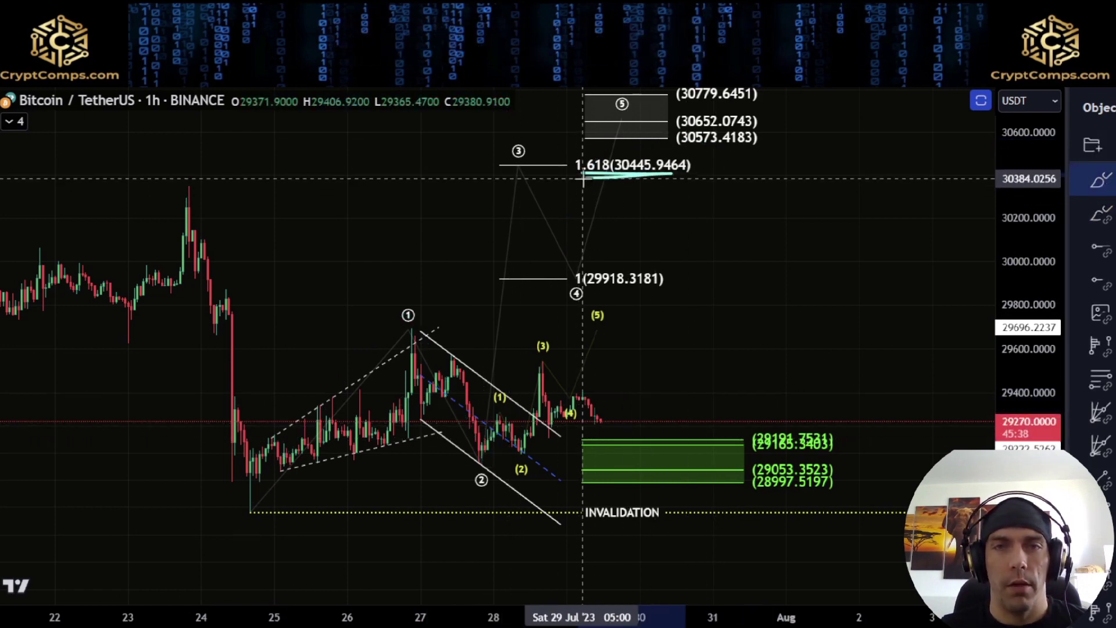
key(ctrl+z)
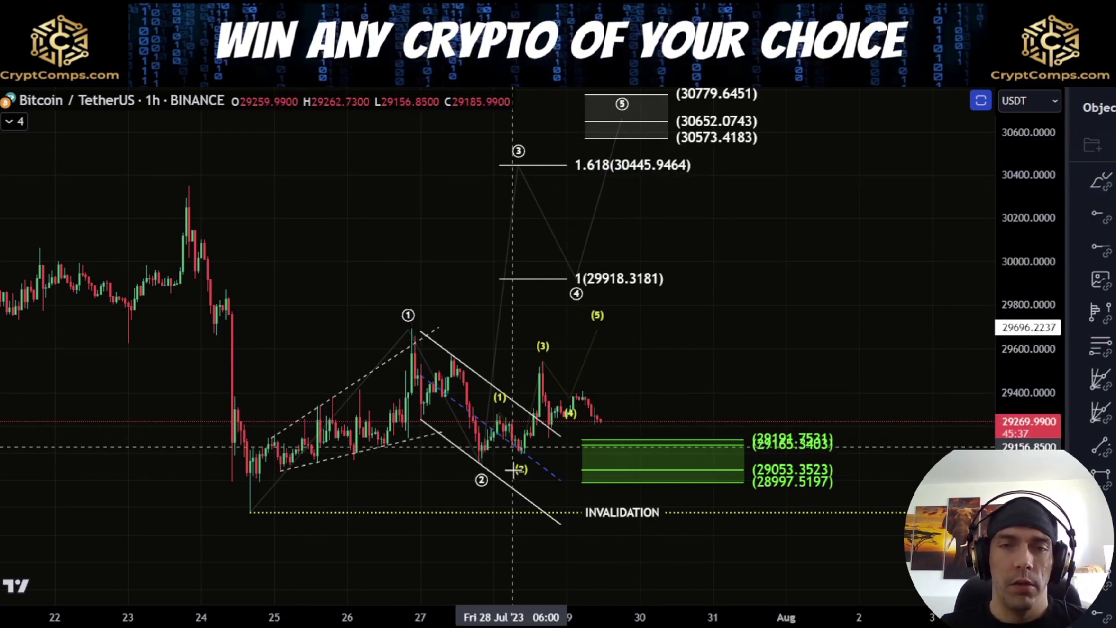
Sketch the smaller path through yellow (1), (2) and (3) and the drop from (3), and undo the strokes.
scroll(514, 470, up, 3)
drag(1030, 494, 1028, 249)
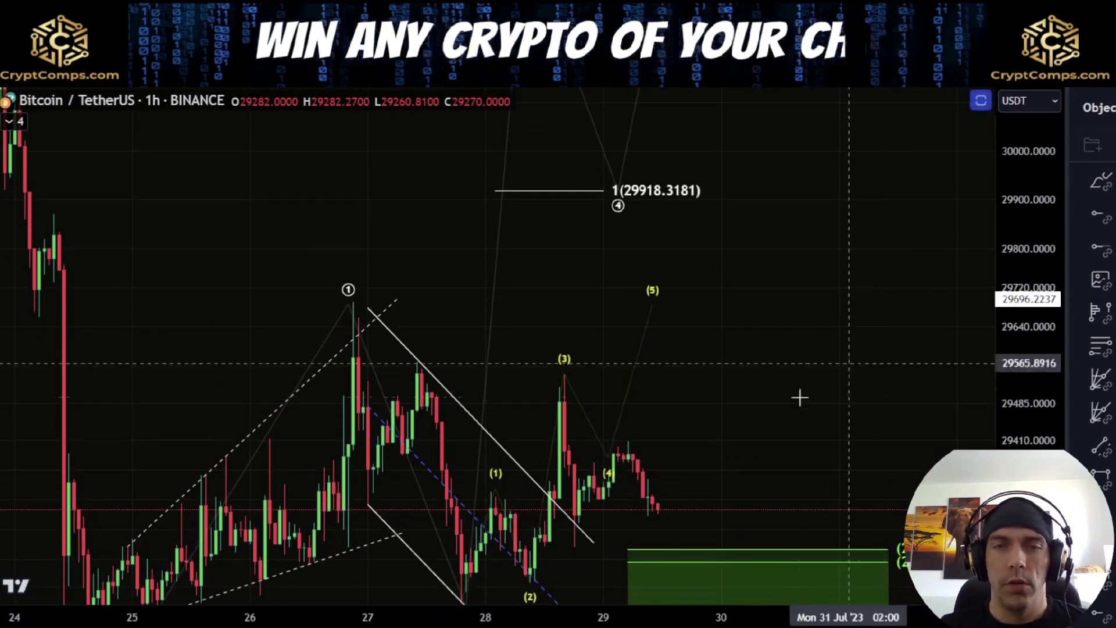
drag(795, 391, 754, 218)
drag(740, 261, 728, 322)
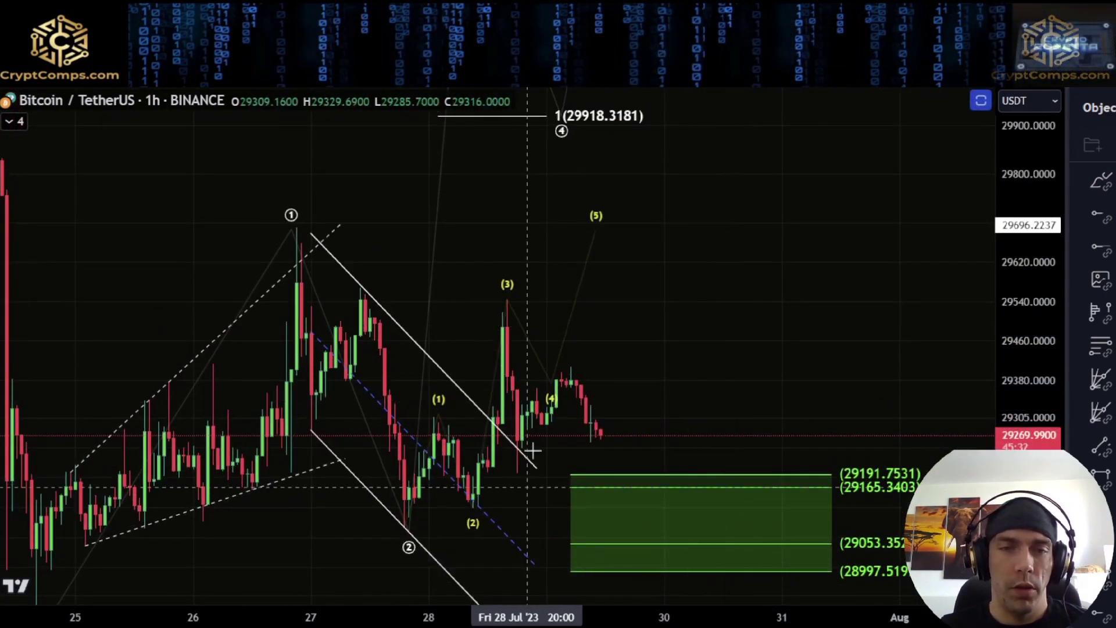
drag(690, 365, 685, 294)
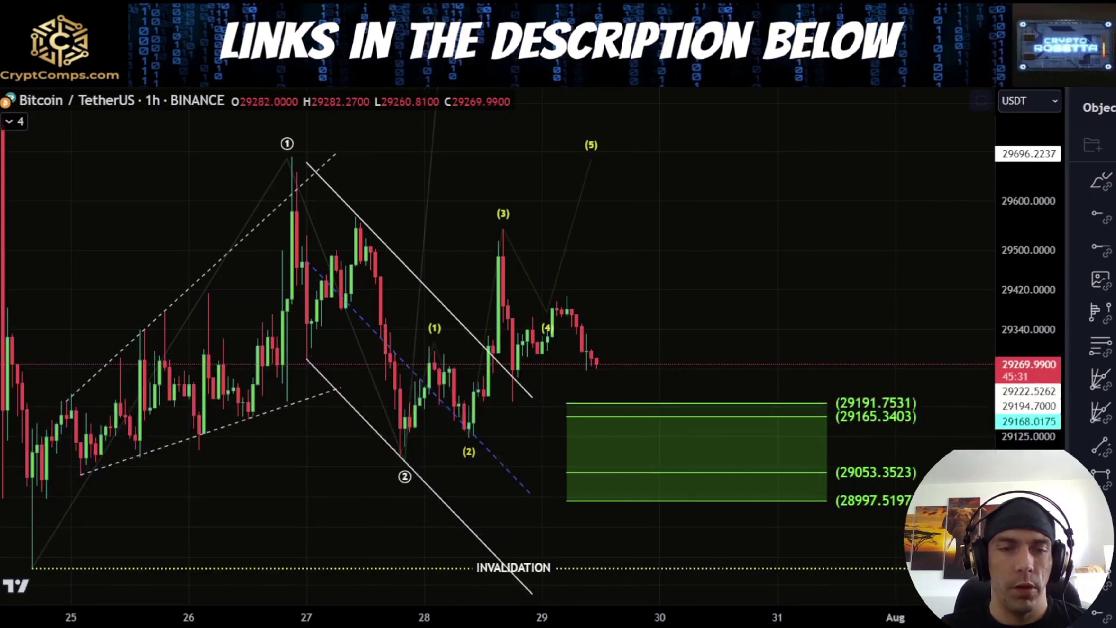
drag(401, 443, 440, 333)
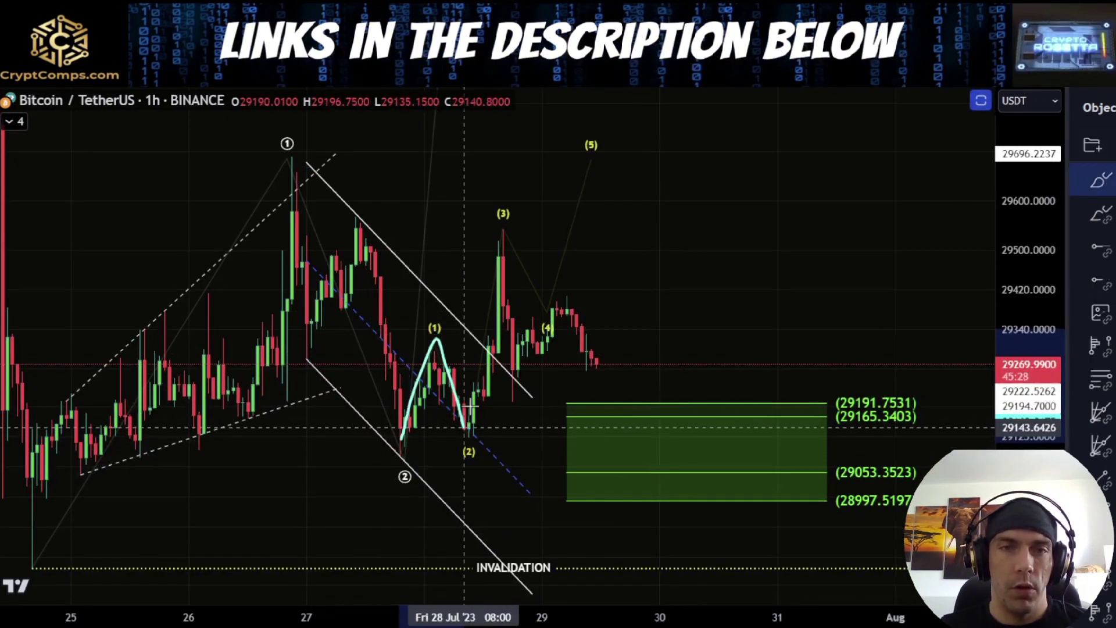
drag(465, 427, 526, 291)
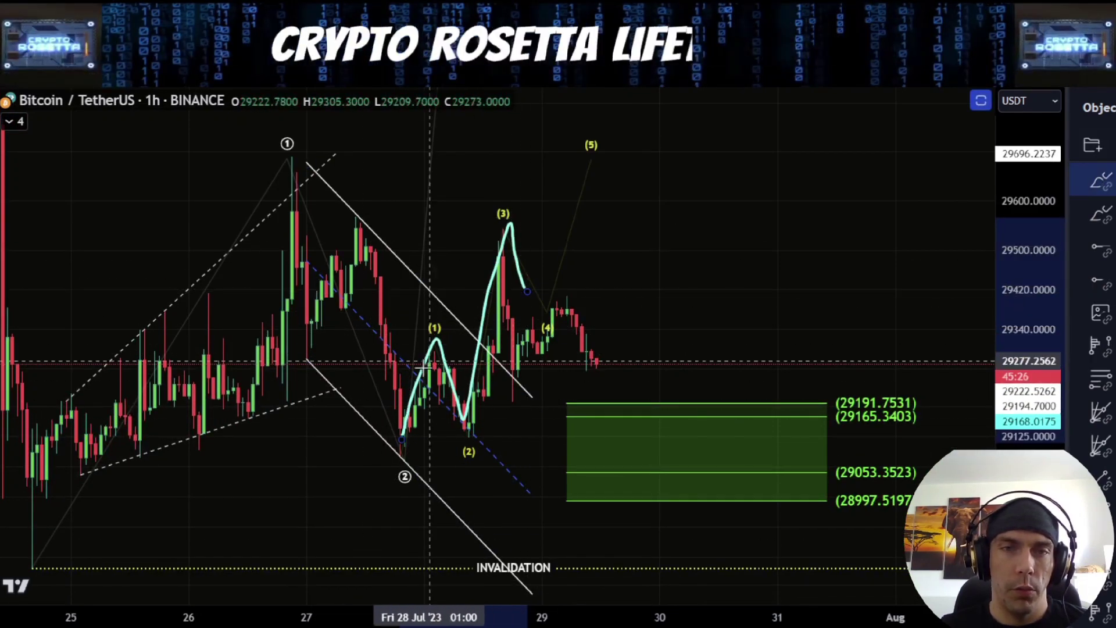
drag(396, 351, 453, 351)
key(ctrl+z)
key(ctrl+z)
key(ctrl+z)
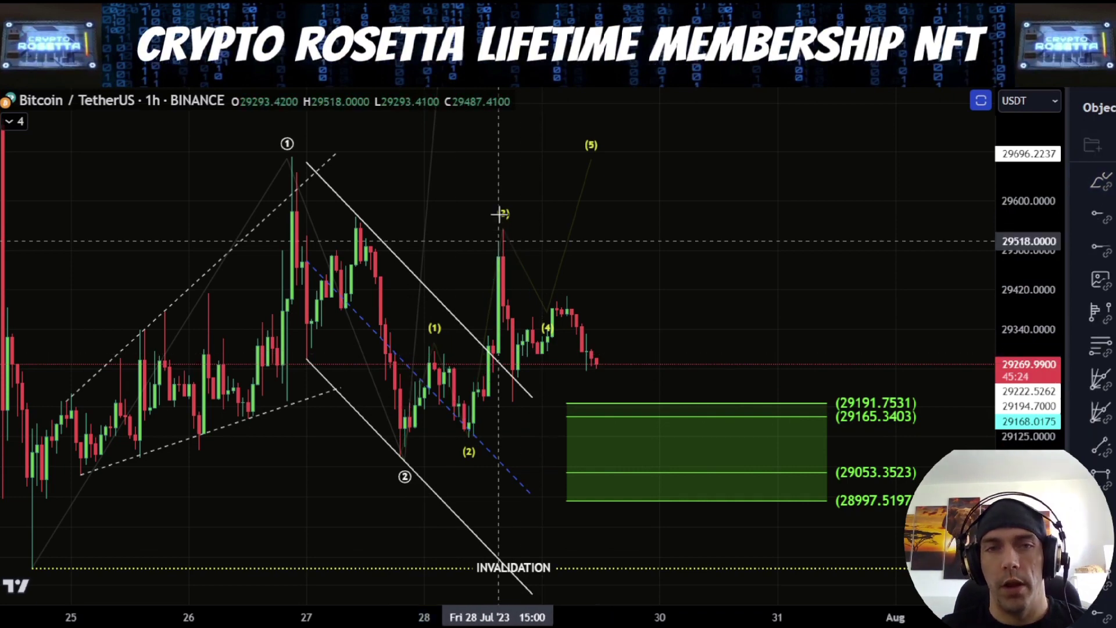
drag(498, 219, 515, 368)
key(ctrl+z)
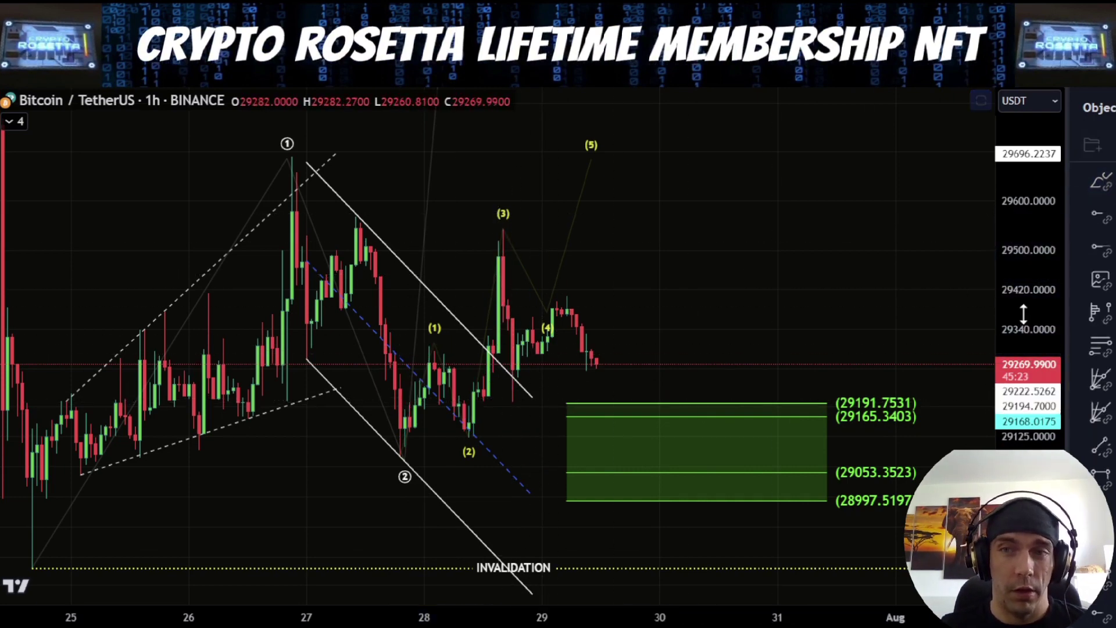
Raise the yellow wave points, placing (3) at about 29892, (4) at about 29752 and (5) above 30100.
drag(1024, 314, 1024, 335)
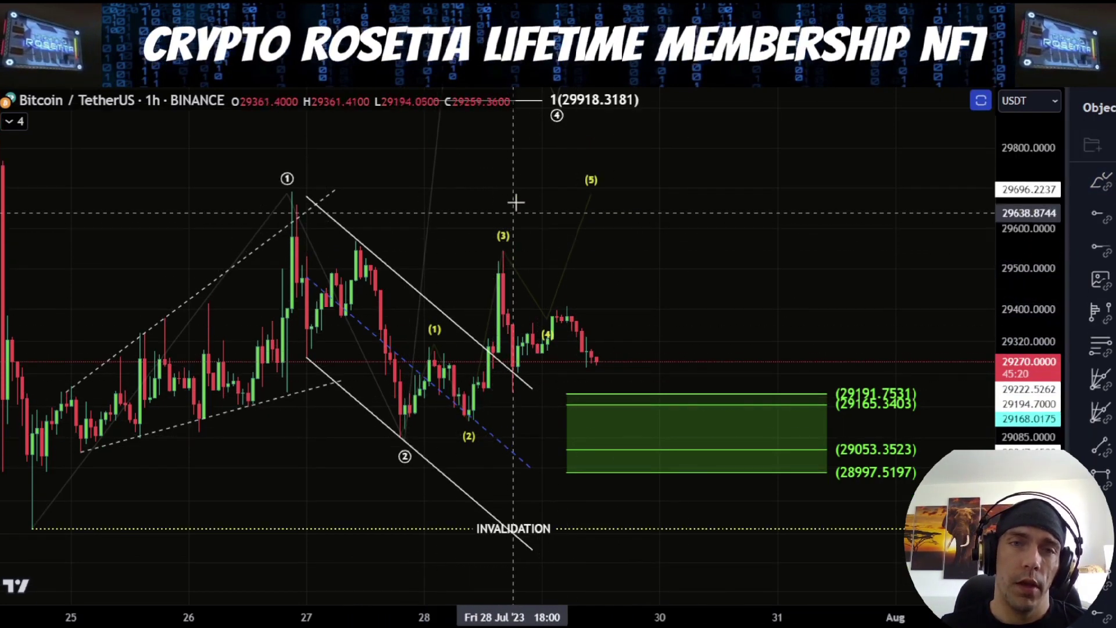
drag(534, 203, 517, 314)
drag(485, 361, 505, 222)
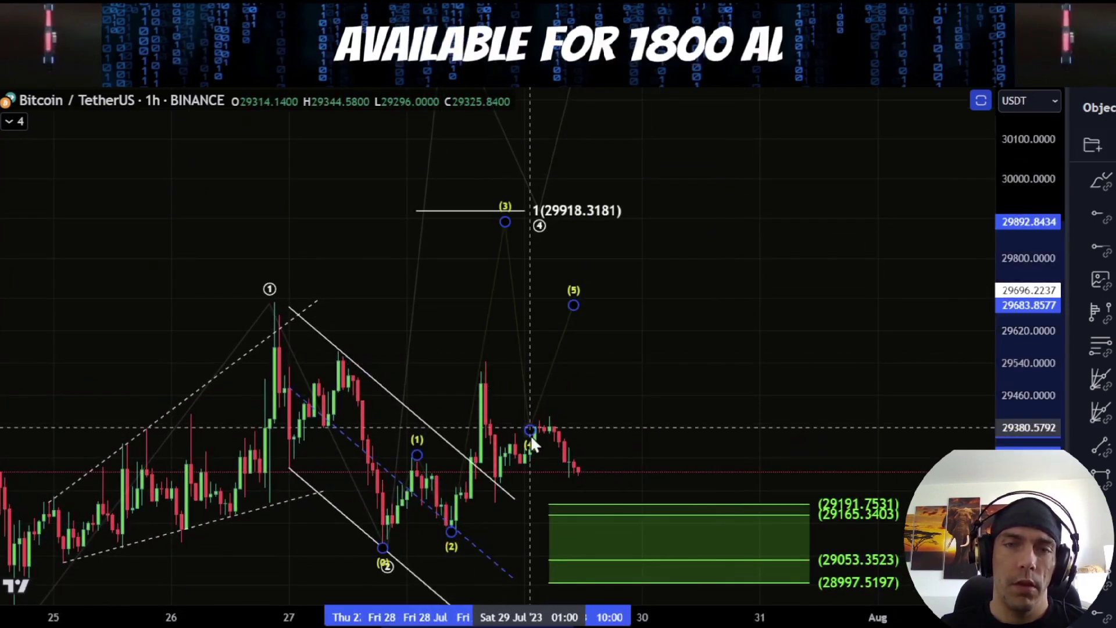
drag(530, 430, 623, 115)
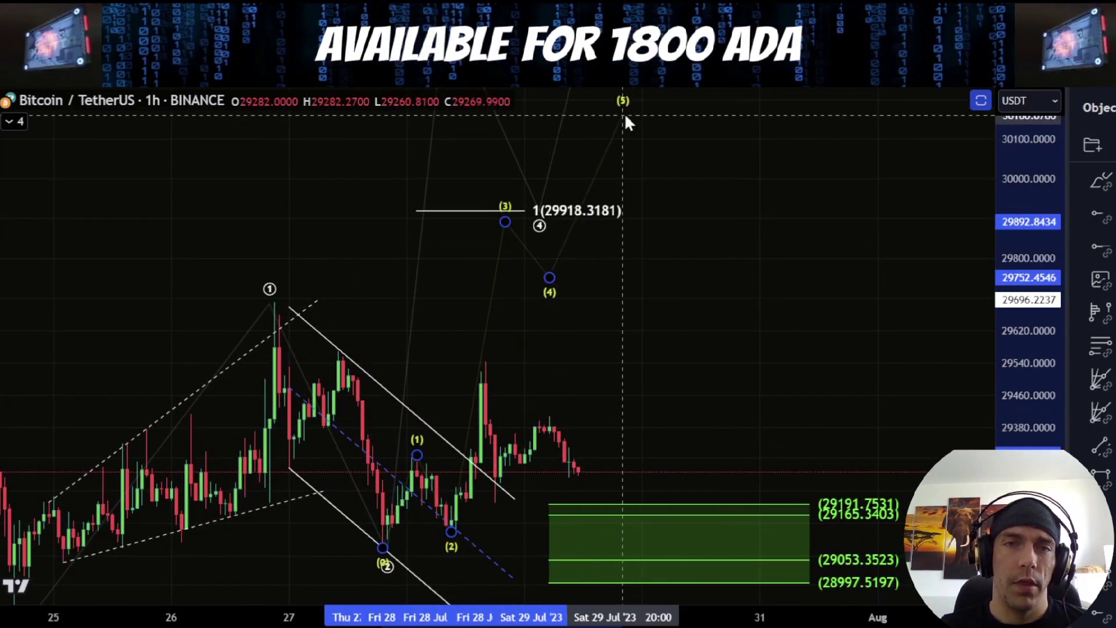
Switch from the circled 1-5 count to the turquoise 1-5 count with its invalidation line at 29194.0500.
drag(686, 342, 676, 329)
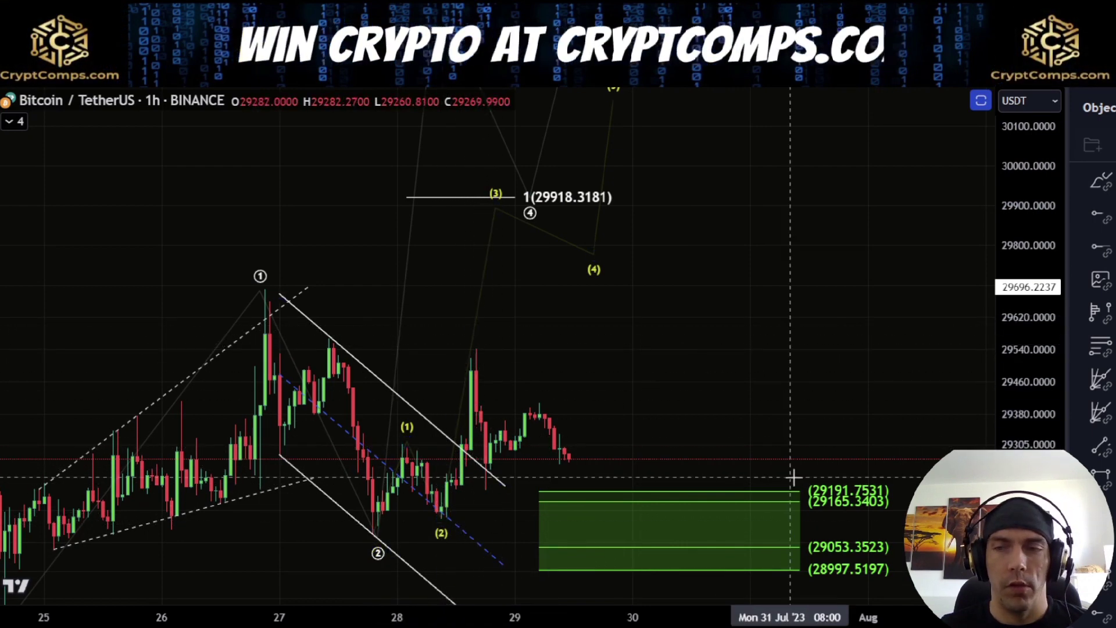
drag(792, 340, 713, 299)
scroll(773, 329, up, 4)
scroll(1099, 349, down, 3)
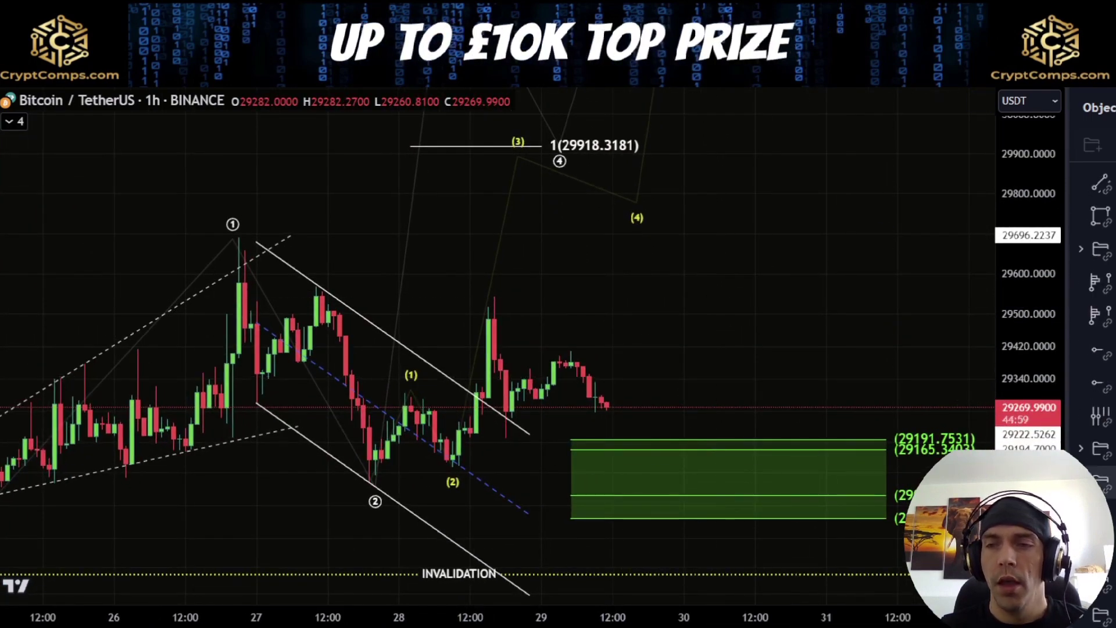
click(1110, 482)
click(1110, 515)
scroll(521, 531, up, 4)
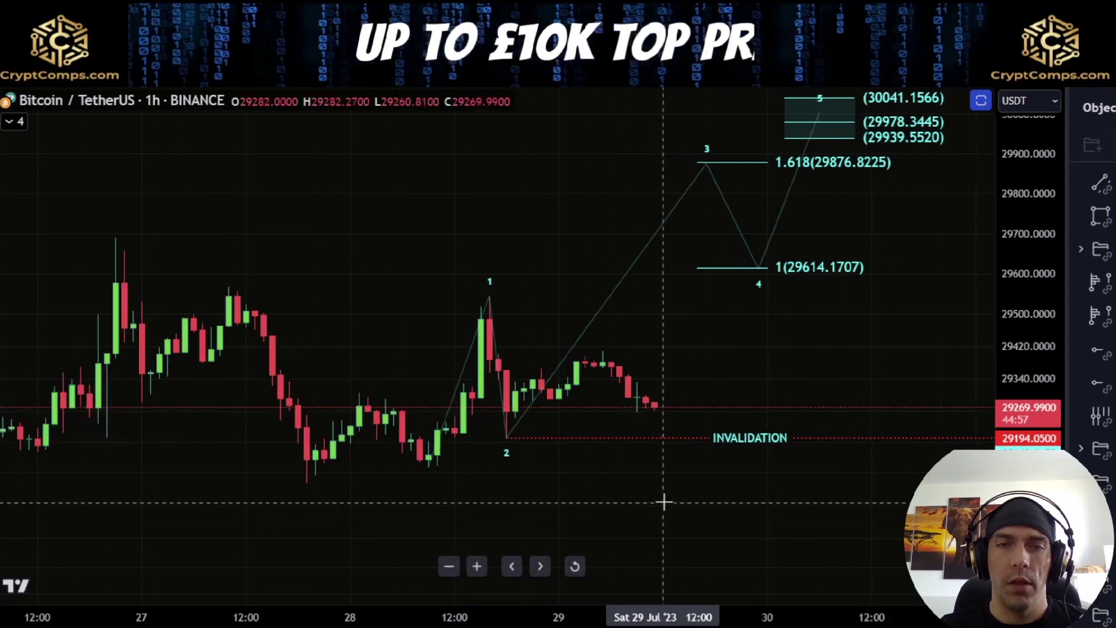
Sketch the path through turquoise 1 and 2 up towards the 1.618 target, trace the bounce from 2, and undo the strokes.
drag(657, 502, 556, 518)
drag(1029, 513, 1029, 384)
drag(853, 410, 840, 294)
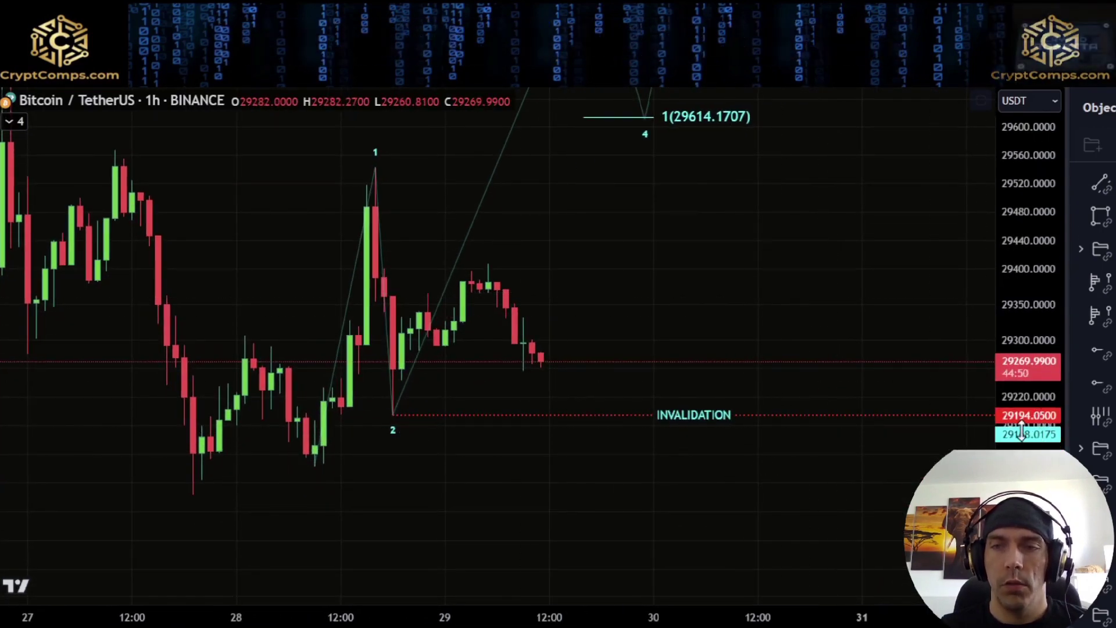
drag(1025, 278, 1027, 397)
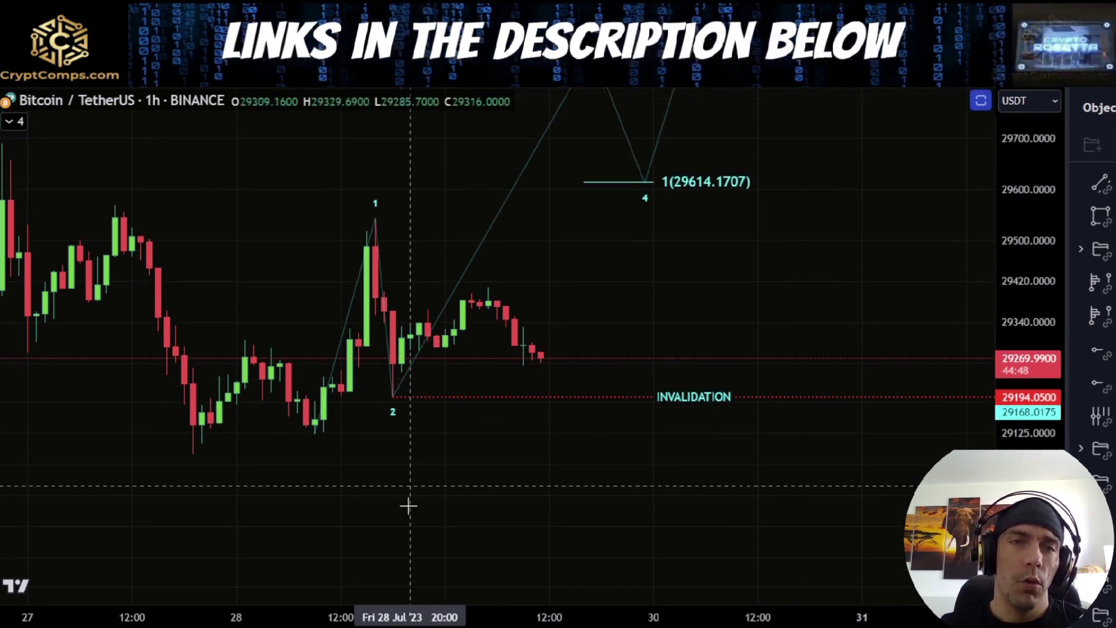
drag(409, 506, 407, 548)
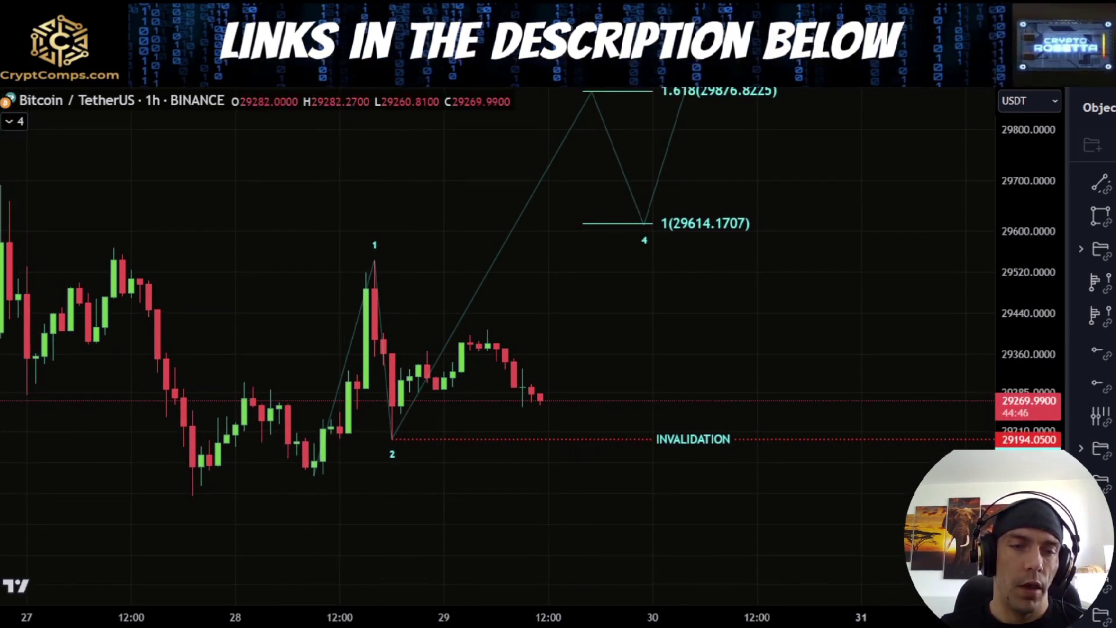
mouse_move(314, 470)
mouse_down()
mouse_move(375, 263)
mouse_move(393, 451)
mouse_move(511, 182)
mouse_move(570, 112)
mouse_up()
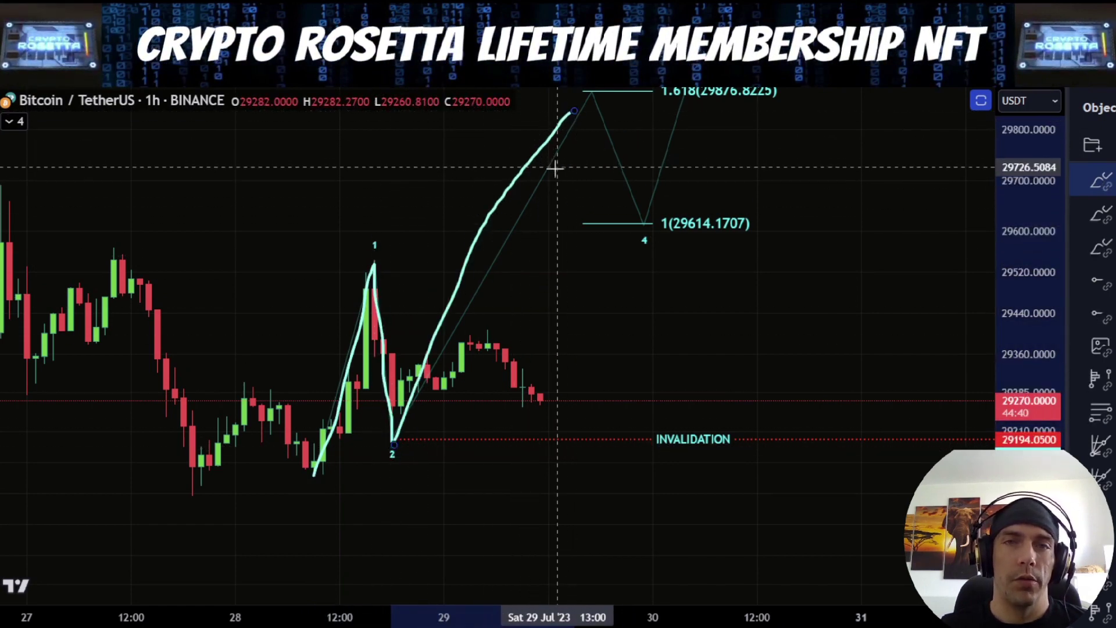
key(ctrl+z)
key(ctrl+z)
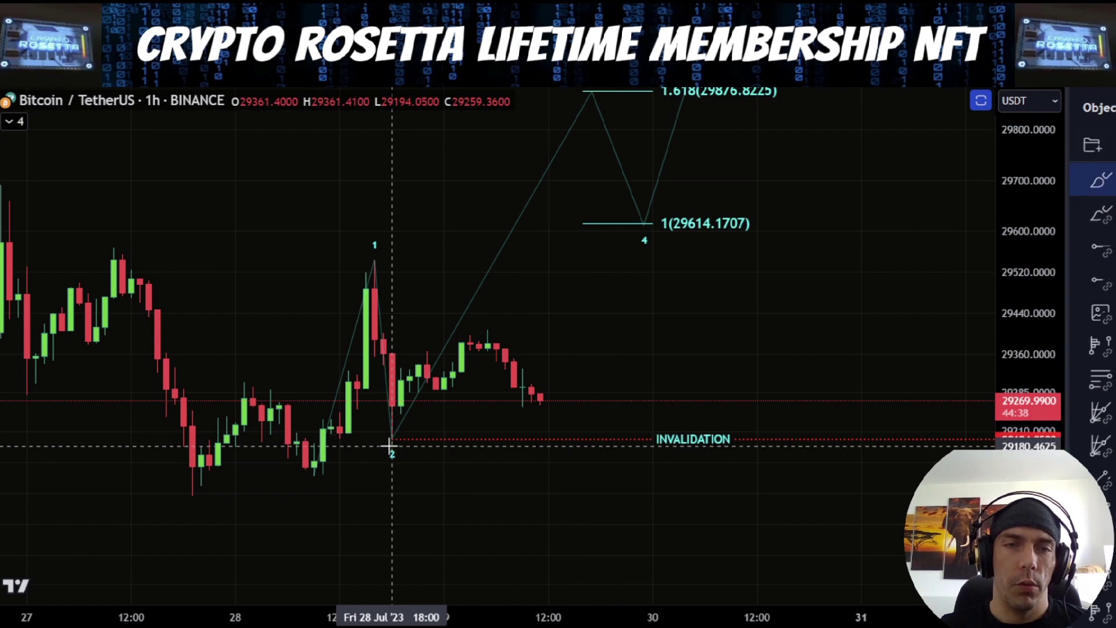
mouse_move(407, 420)
mouse_down()
mouse_move(427, 354)
mouse_move(447, 383)
mouse_move(476, 343)
mouse_up()
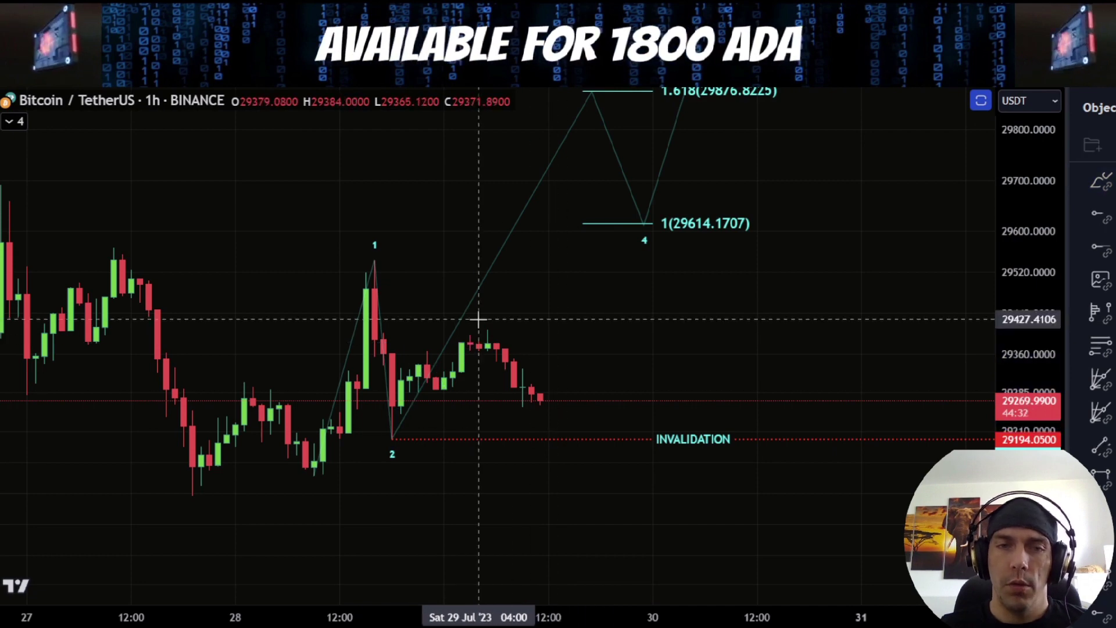
drag(480, 323, 523, 405)
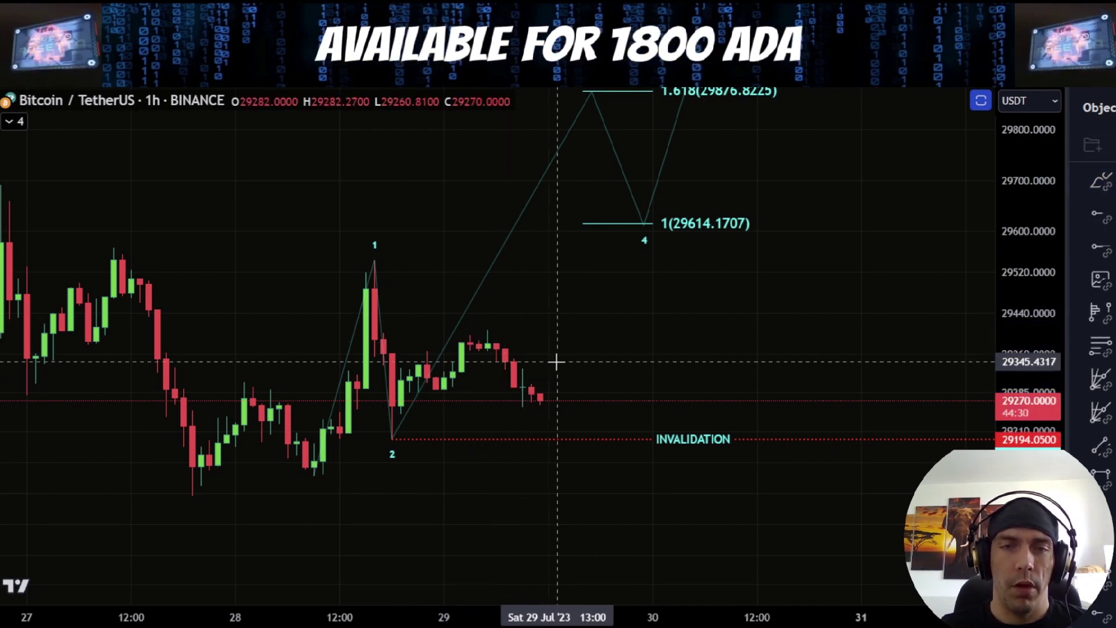
Switch the chart to the 15-minute timeframe and frame the price action between turquoise wave 1 and the latest candles.
scroll(587, 433, up, 4)
double_click(1029, 369)
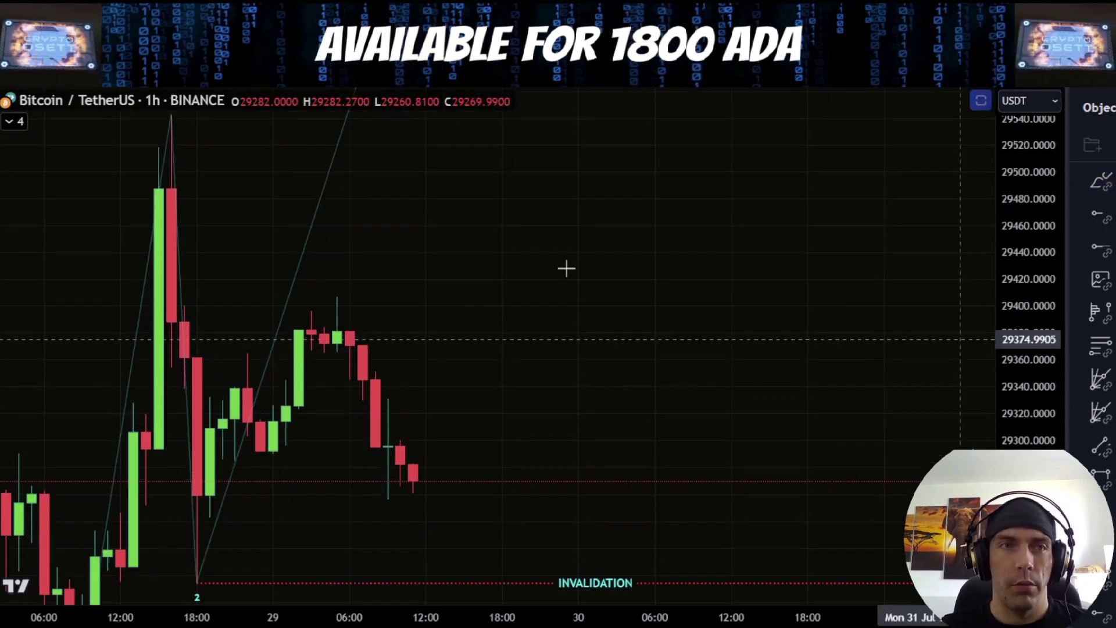
click(204, 74)
scroll(569, 461, down, 5)
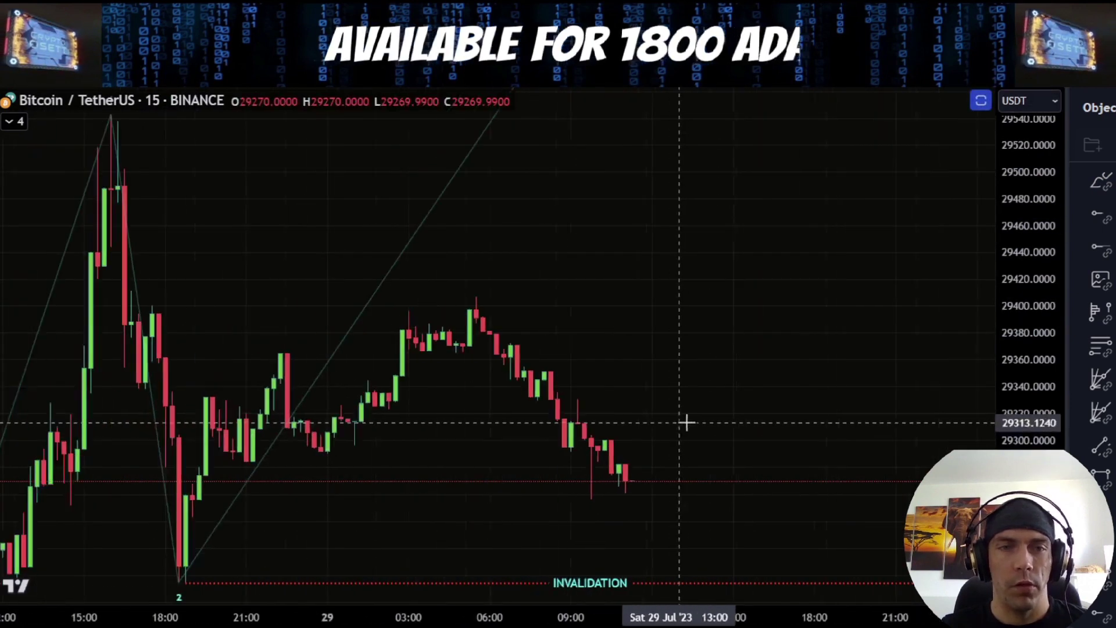
drag(1025, 342, 1024, 431)
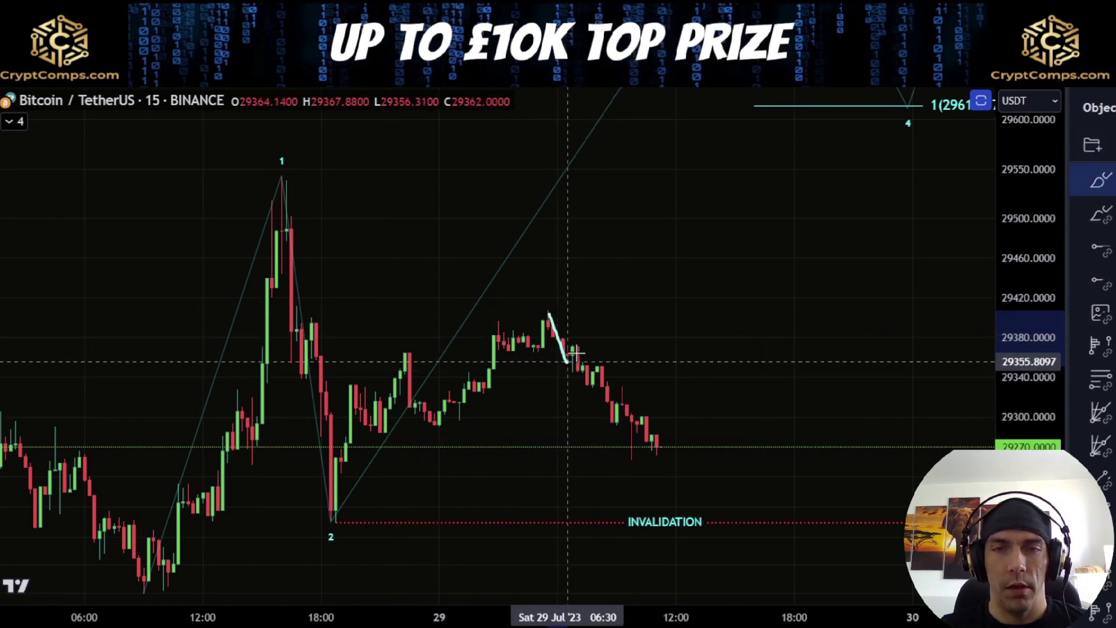
Sketch the stepped decline from the 29 July high to the latest candles, retrace it, and undo the strokes.
mouse_move(568, 362)
mouse_down()
mouse_move(575, 343)
mouse_move(597, 365)
mouse_up()
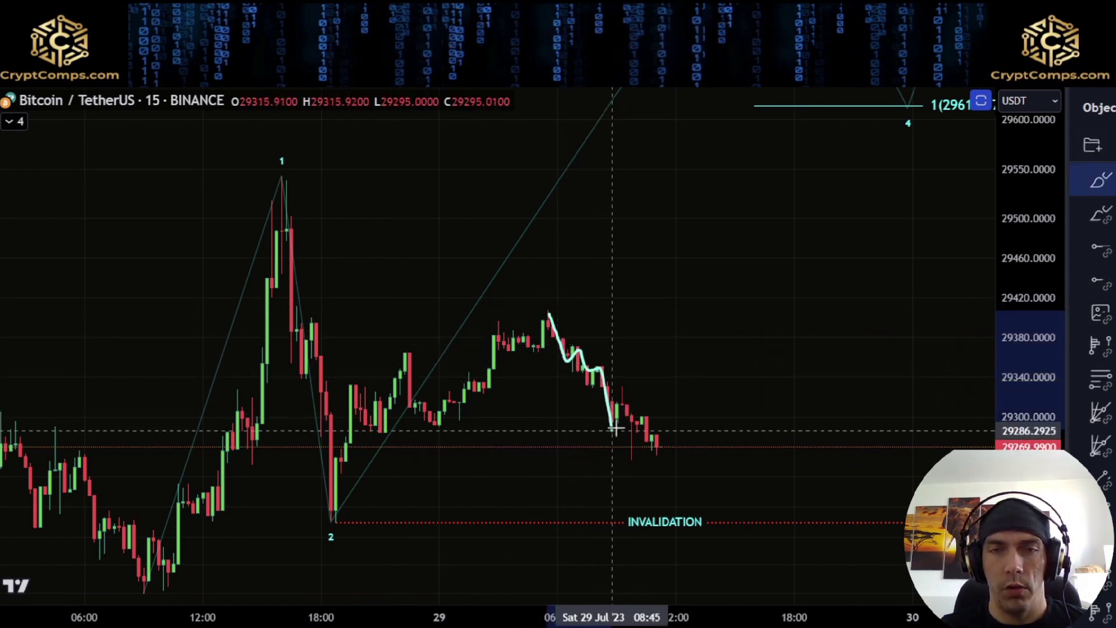
drag(638, 459, 646, 424)
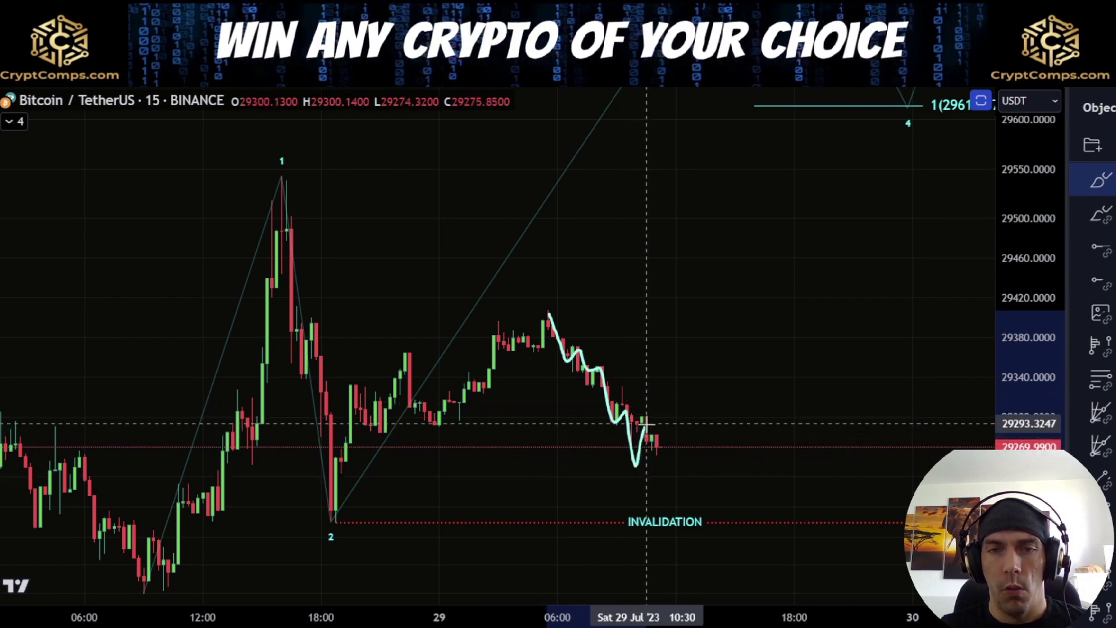
drag(672, 492, 672, 492)
key(ctrl+z)
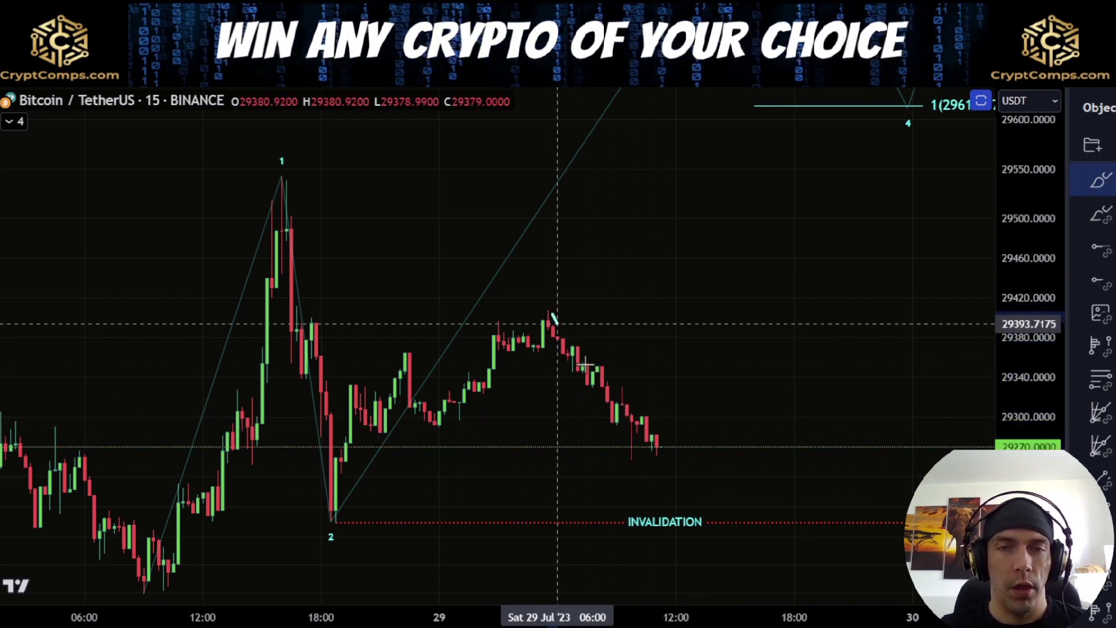
drag(556, 319, 655, 468)
key(ctrl+z)
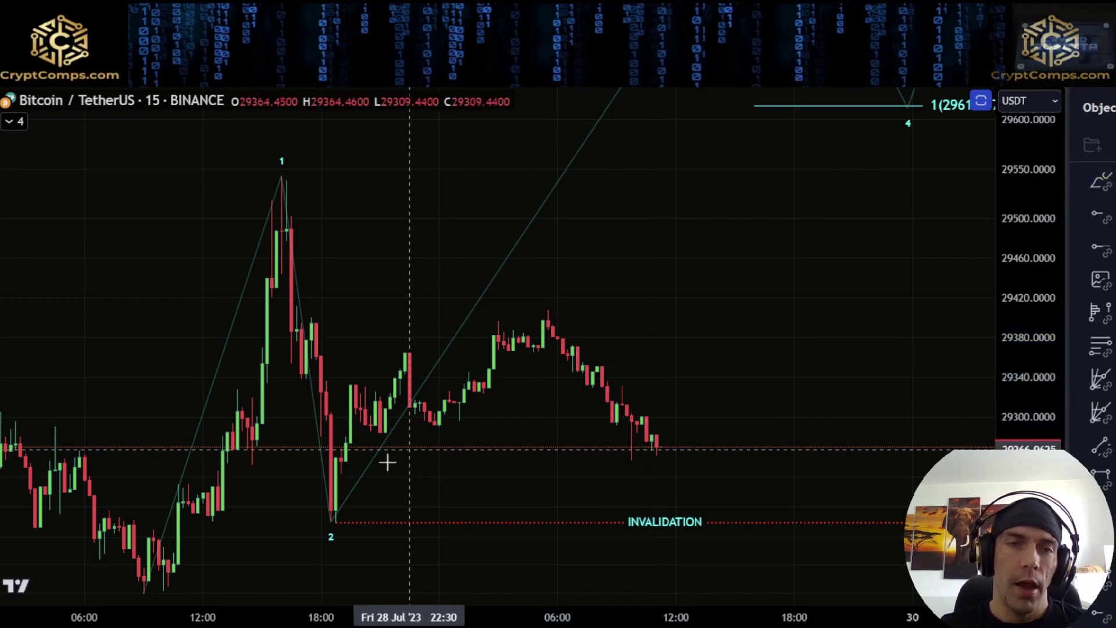
Sketch the dip and rise from the 28 July 22:30 peak to above the 29 July high, and undo the stroke.
drag(411, 344, 411, 343)
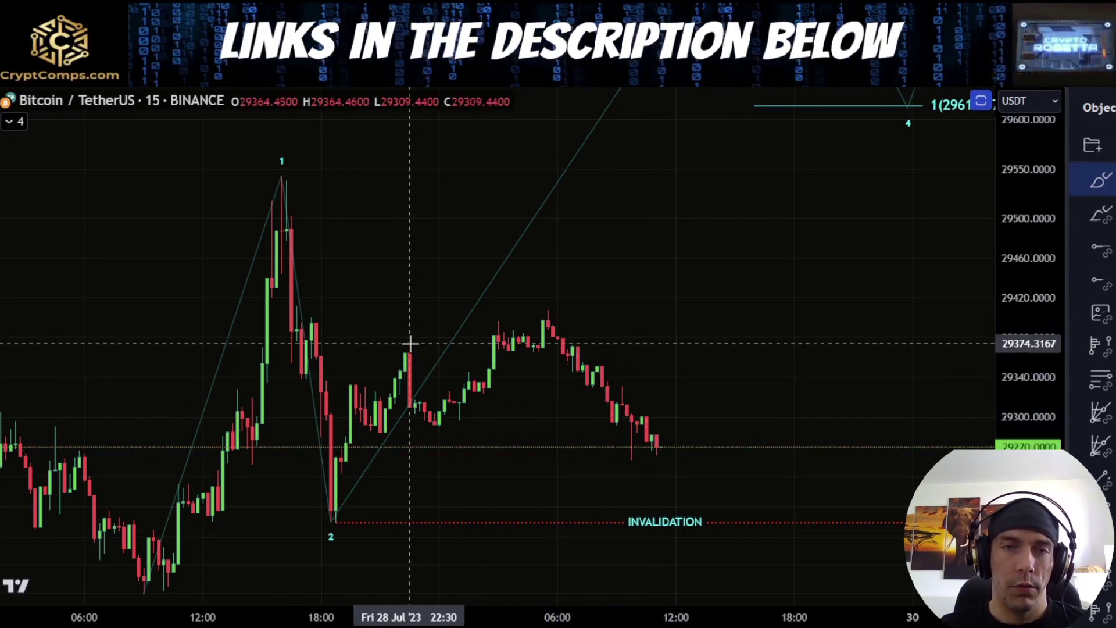
mouse_move(431, 382)
mouse_down()
mouse_move(454, 440)
mouse_move(529, 301)
mouse_up()
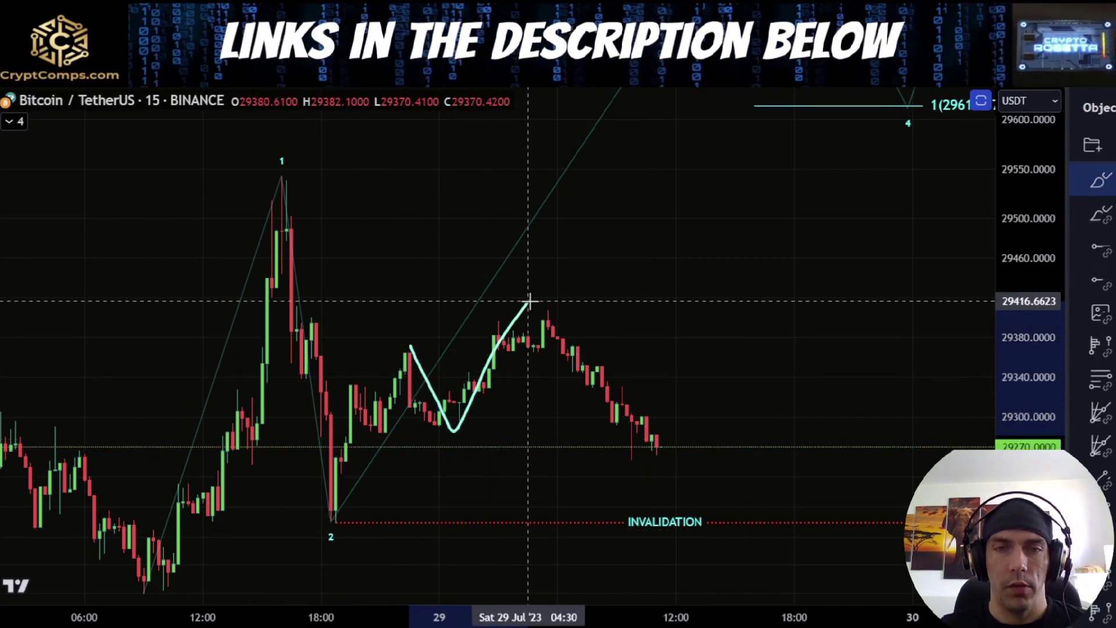
key(ctrl+z)
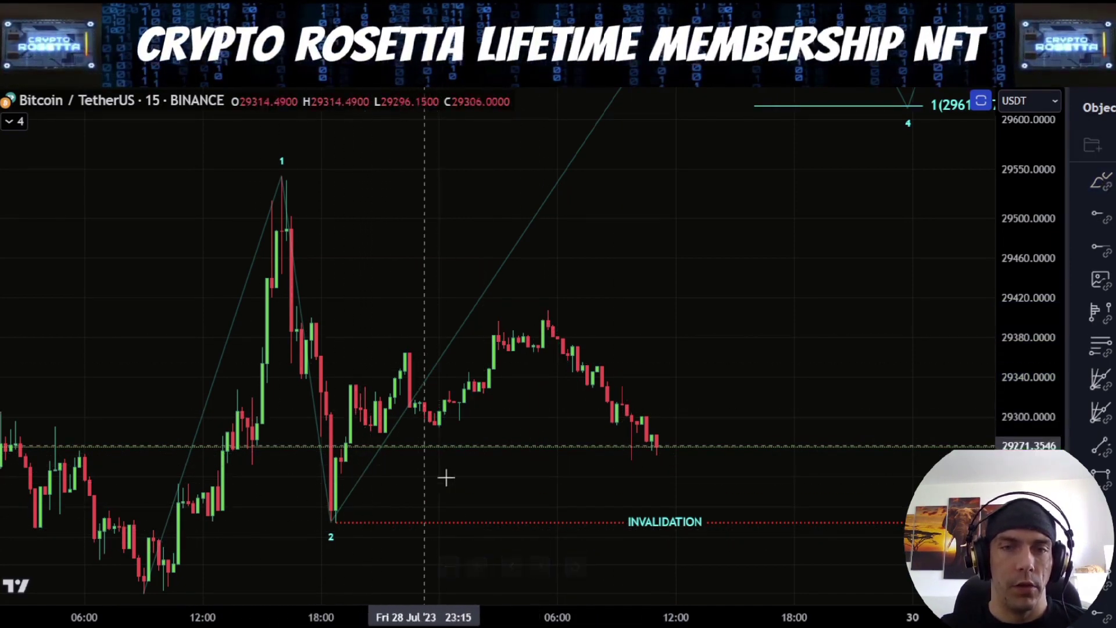
Examine the turquoise count from wave 1 to the 1.618 level at 29876.8225 and the wave 4 level at 29614.1707.
scroll(640, 421, down, 4)
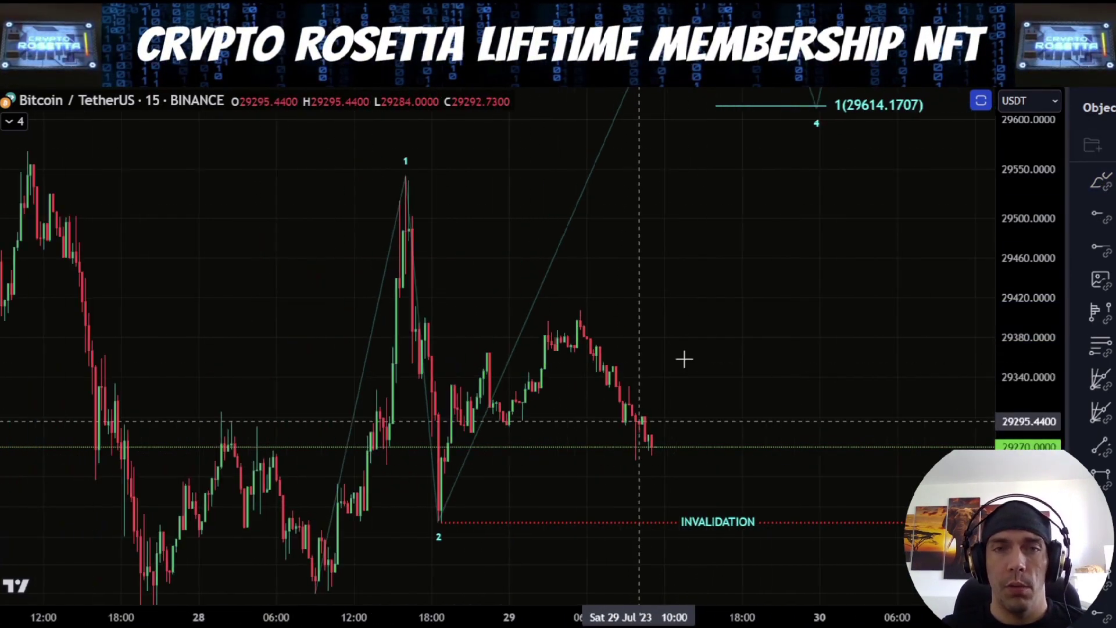
drag(668, 333, 576, 445)
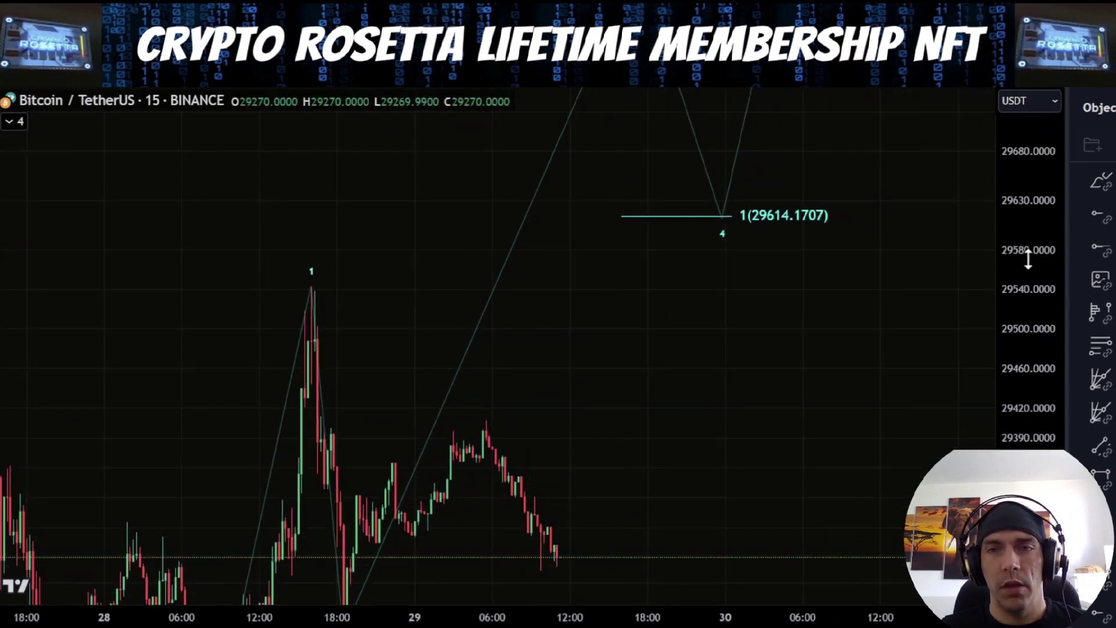
drag(1027, 259, 1002, 438)
scroll(788, 384, down, 3)
drag(772, 377, 658, 369)
mouse_move(414, 563)
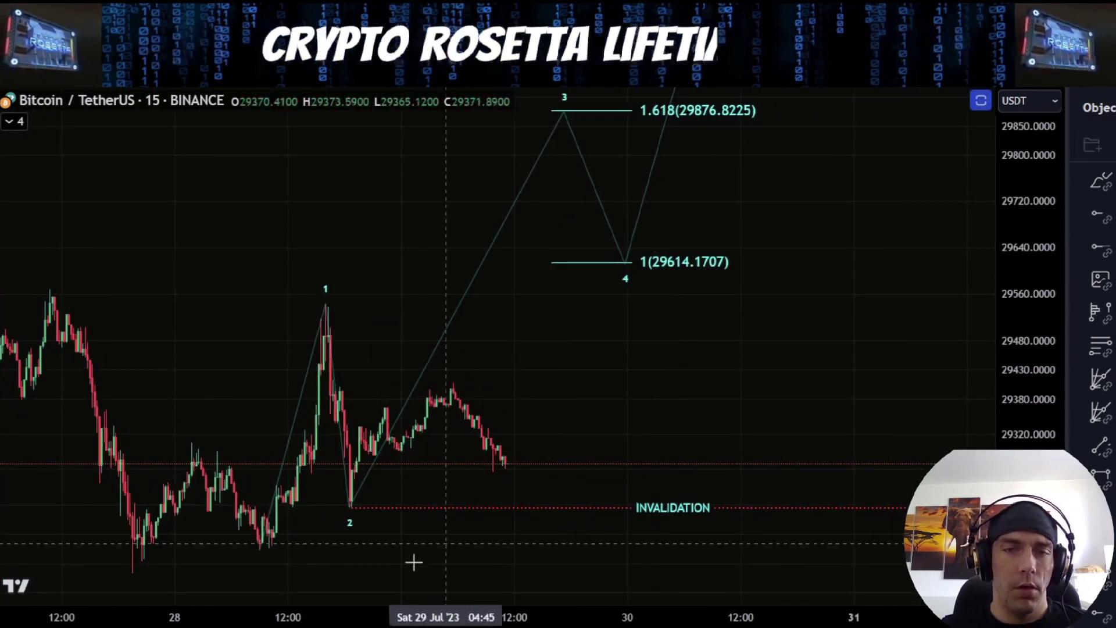
key(ctrl+z)
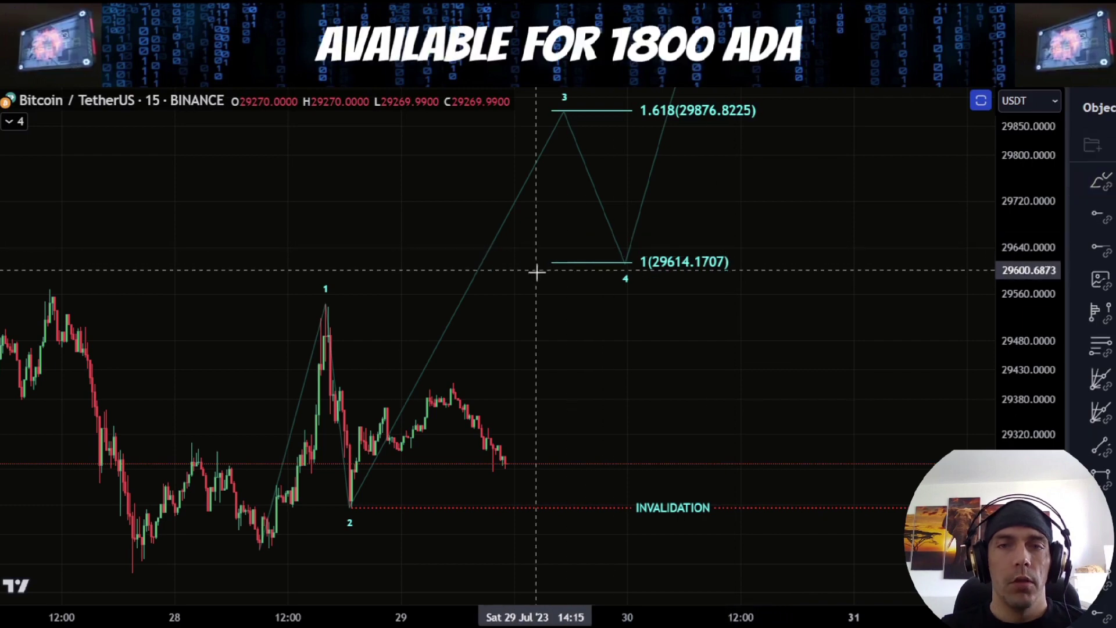
mouse_move(538, 271)
mouse_down()
mouse_move(710, 239)
mouse_move(503, 256)
mouse_up()
key(ctrl+z)
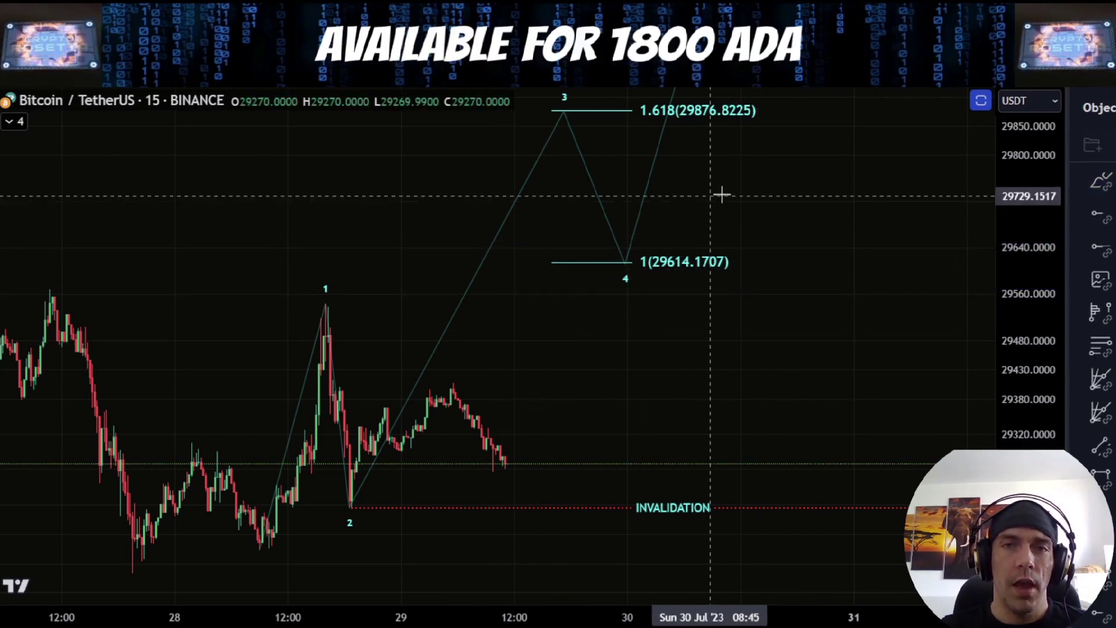
Trace the rise from the 28 July low through turquoise 1 up to the wave 5 target zone, and remove the strokes.
drag(721, 192, 700, 302)
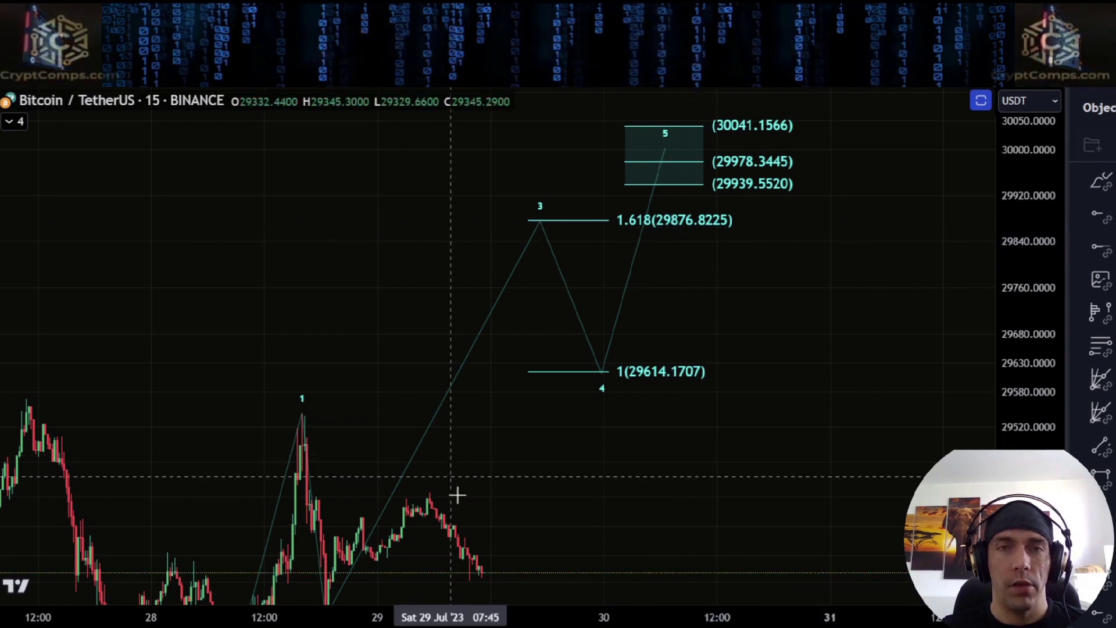
drag(460, 495, 510, 337)
drag(1057, 262, 988, 401)
scroll(814, 284, down, 4)
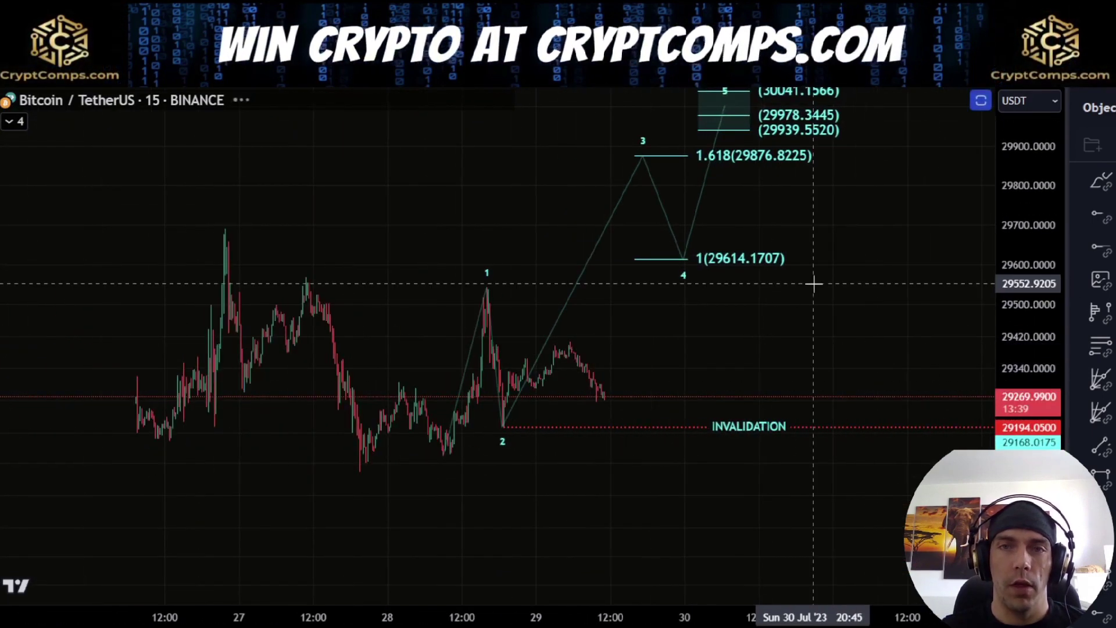
drag(814, 284, 702, 368)
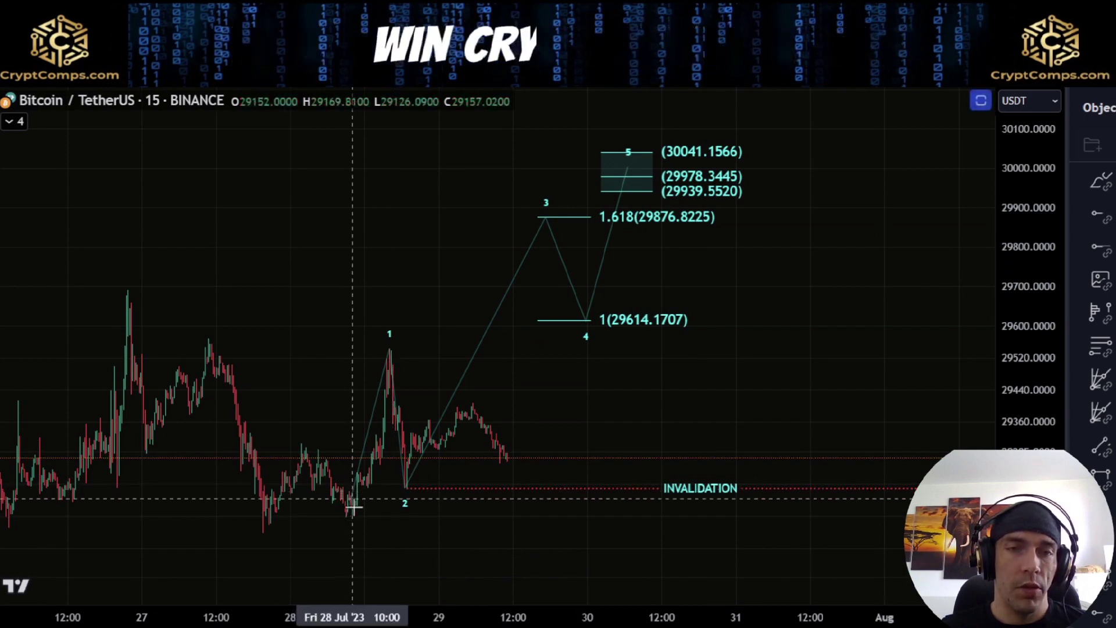
drag(354, 513, 398, 358)
mouse_move(522, 286)
mouse_down()
mouse_move(586, 326)
mouse_move(651, 171)
mouse_up()
key(Delete)
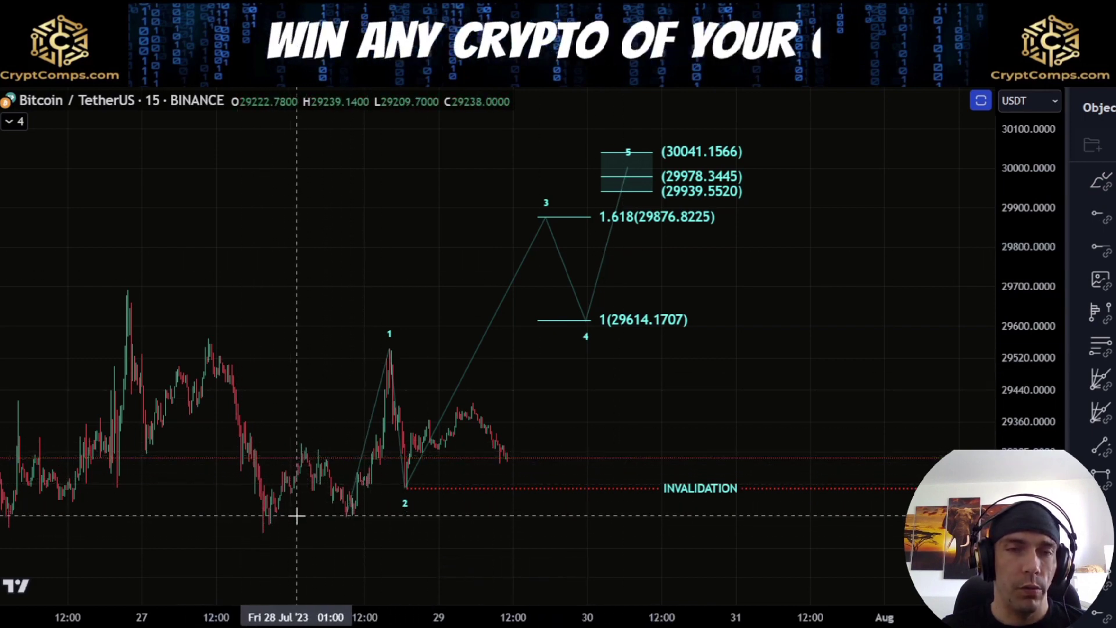
Sketch the swings from turquoise 1 down to the invalidation line, circle them and the consolidation before wave 1, and delete the strokes.
drag(474, 518, 512, 435)
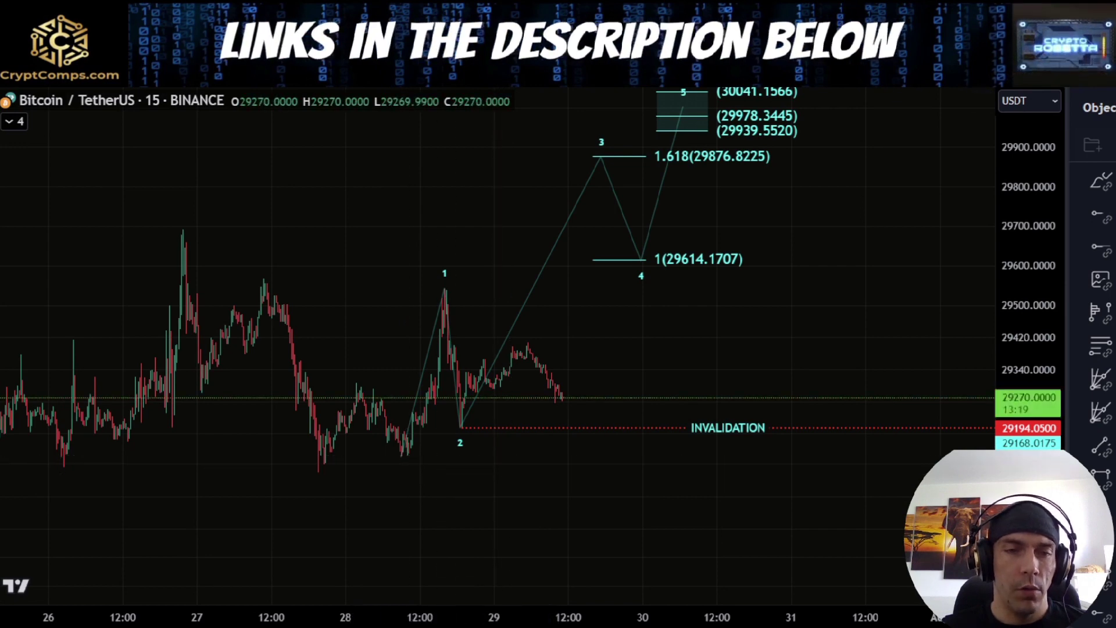
mouse_move(445, 298)
mouse_down()
mouse_move(461, 391)
mouse_move(511, 369)
mouse_move(528, 344)
mouse_move(567, 430)
mouse_up()
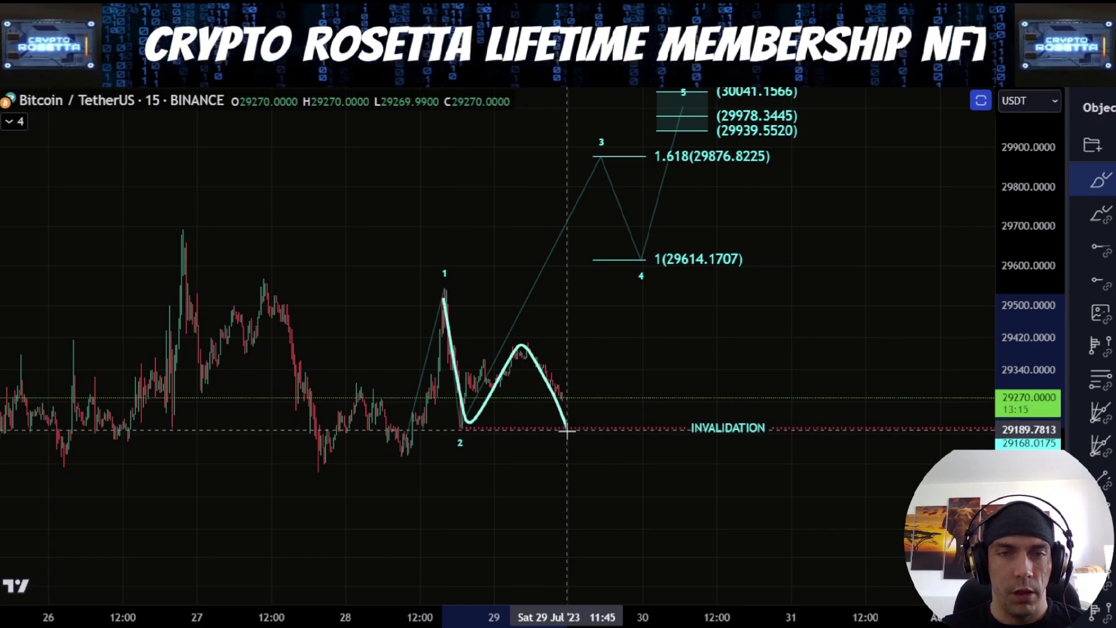
drag(360, 450, 399, 457)
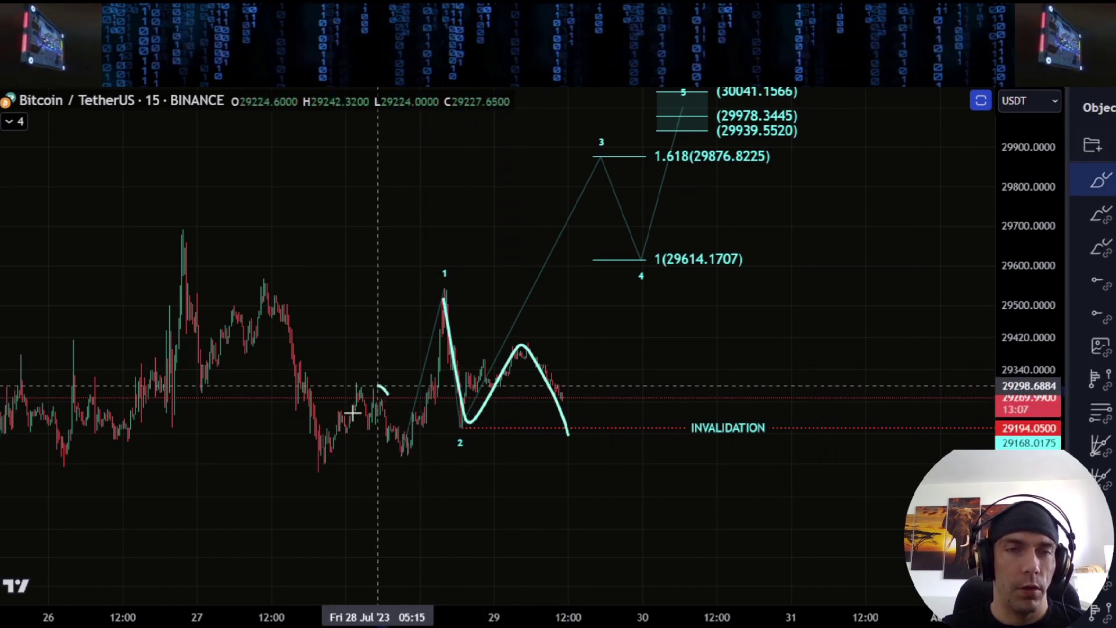
drag(401, 449, 381, 391)
mouse_move(569, 342)
mouse_down()
mouse_move(518, 312)
mouse_move(525, 463)
mouse_up()
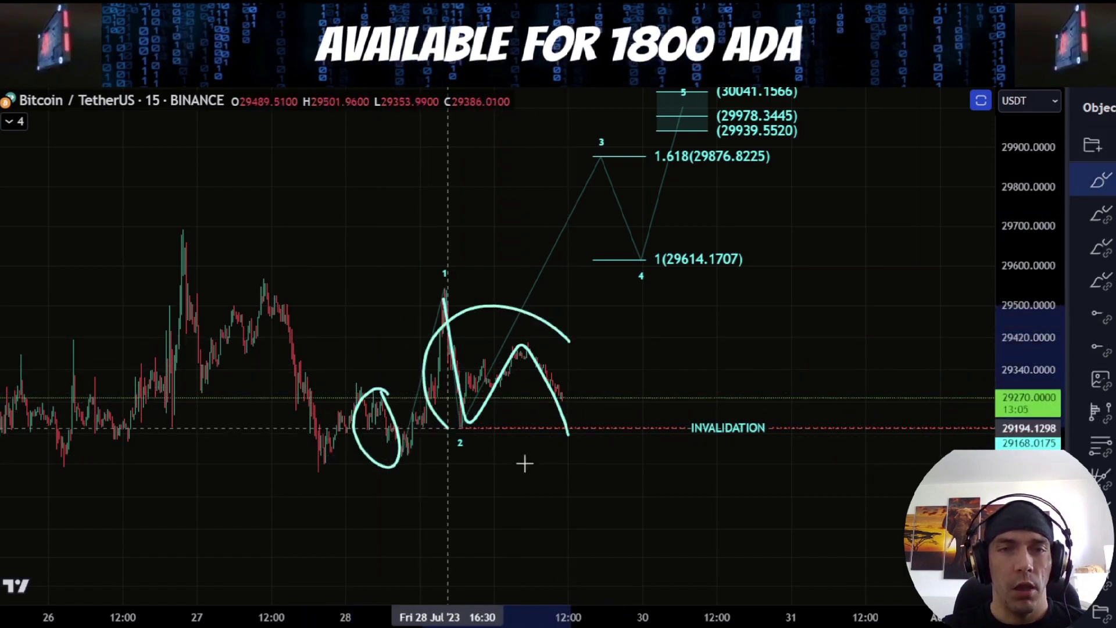
key(Delete)
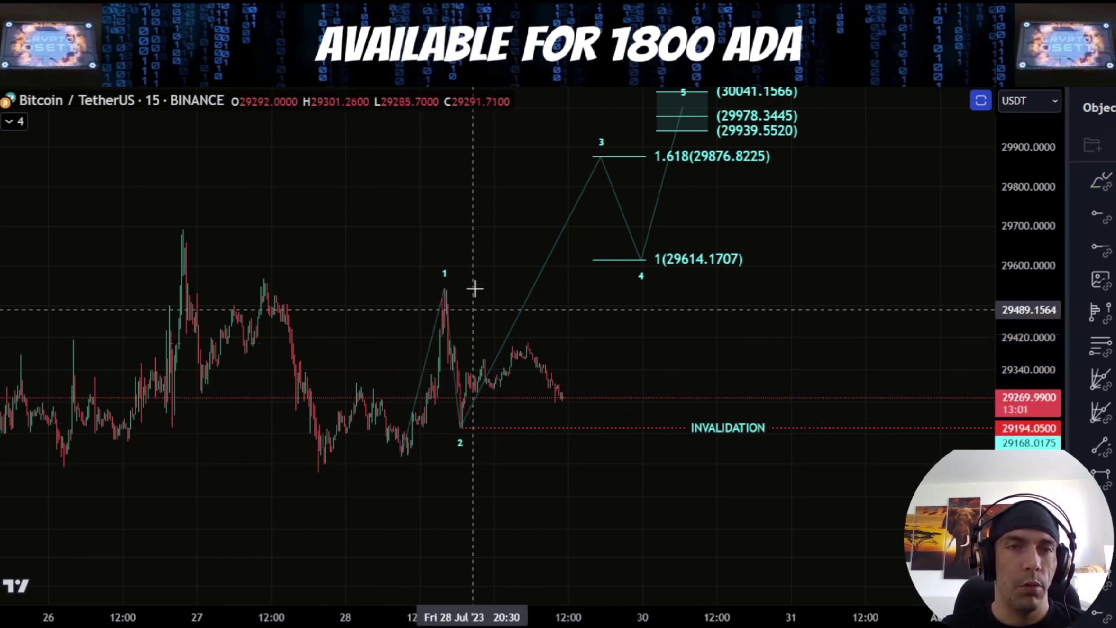
Sketch an alternative path through 1, a low just above the invalidation line, a rise past 29614.1707 and a drop, and delete the strokes.
drag(407, 459, 449, 285)
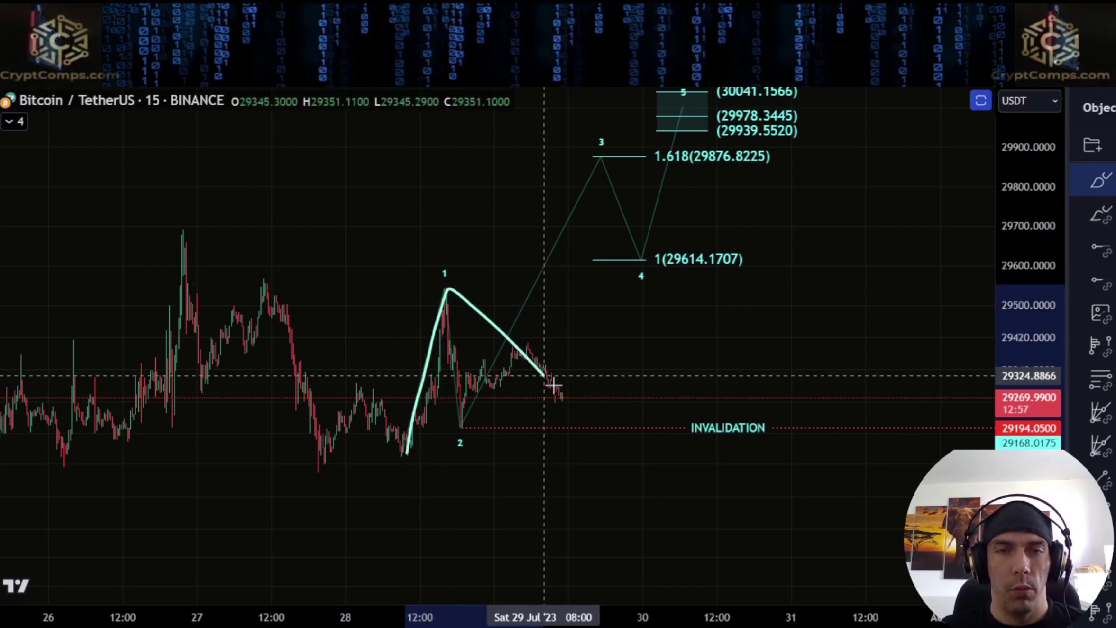
drag(588, 425, 661, 230)
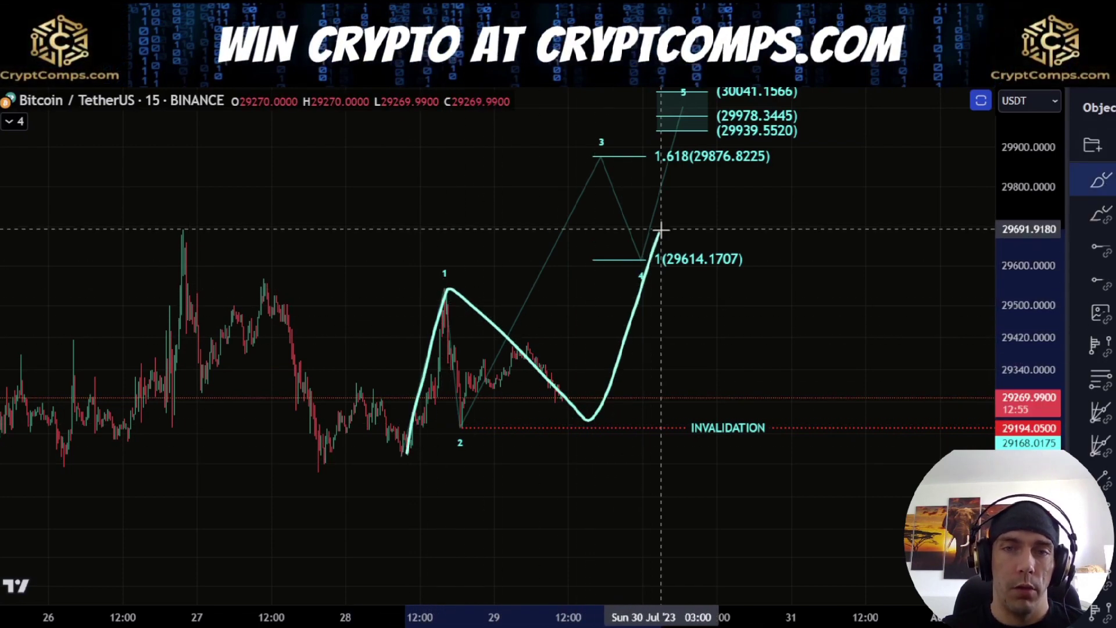
drag(565, 321, 506, 301)
key(Delete)
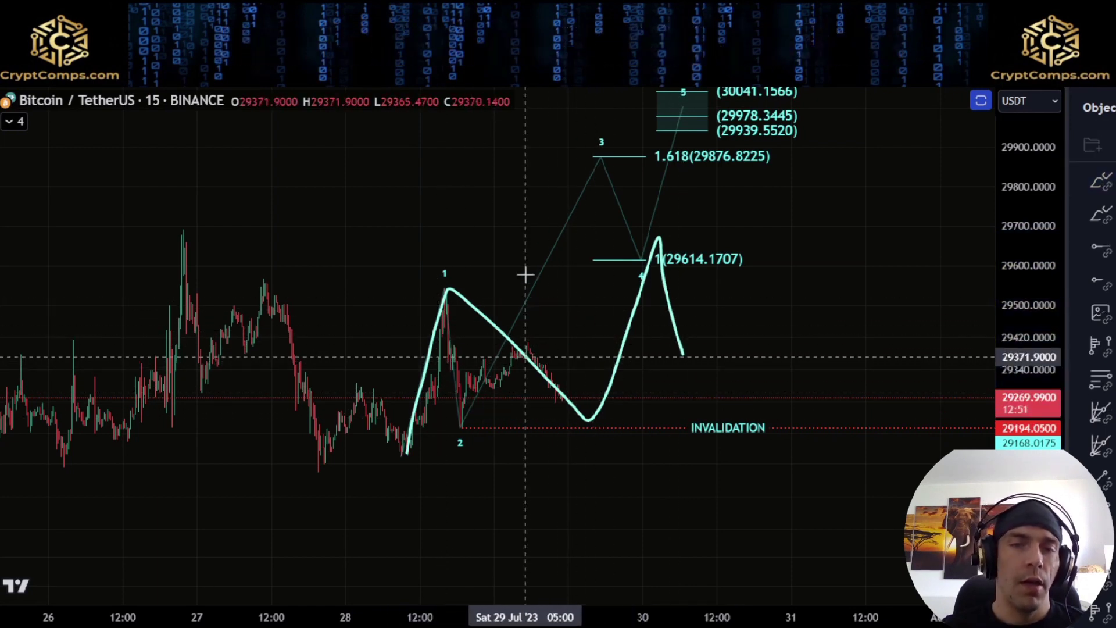
key(Delete)
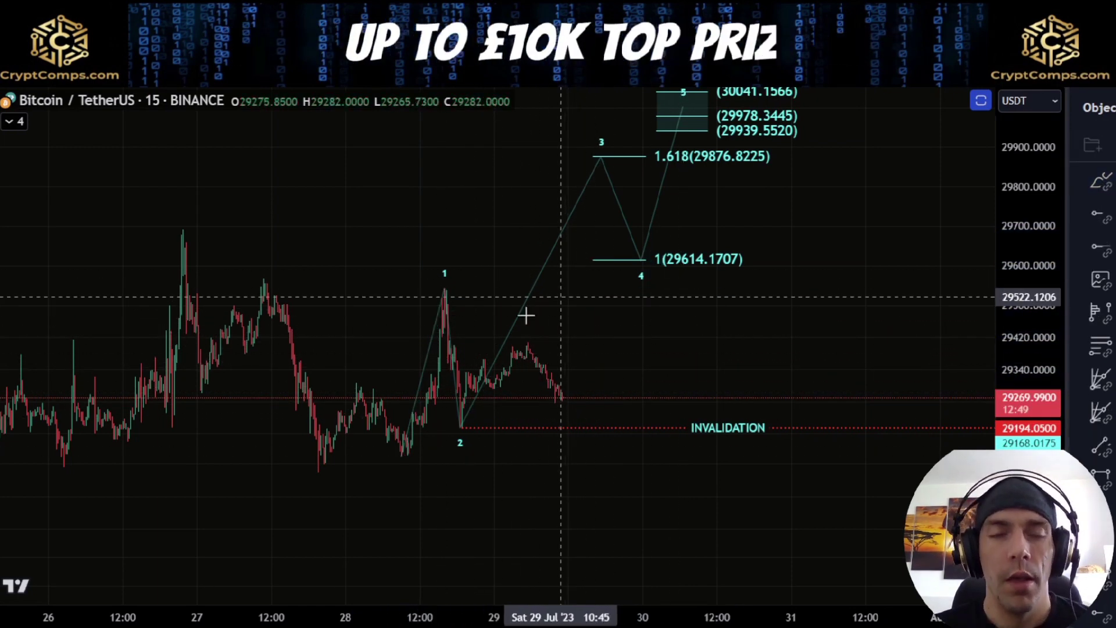
Sketch a rising path from turquoise 2 through two pullbacks up to the 1.618 level at 29876.8225, and remove the strokes.
mouse_move(457, 444)
mouse_down()
mouse_move(560, 398)
mouse_move(603, 232)
mouse_move(637, 232)
mouse_move(661, 157)
mouse_up()
mouse_move(797, 141)
mouse_down()
mouse_move(704, 140)
mouse_move(814, 158)
mouse_move(797, 142)
mouse_up()
key(ctrl+z)
key(ctrl+z)
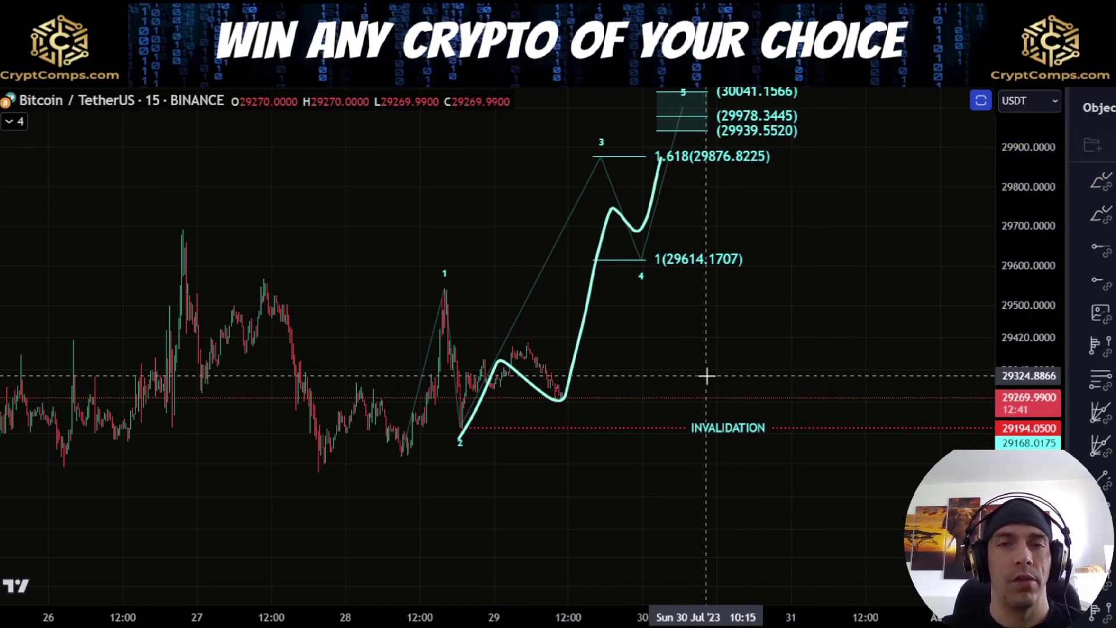
Show the white and yellow five-wave counts with their channels and the green target zone beside the turquoise count.
scroll(750, 373, down, 6)
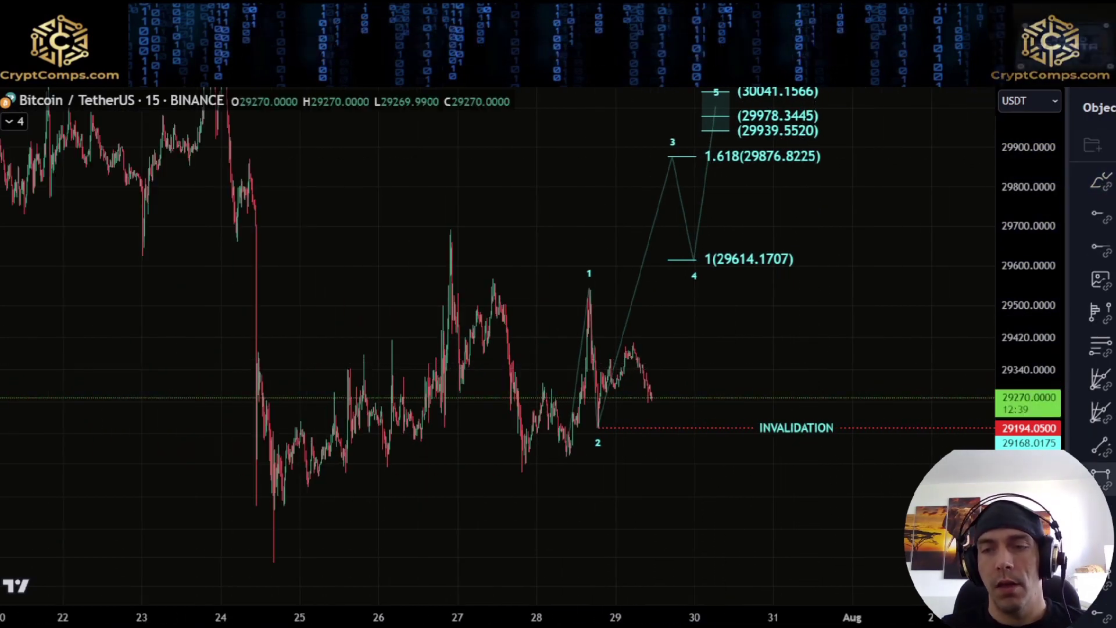
scroll(1099, 349, down, 3)
click(1112, 482)
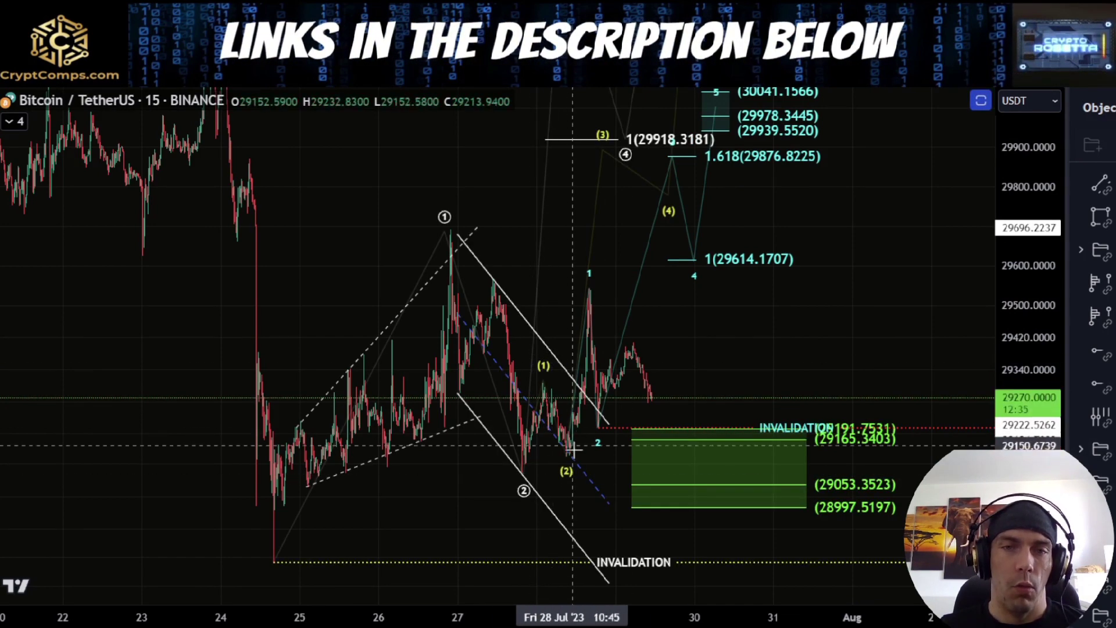
Move yellow wave (3) to about 29978, wave (4) to about 29705 and wave (5) to about 30083, stretching the count into August.
drag(871, 218, 795, 336)
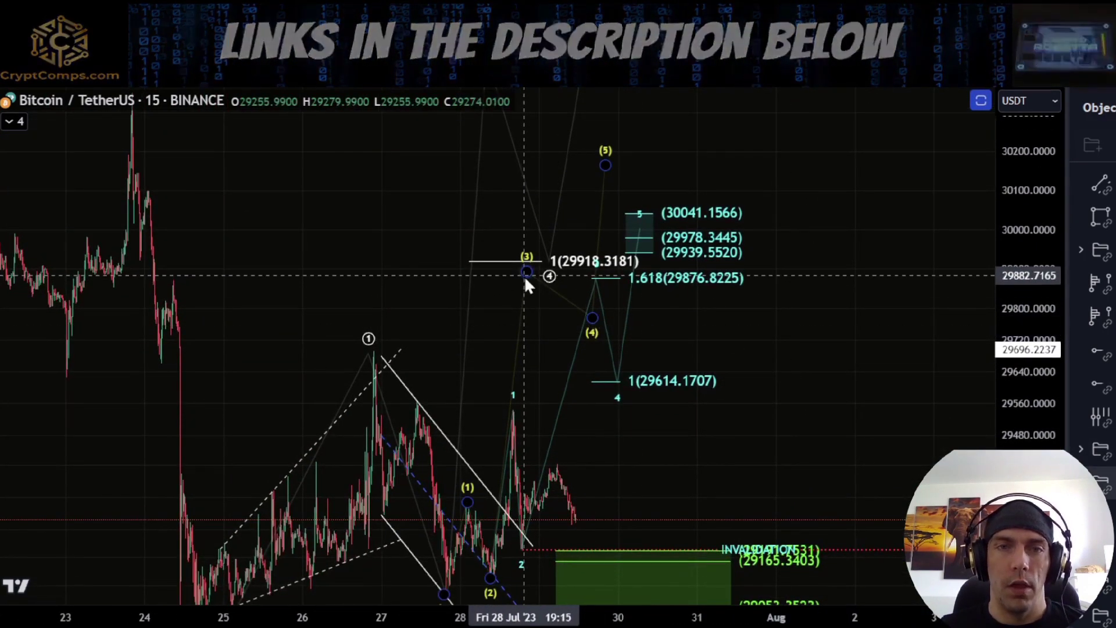
click(545, 275)
drag(592, 317, 738, 342)
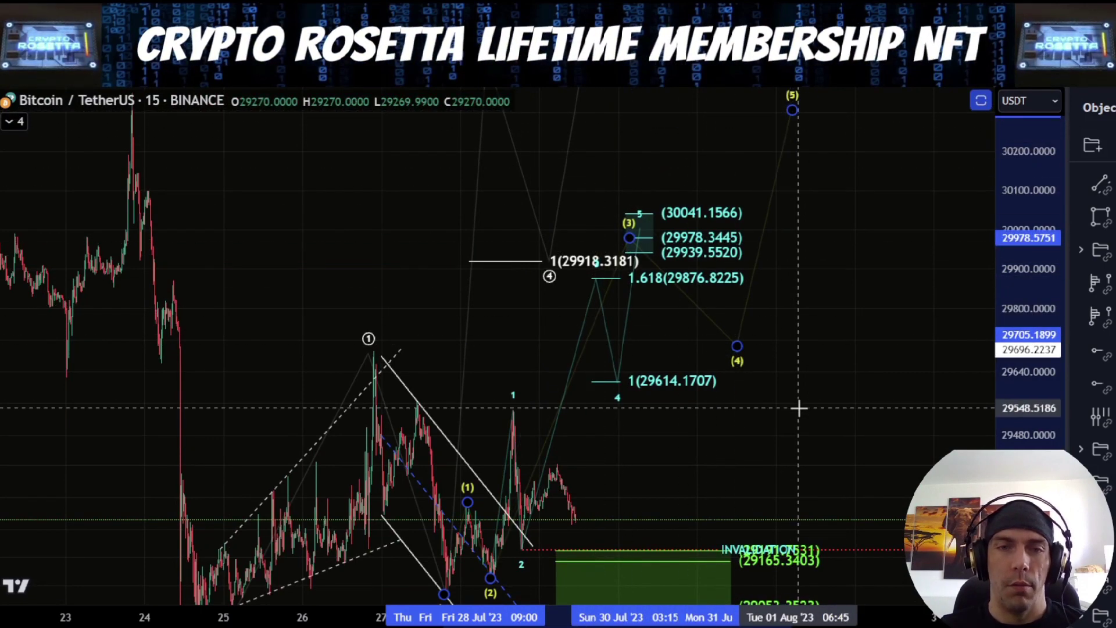
drag(818, 366, 799, 322)
drag(876, 276, 859, 330)
click(618, 285)
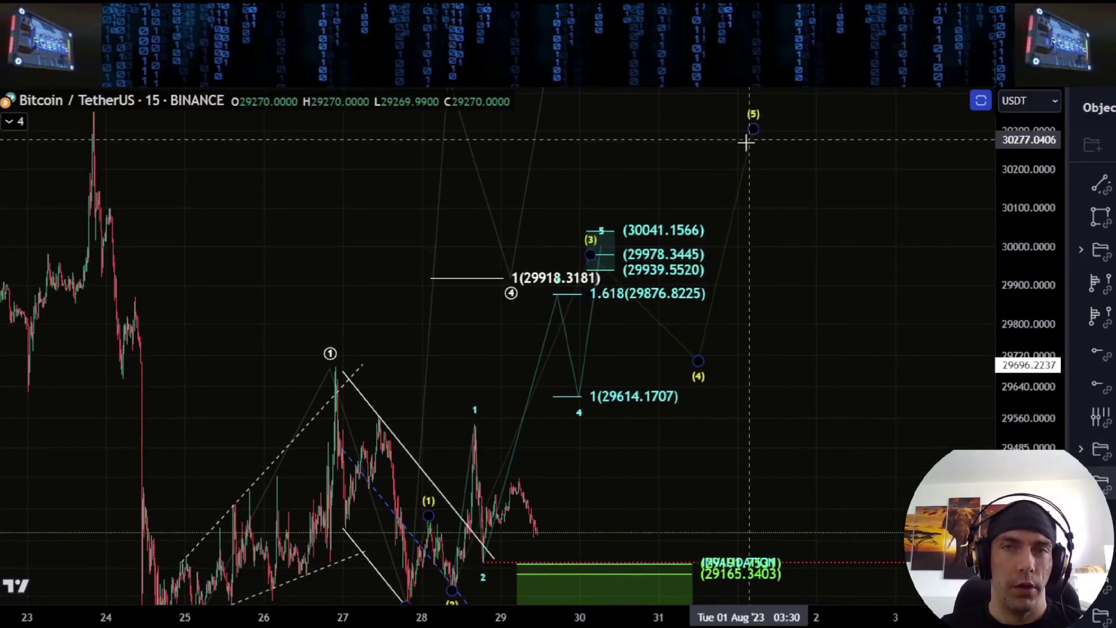
drag(752, 129, 743, 214)
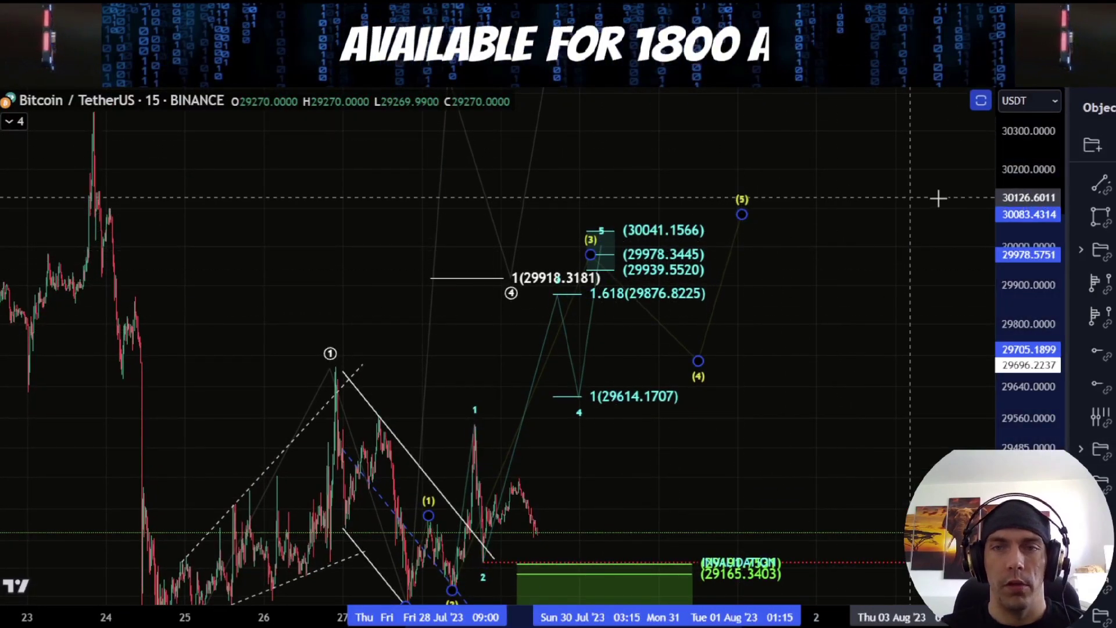
Sketch a path from the 24 July low through circled 1 and 2 up to about 30103, and delete the stroke.
drag(1022, 286, 1021, 416)
scroll(778, 314, down, 3)
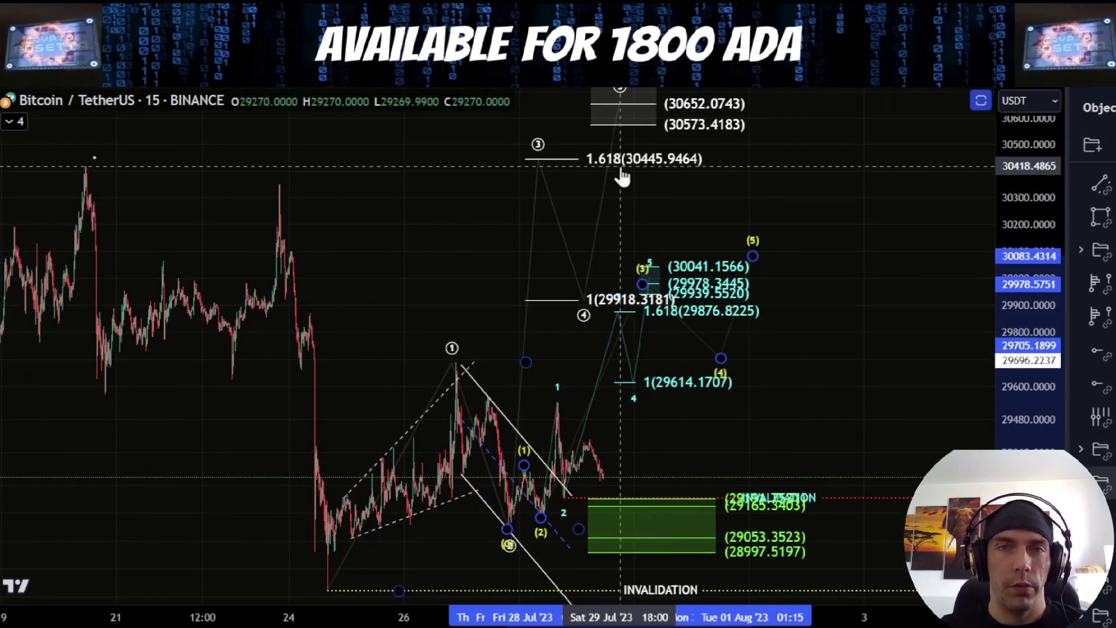
mouse_move(860, 379)
mouse_down()
mouse_move(834, 321)
mouse_move(810, 406)
mouse_up()
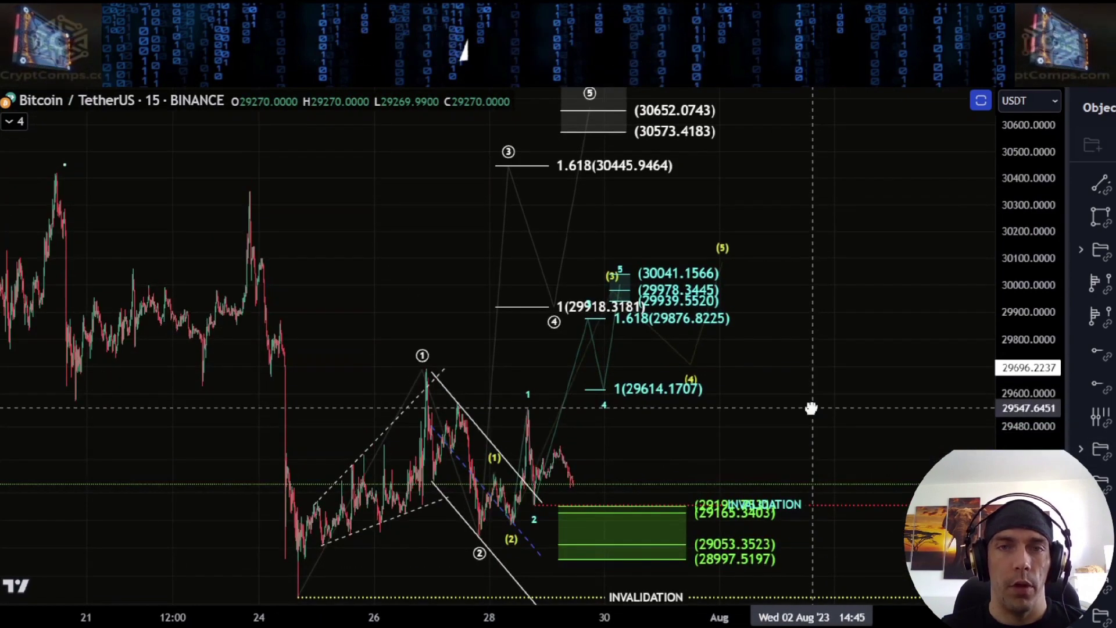
click(624, 294)
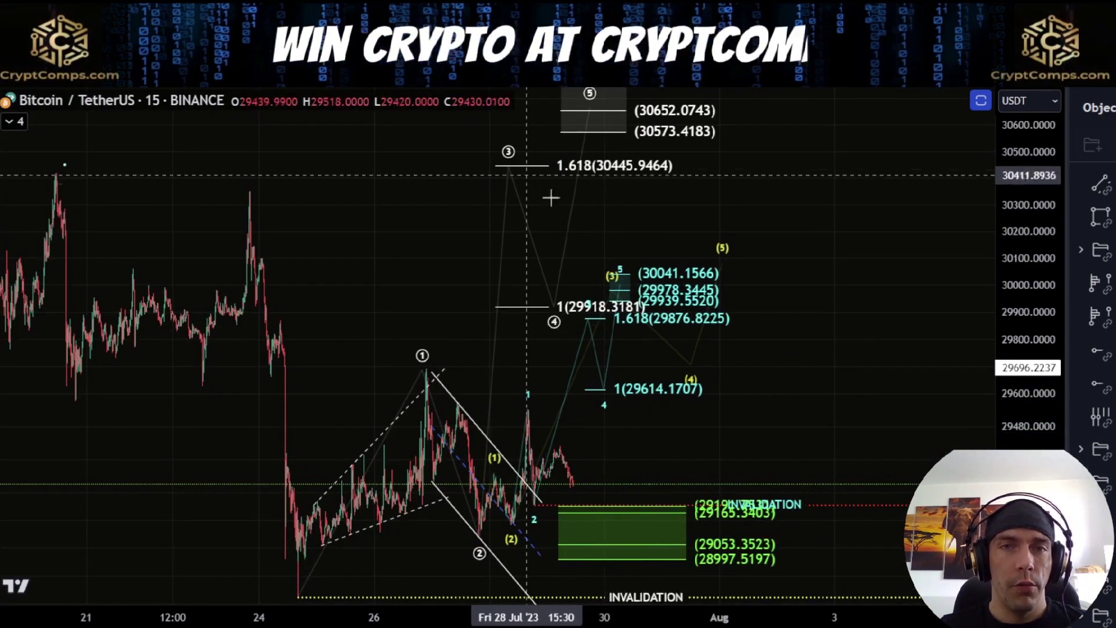
click(621, 152)
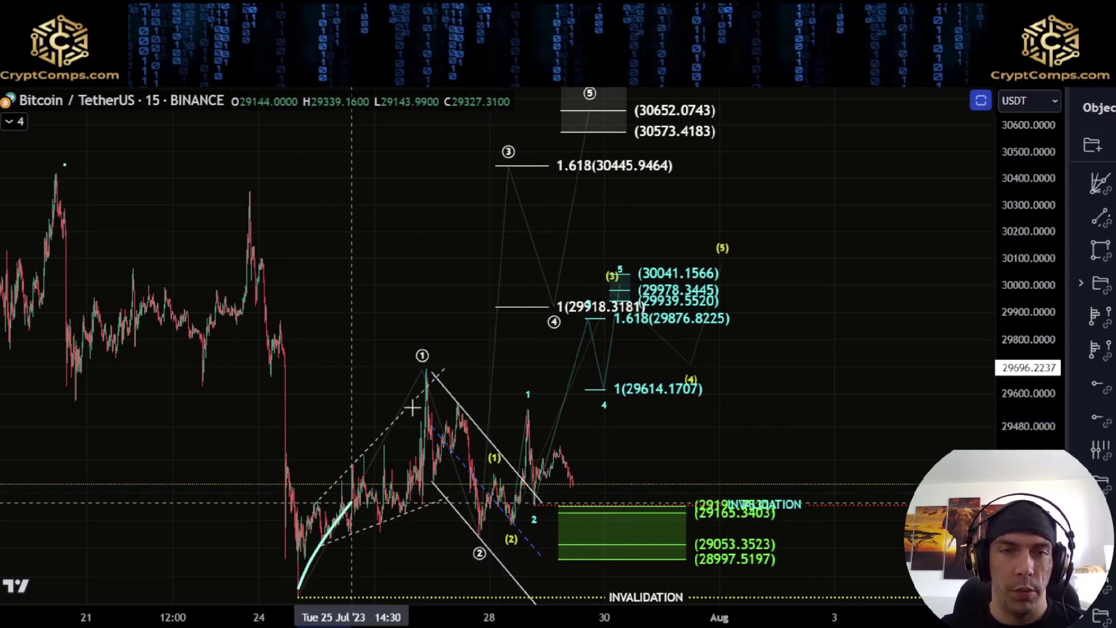
mouse_move(352, 502)
mouse_down()
mouse_move(443, 407)
mouse_move(498, 528)
mouse_move(645, 285)
mouse_up()
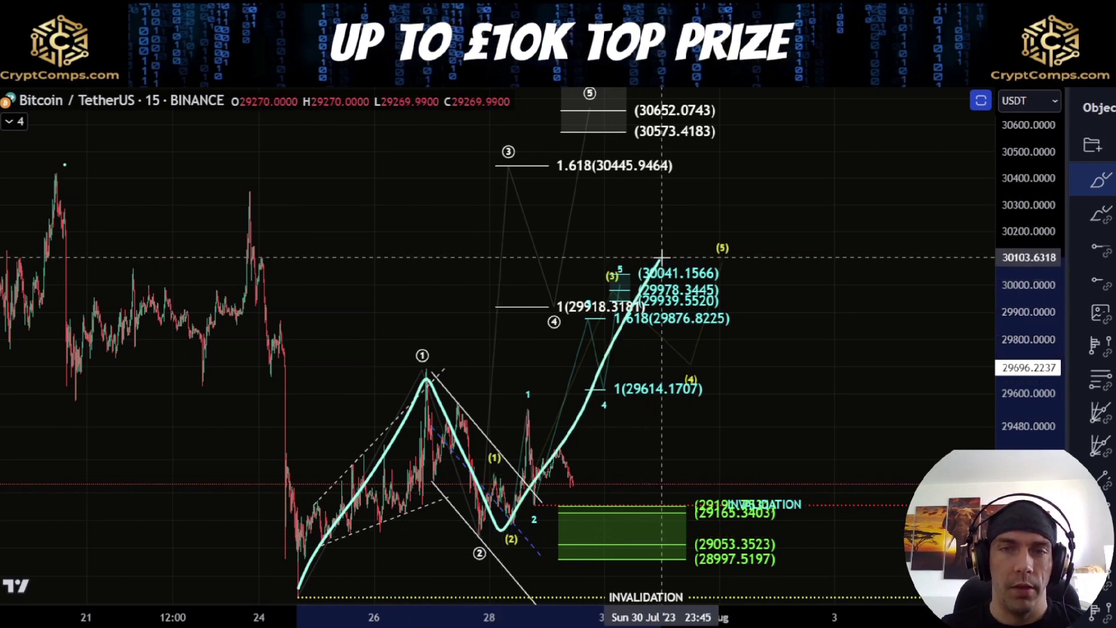
key(Delete)
Hide the bullish counts and show the bearish count with its invalidation lines at 30350 and 29567.49.
scroll(1104, 395, down, 4)
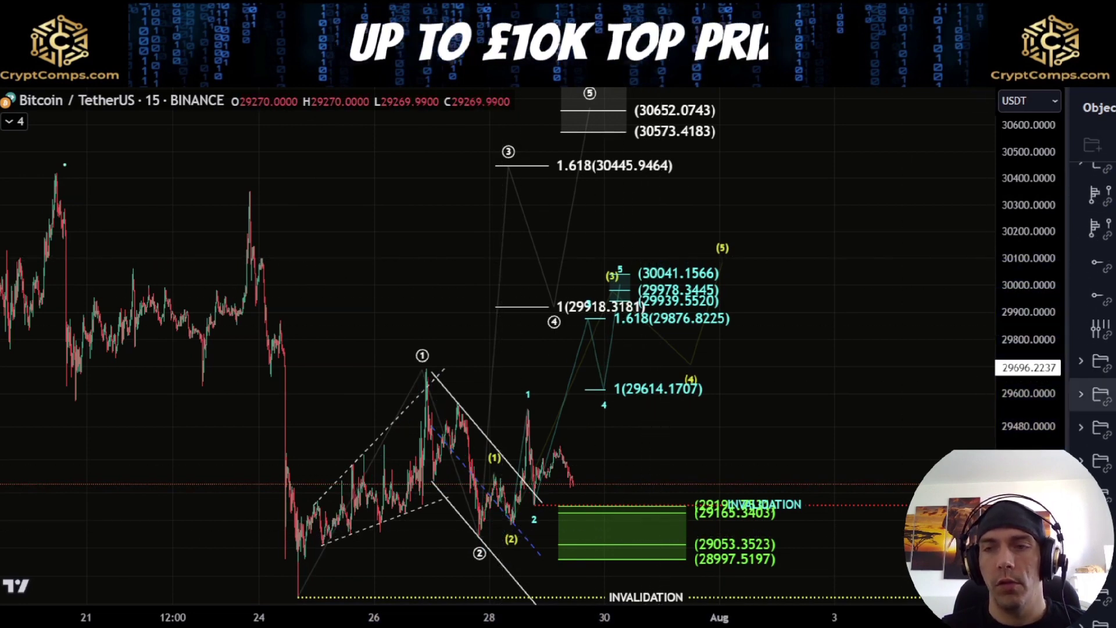
click(1113, 362)
click(1113, 395)
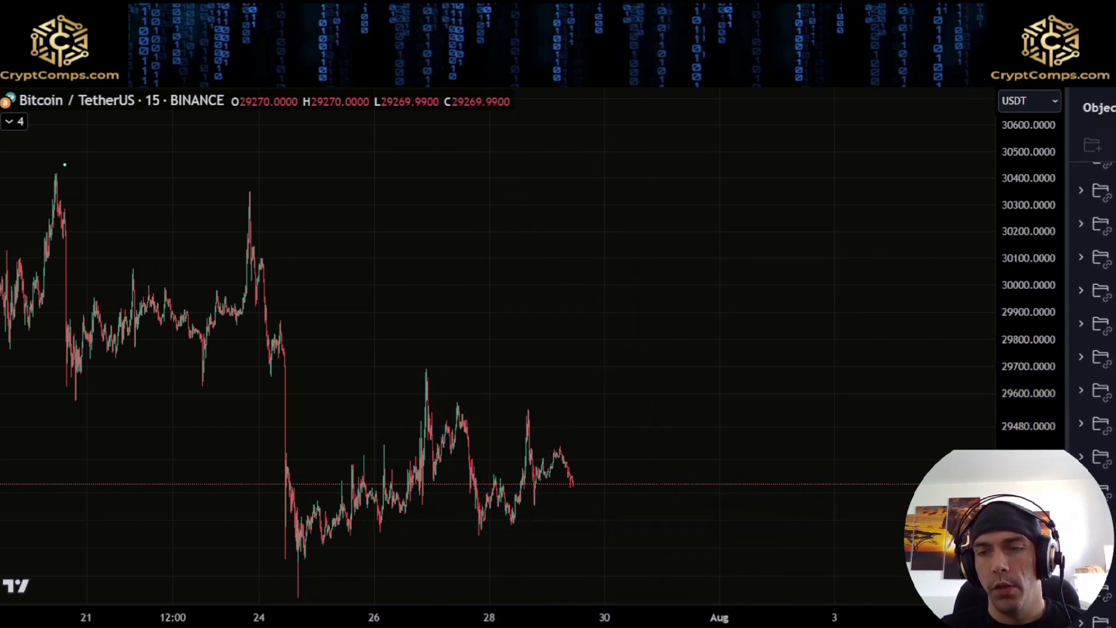
scroll(1113, 377, down, 3)
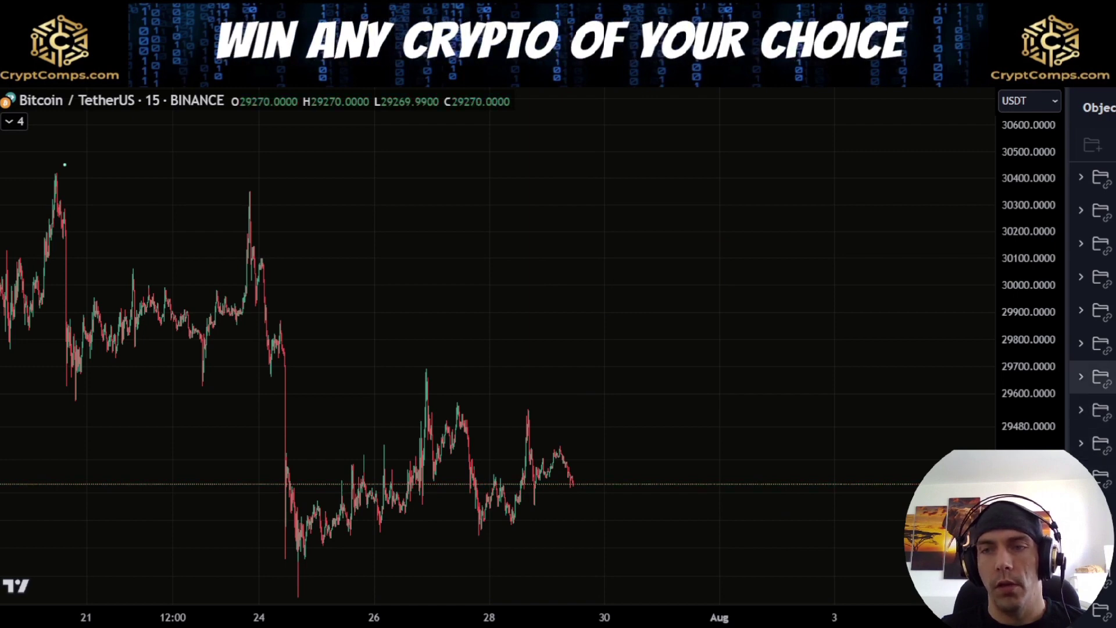
key(ctrl+alt+h)
scroll(535, 401, up, 3)
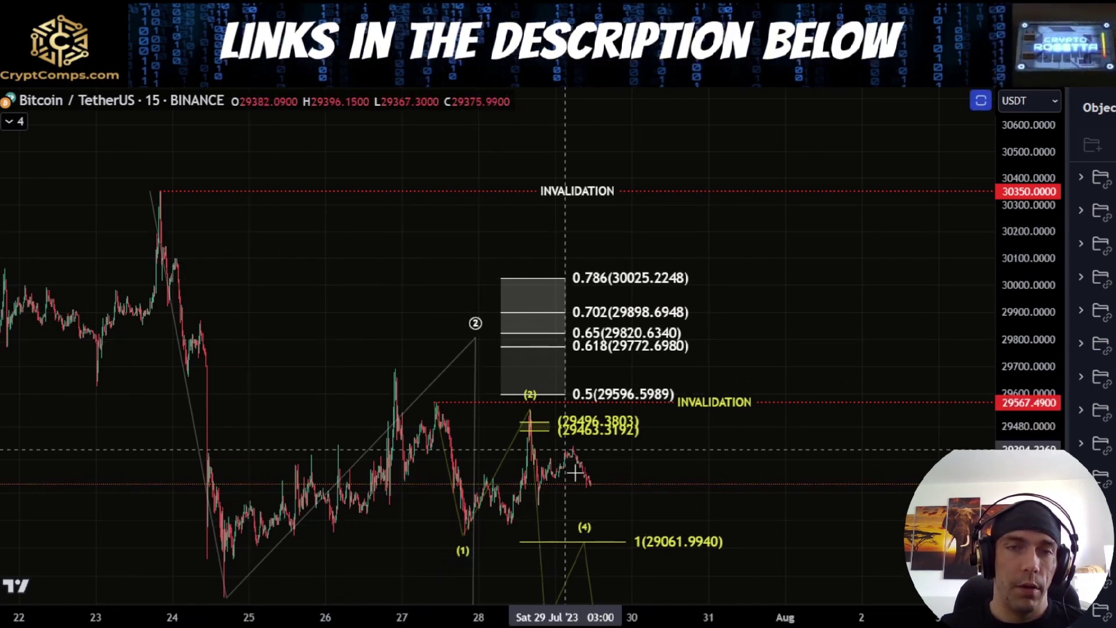
Hide the bearish count and bring back the white and yellow bullish counts with the green target zone.
click(1113, 344)
scroll(1105, 343, up, 3)
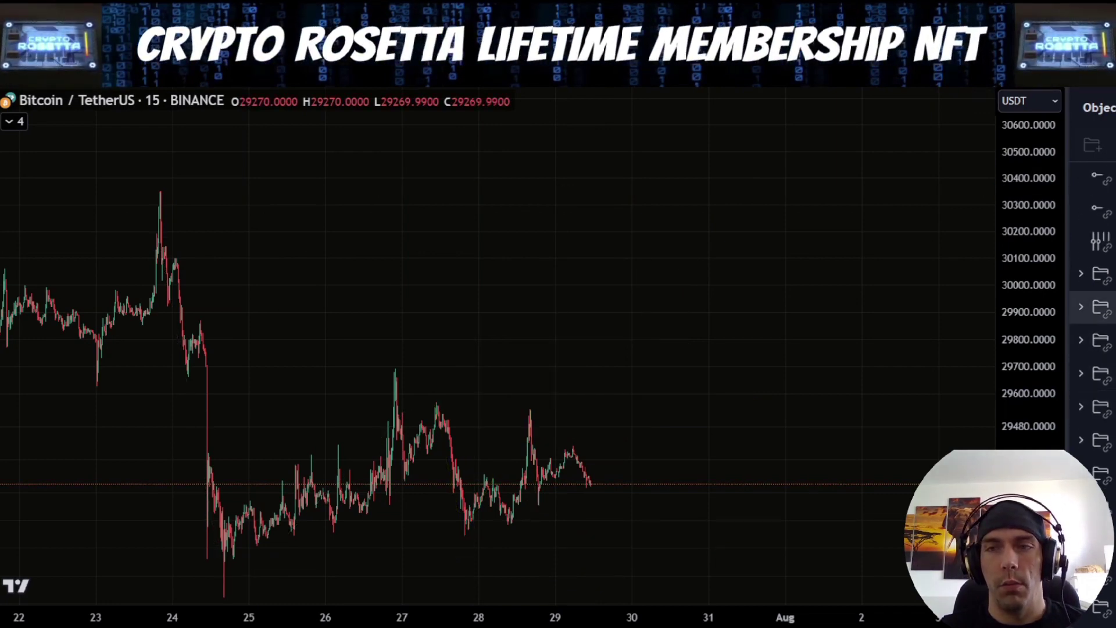
key(ctrl+alt+h)
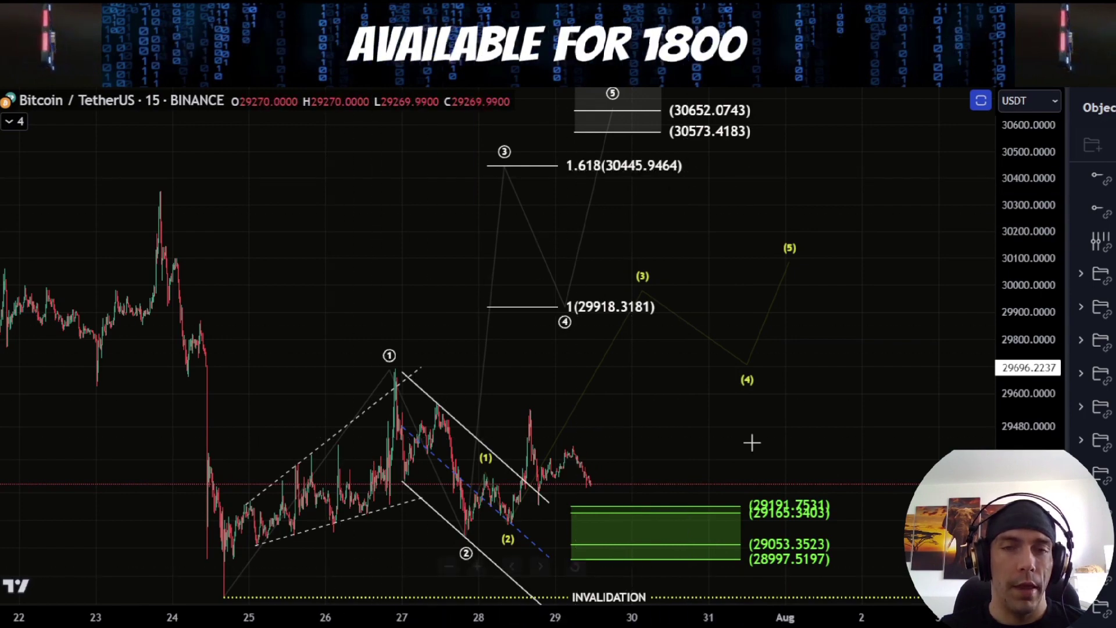
drag(744, 425, 685, 294)
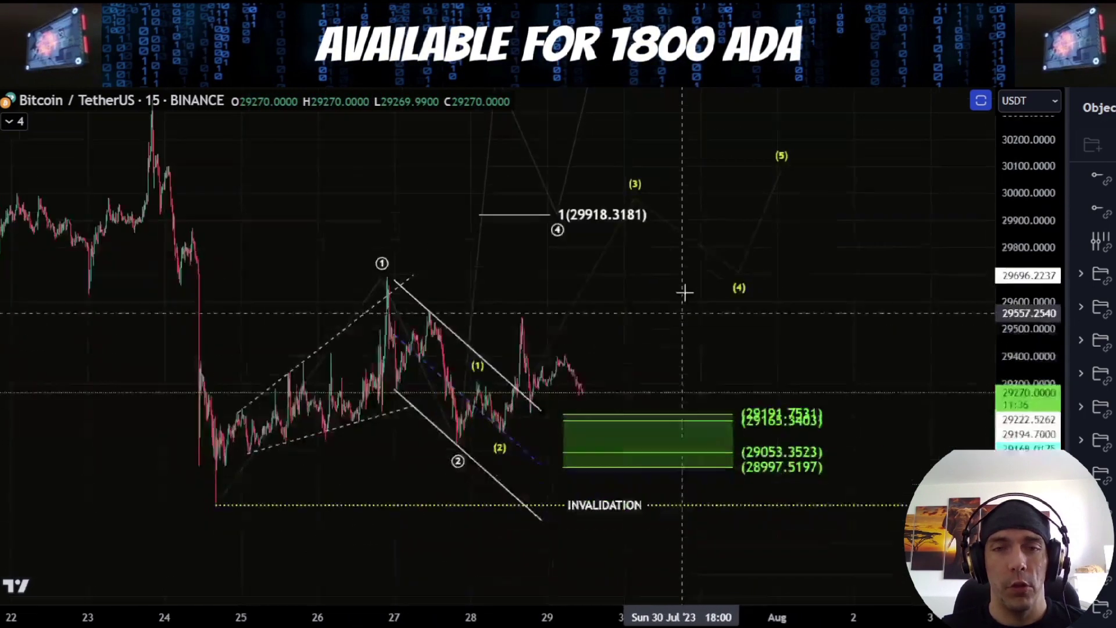
Replace the bullish counts with the A-B-C-D-E triangle and its invalidation lines at 29690 and 29083.85.
click(1112, 307)
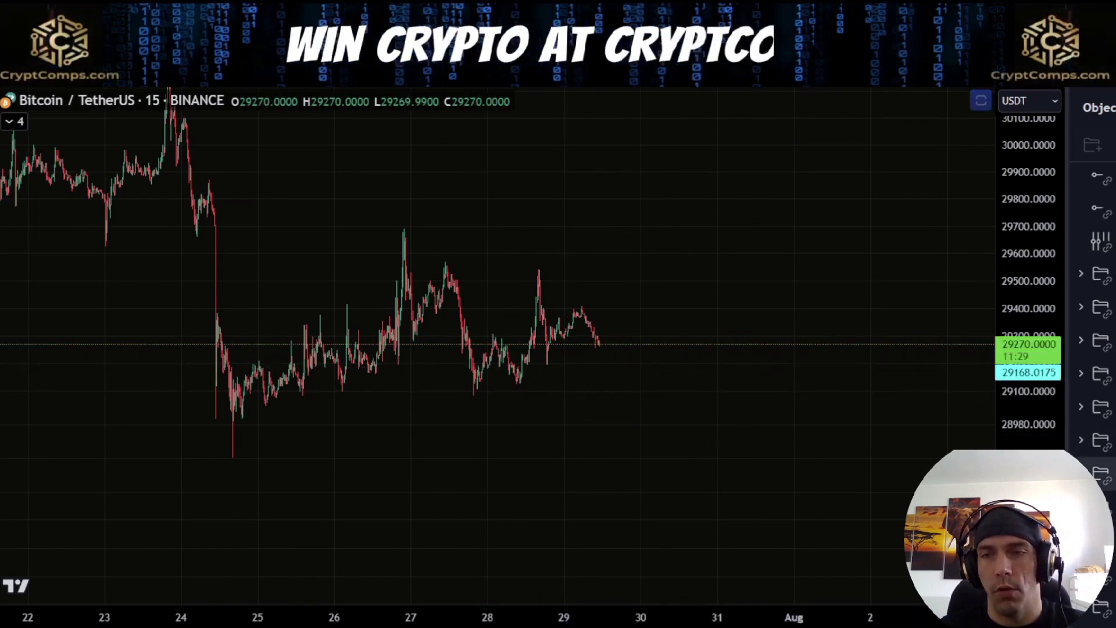
click(1112, 541)
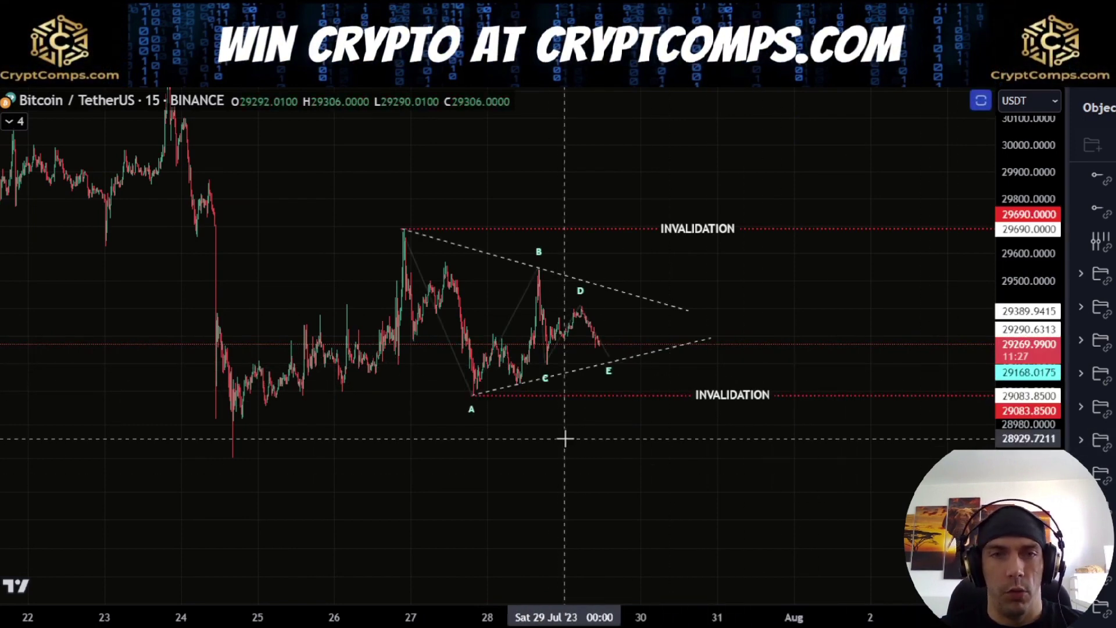
drag(1017, 463, 1016, 403)
scroll(536, 494, up, 4)
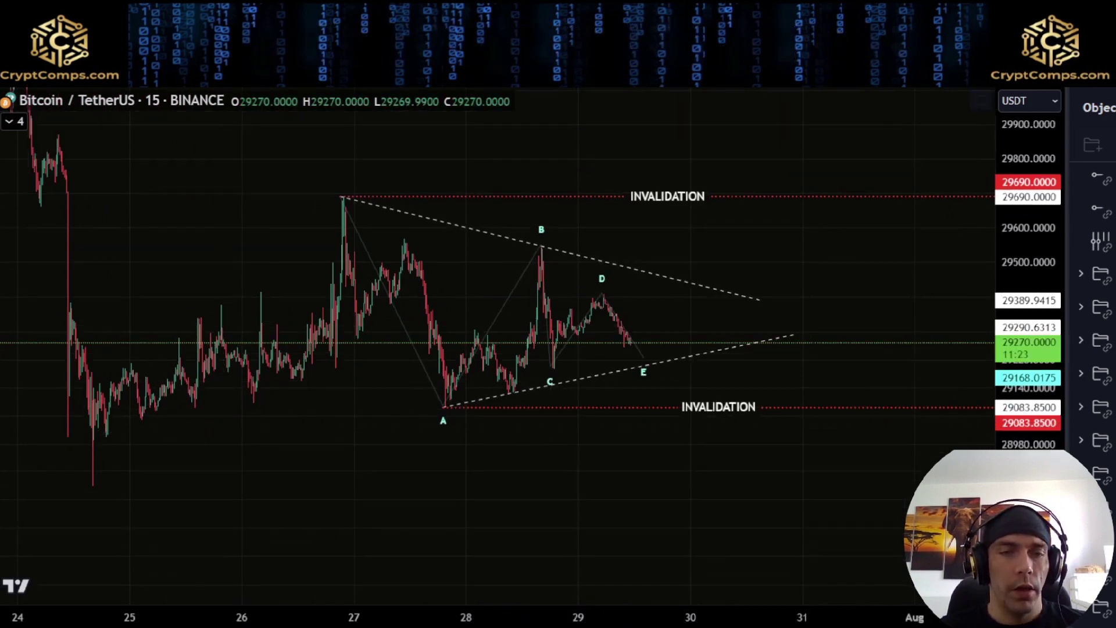
Sketch a rise from triangle point E to the upper invalidation line and a larger path from the 24 July low through E above it.
mouse_move(342, 200)
mouse_down()
mouse_move(436, 391)
mouse_move(536, 263)
mouse_up()
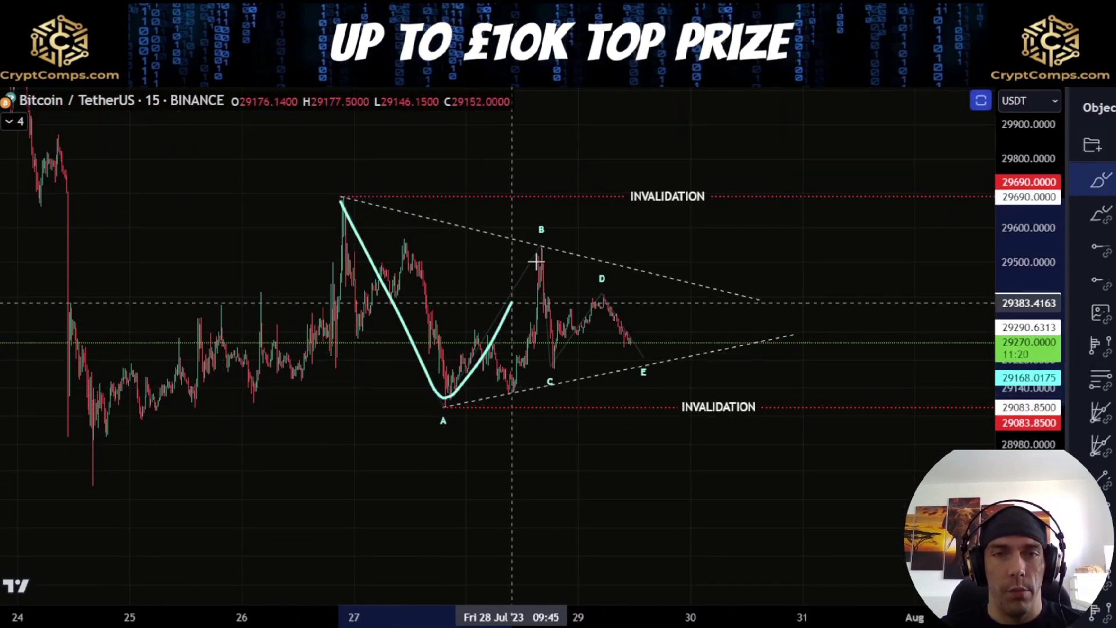
drag(648, 363, 713, 154)
key(Delete)
drag(319, 153, 409, 161)
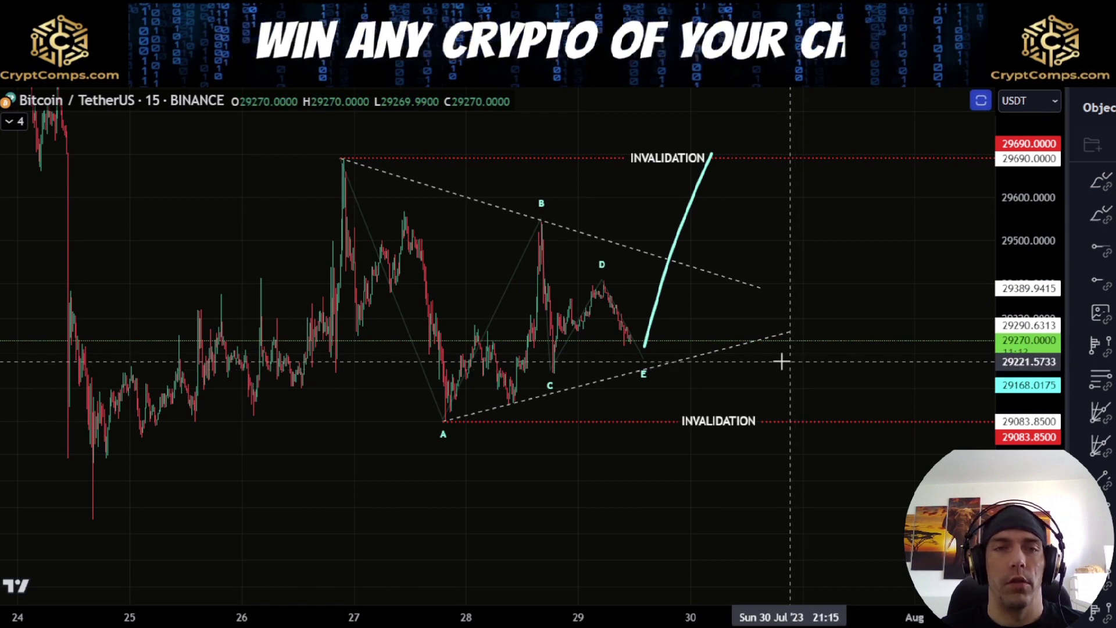
mouse_move(95, 522)
mouse_down()
mouse_move(279, 225)
mouse_move(344, 155)
mouse_move(585, 325)
mouse_up()
drag(629, 358, 802, 117)
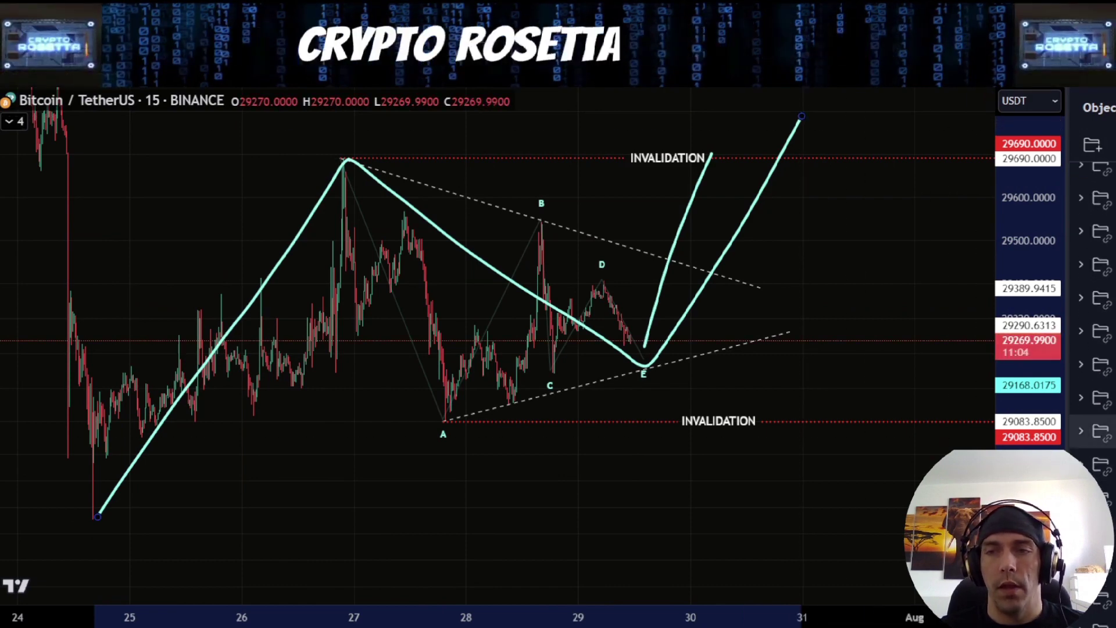
Show the W-X-Y and (A)-(B)-(C) corrective count and examine its (C) targets from 0.786 at 29735.7126 to 1.618 at 30443.8591.
click(1111, 464)
drag(835, 244, 802, 355)
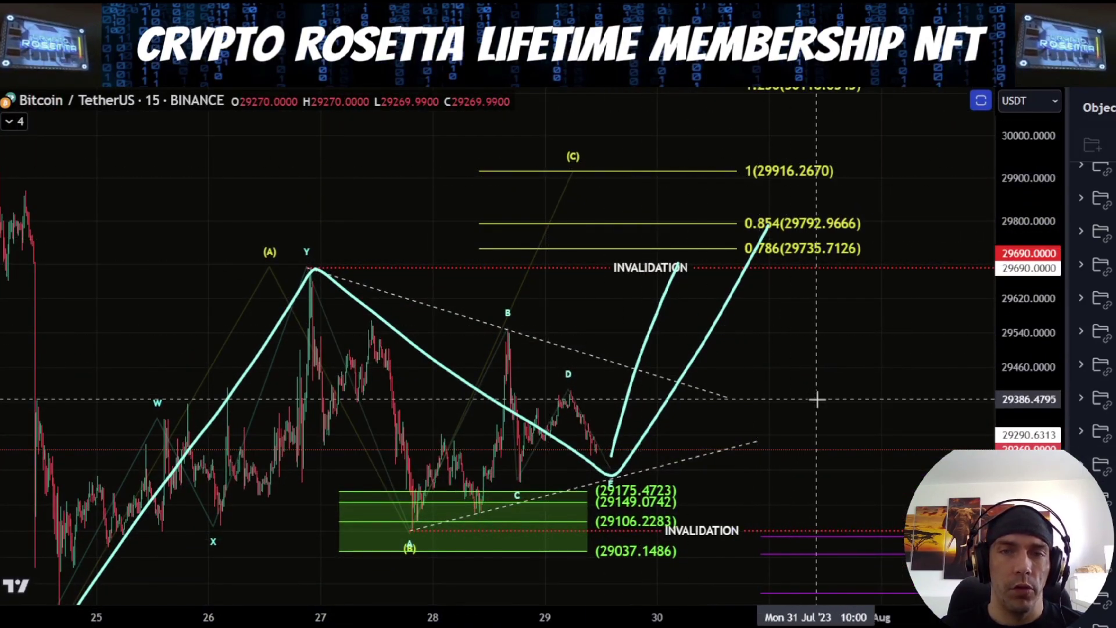
drag(926, 397, 900, 401)
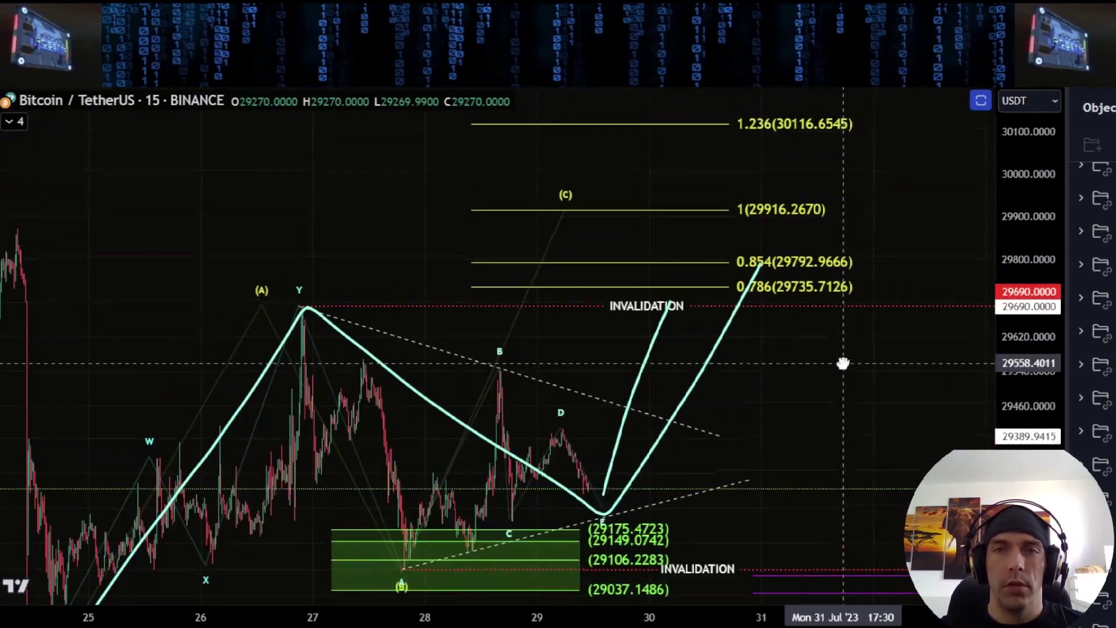
drag(904, 182, 916, 257)
scroll(901, 253, down, 3)
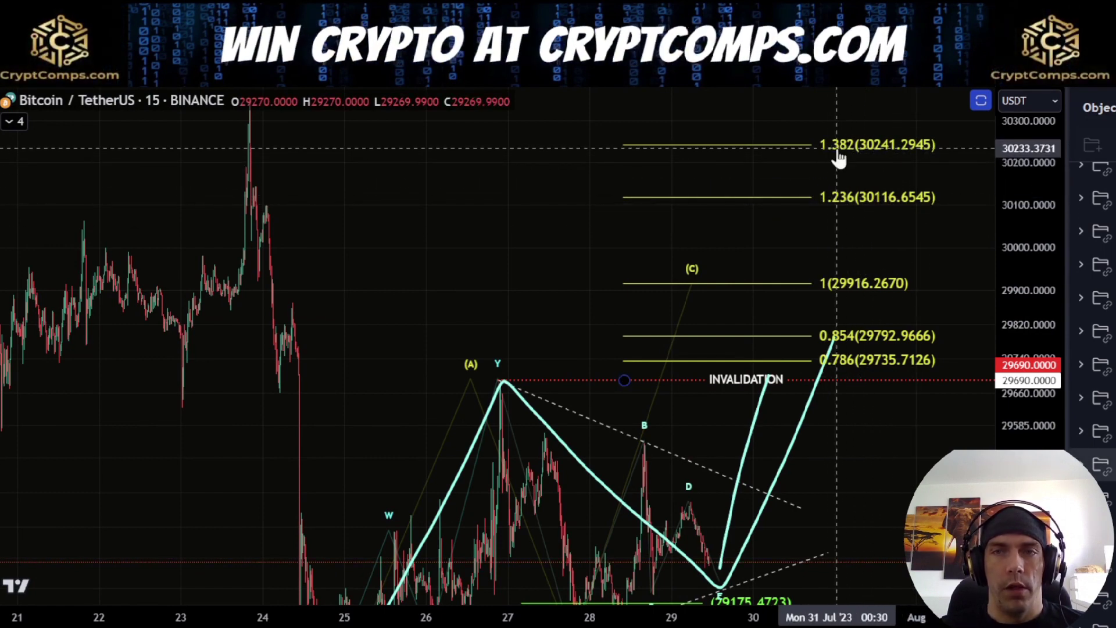
drag(960, 295, 844, 215)
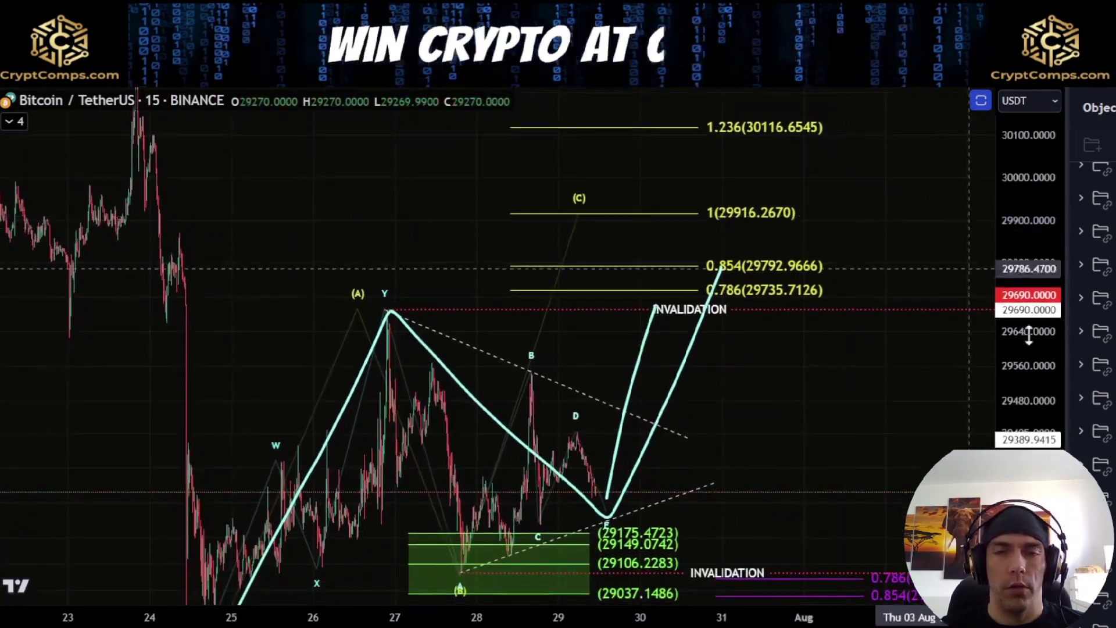
drag(1029, 336, 1024, 501)
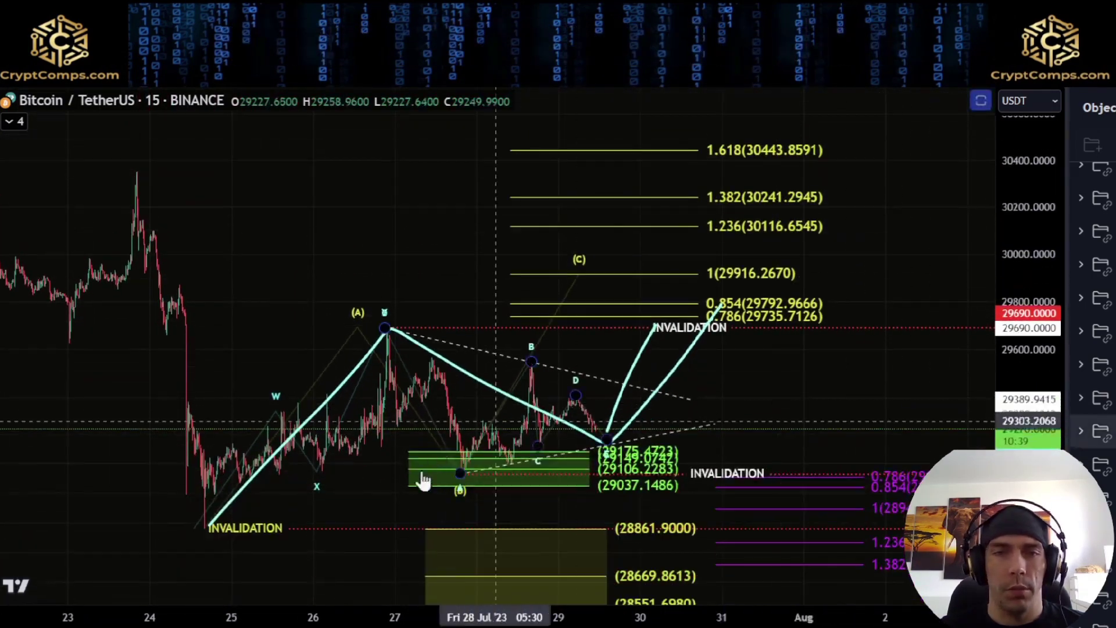
Delete both sketched strokes and hide the corrective count, keeping only the triangle displayed.
click(688, 353)
key(Delete)
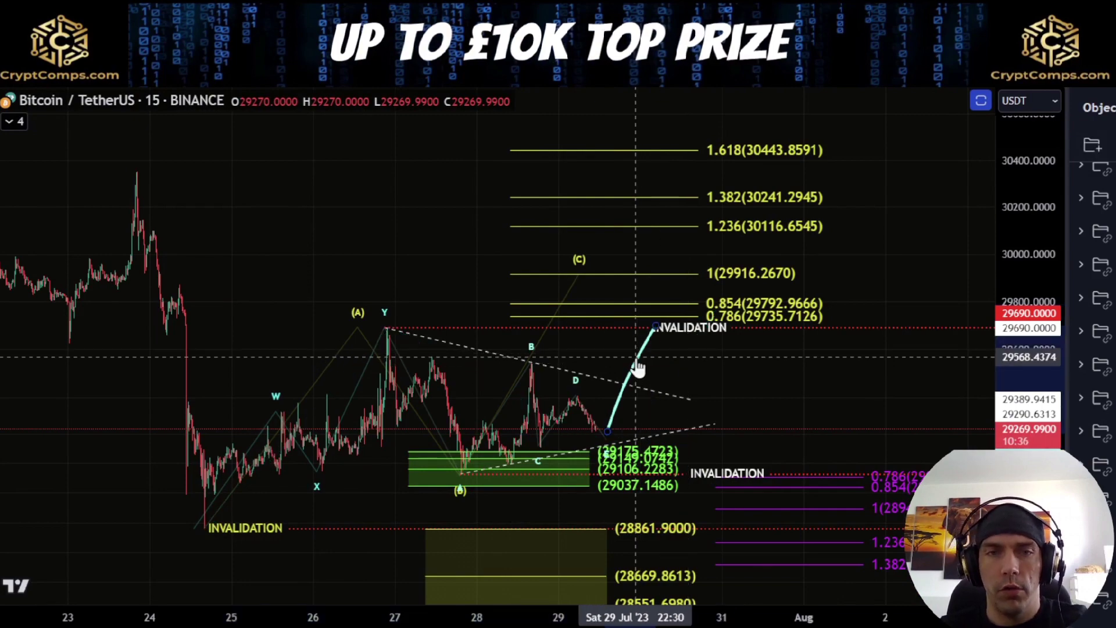
drag(636, 359, 669, 281)
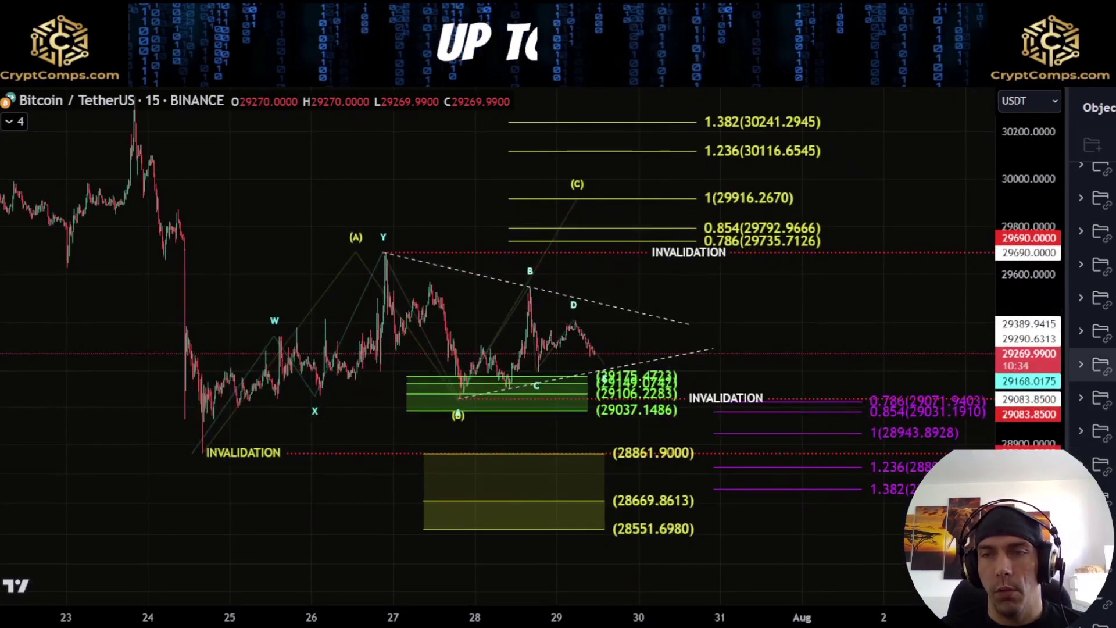
click(1114, 398)
Trace the swings from the 24 July low to D, remove the trace, and sketch a path from D through E down below the lower invalidation line.
drag(1031, 520, 1032, 412)
mouse_move(201, 507)
mouse_down()
mouse_move(317, 368)
mouse_move(386, 210)
mouse_move(388, 178)
mouse_move(456, 422)
mouse_move(540, 252)
mouse_move(547, 394)
mouse_up()
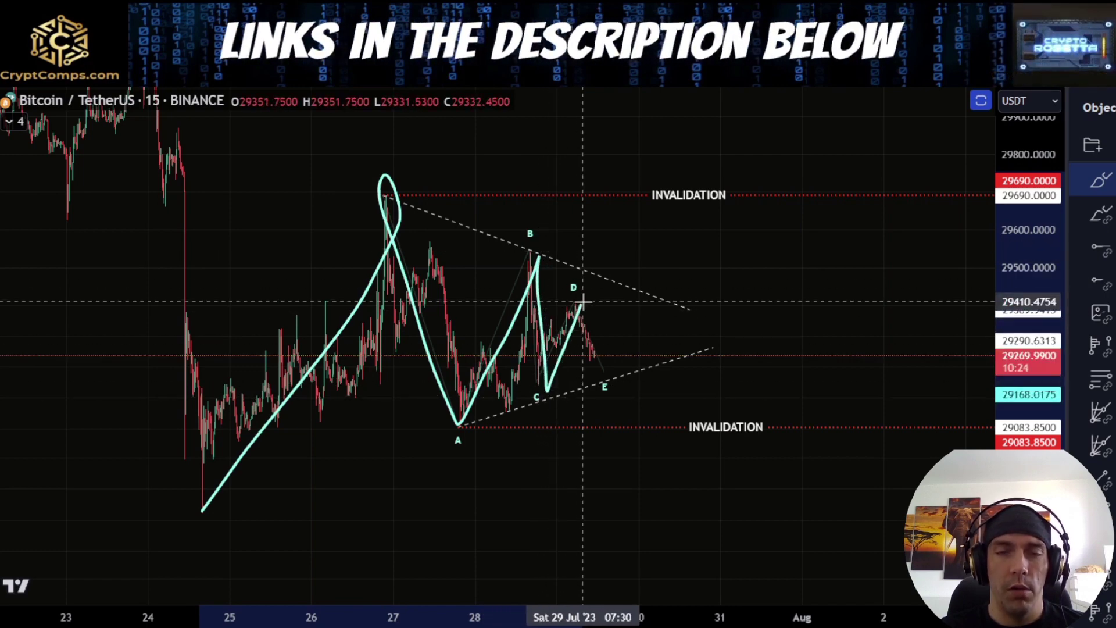
mouse_move(577, 309)
mouse_down()
mouse_move(630, 334)
mouse_move(654, 459)
mouse_move(698, 486)
mouse_move(739, 582)
mouse_up()
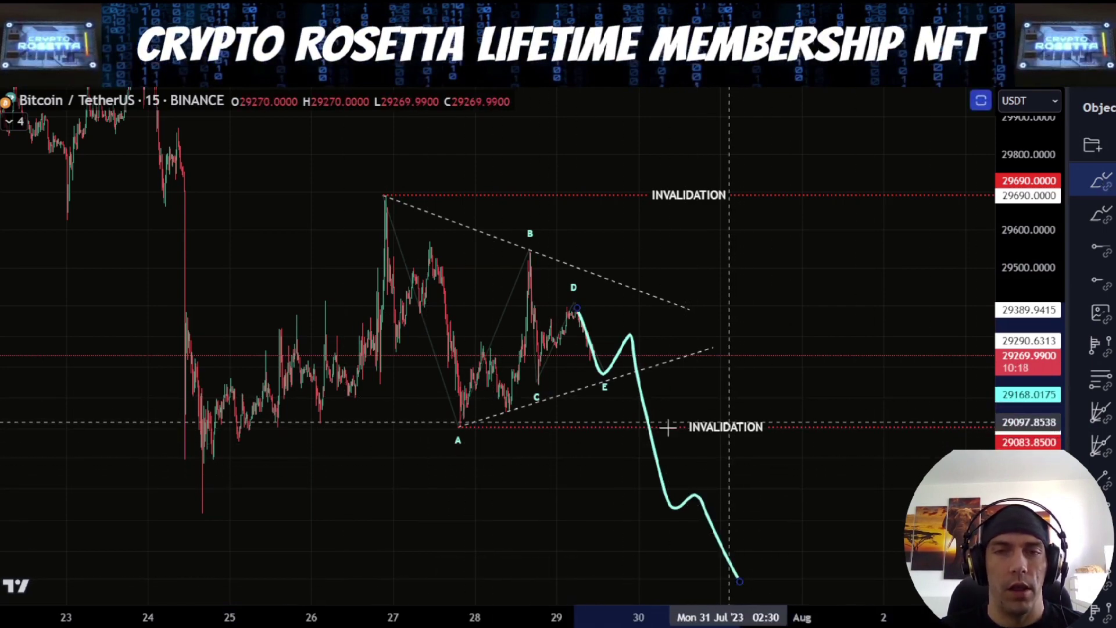
Show the larger-degree corrective count with its descending channel behind the triangle.
scroll(1100, 448, down, 2)
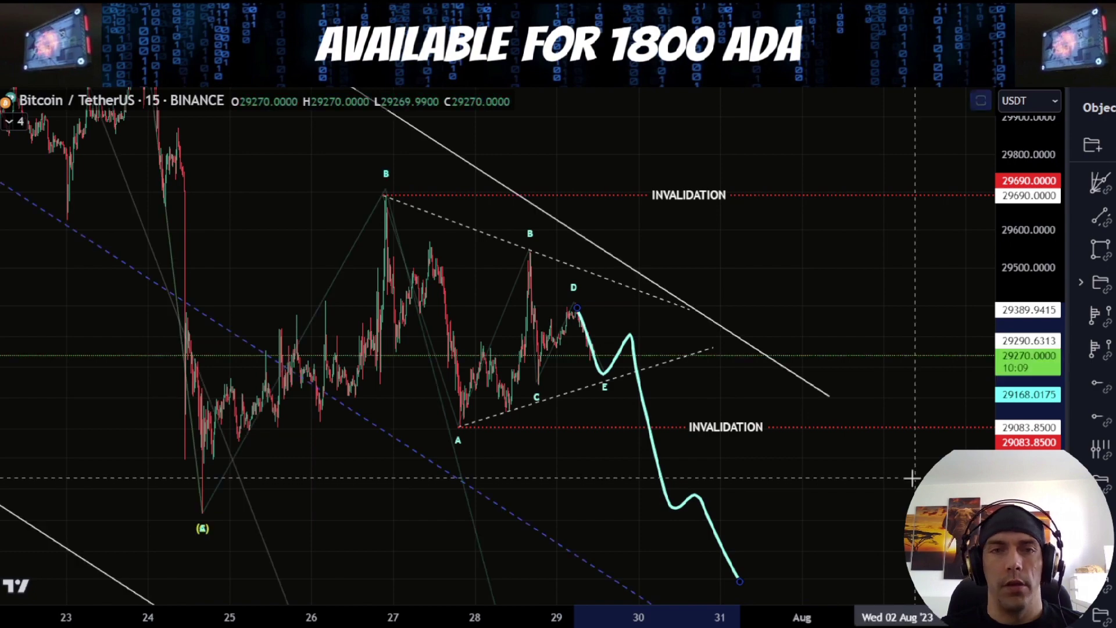
Examine the larger corrective count's downside targets, 1 at 28542.3820 and 1 at 28234.5651, against the descending channel and the sketched path.
scroll(911, 475, down, 4)
drag(1048, 327, 1048, 523)
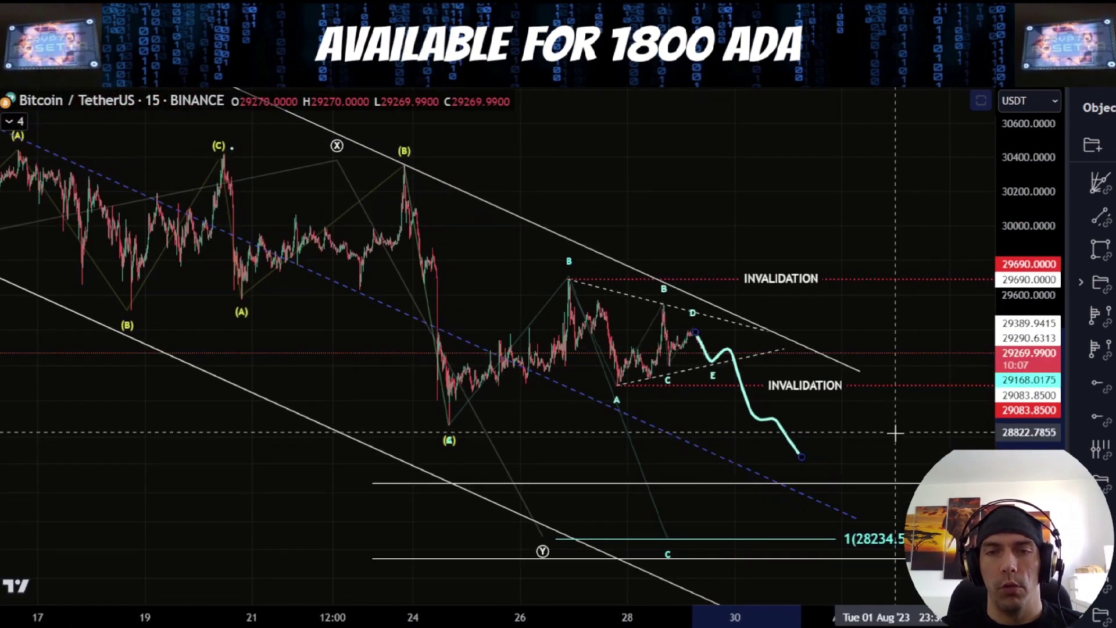
mouse_move(897, 430)
mouse_down()
mouse_move(832, 349)
mouse_move(784, 345)
mouse_up()
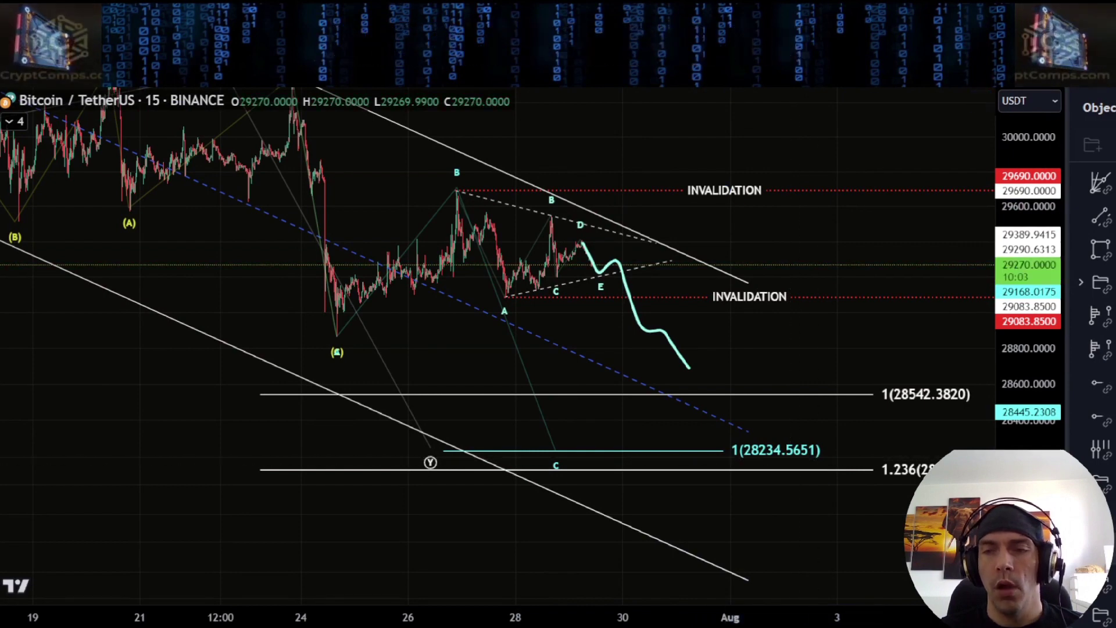
Hide the larger corrective count and show the circled five-wave count with its wave 5 target box from 28734.7555 to 28530.1399.
click(1111, 482)
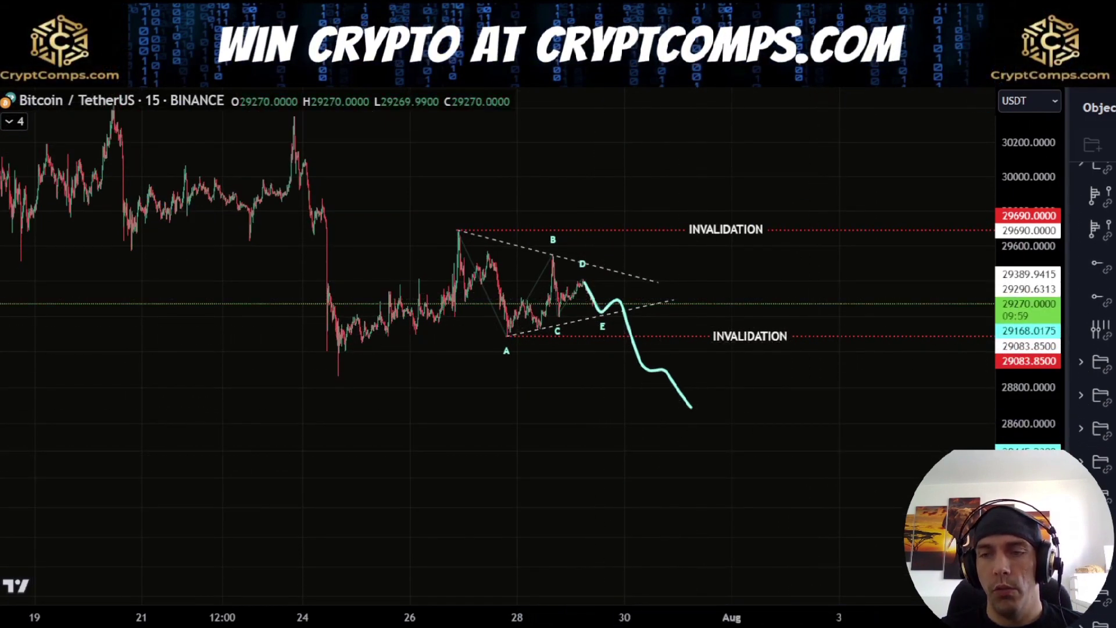
click(1114, 453)
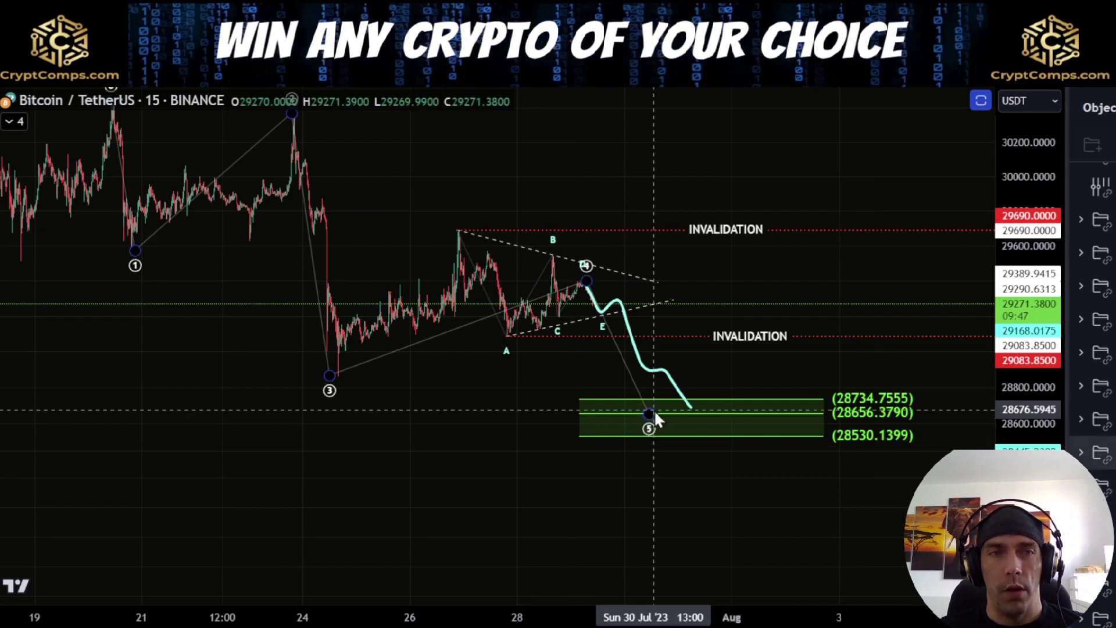
scroll(654, 410, down, 5)
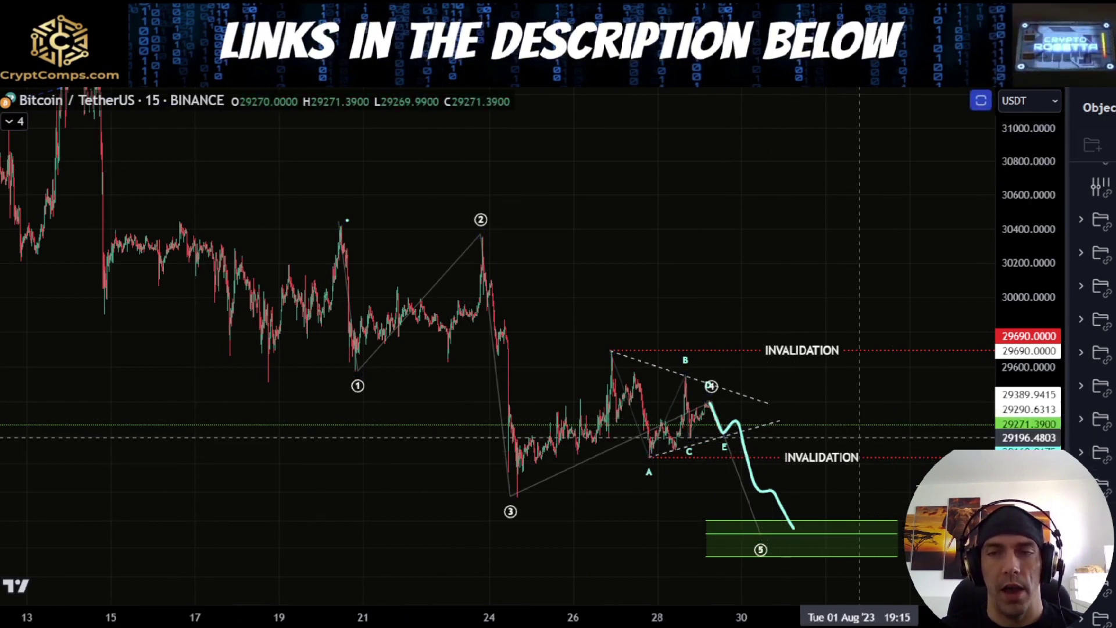
Hide the triangle and the circled five-wave count, and show the nested impulse count with its circled 5 targets from 27239.8862 to 26914.5967.
click(1114, 420)
click(1114, 453)
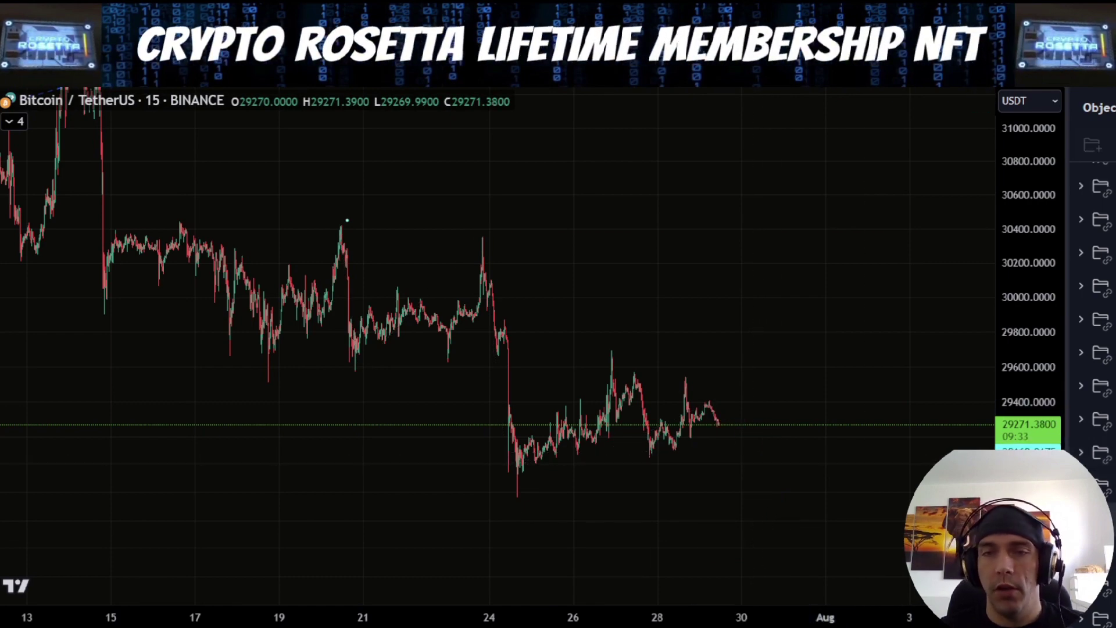
click(1114, 519)
drag(930, 489, 828, 303)
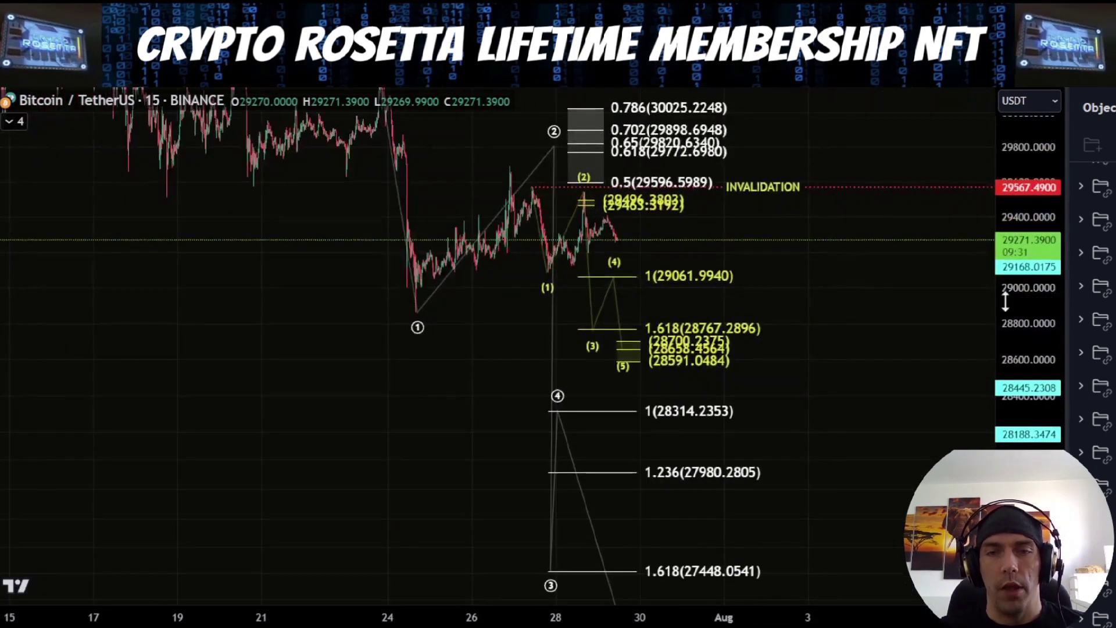
drag(1005, 301, 1005, 340)
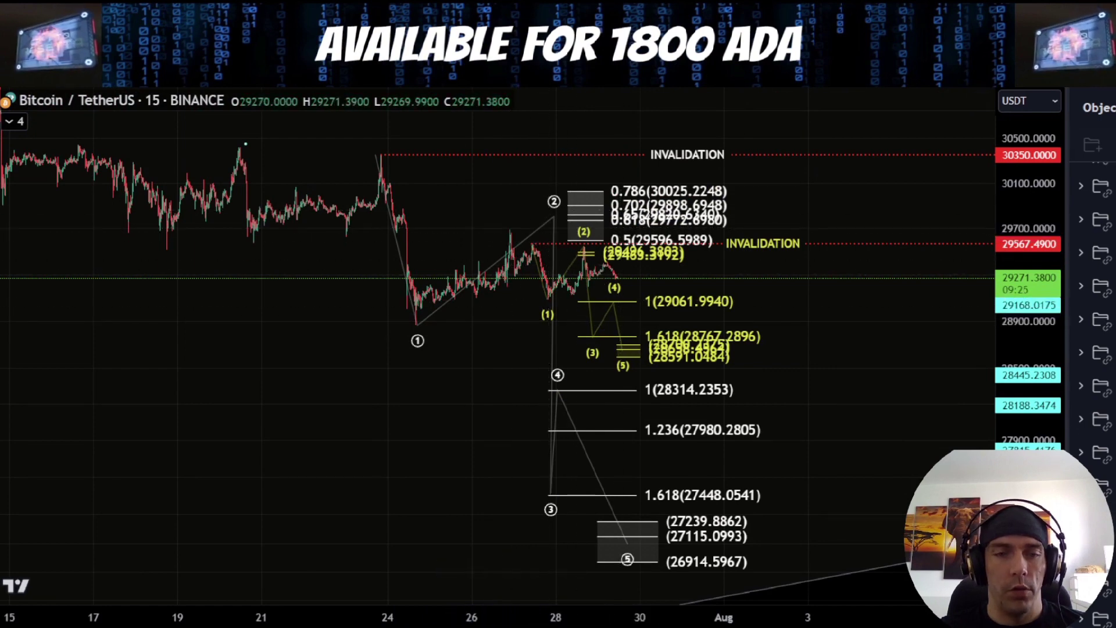
Sketch circled waves 1 and 2, a fall to 28314.2353, a rebound and a line along the 29567.4900 invalidation level, and undo the strokes.
mouse_move(412, 268)
mouse_down()
mouse_move(420, 315)
mouse_move(605, 249)
mouse_move(634, 388)
mouse_up()
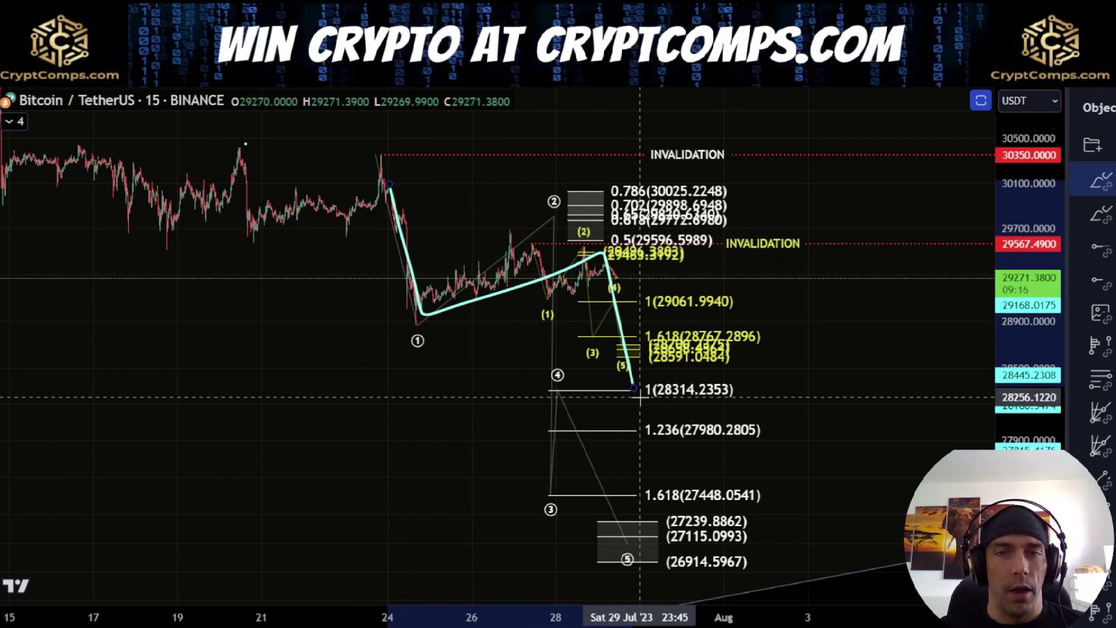
drag(639, 387, 661, 342)
drag(682, 289, 690, 272)
drag(532, 243, 676, 250)
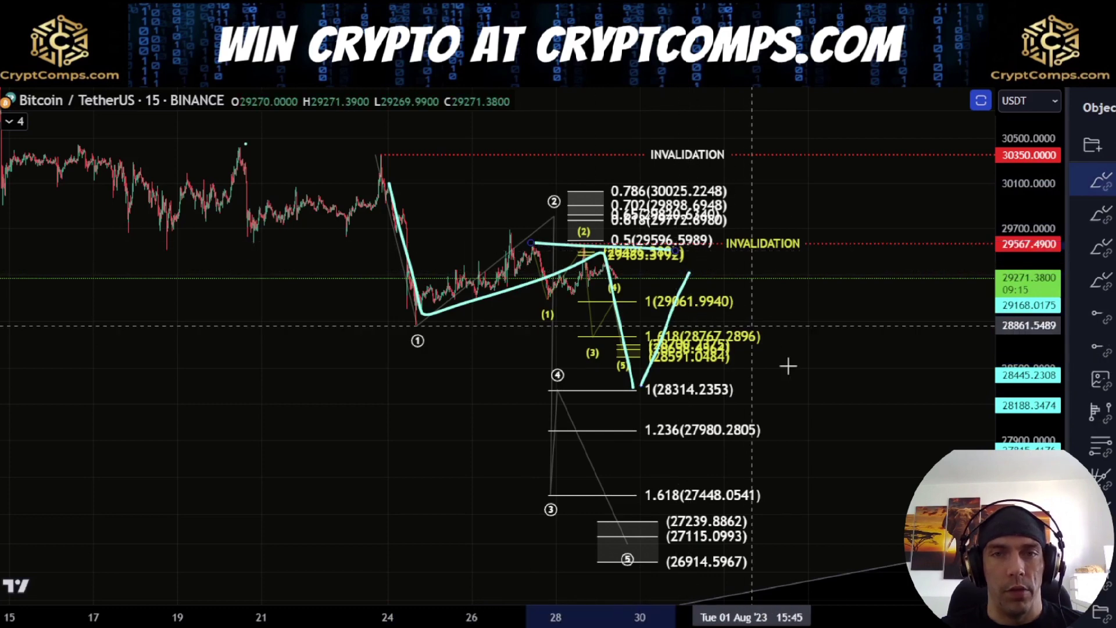
key(ctrl+z)
key(ctrl+z)
key(ctrl+z)
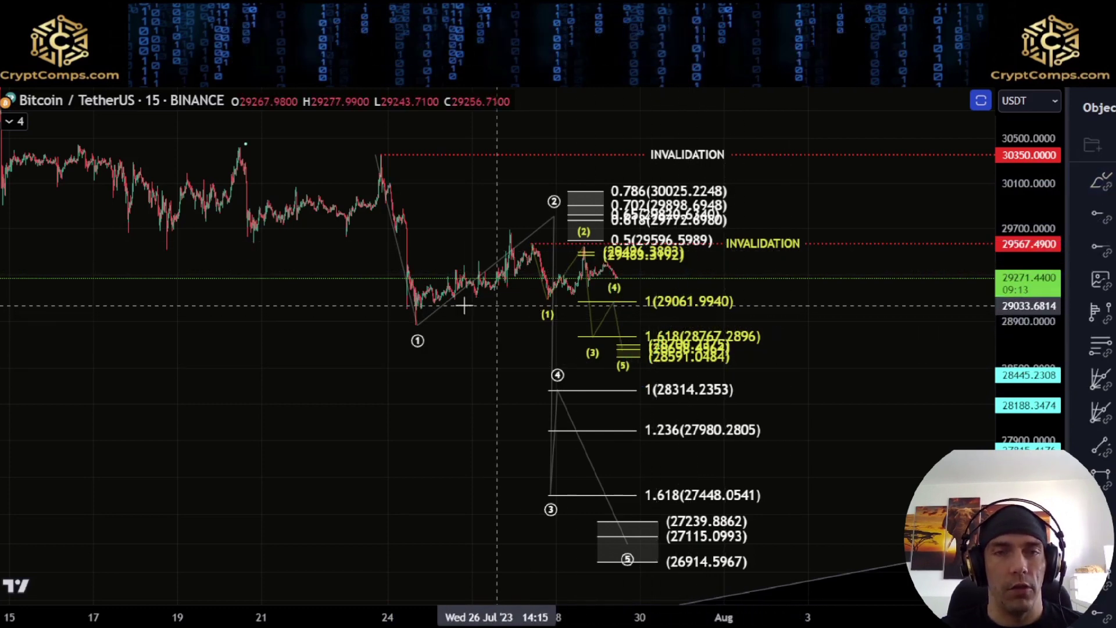
Sketch a stepped decline from the 27 July high at the yellow invalidation level to near the 27448.0541 target, and remove the stroke.
drag(1029, 481, 1029, 400)
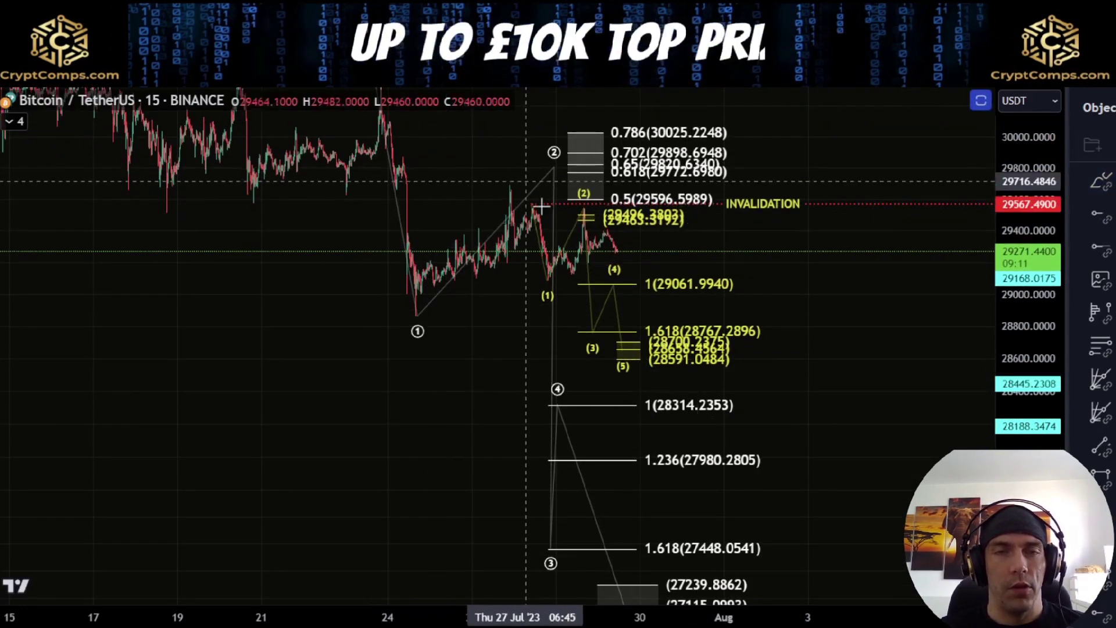
mouse_move(514, 186)
mouse_down()
mouse_move(521, 231)
mouse_move(549, 277)
mouse_move(589, 200)
mouse_move(627, 256)
mouse_move(644, 340)
mouse_move(677, 399)
mouse_move(694, 367)
mouse_move(730, 378)
mouse_move(756, 459)
mouse_move(822, 399)
mouse_move(879, 543)
mouse_up()
key(ctrl+z)
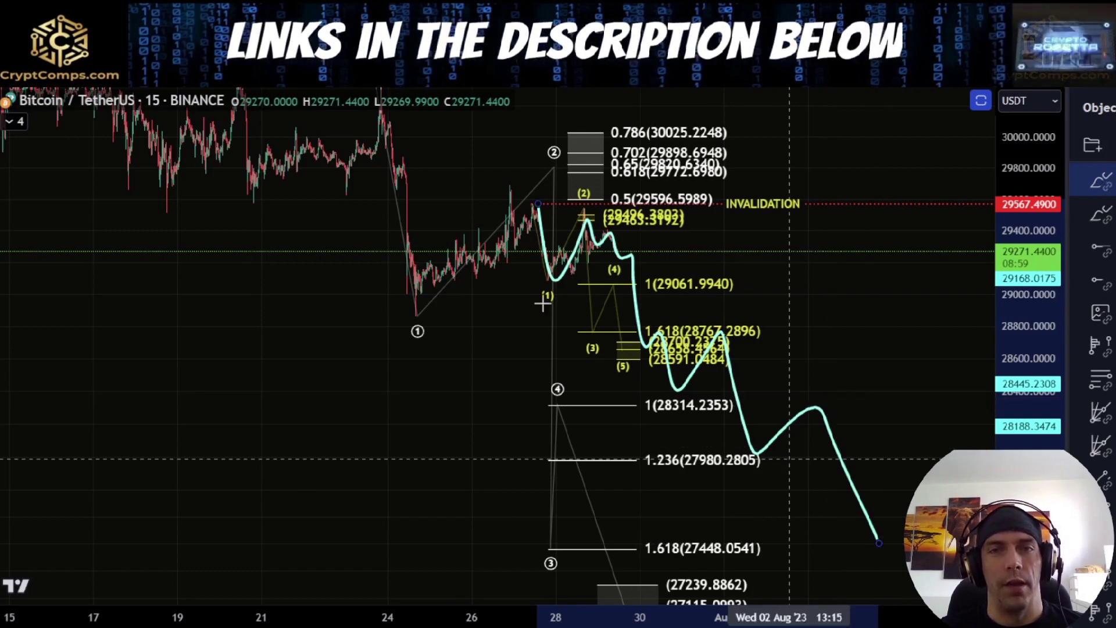
key(Delete)
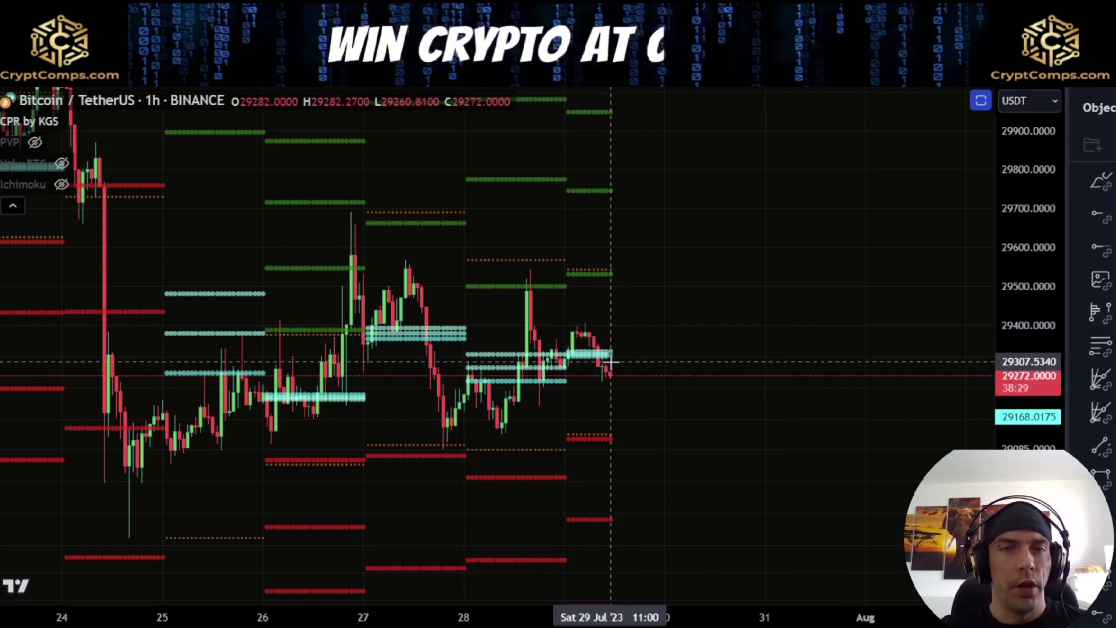
On the 1h chart with CPR levels, sketch the 29 July drop and a retest of the central pivot range, and delete the sketch.
mouse_move(610, 349)
mouse_down()
mouse_move(493, 345)
mouse_move(539, 404)
mouse_move(615, 360)
mouse_up()
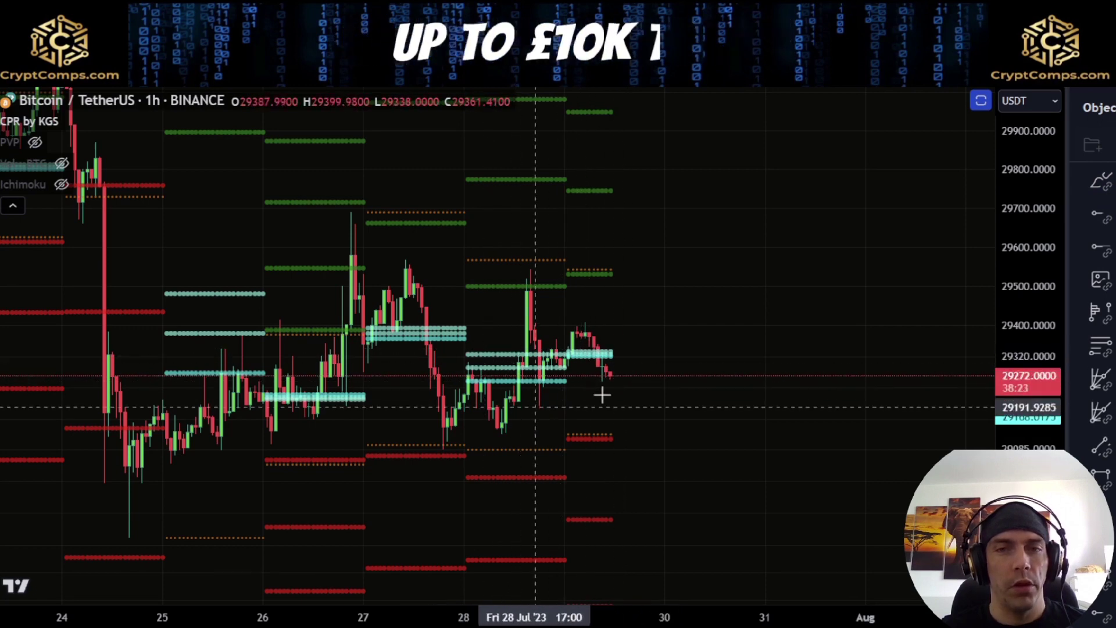
drag(1022, 460, 1021, 420)
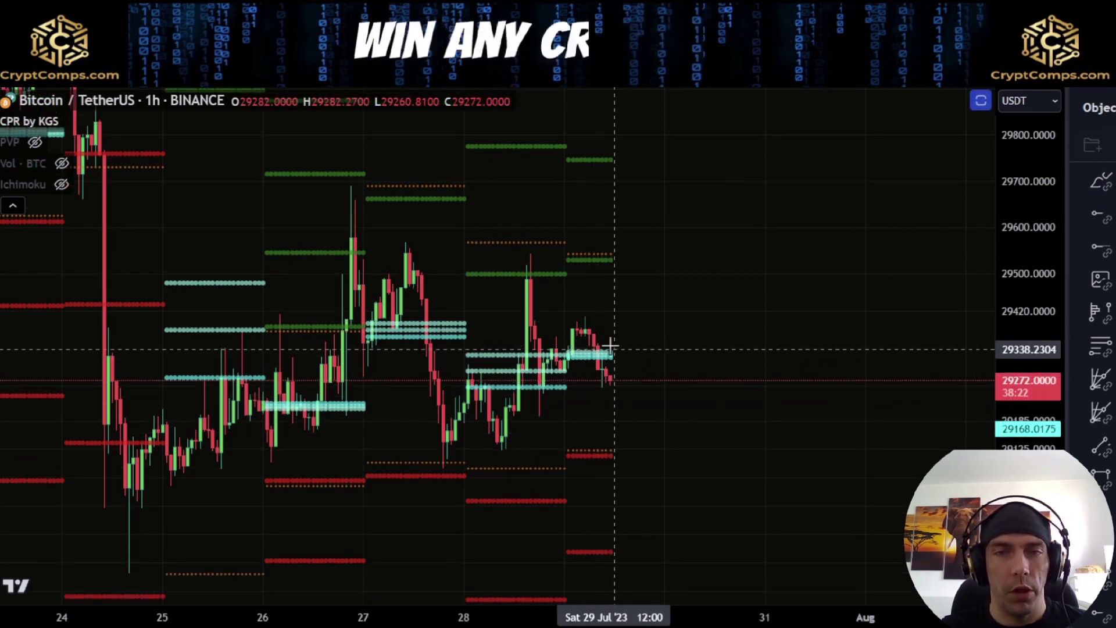
mouse_move(611, 347)
mouse_down()
mouse_move(659, 362)
mouse_move(560, 342)
mouse_up()
scroll(599, 359, up, 3)
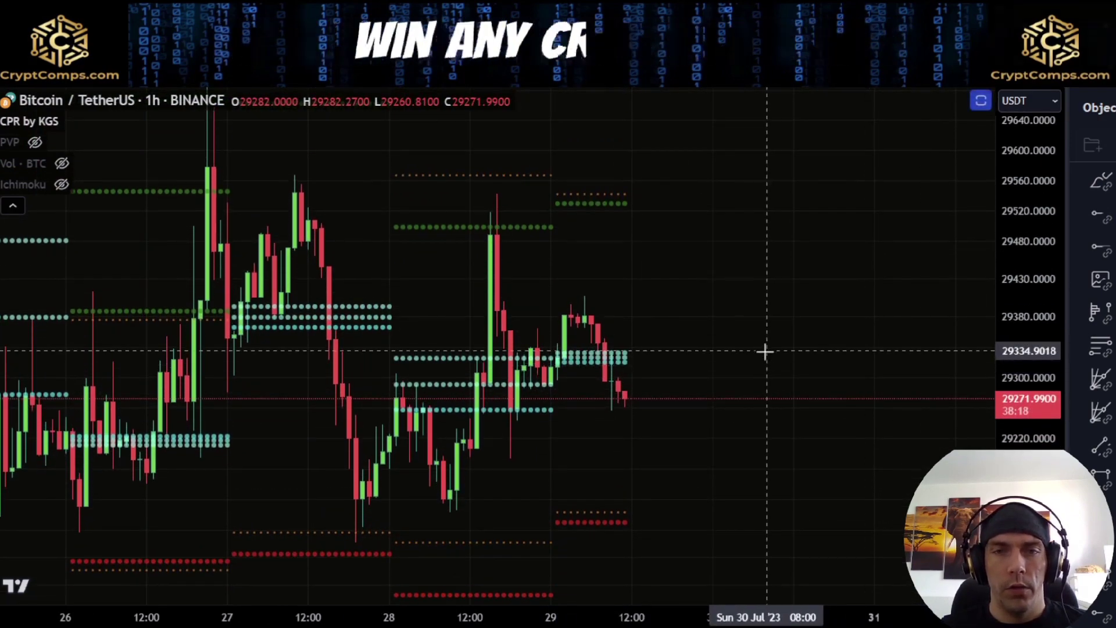
drag(765, 351, 705, 266)
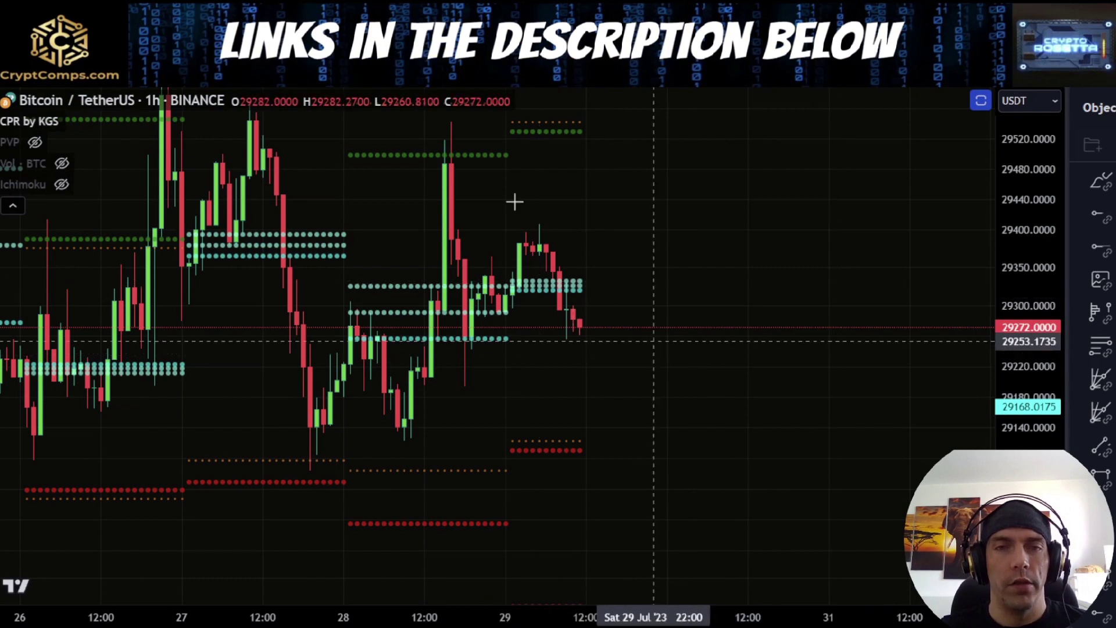
mouse_move(534, 234)
mouse_down()
mouse_move(575, 317)
mouse_move(594, 264)
mouse_move(584, 279)
mouse_move(598, 279)
mouse_move(581, 285)
mouse_up()
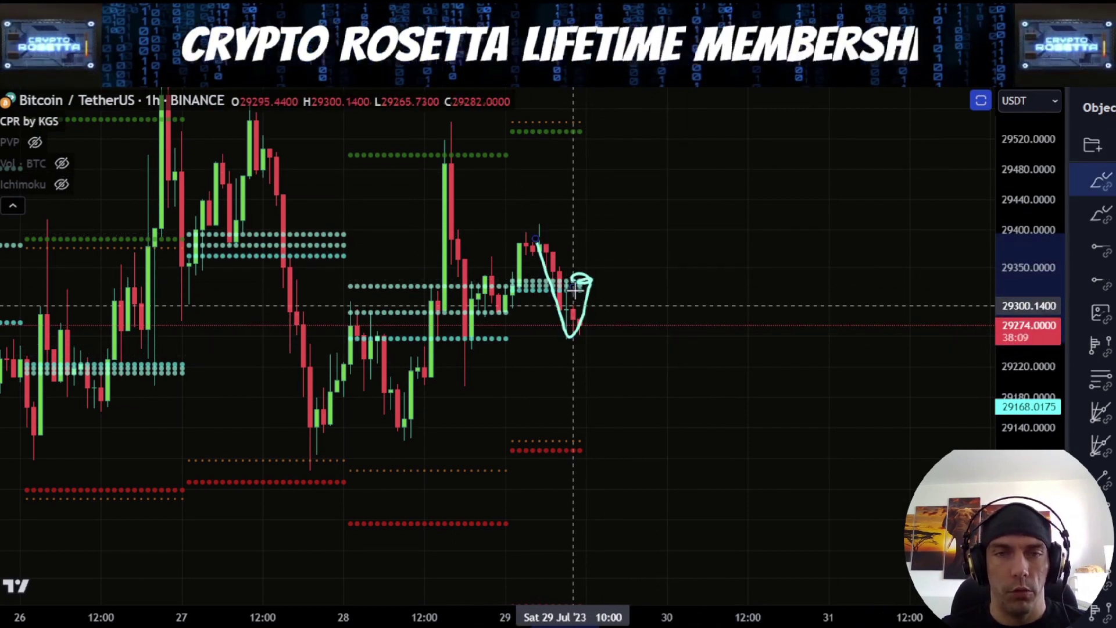
key(Delete)
Sketch an A-B-C-style decline from the 28 July spike to 29 July's first pivot support, circle it, add a rally to about 29570, and undo everything.
drag(1029, 371, 1051, 431)
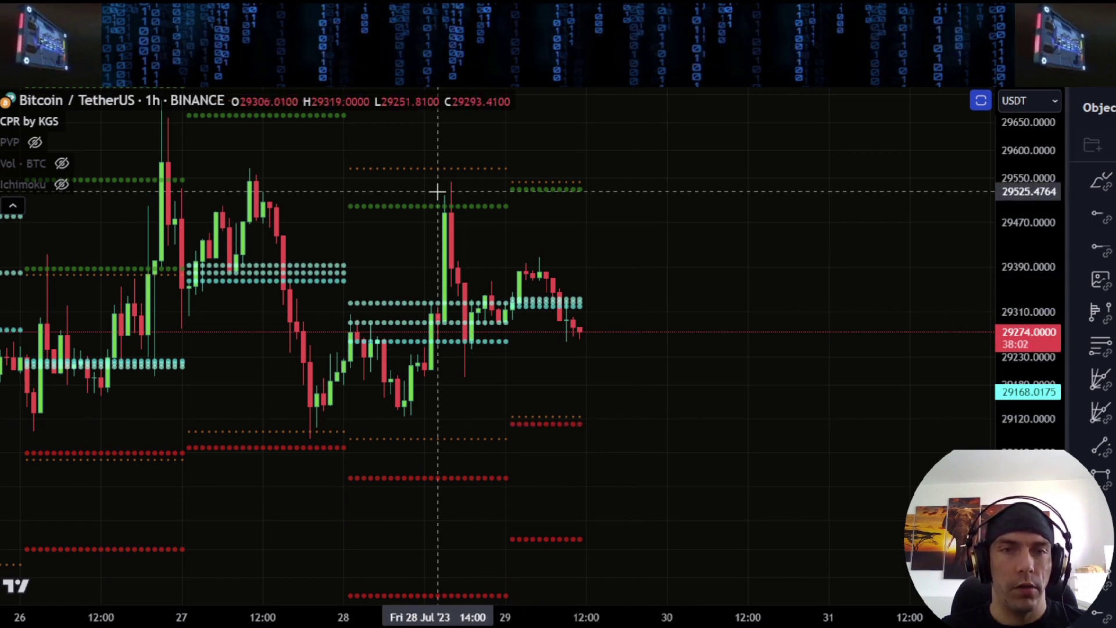
mouse_move(437, 192)
mouse_down()
mouse_move(498, 272)
mouse_move(578, 320)
mouse_move(602, 431)
mouse_move(532, 430)
mouse_move(605, 417)
mouse_move(688, 166)
mouse_up()
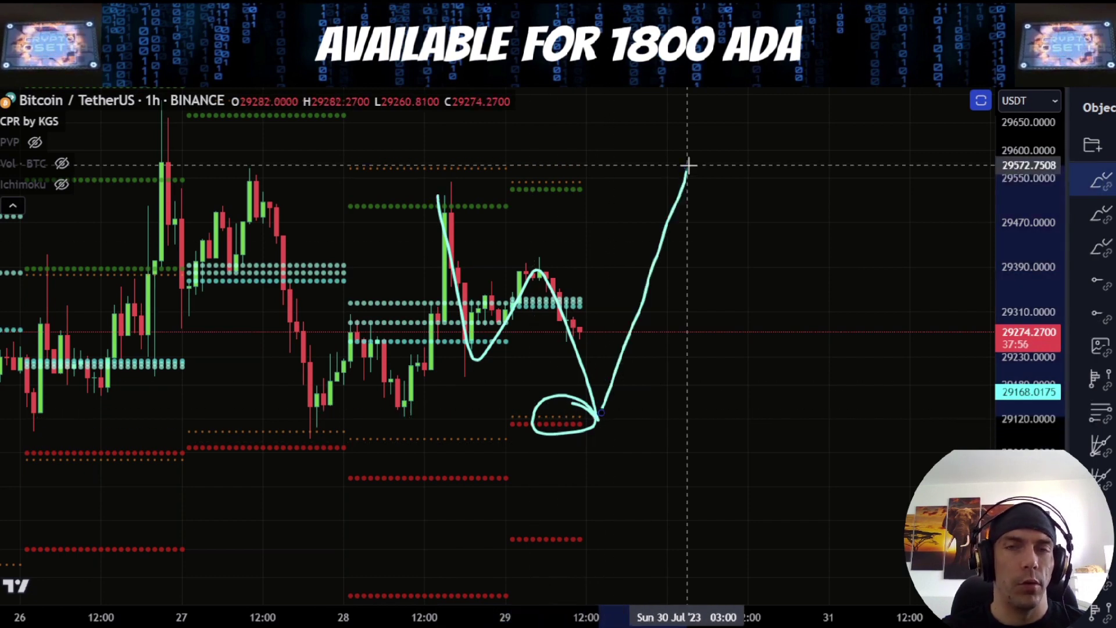
key(ctrl+z)
key(ctrl+z)
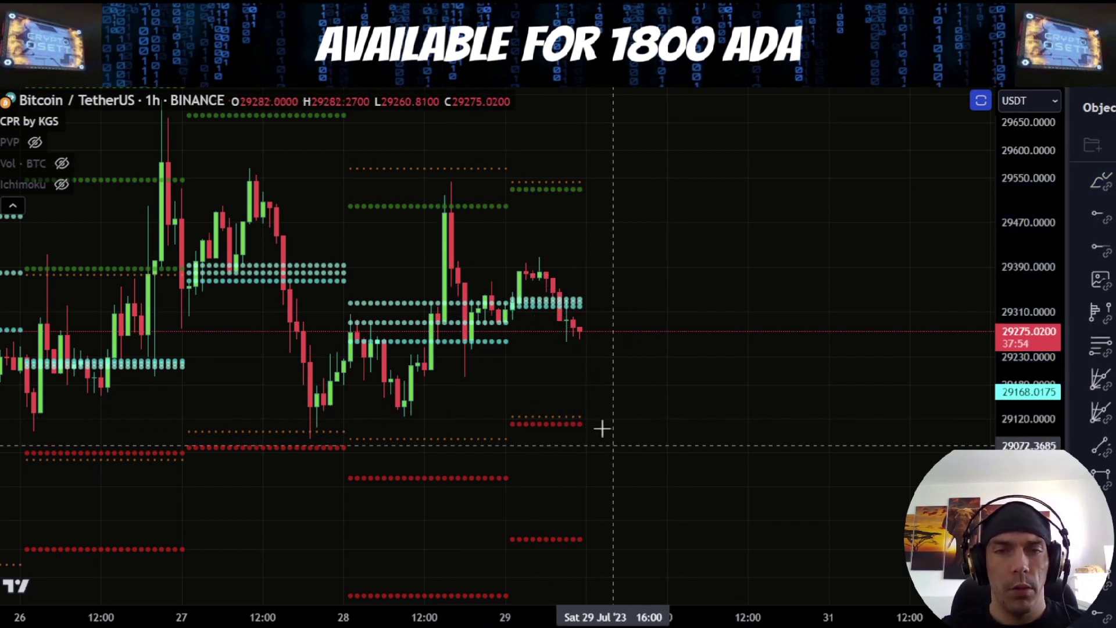
mouse_move(595, 403)
mouse_down()
mouse_move(571, 451)
mouse_move(552, 392)
mouse_up()
key(ctrl+z)
Examine the daily pivot support levels below price and the resistance levels above it on the 1h chart.
scroll(818, 401, down, 6)
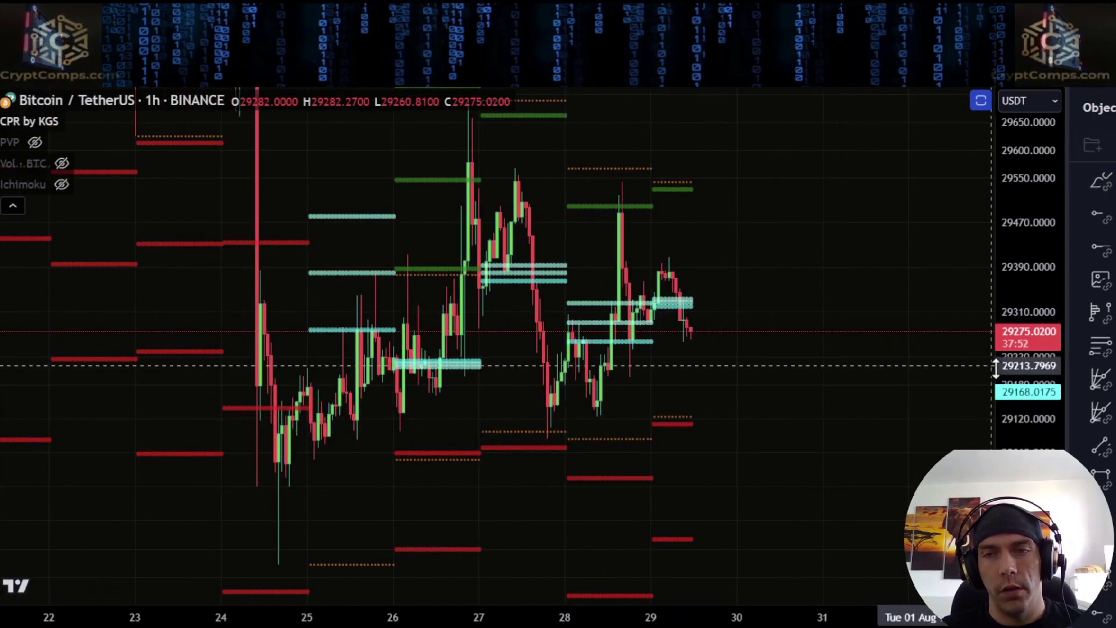
drag(1011, 373, 1008, 529)
drag(831, 439, 757, 320)
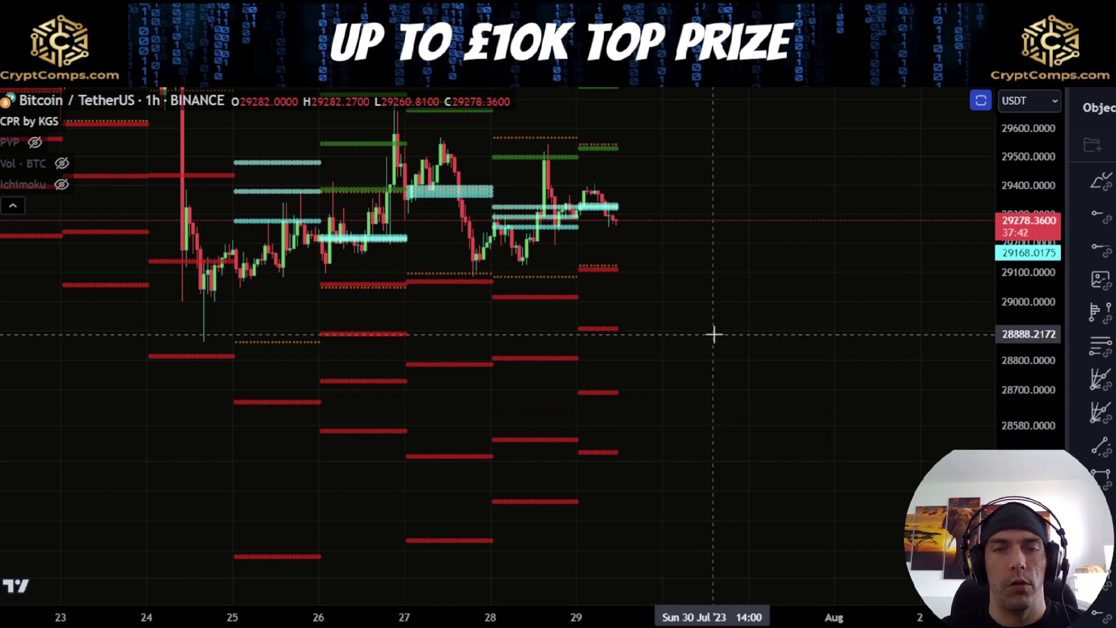
drag(752, 395, 752, 473)
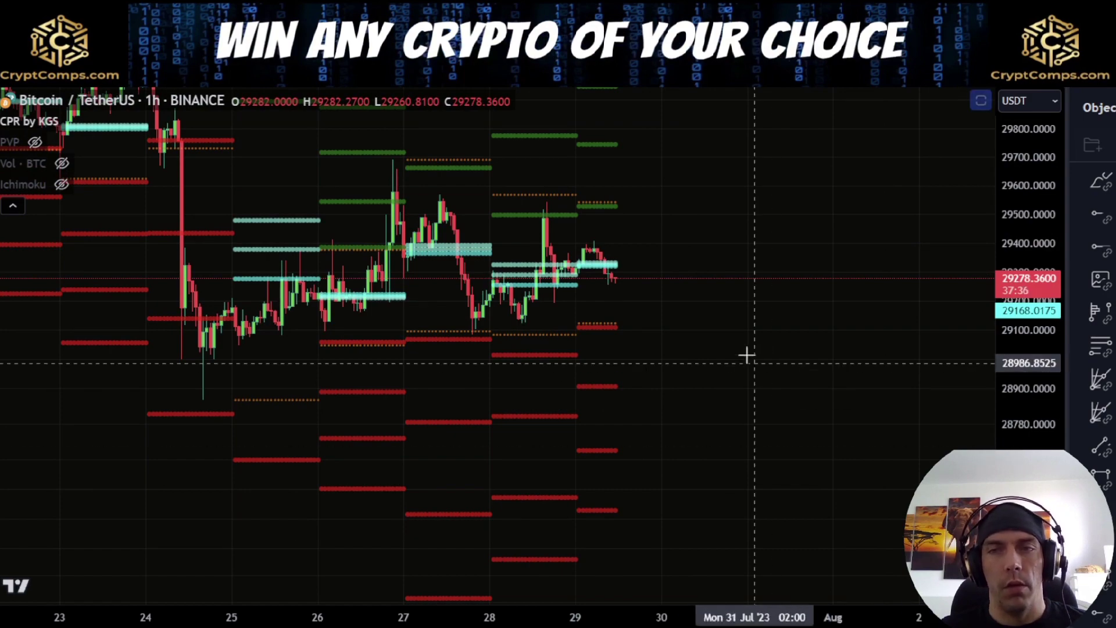
drag(718, 363, 705, 459)
drag(651, 317, 643, 364)
scroll(618, 446, up, 3)
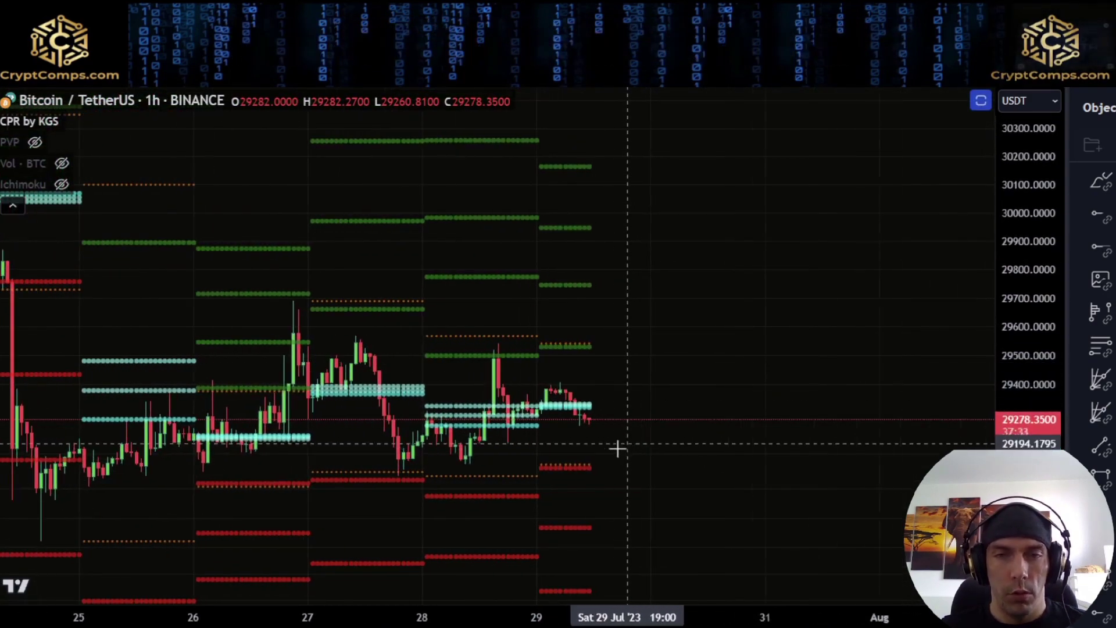
scroll(640, 447, up, 2)
drag(1004, 421, 1004, 256)
drag(792, 332, 769, 189)
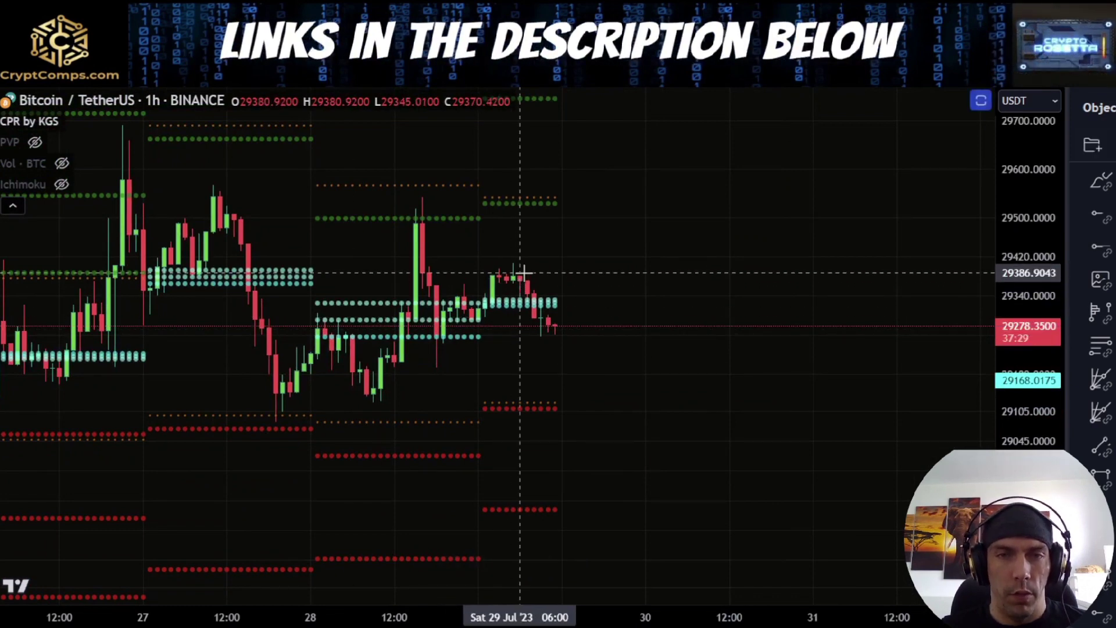
Sketch a decline from the 29 July high to first pivot support and an alternative rally to about 29500, and undo both strokes.
mouse_move(523, 276)
mouse_down()
mouse_move(557, 393)
mouse_move(471, 401)
mouse_up()
key(ctrl+z)
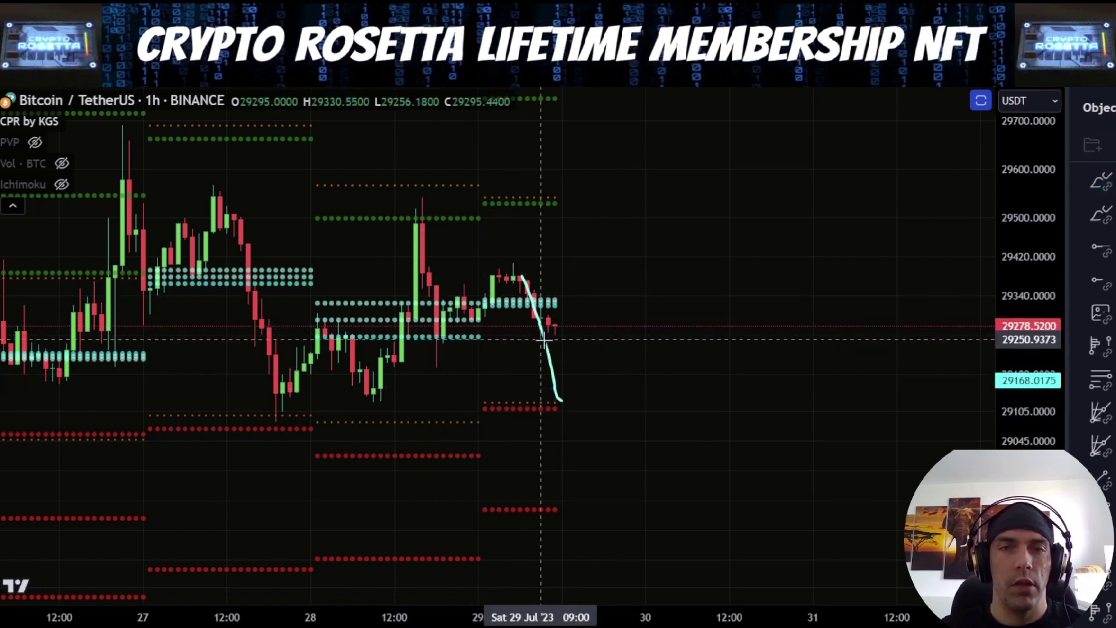
drag(547, 337, 570, 246)
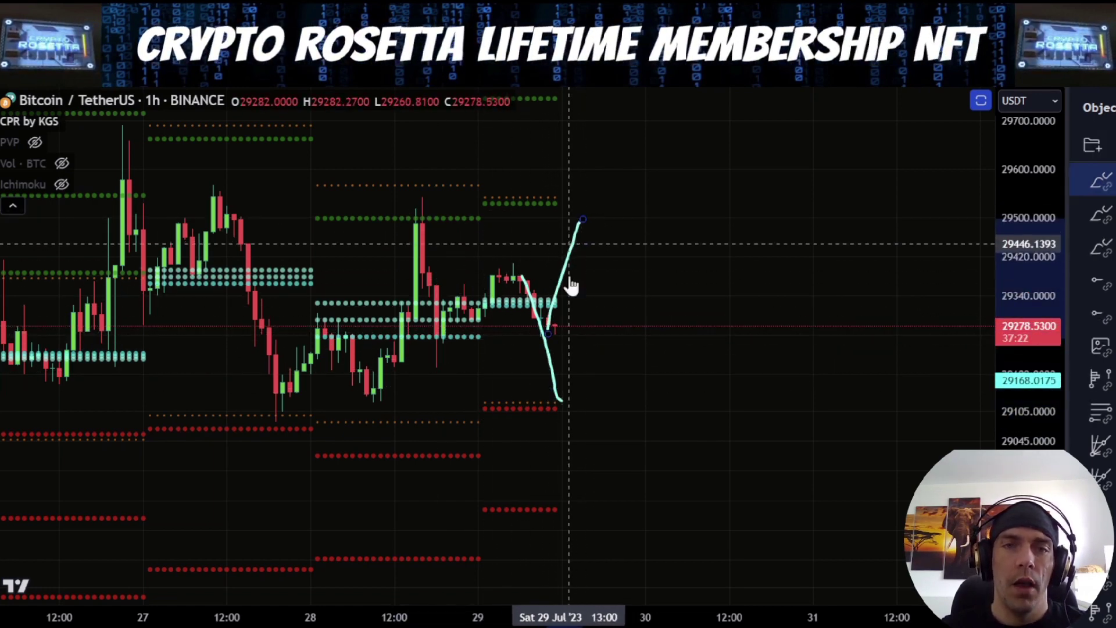
key(ctrl+z)
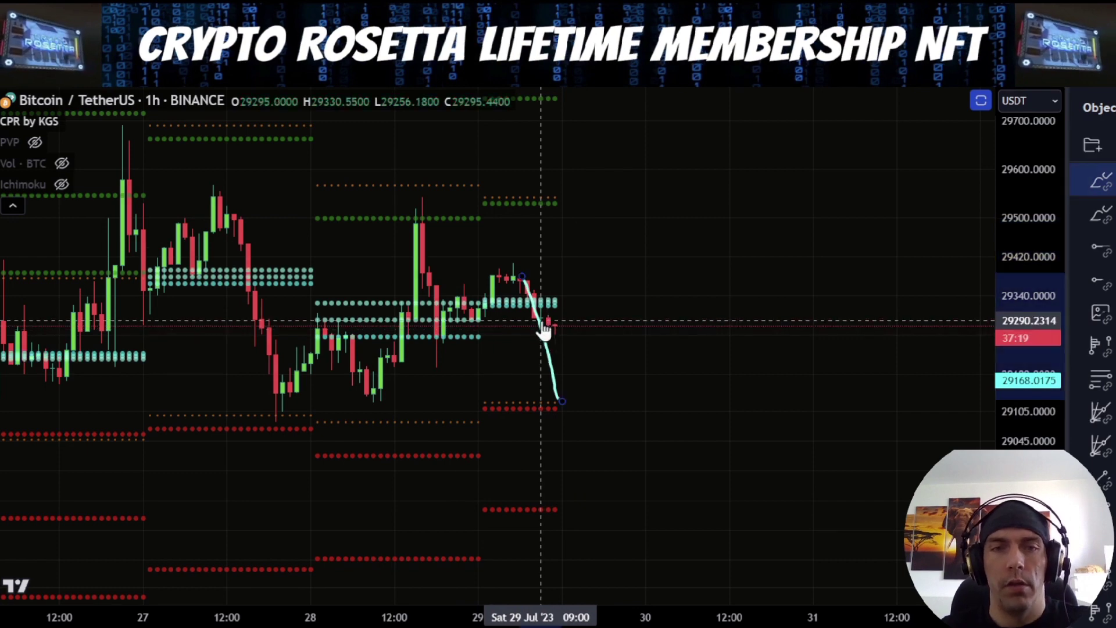
key(ctrl+z)
Sketch a rally from current price to about 29630, a pullback to first pivot resistance and a rise to about 29950, and delete it.
drag(563, 254, 471, 407)
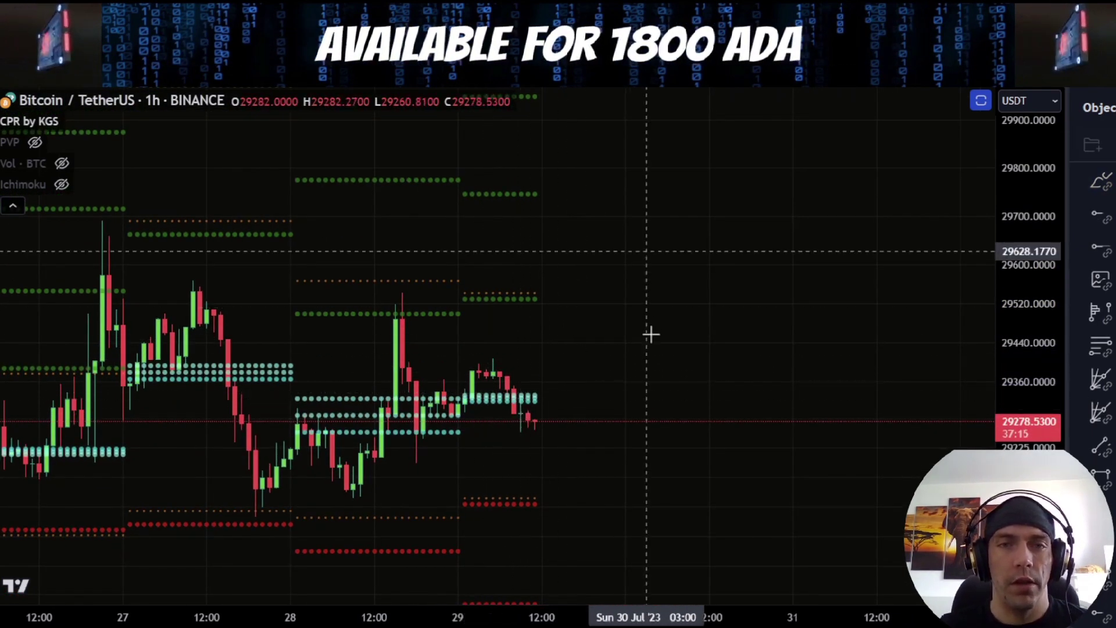
drag(553, 300, 556, 347)
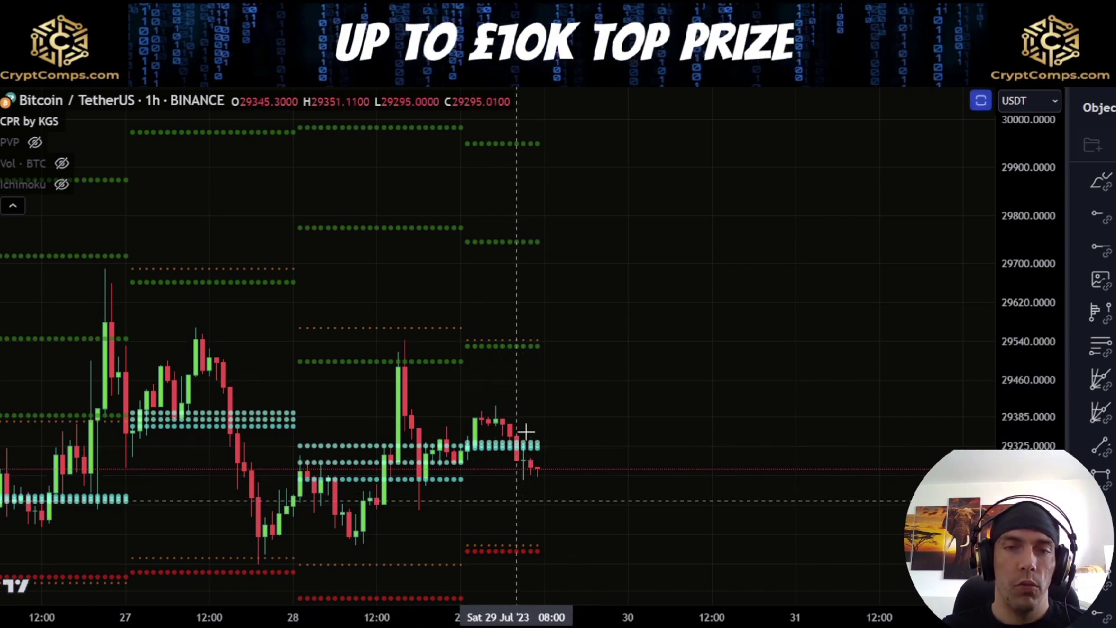
drag(532, 470, 563, 291)
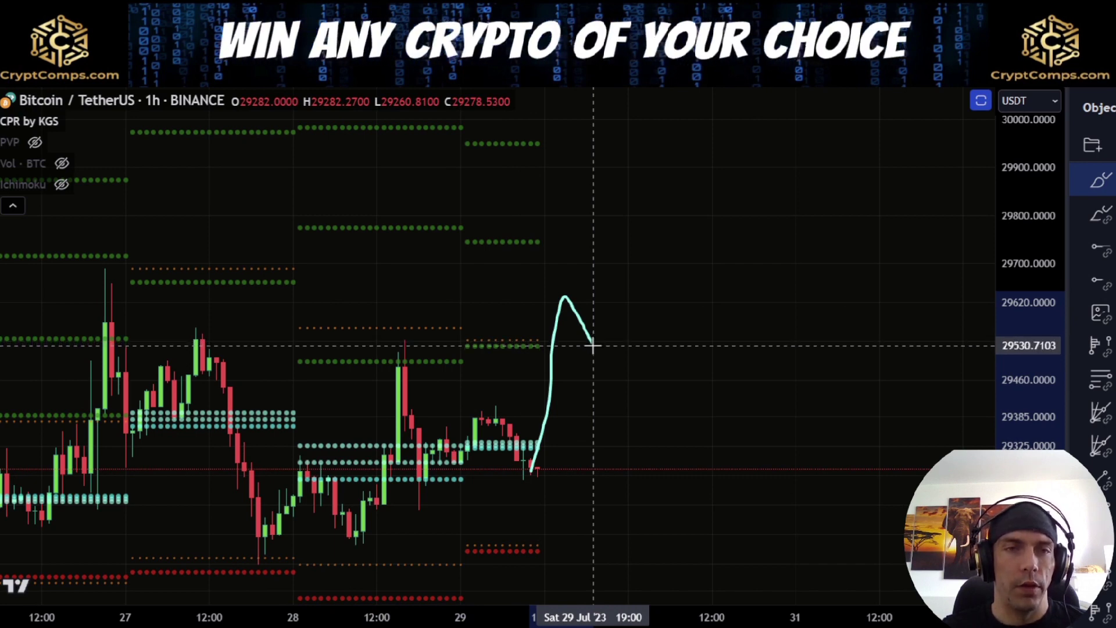
drag(593, 344, 633, 142)
key(Delete)
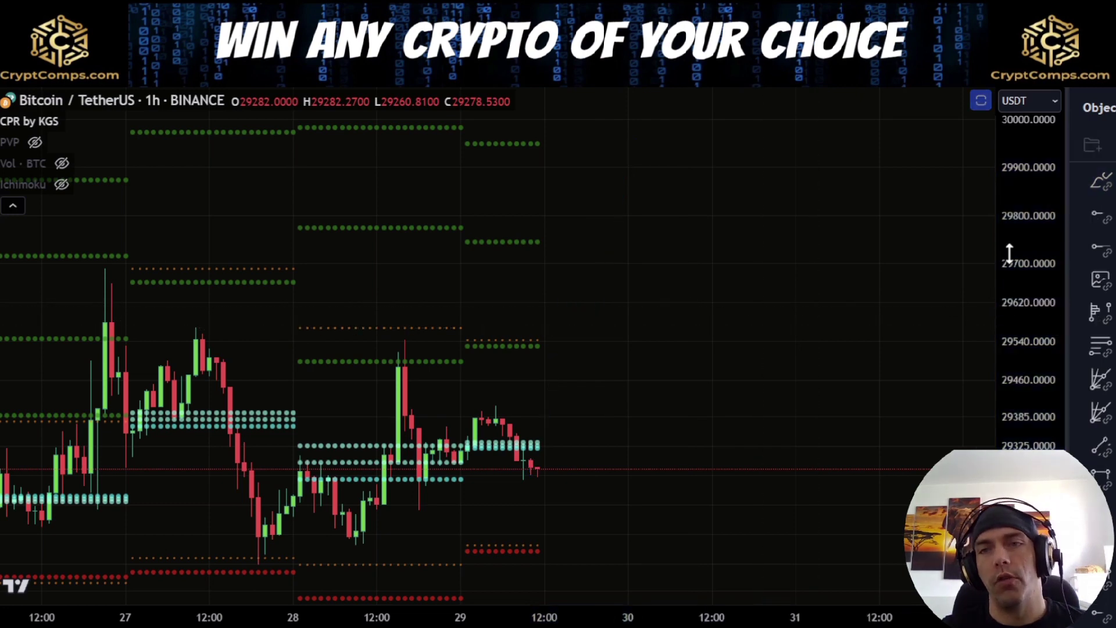
drag(1010, 249, 1017, 385)
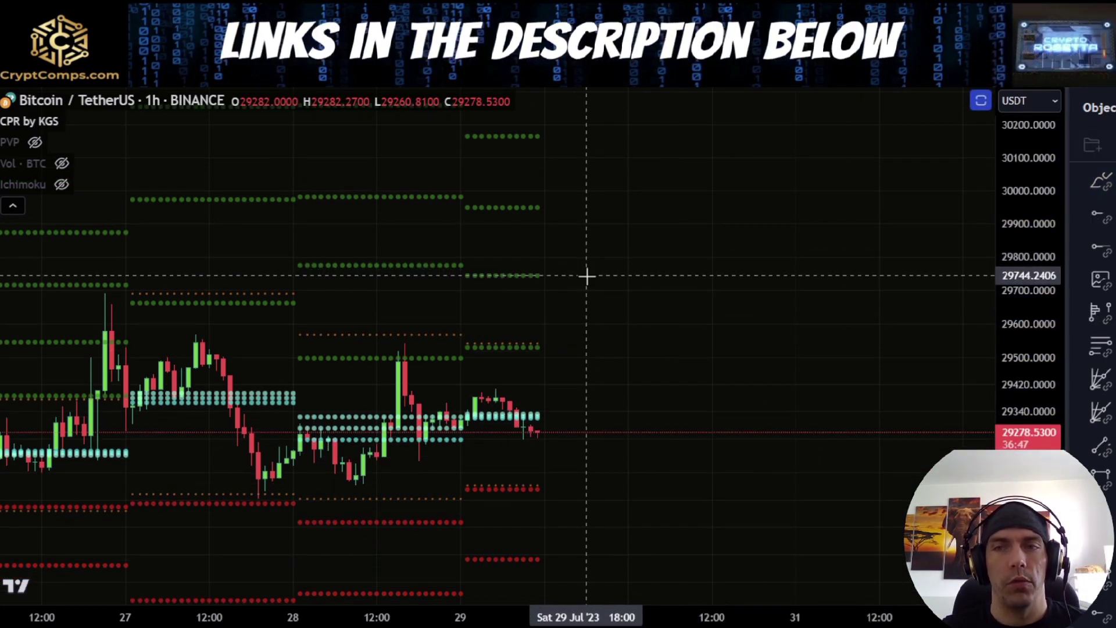
Examine the upper daily pivot resistances, switch the CPR indicator to weekly pivots, and review the weekly levels around the 24–29 July price action.
drag(607, 231, 613, 331)
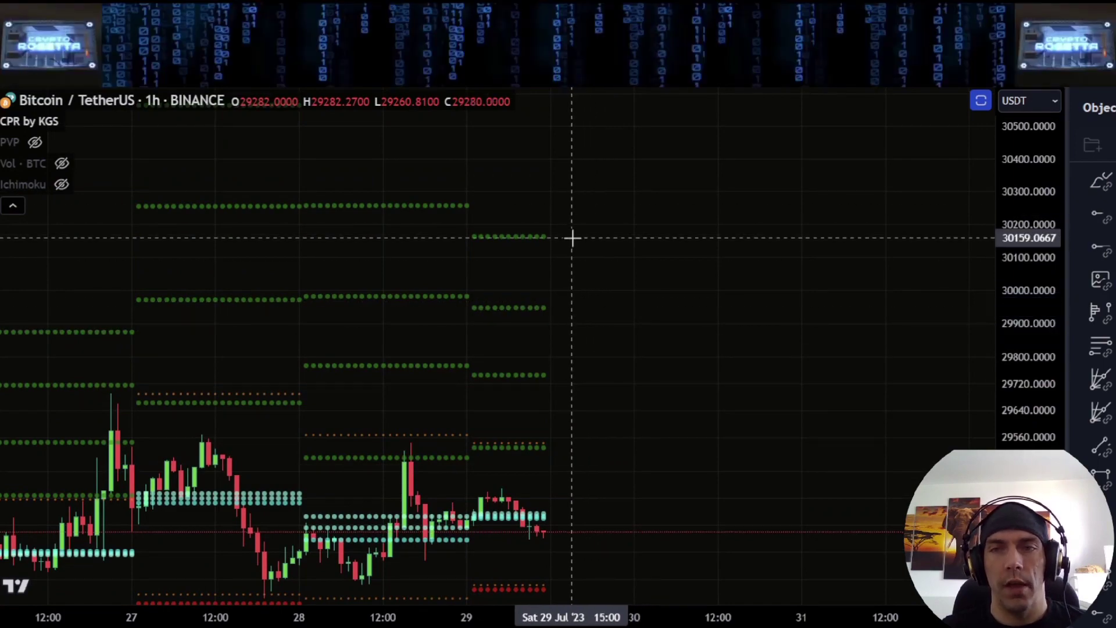
drag(688, 436, 668, 267)
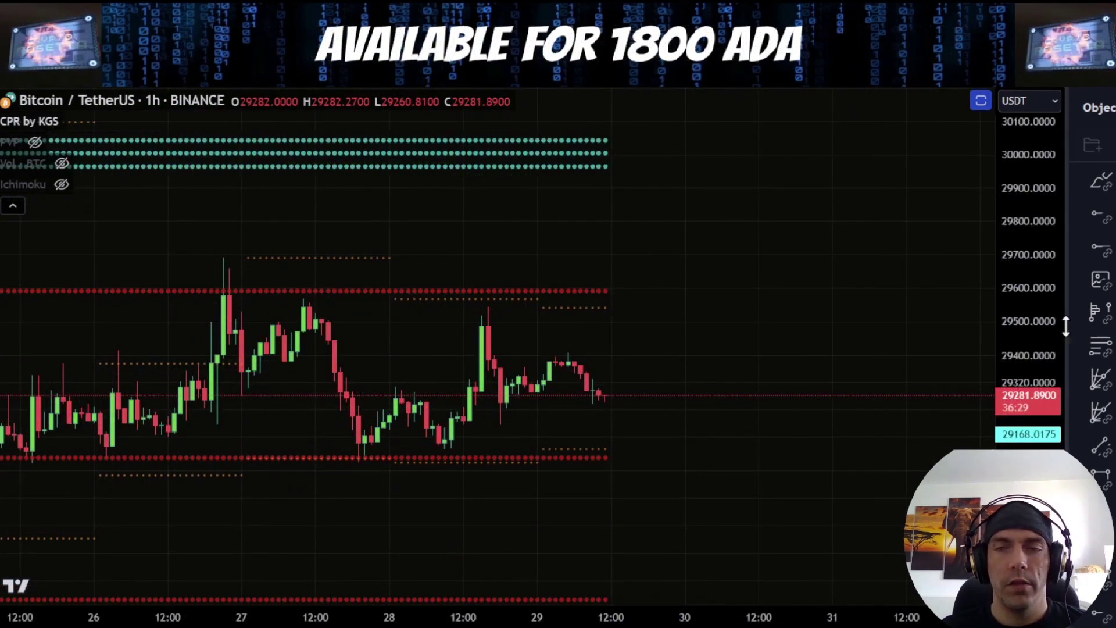
drag(1028, 326, 1027, 344)
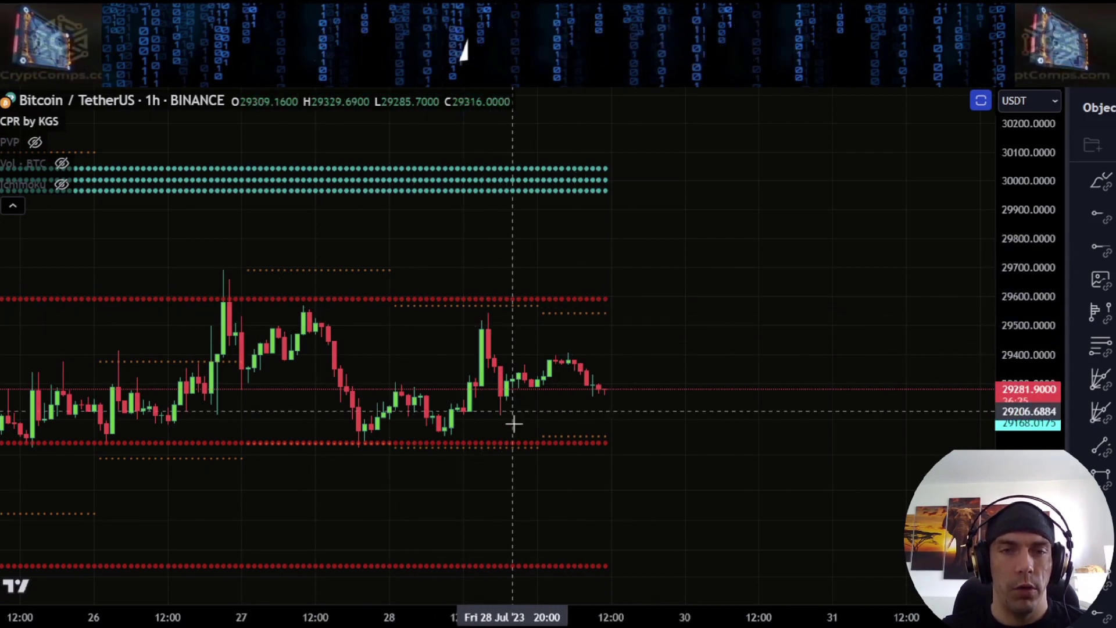
drag(714, 427, 659, 402)
scroll(700, 394, down, 2)
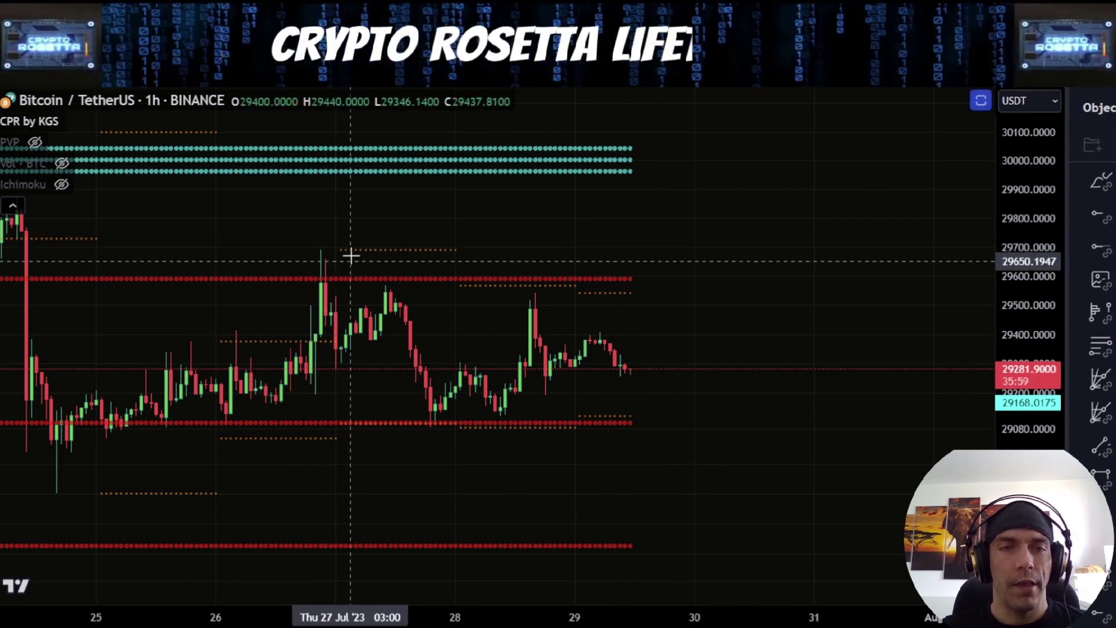
scroll(681, 364, down, 4)
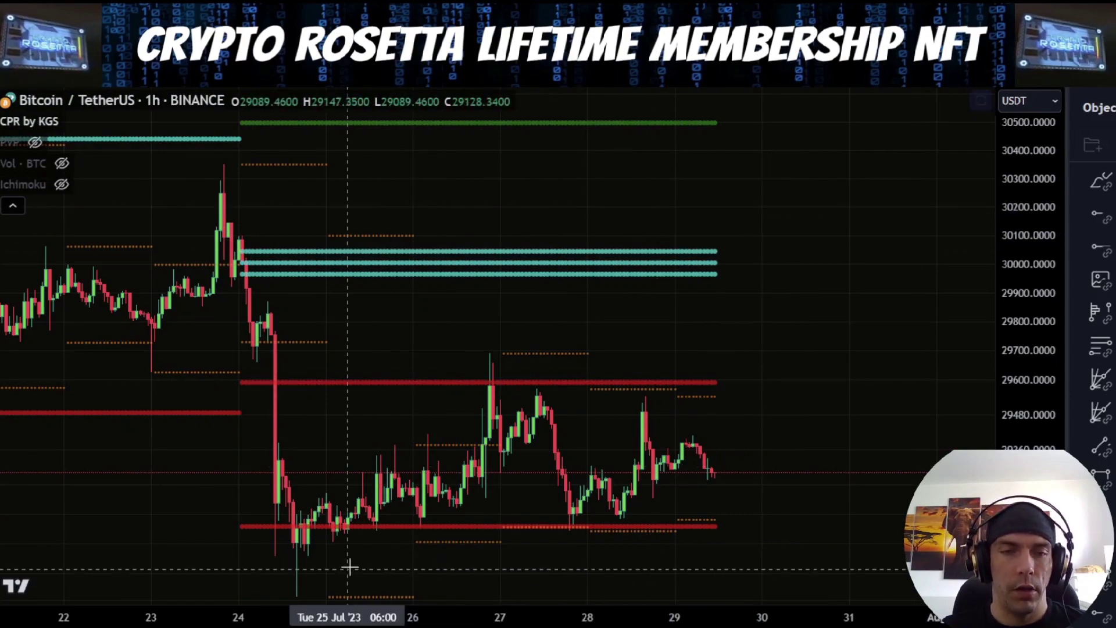
Sketch a rise from the 24 July low to the weekly central pivot band near 29990, and delete the strokes.
mouse_move(300, 593)
mouse_down()
mouse_move(465, 347)
mouse_move(599, 502)
mouse_move(728, 266)
mouse_up()
key(Delete)
mouse_move(725, 228)
mouse_down()
mouse_move(697, 313)
mouse_move(705, 214)
mouse_up()
key(Delete)
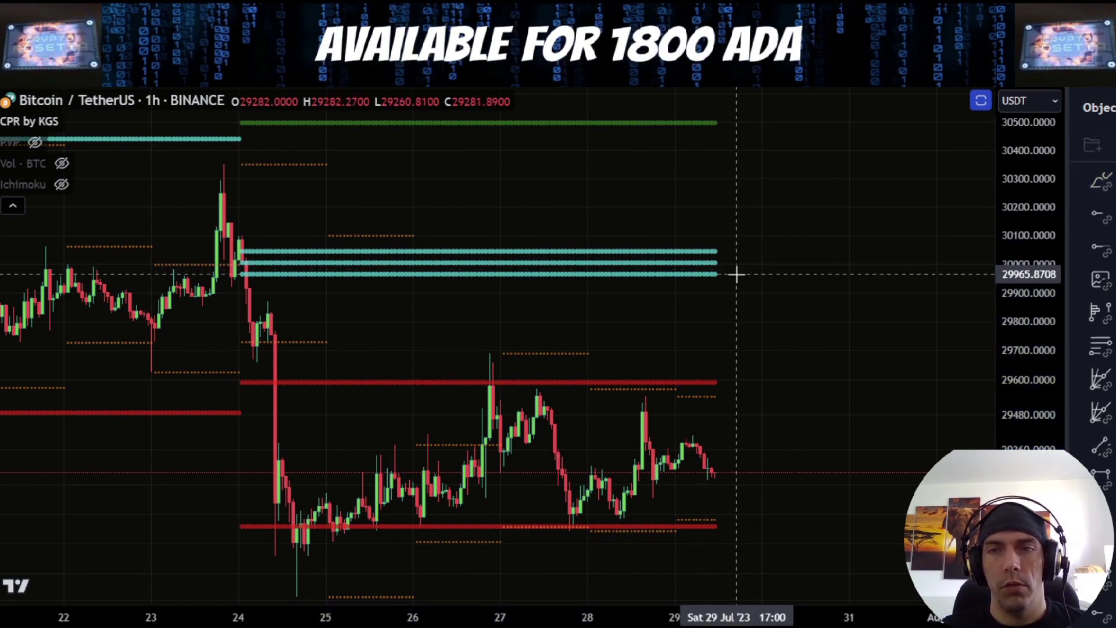
Examine the weekly pivot resistance levels above price and the second weekly support level below it.
drag(804, 230, 746, 369)
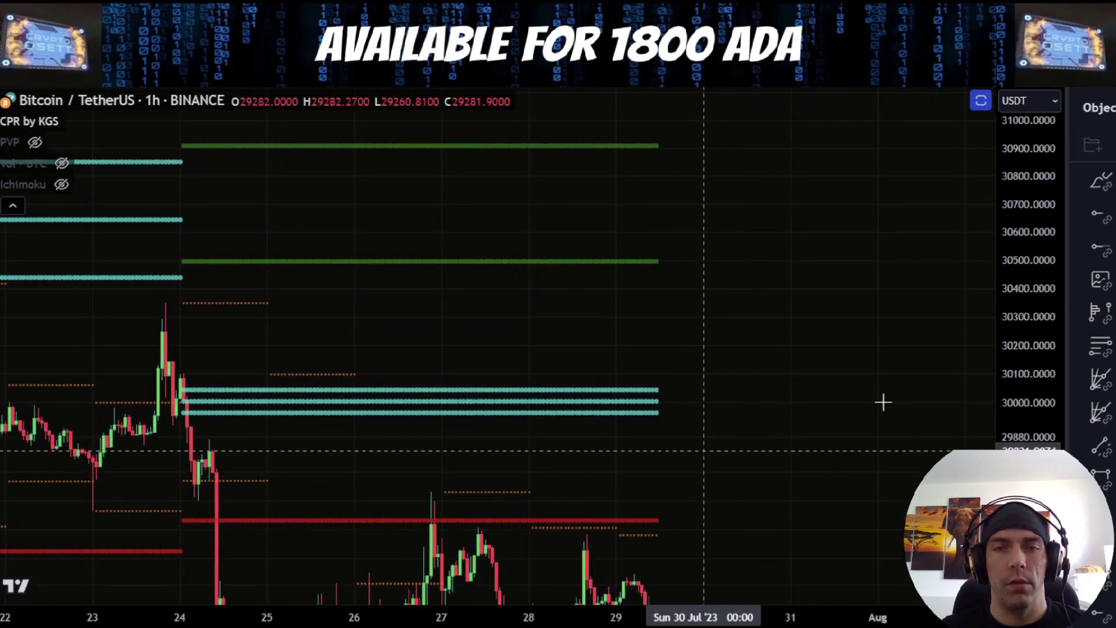
drag(1025, 303, 1026, 453)
drag(815, 306, 775, 281)
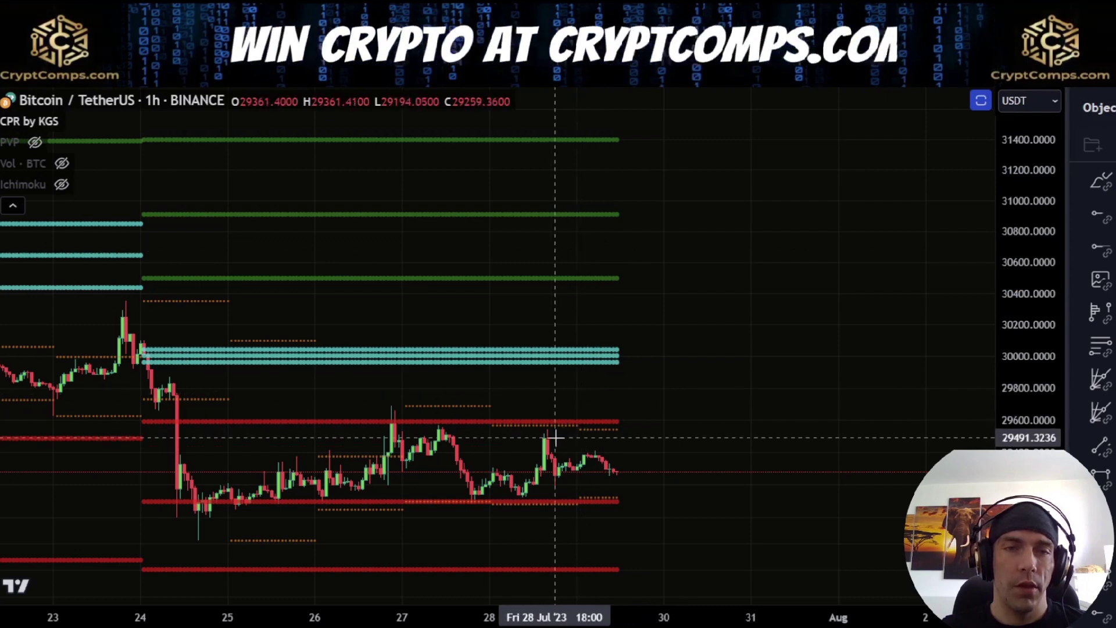
drag(661, 315, 651, 407)
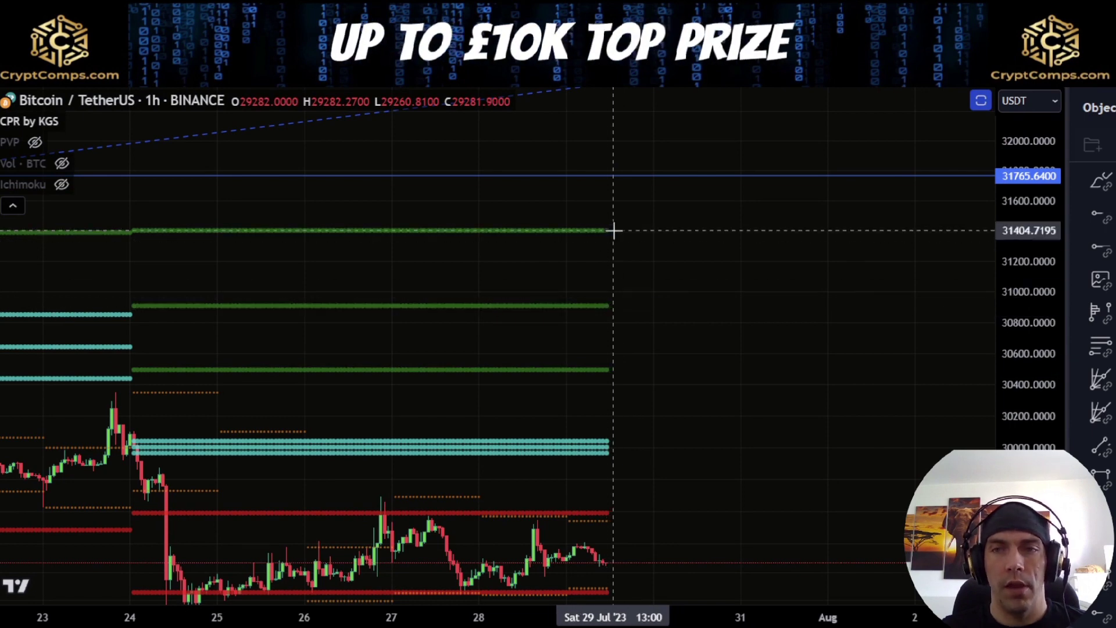
drag(724, 455, 684, 163)
drag(1004, 419, 1018, 314)
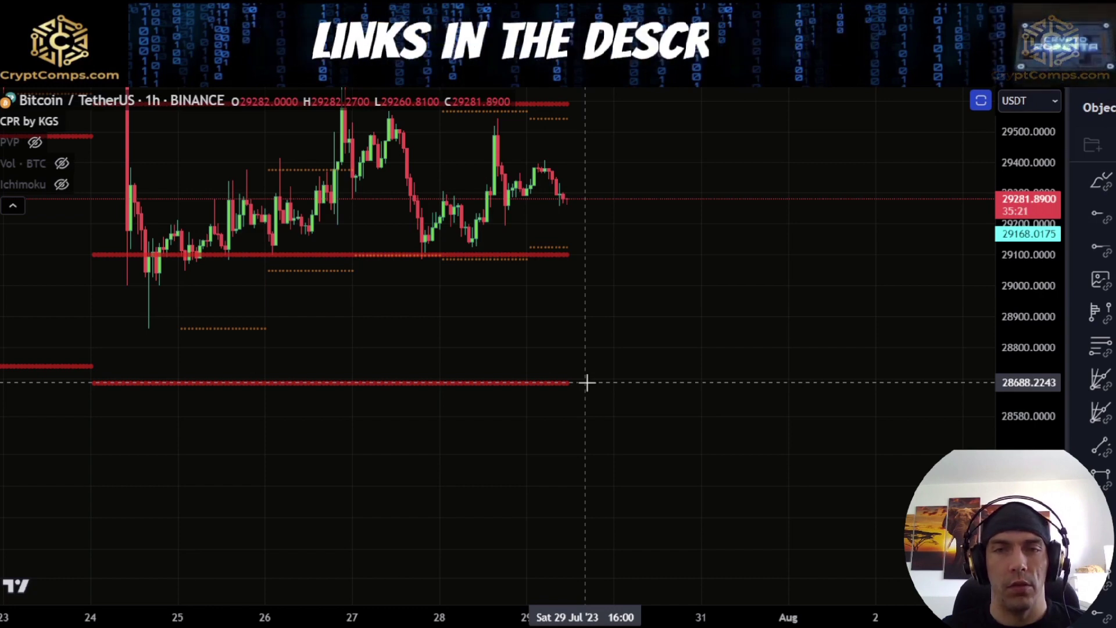
drag(638, 312, 660, 412)
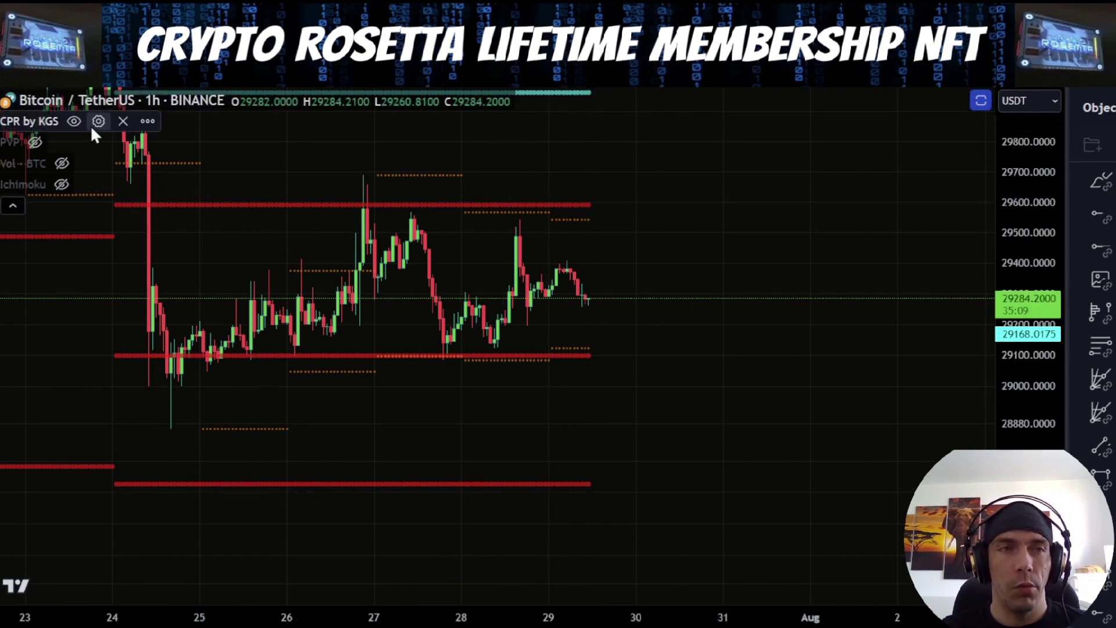
Turn off weekly pivots and turn on monthly pivots in the CPR indicator, and show July's monthly levels on the chart.
click(96, 124)
click(499, 361)
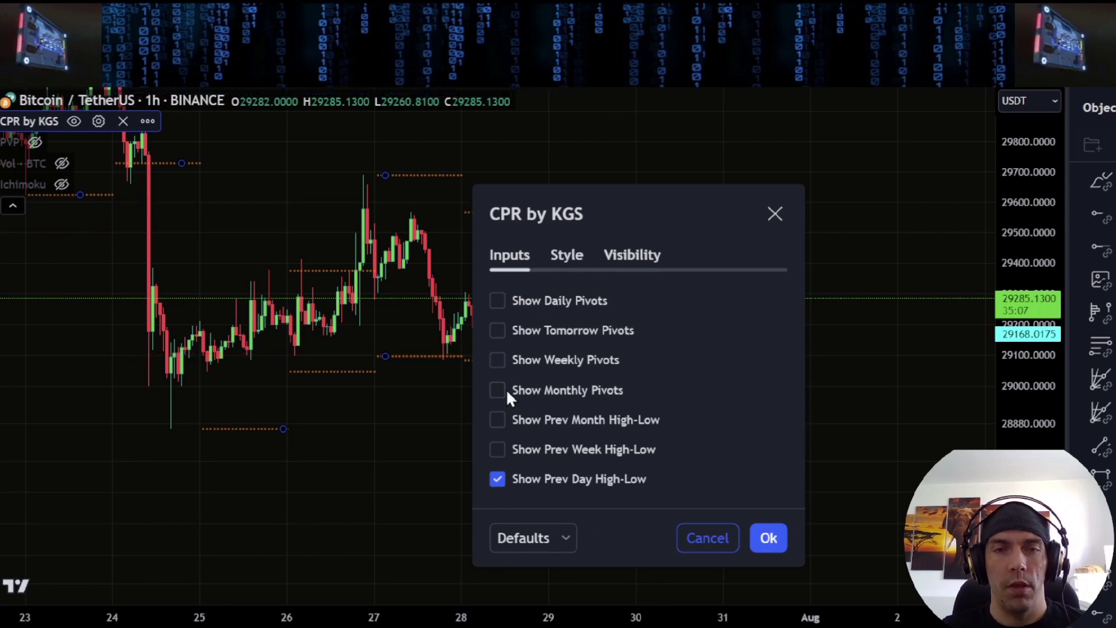
click(501, 391)
click(769, 538)
scroll(865, 424, down, 6)
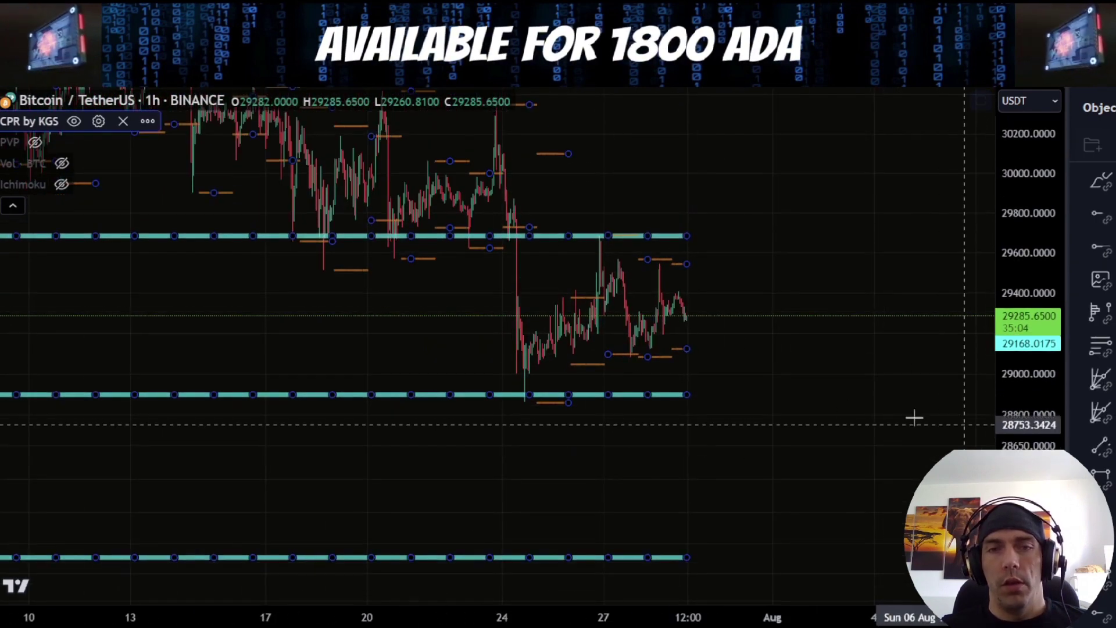
scroll(822, 398, down, 4)
drag(825, 368, 650, 361)
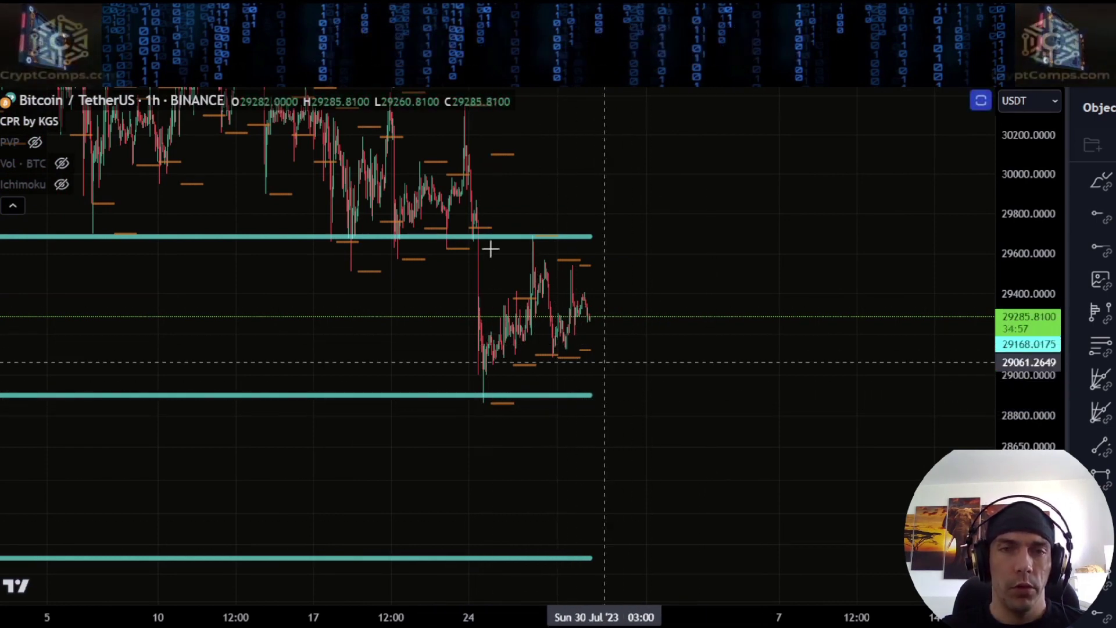
Sketch a price path from the upper monthly pivot line, circle the zone around the middle line, and undo both strokes.
mouse_move(539, 238)
mouse_down()
mouse_move(583, 267)
mouse_move(595, 401)
mouse_move(552, 397)
mouse_move(575, 324)
mouse_up()
key(ctrl+z)
key(ctrl+z)
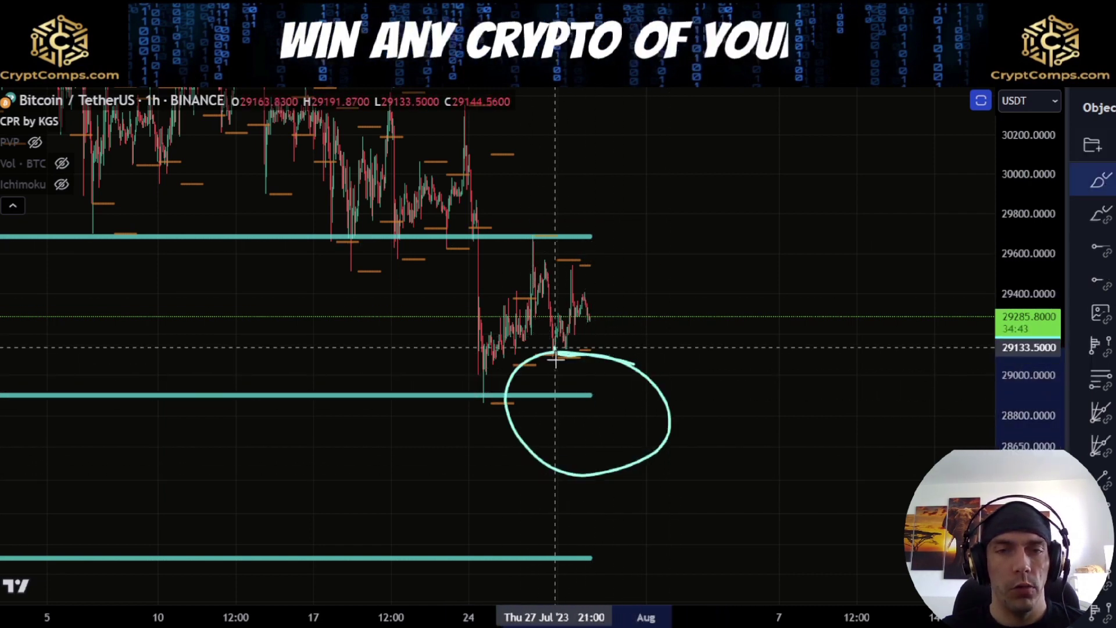
Sketch a decline from the 28 July high near 29590 to the lowest monthly central pivot line at about 28120, and remove it.
drag(1016, 298, 1016, 332)
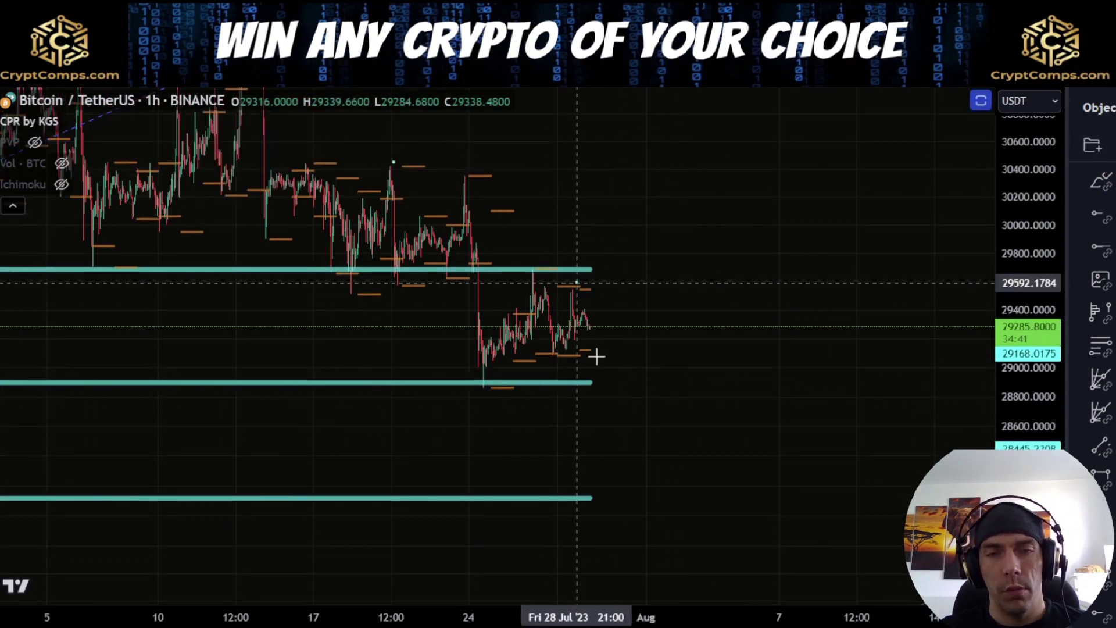
drag(577, 284, 642, 498)
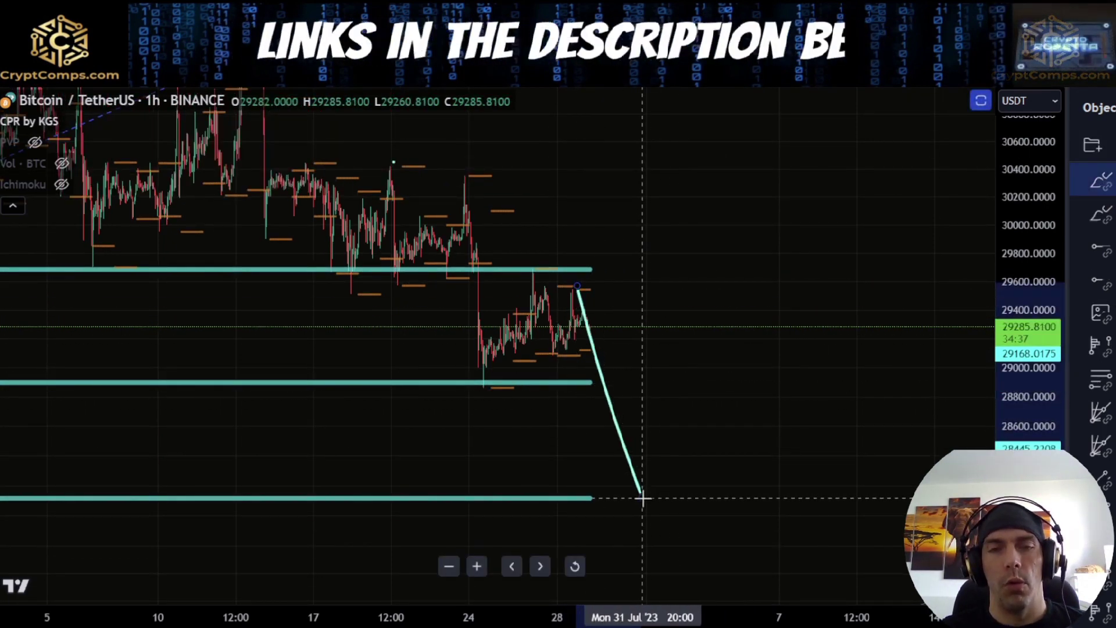
key(Escape)
Examine the monthly pivot support far below price and the monthly resistance above the 31765.64 and 32399 levels.
drag(701, 347, 695, 219)
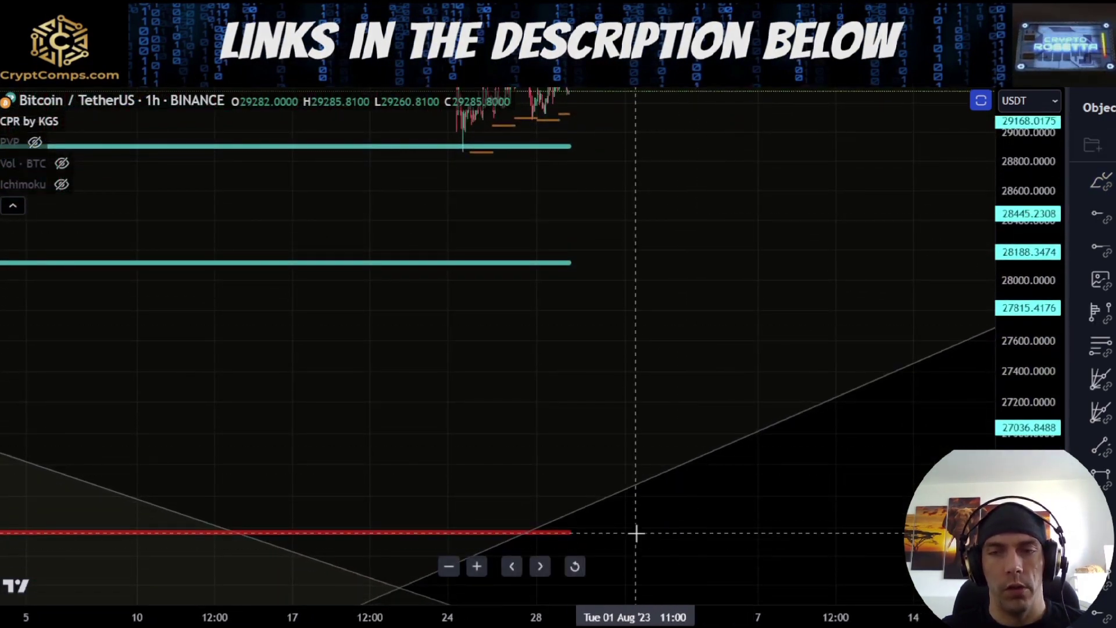
drag(675, 190, 647, 448)
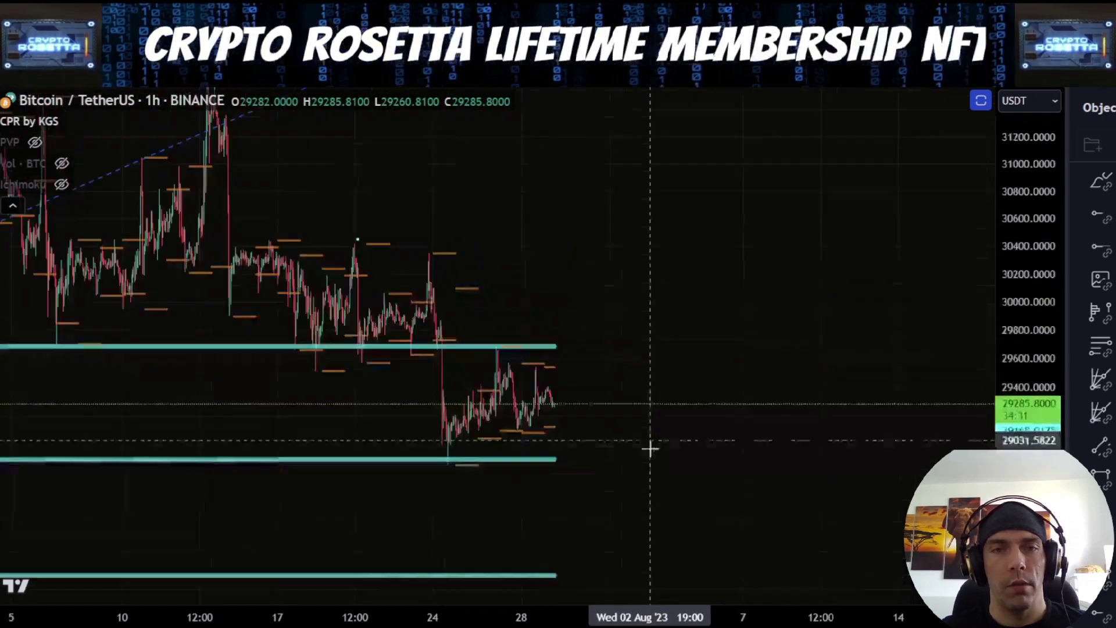
drag(632, 297, 641, 428)
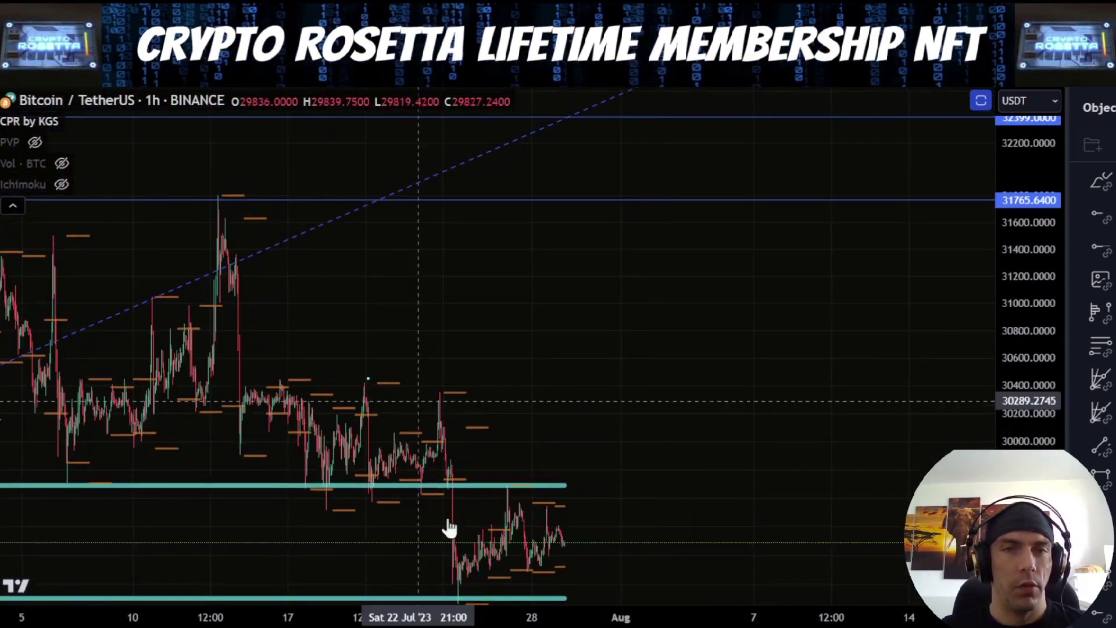
drag(621, 372, 643, 279)
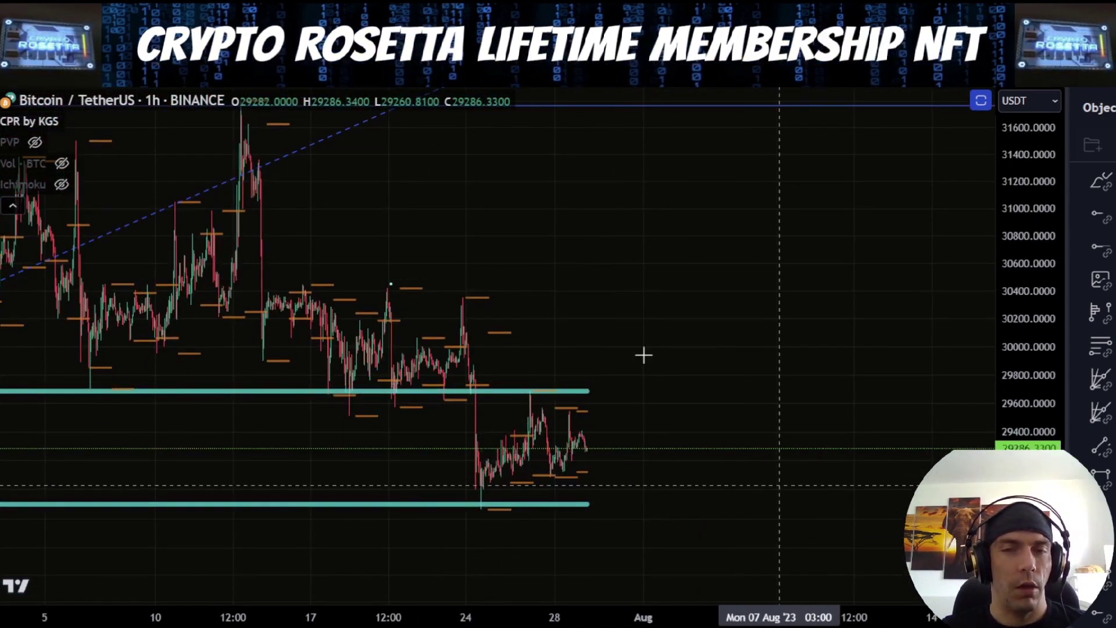
drag(855, 265, 810, 411)
scroll(727, 395, down, 3)
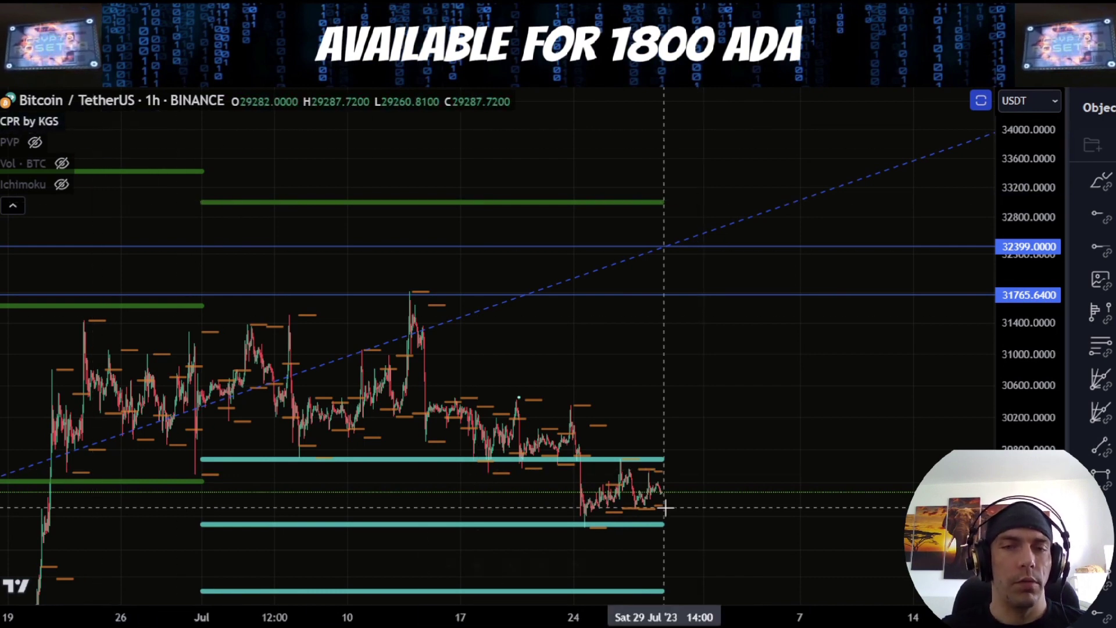
mouse_move(38, 187)
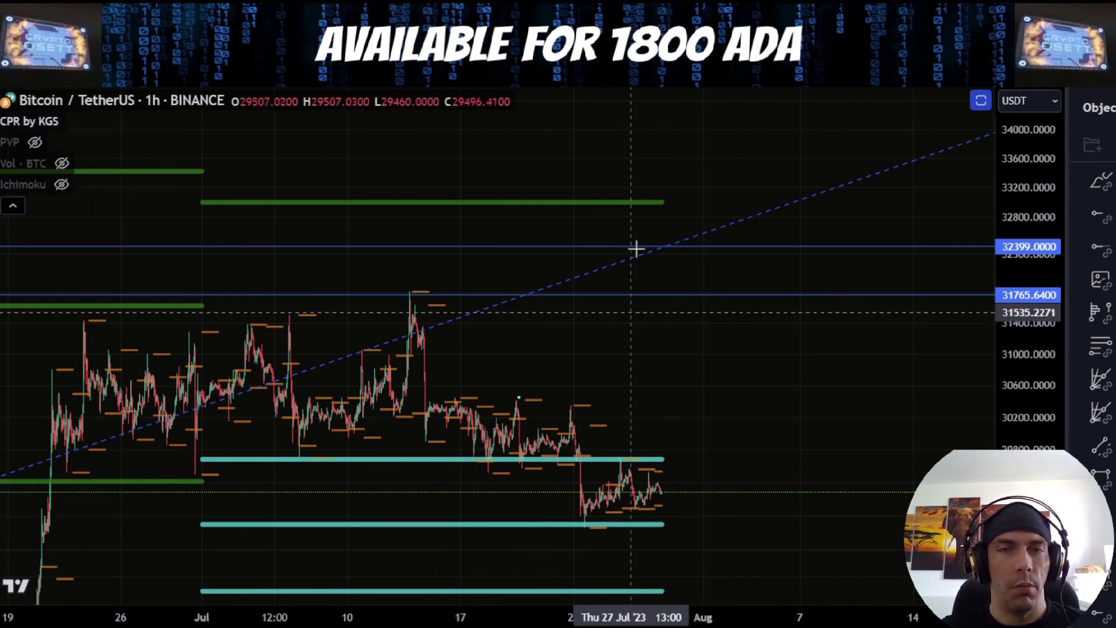
drag(763, 435, 745, 311)
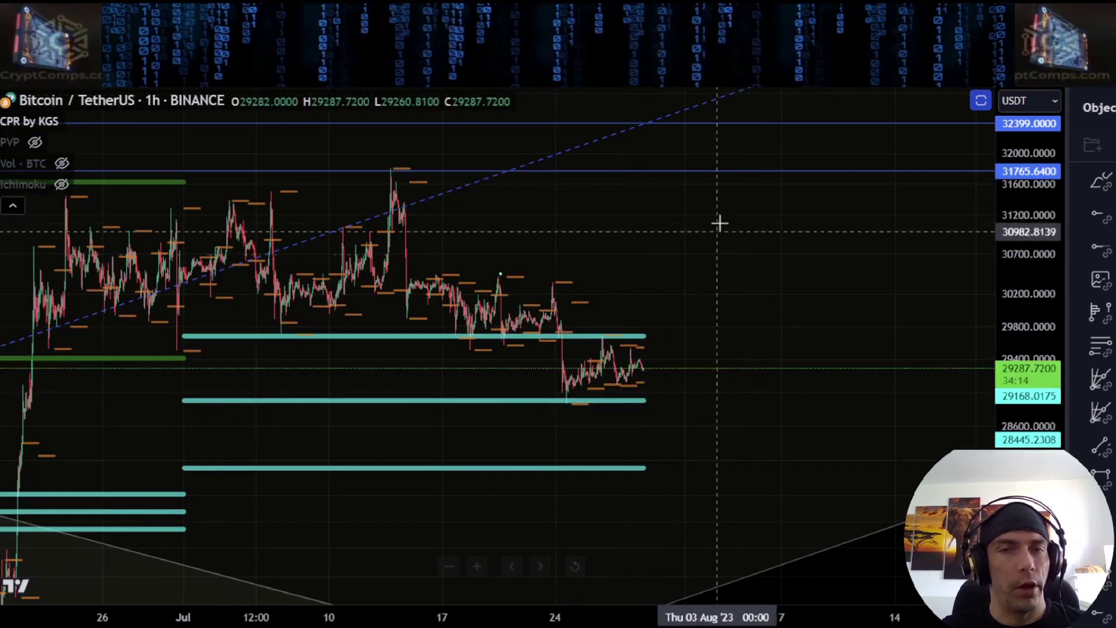